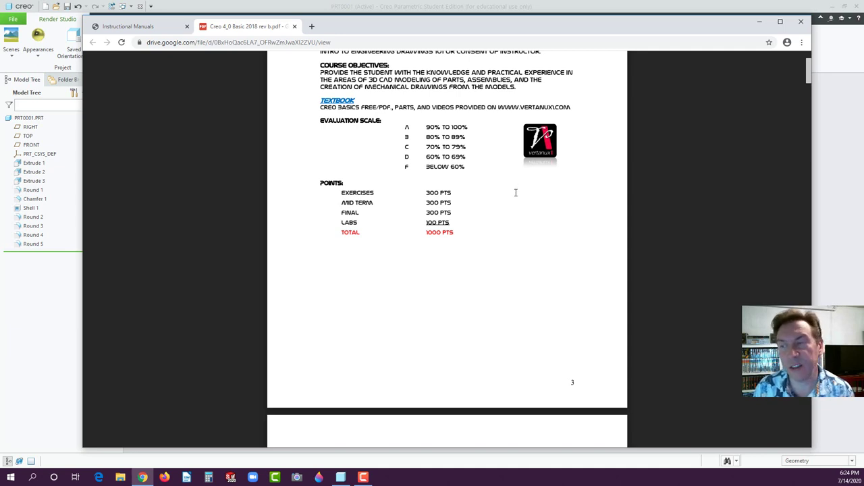
# Scroll the Creo 4_0 Basic PDF from the grading scale down to page 4's required hardware and software.
pyautogui.scroll(-3, 482, 226)
pyautogui.scroll(-5, 483, 226)
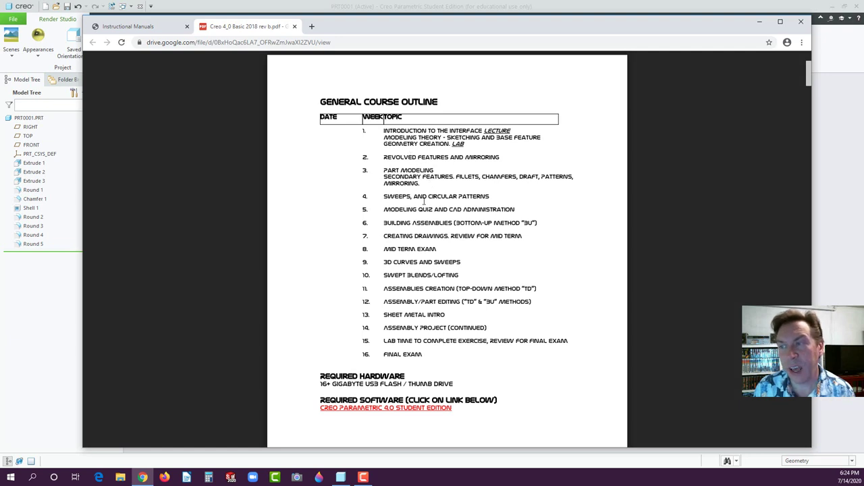
pyautogui.scroll(-1, 424, 202)
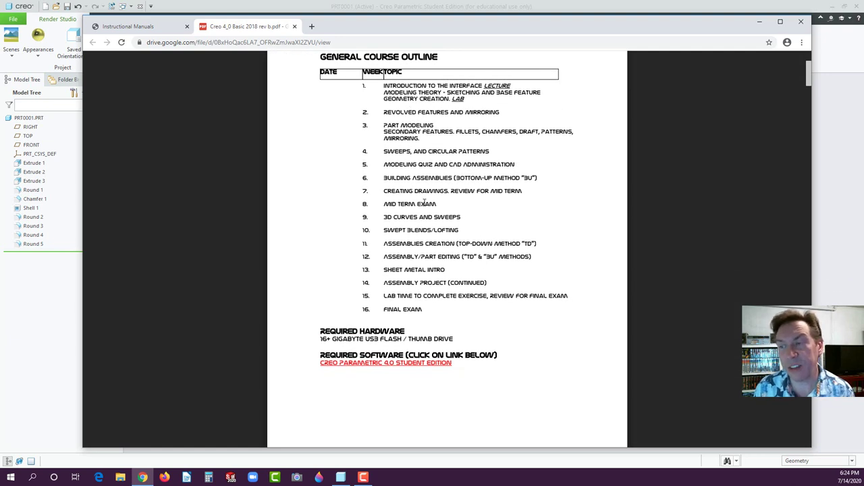
pyautogui.scroll(-3, 424, 202)
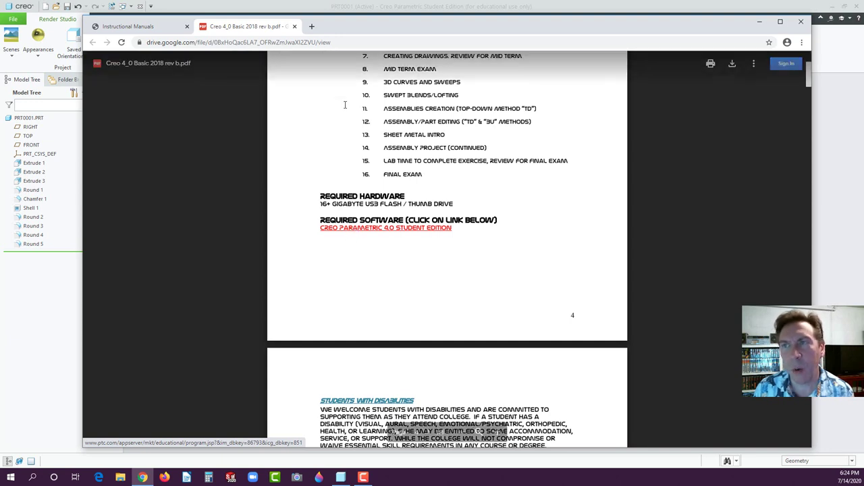
# Search Google for 'creo student' in a new tab, then return to the course PDF.
pyautogui.click(311, 27)
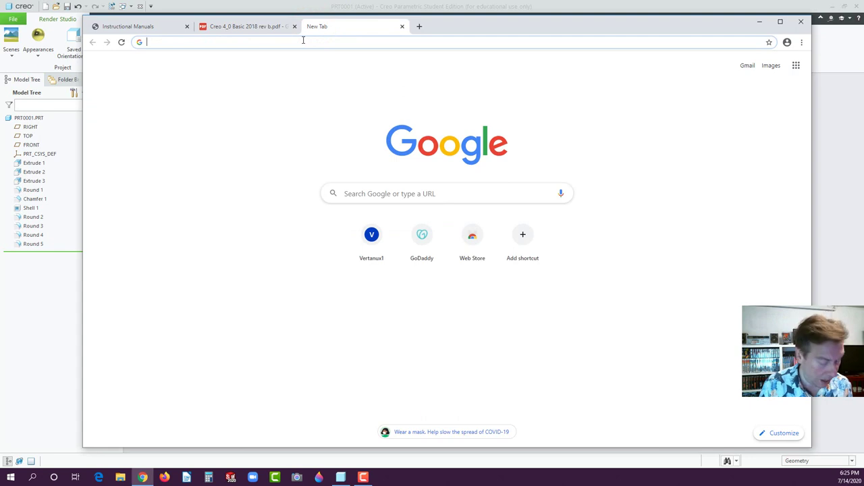
pyautogui.write('creo ')
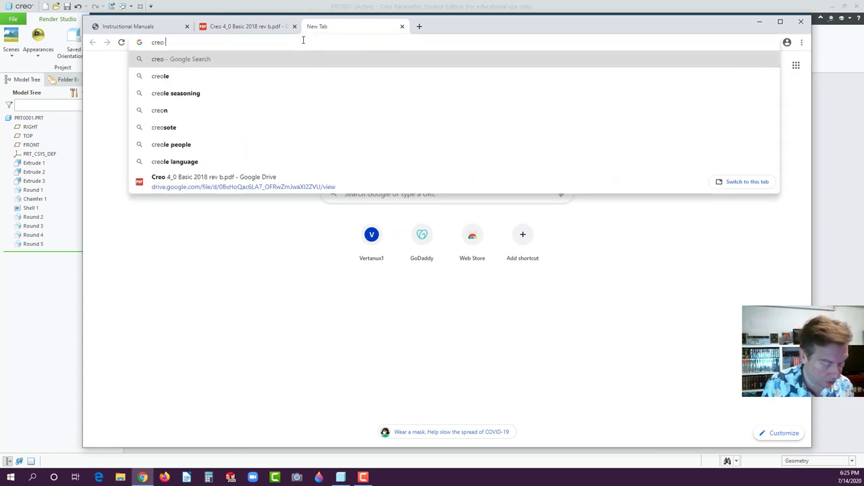
pyautogui.write('student')
pyautogui.press('Return')
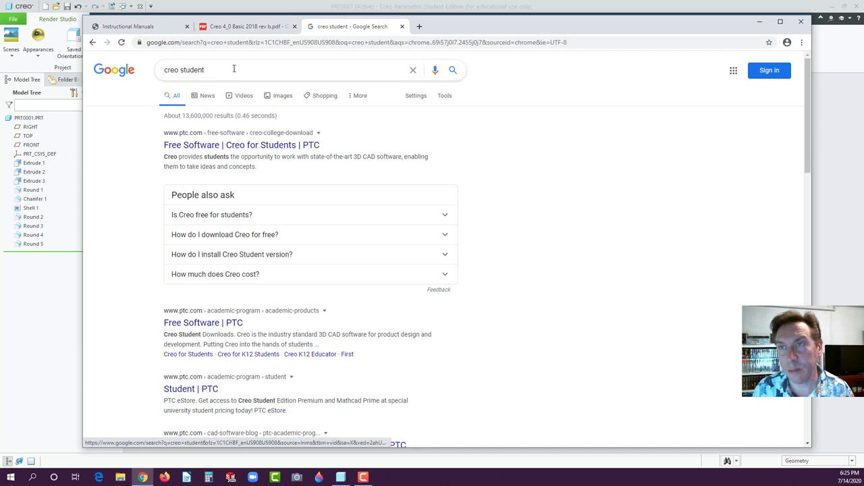
pyautogui.click(245, 27)
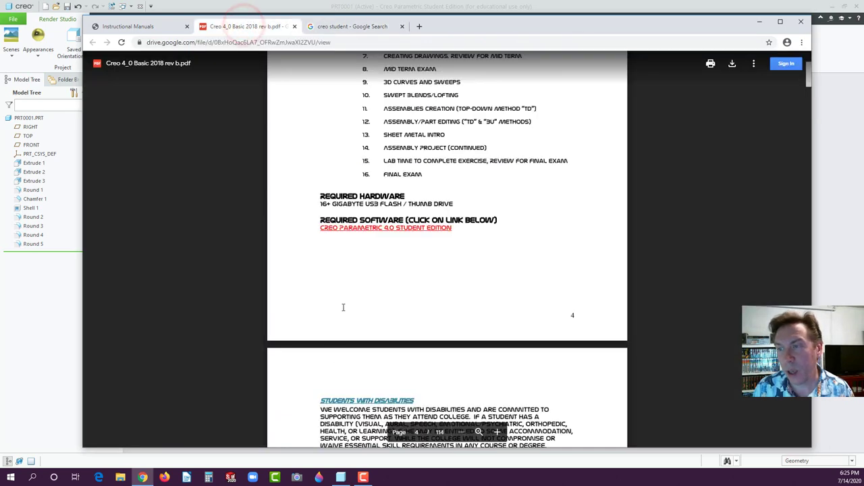
# Scroll past the disability and classroom policy pages to page 7's CAD 105 exercise videos index.
pyautogui.scroll(-1, 342, 304)
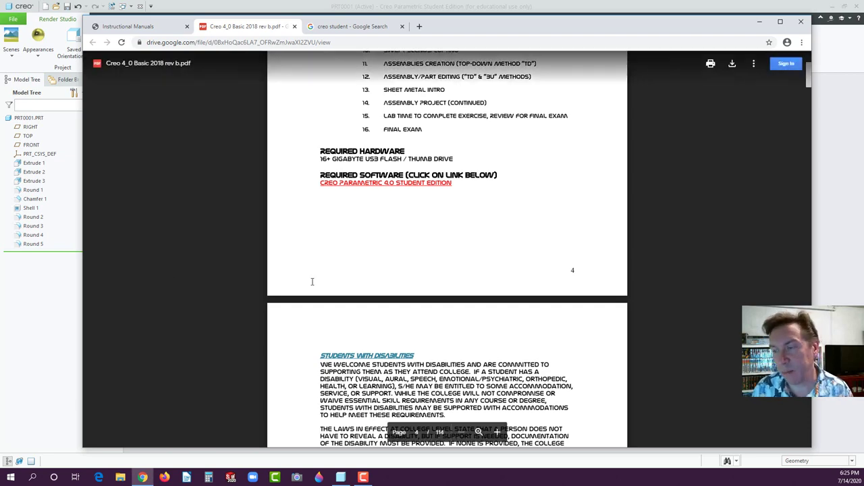
pyautogui.scroll(-3, 304, 273)
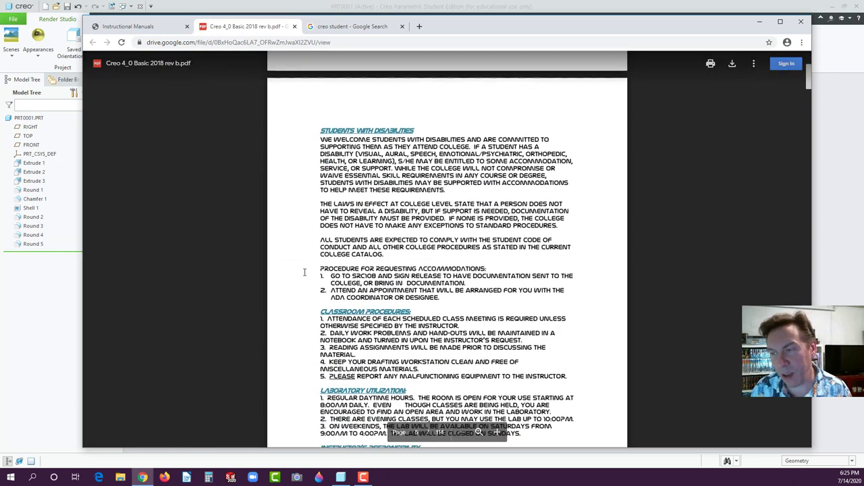
pyautogui.scroll(-1, 291, 283)
pyautogui.scroll(-10, 291, 283)
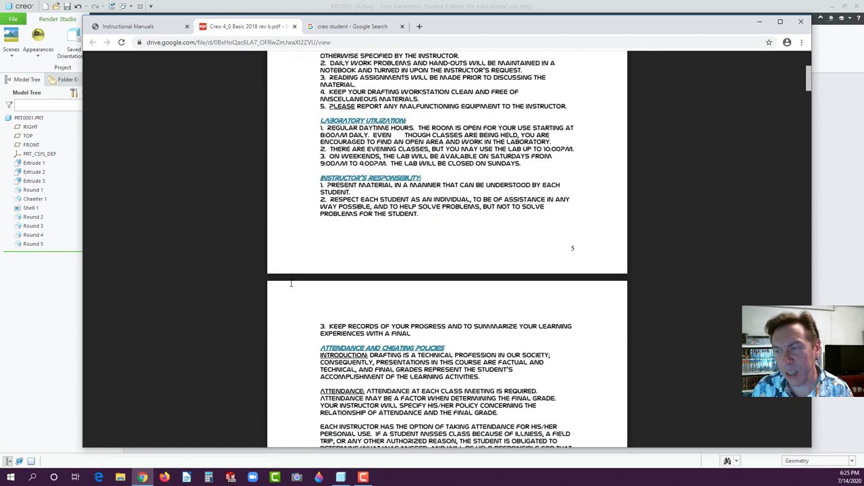
pyautogui.scroll(-1, 291, 283)
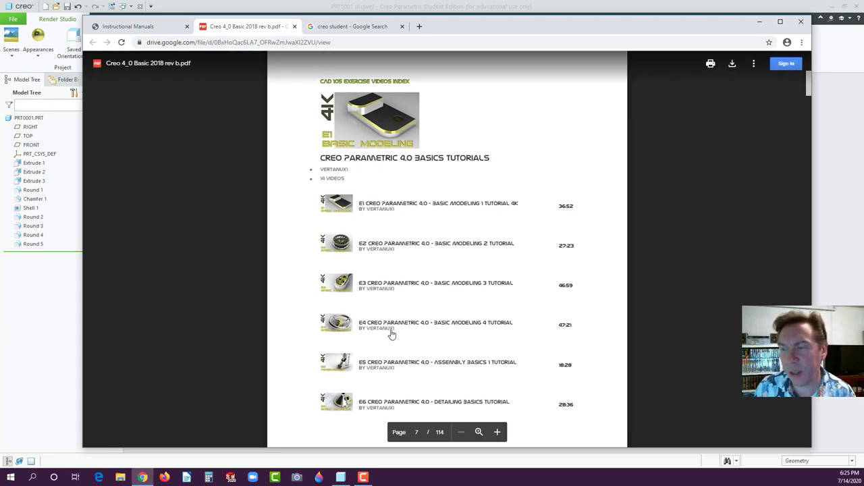
# Scroll through the tutorial video list to page 8's E9–E11, final exam review and E0 CAD portfolio entries.
pyautogui.scroll(-1, 391, 333)
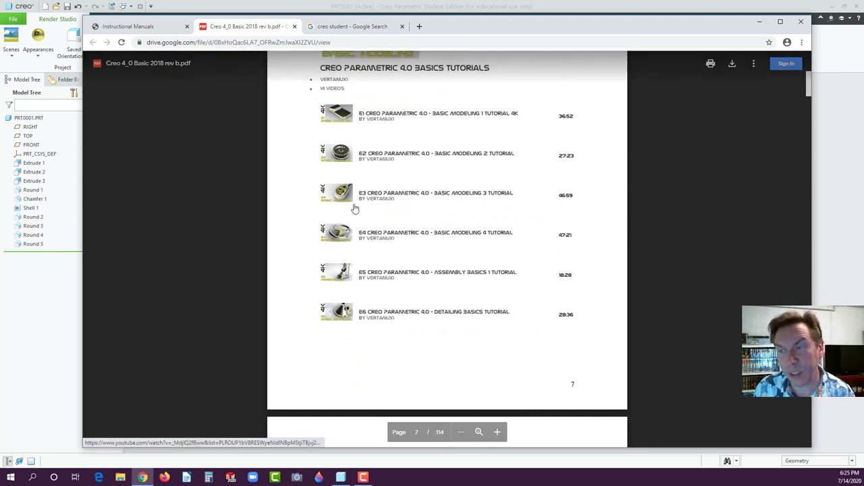
pyautogui.scroll(-3, 354, 219)
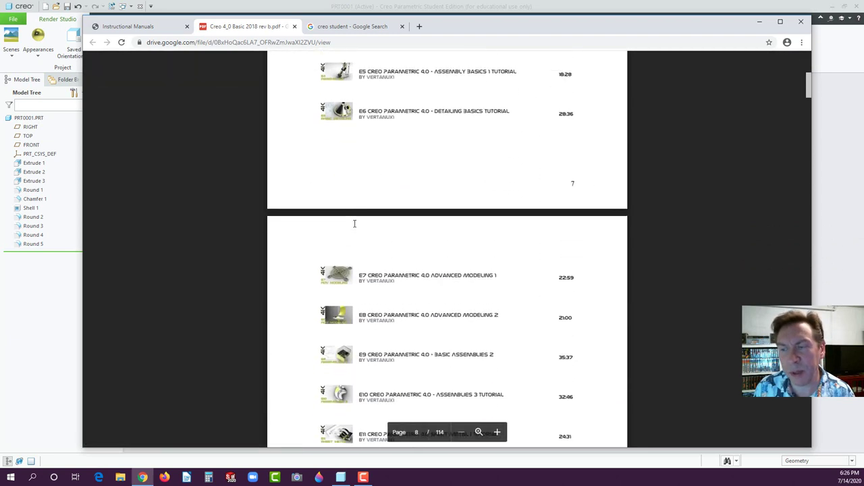
pyautogui.scroll(-2, 354, 223)
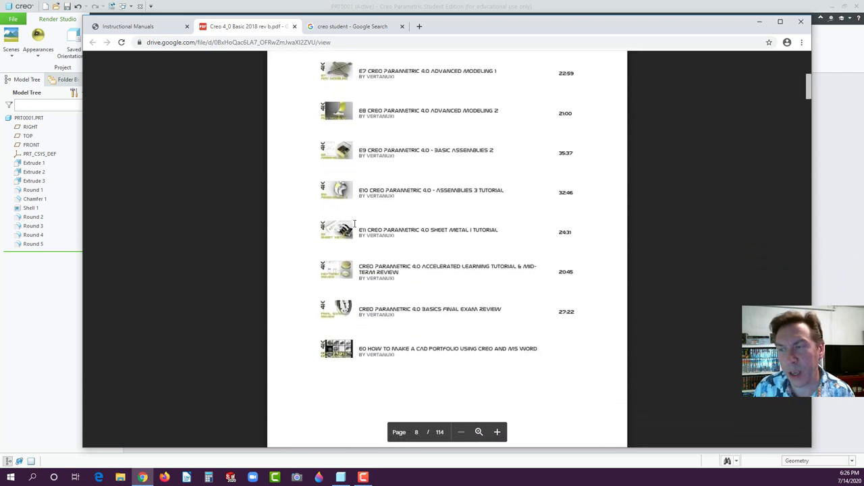
pyautogui.scroll(-1, 354, 224)
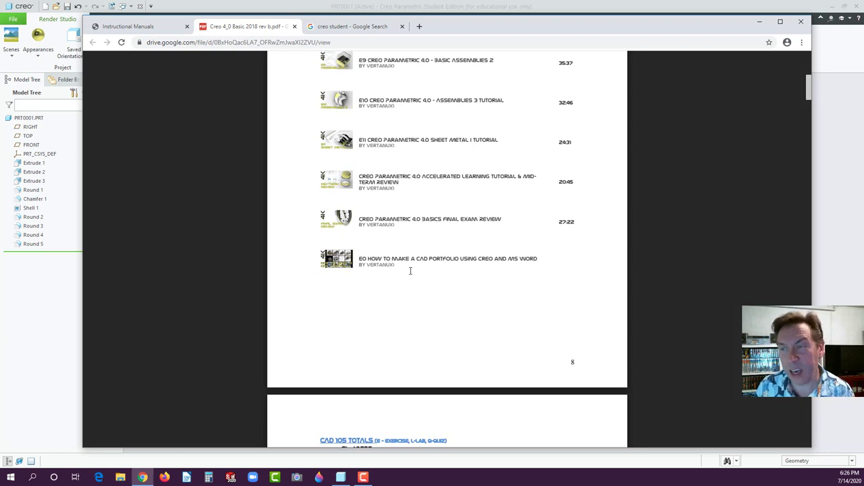
# Scroll to page 9's CAD 105 points totals: Midterm 300, Final 300, Total 1000 pts.
pyautogui.scroll(-3, 405, 263)
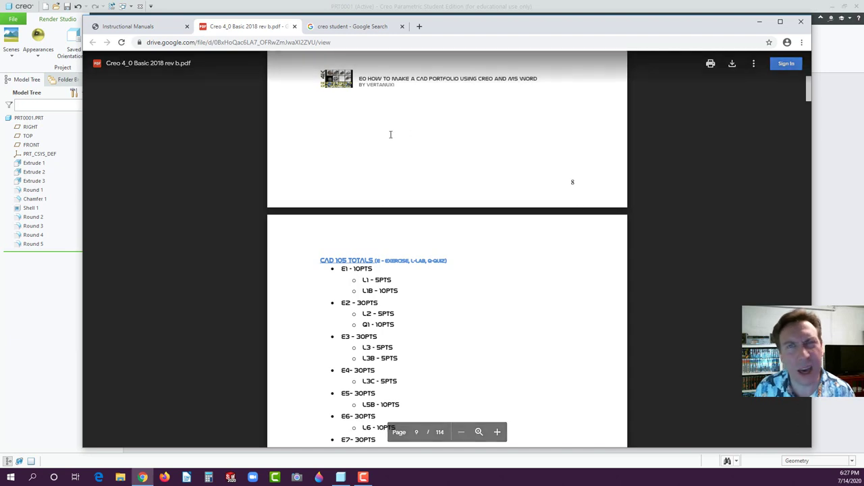
pyautogui.scroll(-3, 429, 185)
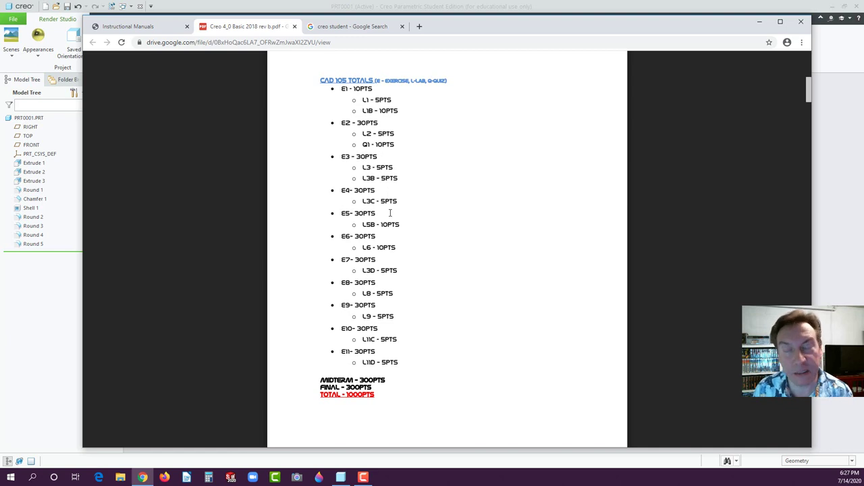
pyautogui.scroll(-2, 391, 255)
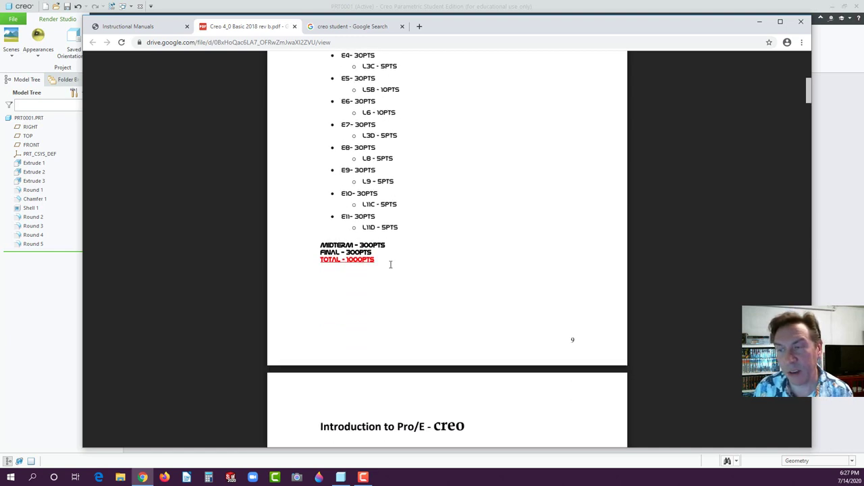
pyautogui.scroll(-1, 390, 264)
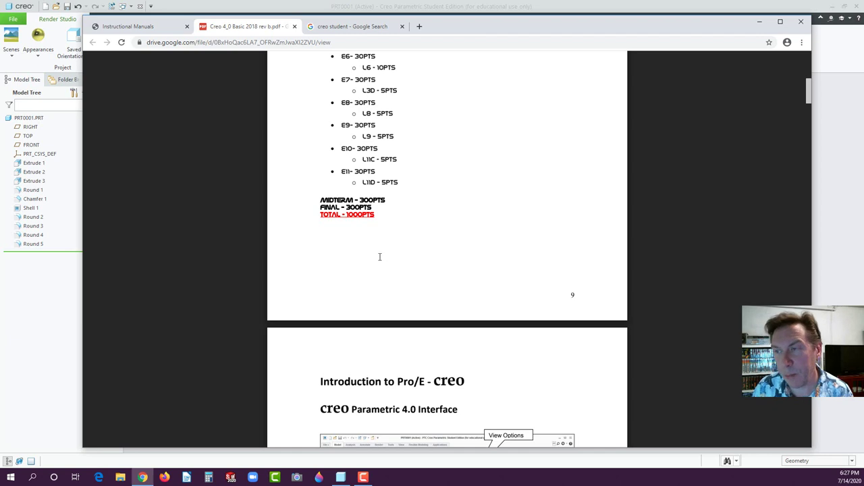
# Scroll to page 10's Creo Parametric 4.0 interface diagram and Mouse Buttons explanations.
pyautogui.scroll(-4, 386, 243)
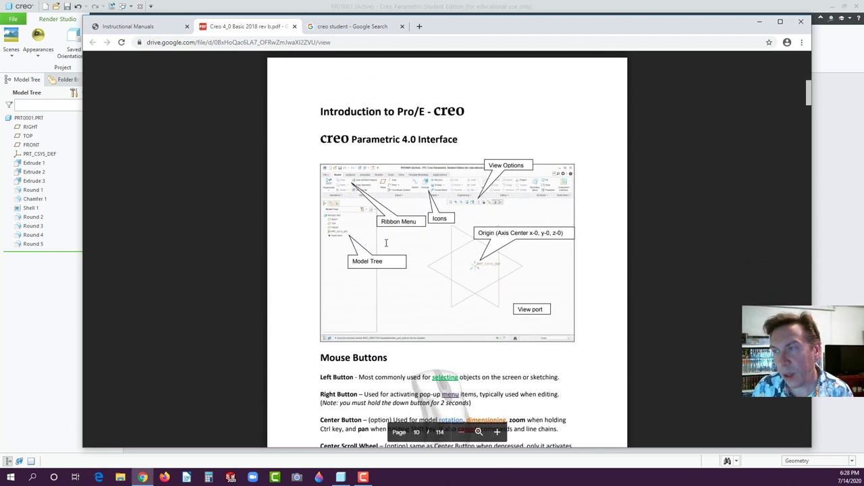
pyautogui.scroll(-1, 381, 245)
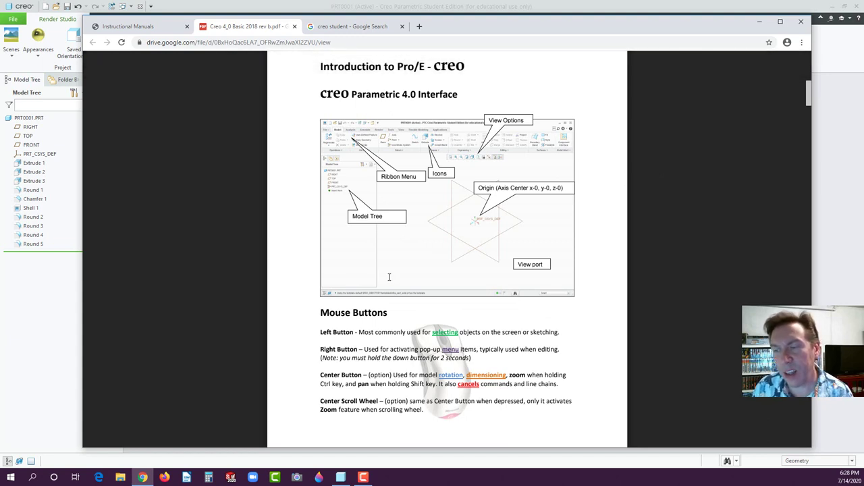
pyautogui.scroll(-2, 358, 280)
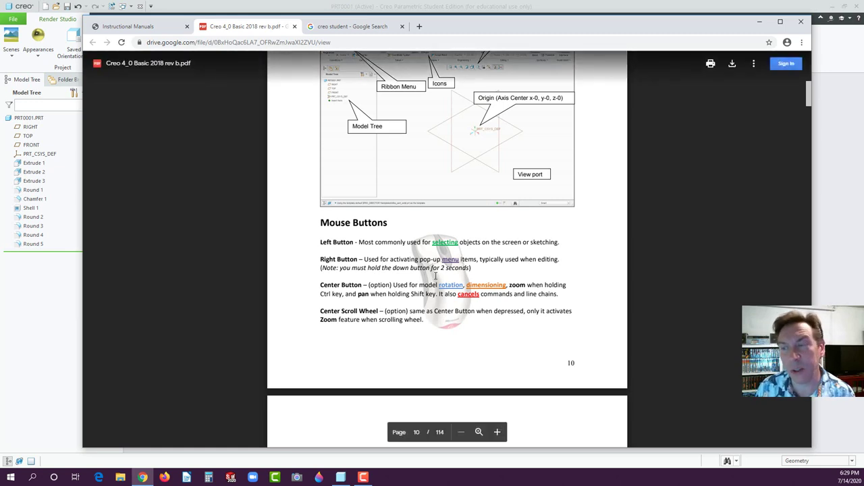
# Read on to page 11's Options & Properties menus, then bring the Creo PRT0001 part forward and open File.
pyautogui.click(280, 188)
pyautogui.click(294, 189)
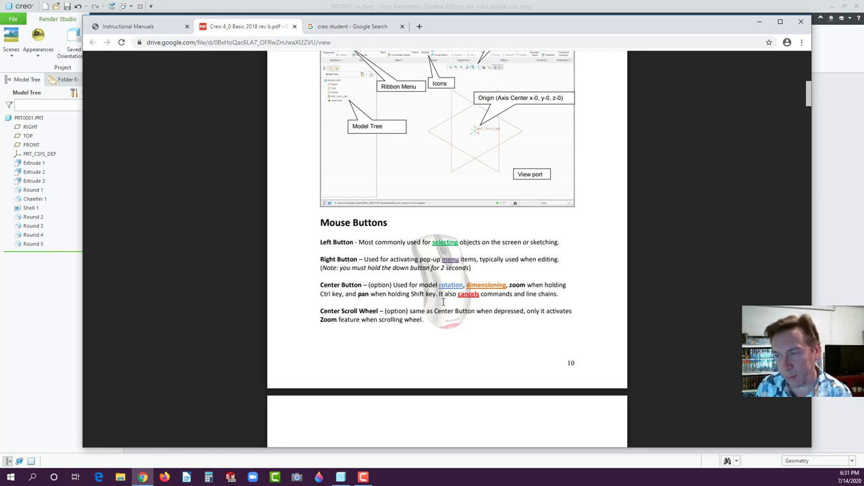
pyautogui.scroll(-3, 419, 323)
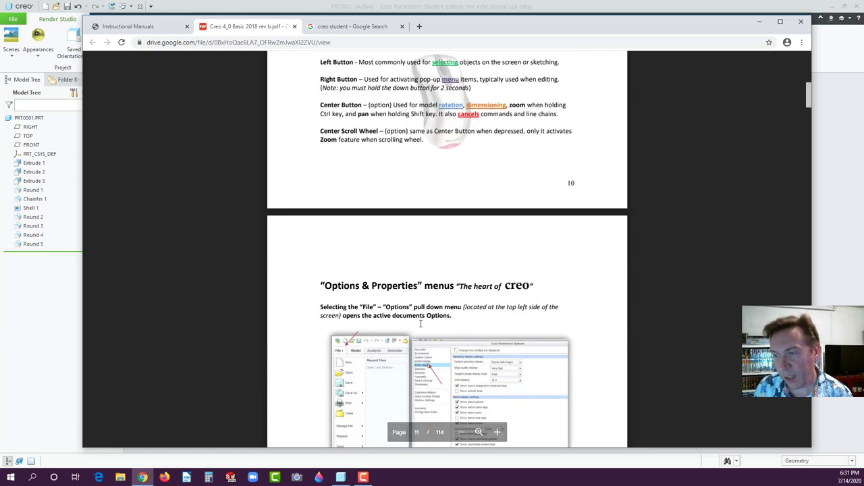
pyautogui.scroll(-3, 420, 324)
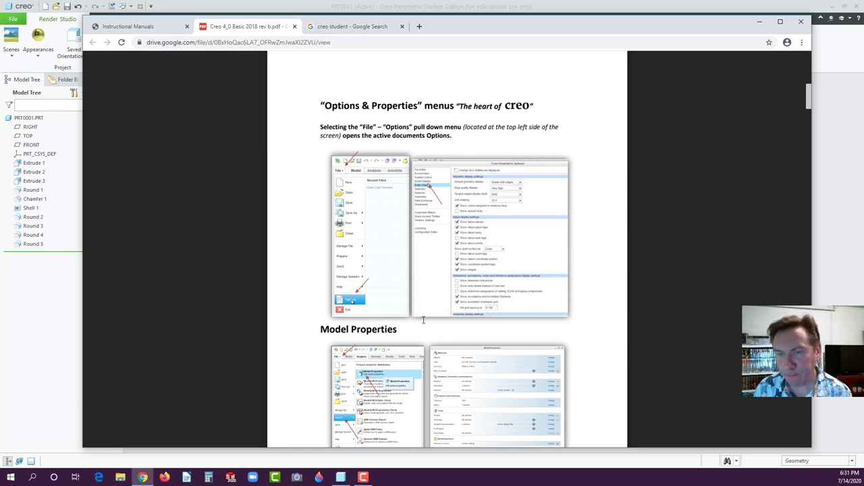
pyautogui.click(34, 284)
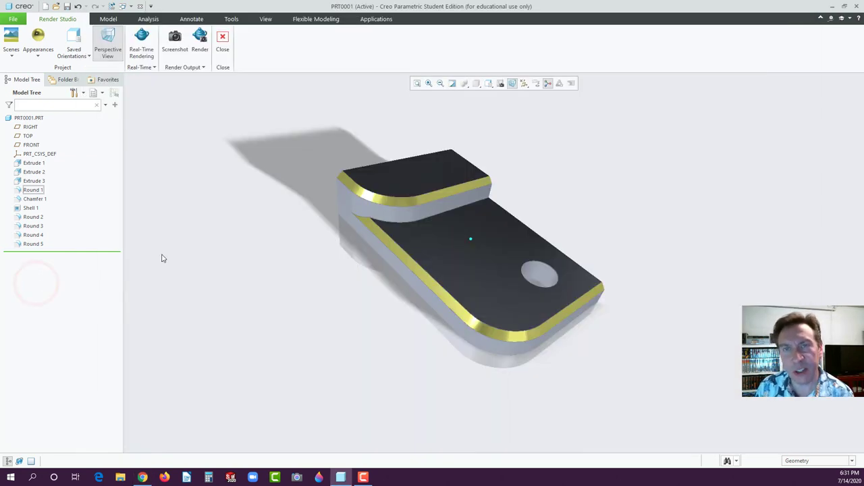
pyautogui.click(10, 19)
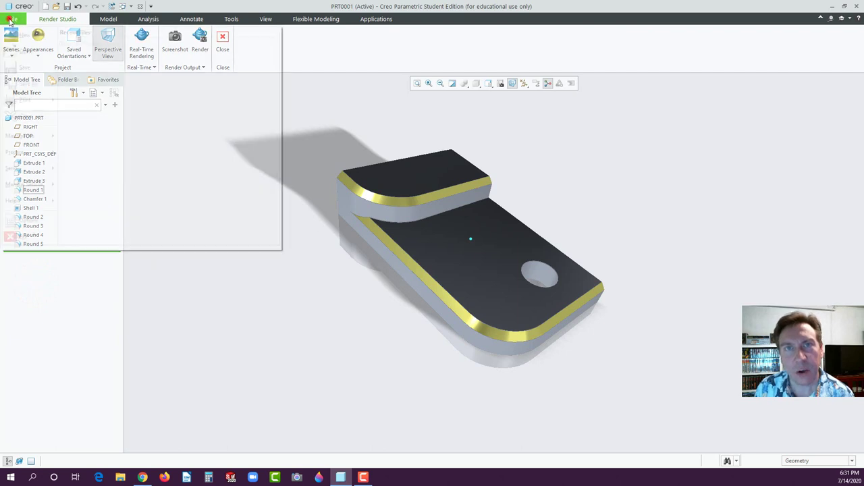
# Open Creo Options and review Environment and System Appearance, keeping the Default Theme.
pyautogui.click(27, 220)
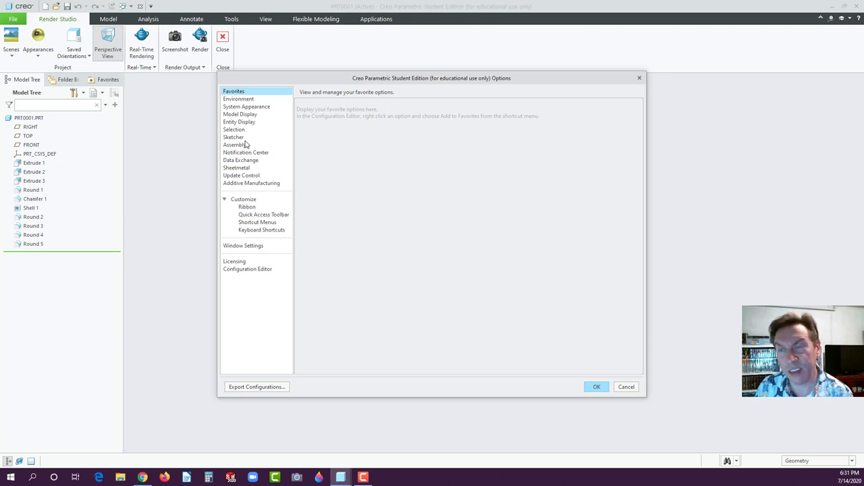
pyautogui.click(233, 99)
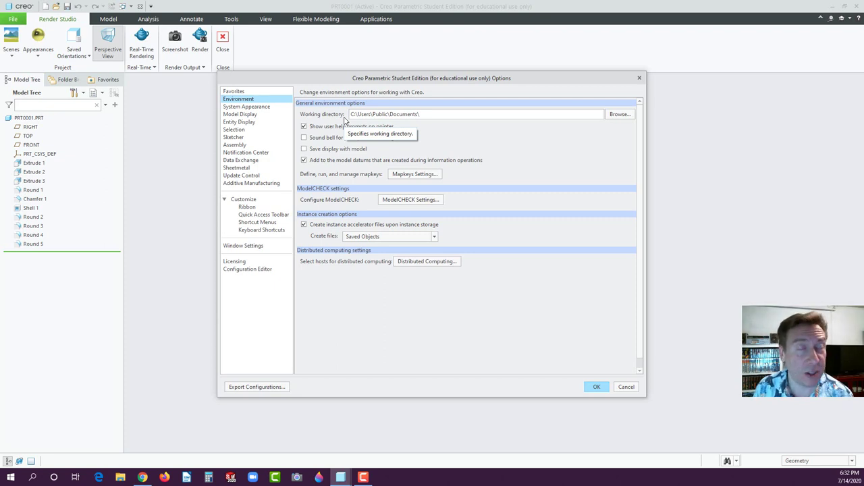
pyautogui.click(237, 106)
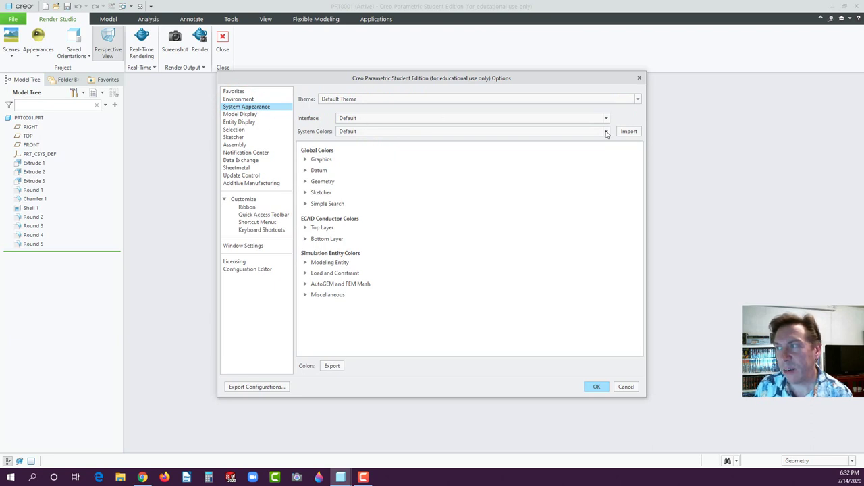
pyautogui.click(637, 99)
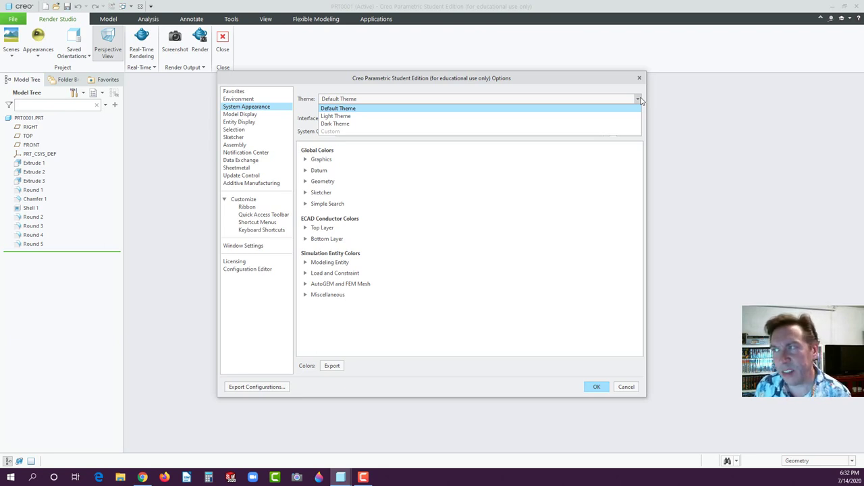
pyautogui.click(639, 100)
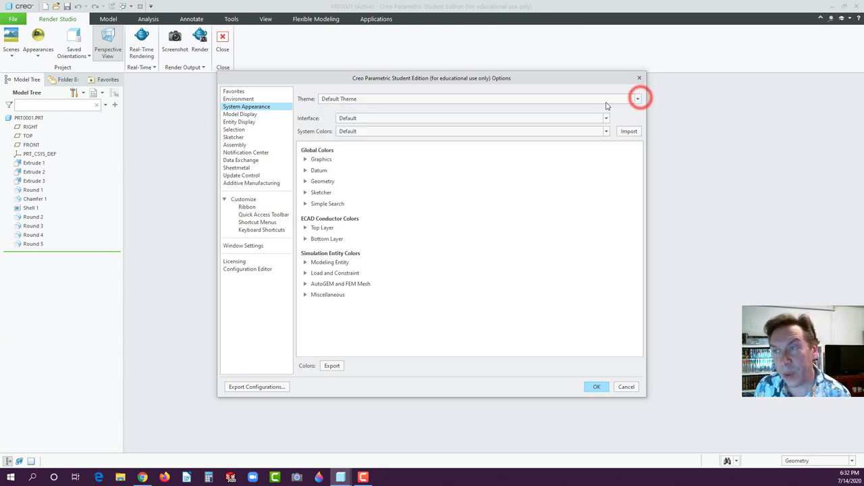
# Leave interface and system colours at Default and go to the Model Display settings.
pyautogui.click(368, 118)
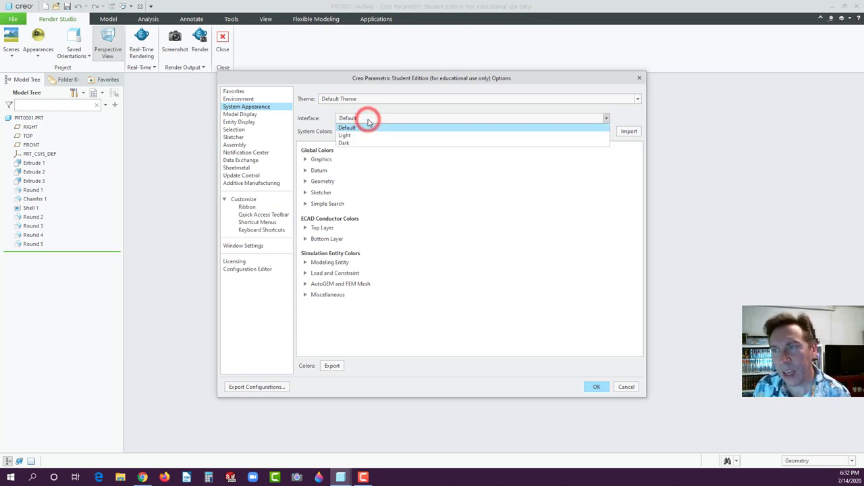
pyautogui.click(368, 119)
pyautogui.click(363, 132)
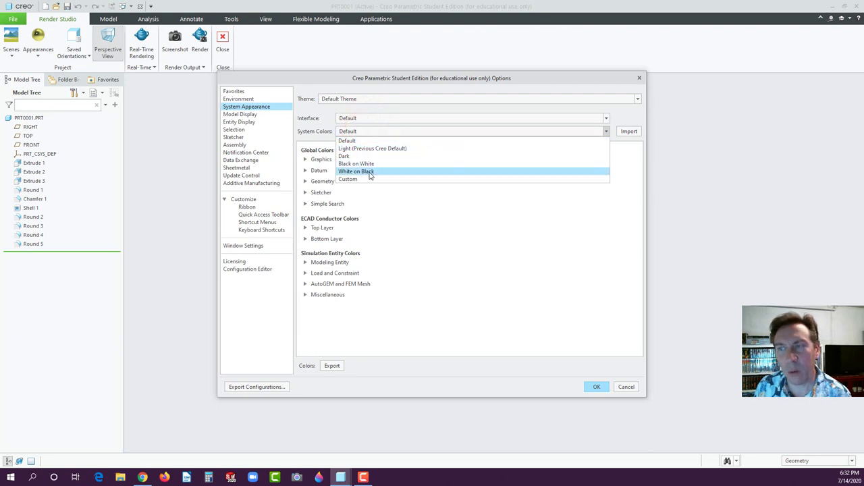
pyautogui.click(314, 128)
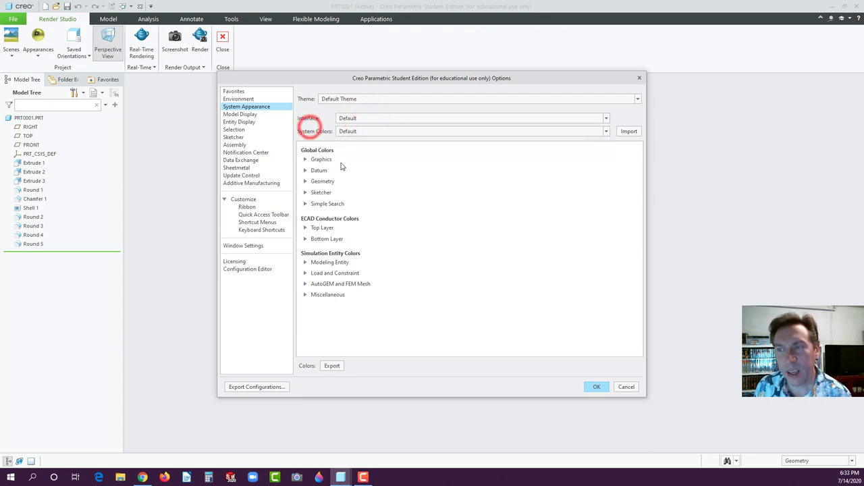
pyautogui.click(230, 115)
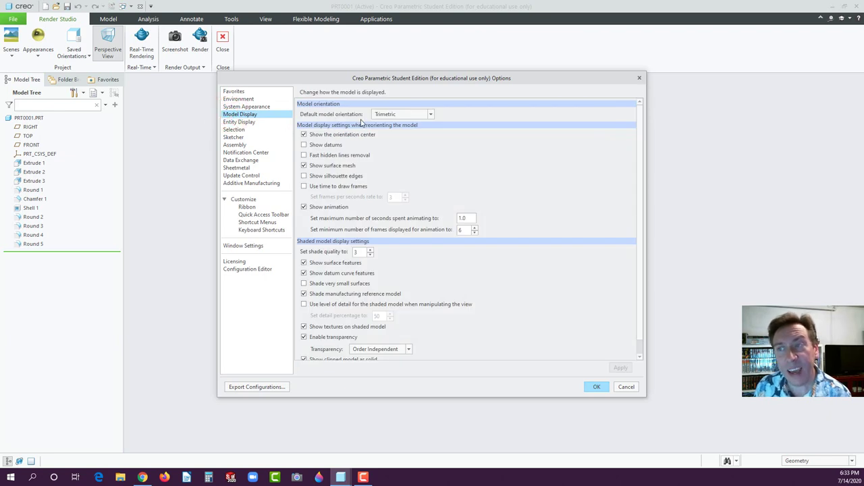
# Change the default model orientation from Trimetric to Isometric in Model Display.
pyautogui.click(432, 114)
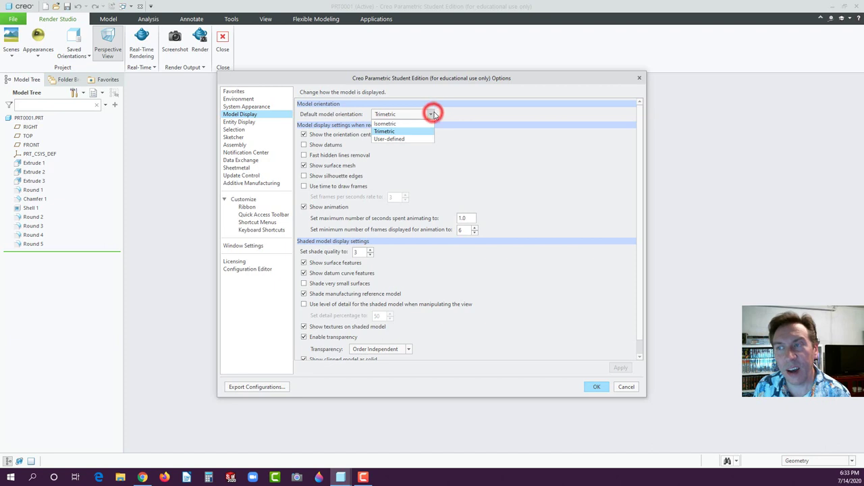
pyautogui.click(383, 122)
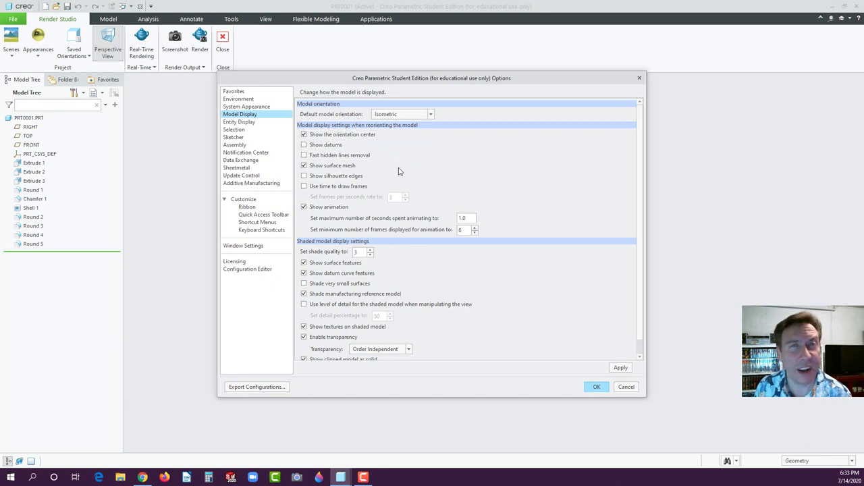
pyautogui.scroll(-1, 392, 173)
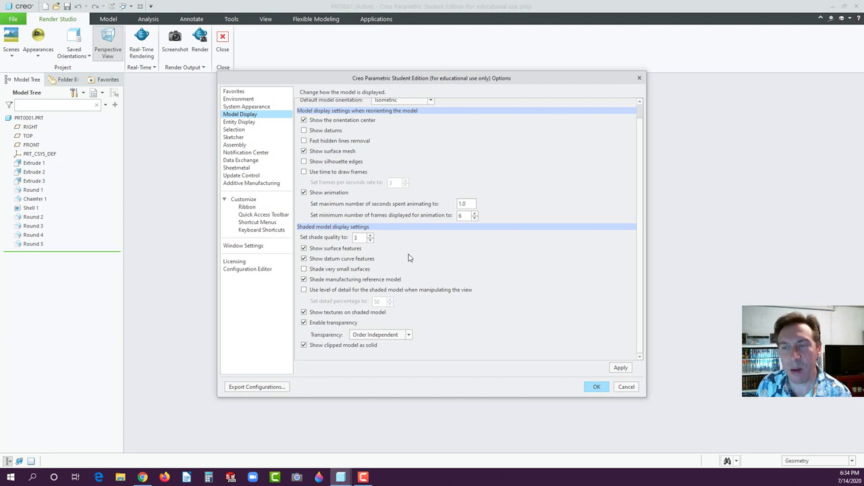
# Set Entity Display's default geometry display to Shade With Edges.
pyautogui.click(240, 123)
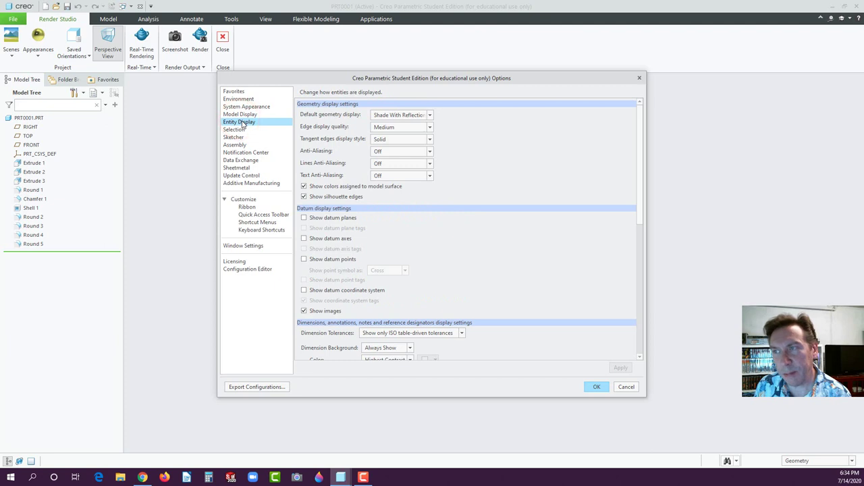
pyautogui.click(430, 115)
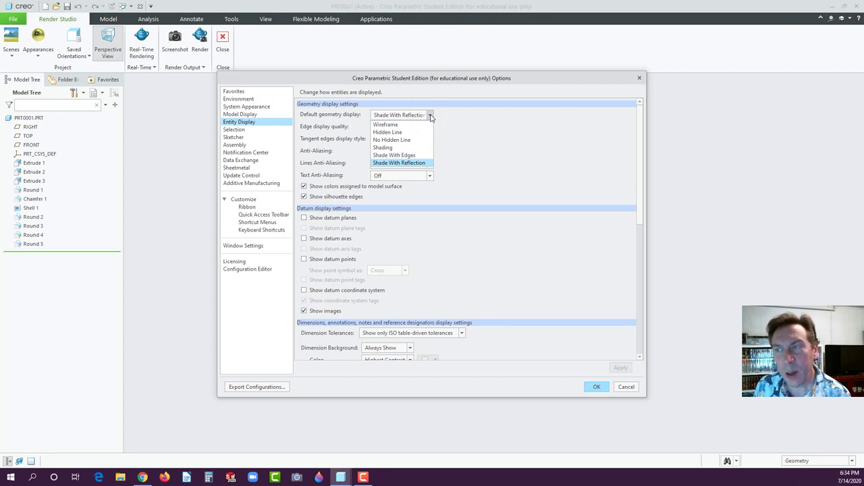
pyautogui.click(395, 155)
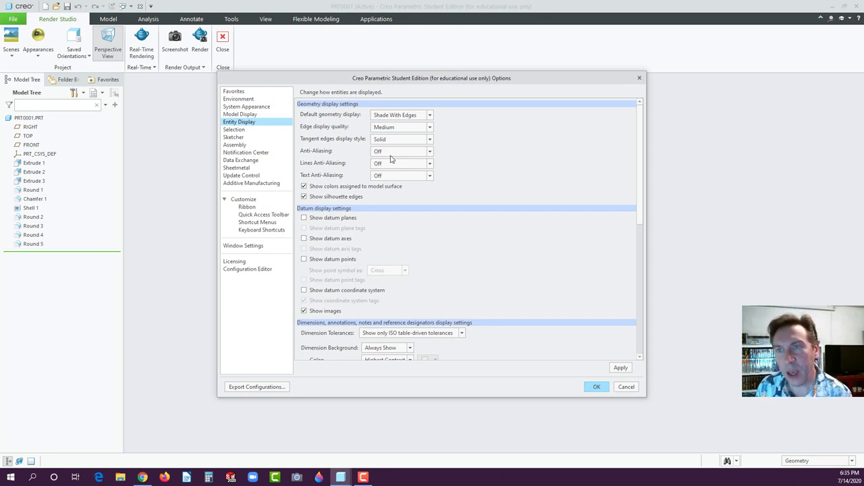
# Review the remaining Entity Display settings, then bring up the Selection options.
pyautogui.scroll(-3, 382, 261)
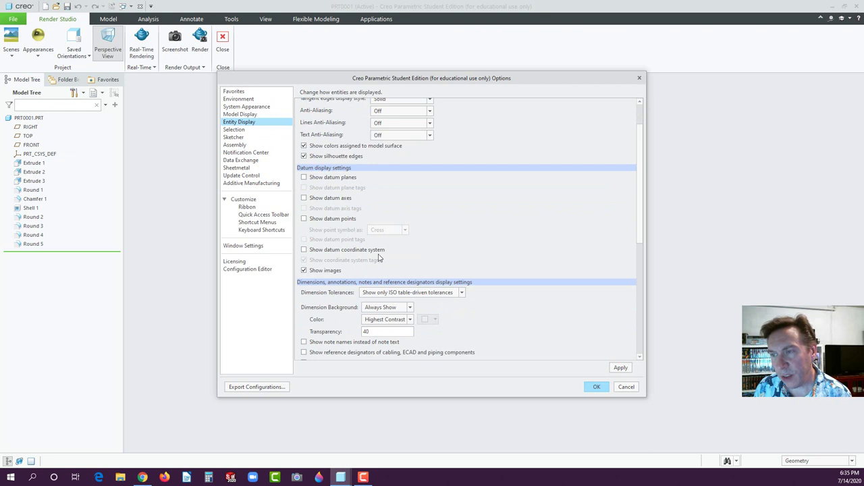
pyautogui.scroll(-2, 374, 246)
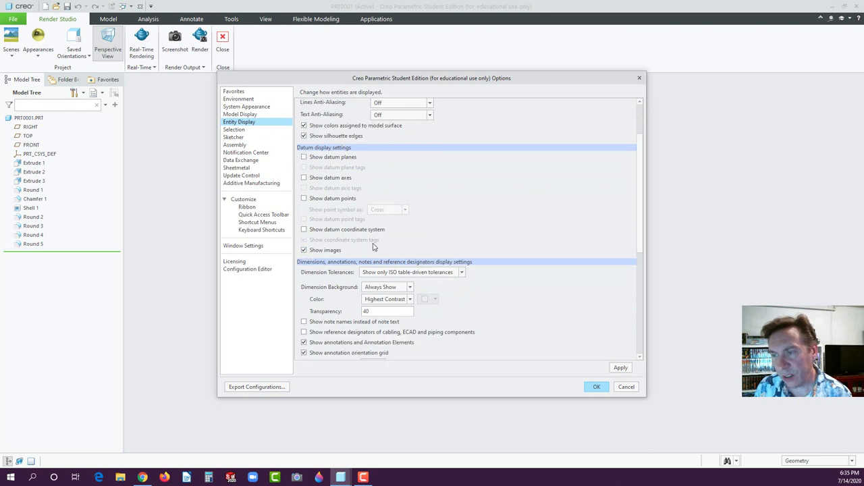
pyautogui.scroll(-1, 374, 247)
pyautogui.scroll(-3, 372, 247)
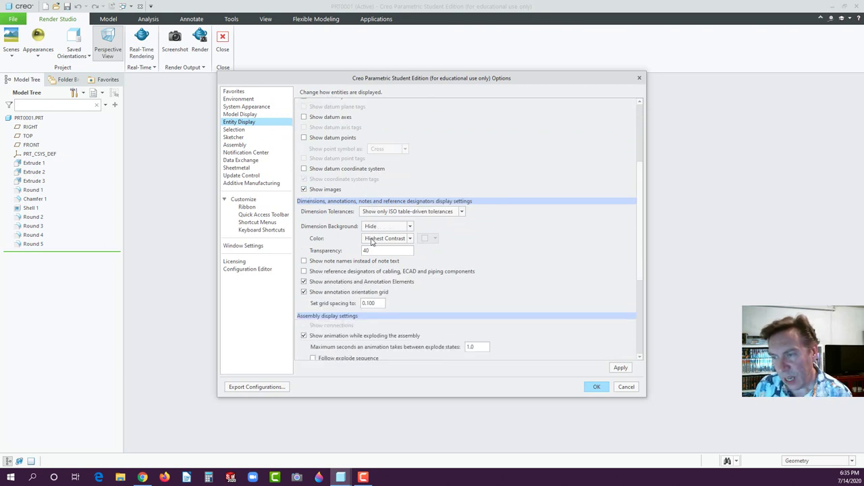
pyautogui.click(236, 130)
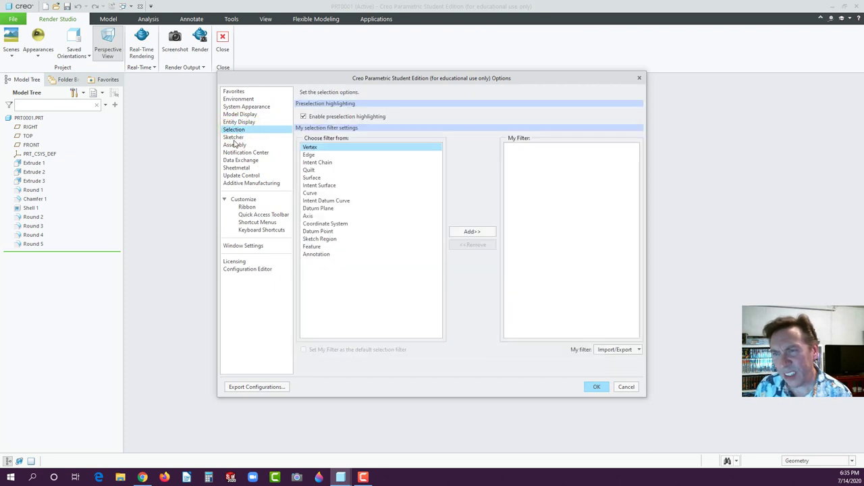
# Make new sketches start parallel to the screen in the Sketcher options, and apply the change.
pyautogui.click(234, 137)
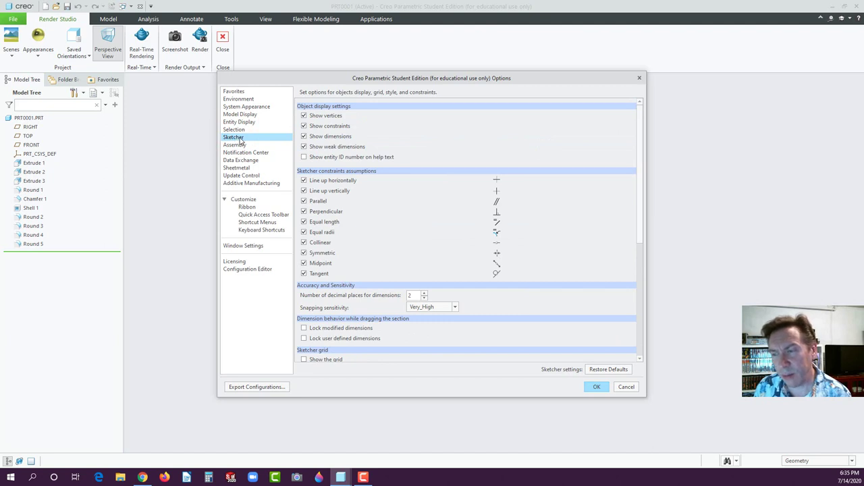
pyautogui.scroll(-3, 373, 232)
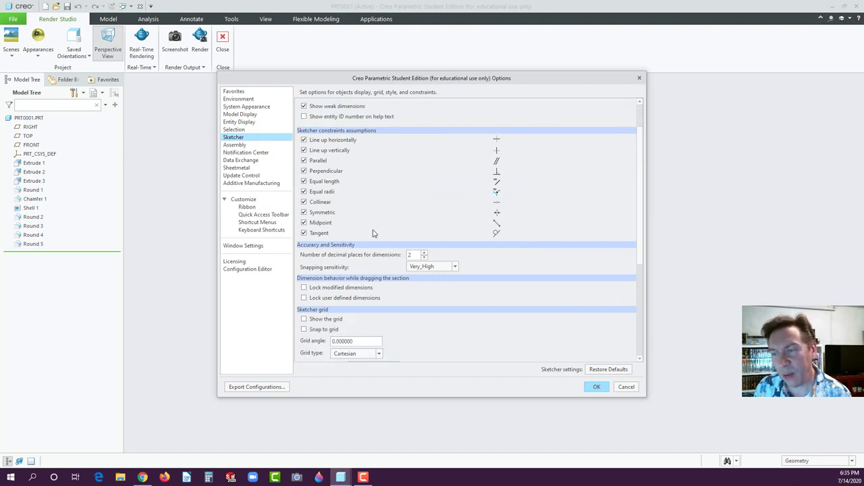
pyautogui.scroll(-6, 373, 232)
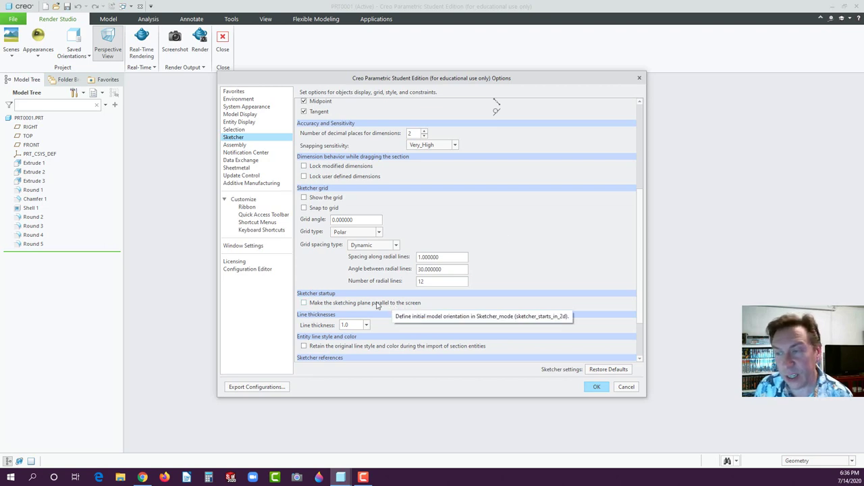
pyautogui.click(303, 302)
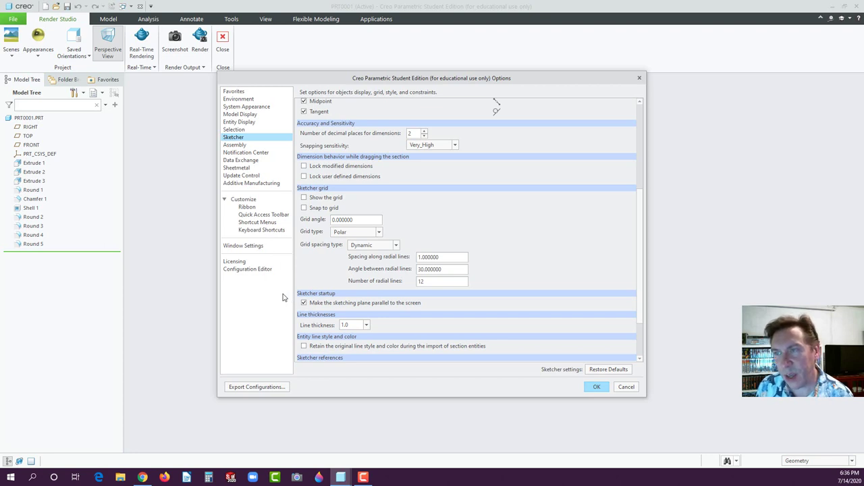
pyautogui.click(597, 386)
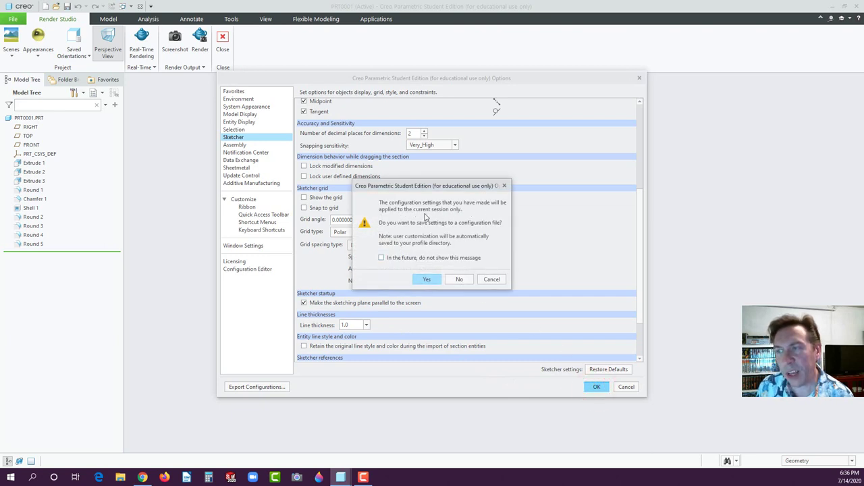
# Save the changed options to a configuration file named config.pro.
pyautogui.click(426, 280)
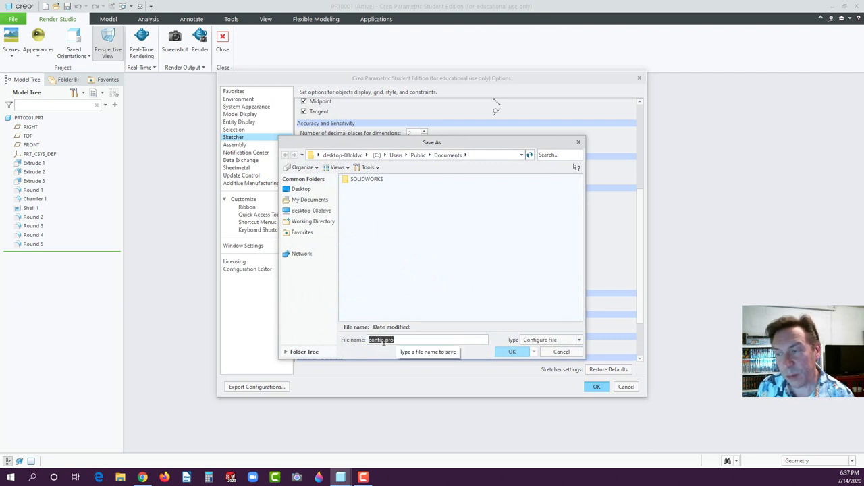
pyautogui.click(511, 352)
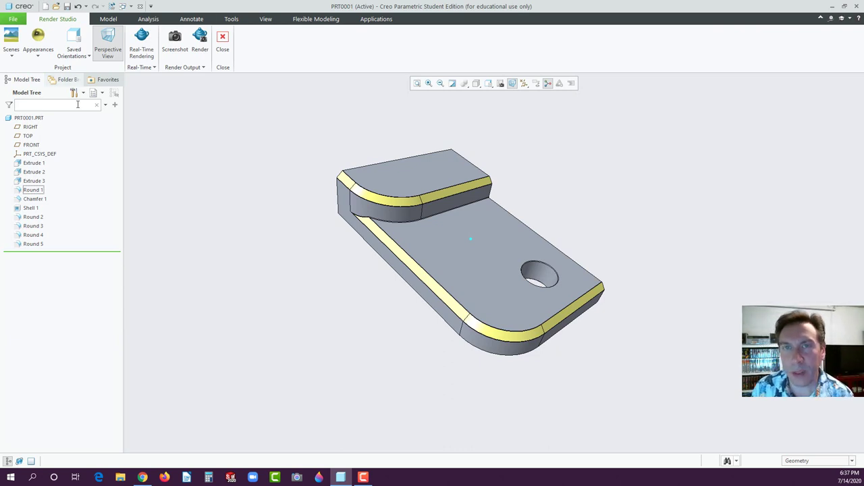
# Bring up the New file dialog from the File menu.
pyautogui.click(13, 19)
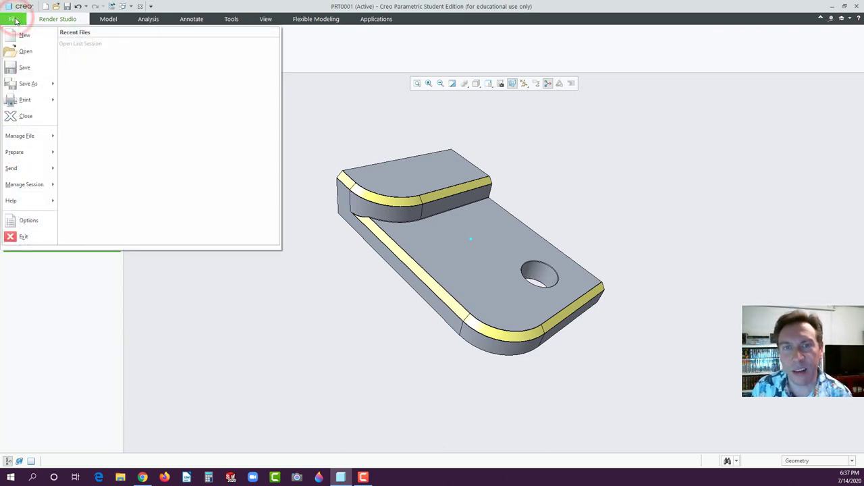
pyautogui.click(21, 35)
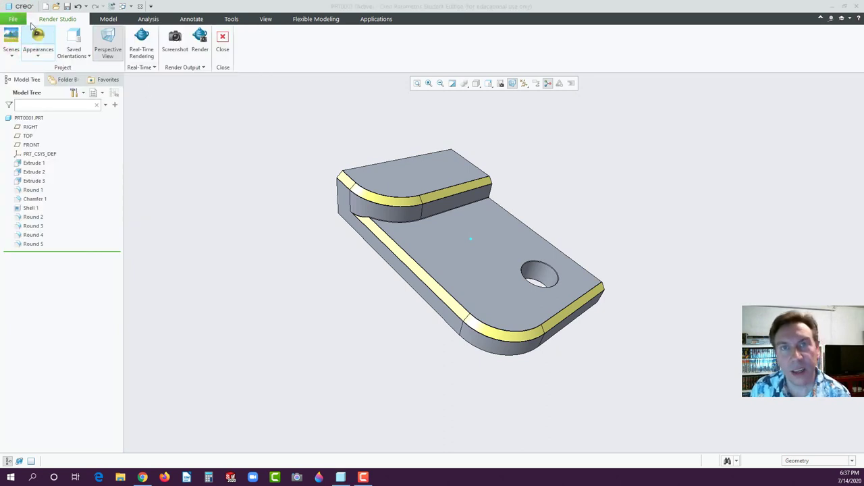
pyautogui.click(13, 19)
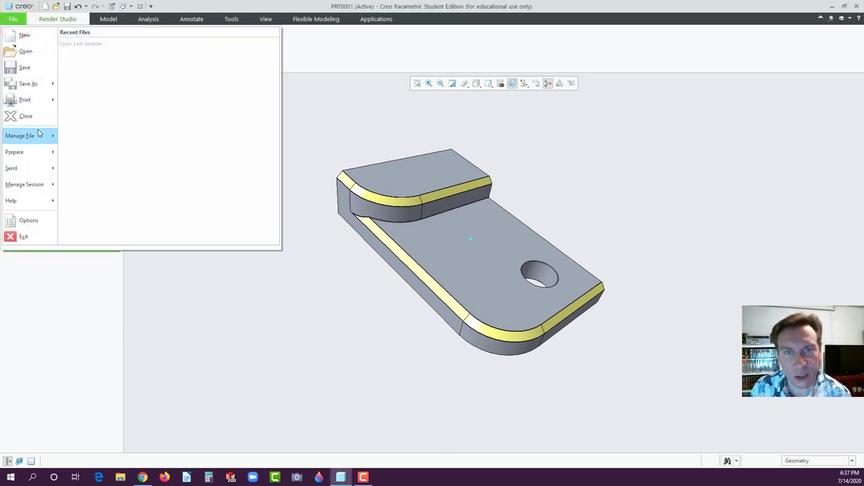
pyautogui.moveTo(43, 137)
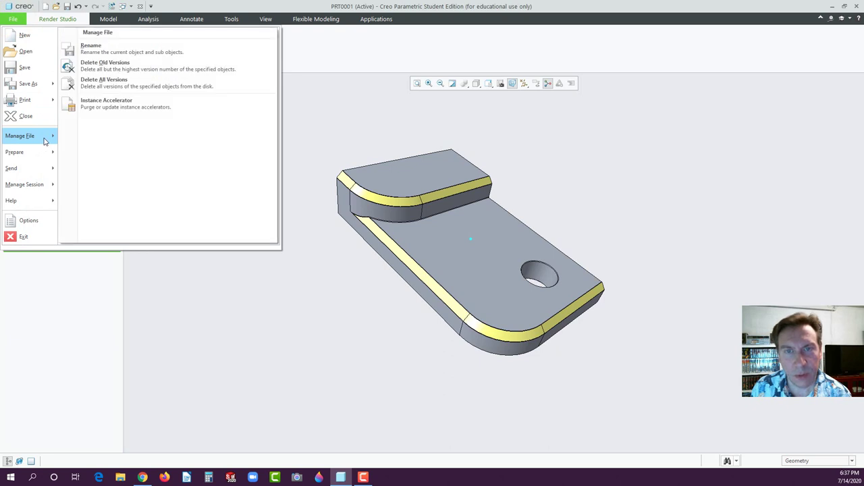
pyautogui.moveTo(45, 154)
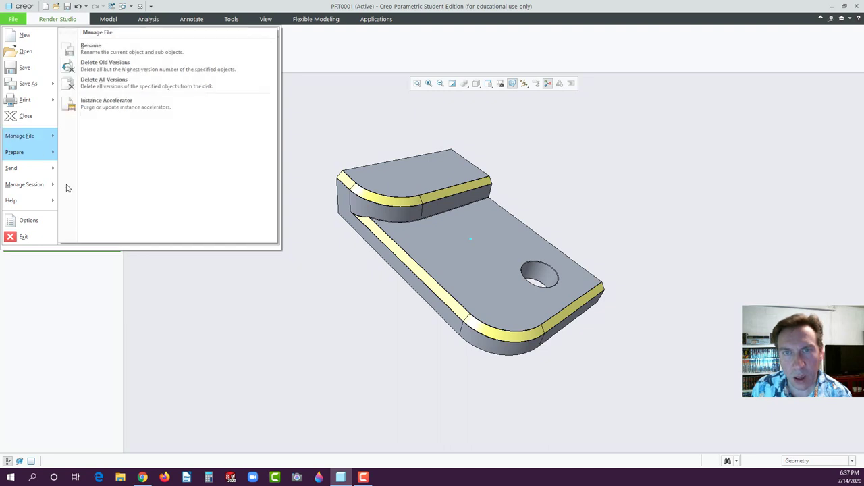
pyautogui.click(55, 261)
pyautogui.click(13, 19)
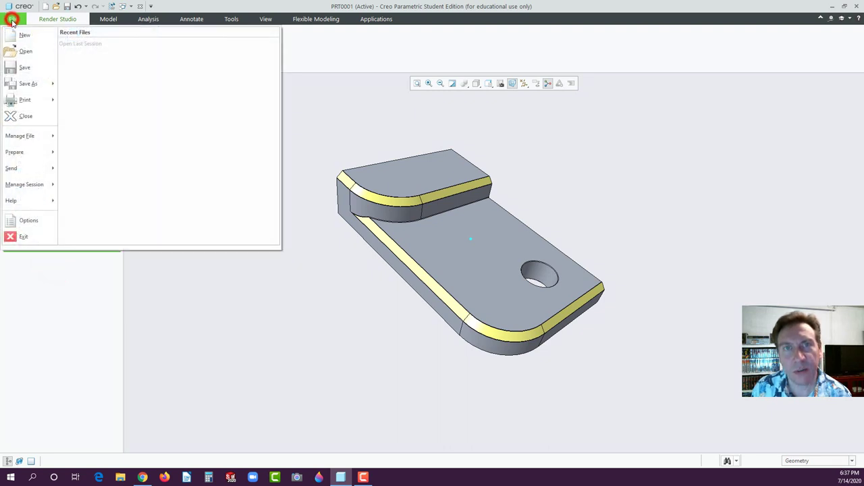
pyautogui.click(12, 34)
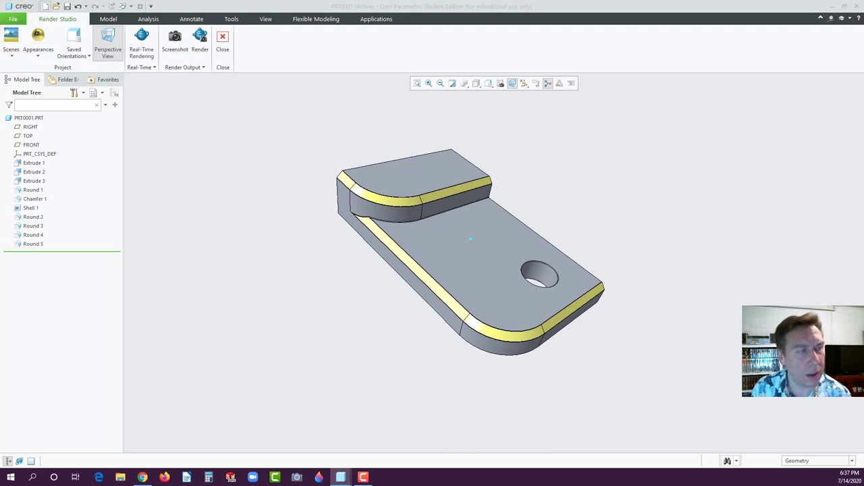
# Create solid part E1 using the default inlbs_part_solid template.
pyautogui.moveTo(214, 120); pyautogui.dragTo(294, 122)
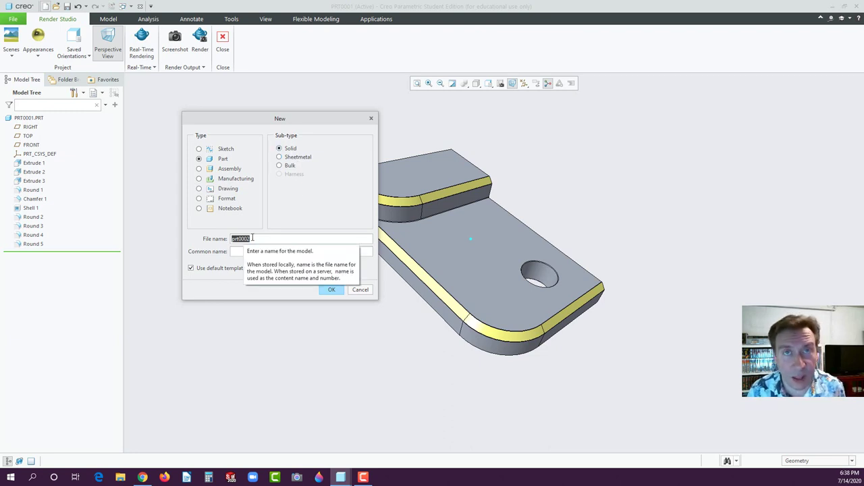
pyautogui.write('E')
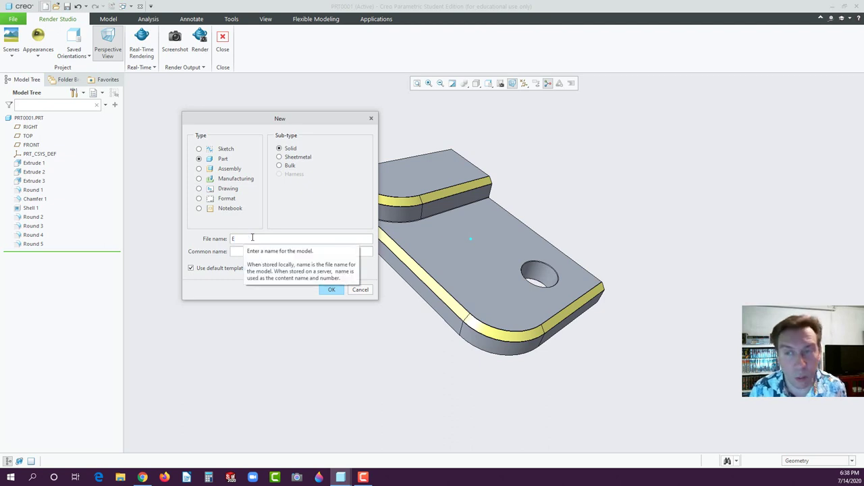
pyautogui.write('l')
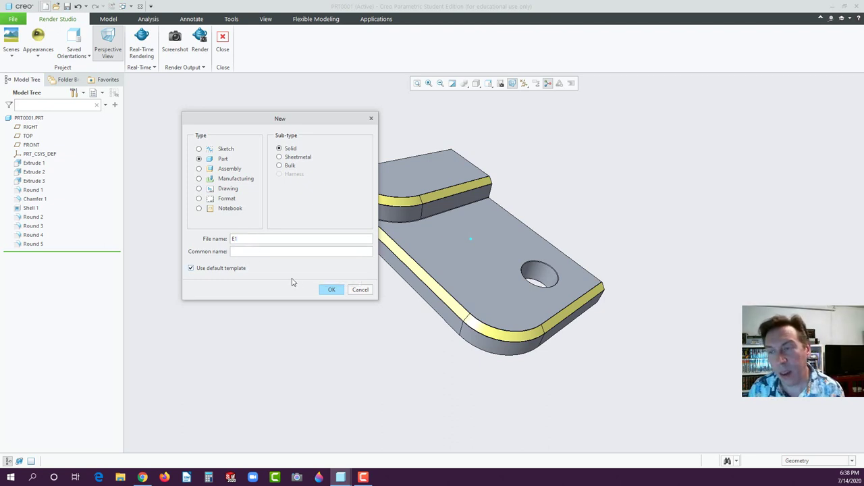
pyautogui.click(327, 288)
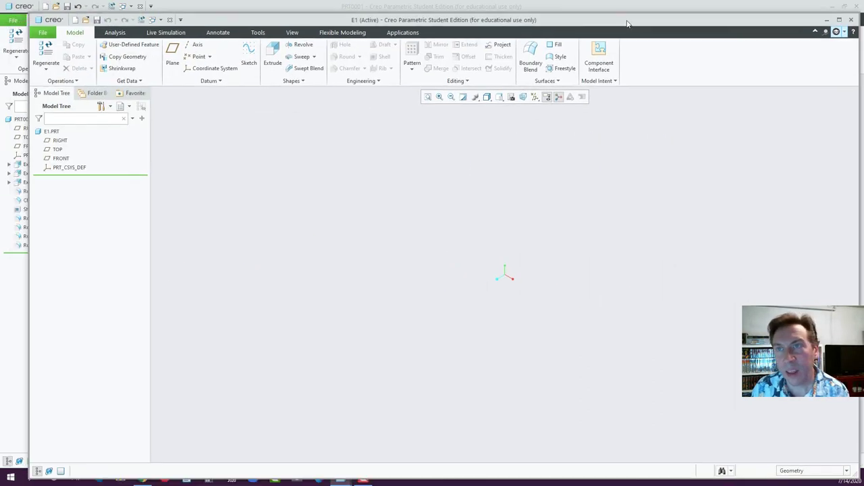
# Maximize the E1 part window to fill the screen.
pyautogui.moveTo(627, 24); pyautogui.dragTo(606, 6)
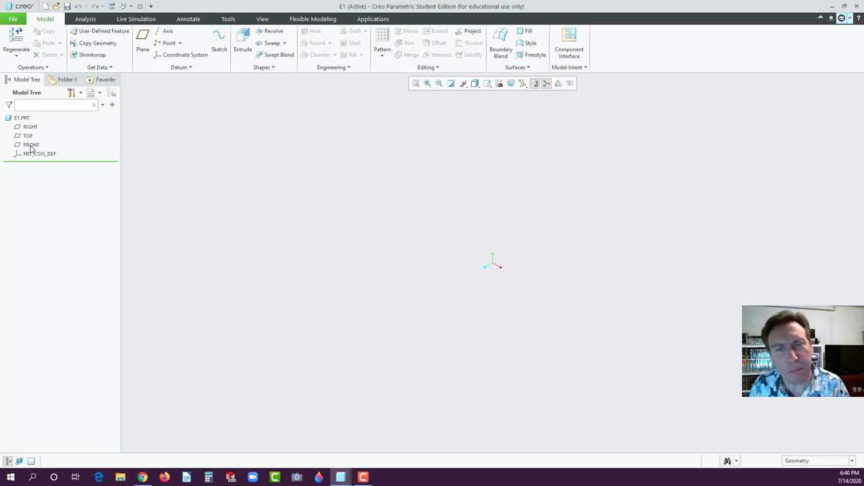
# Start Sketch 1 on the FRONT datum plane.
pyautogui.click(31, 146)
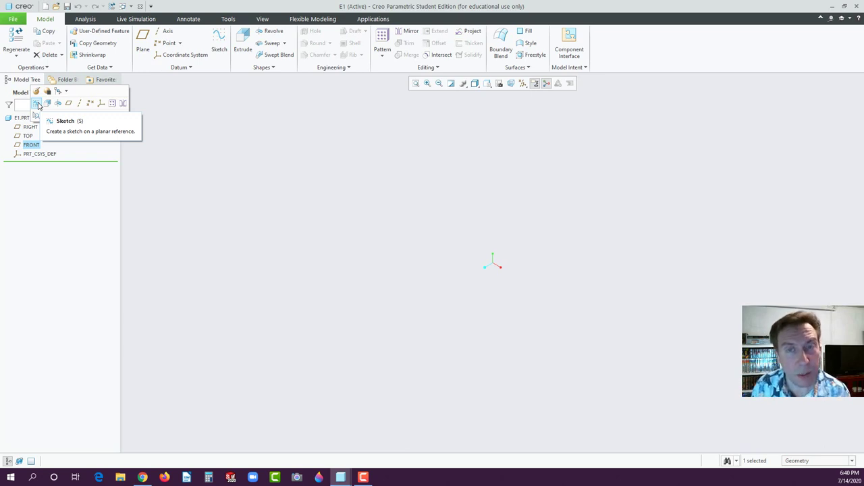
pyautogui.click(38, 104)
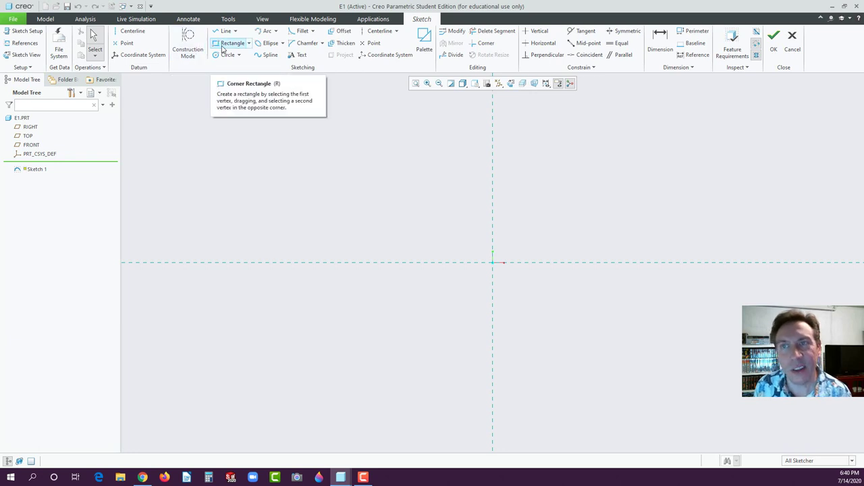
# Draw a corner rectangle from the sketch origin up and to the right.
pyautogui.click(249, 44)
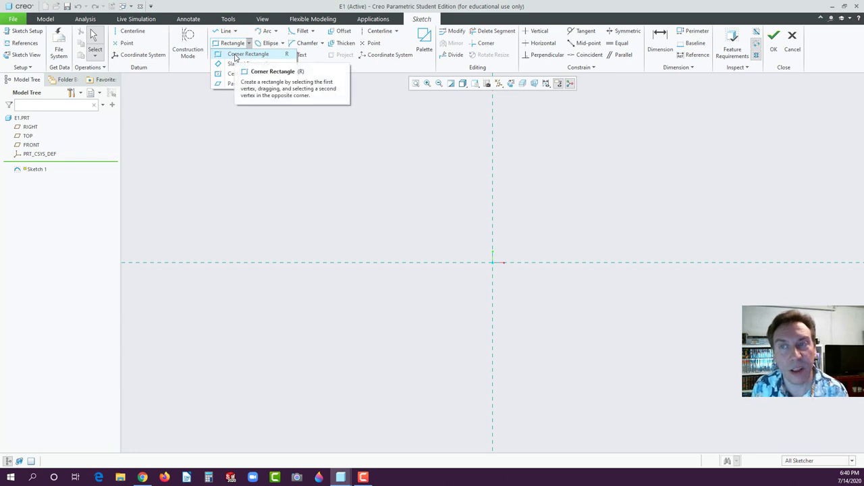
pyautogui.click(230, 55)
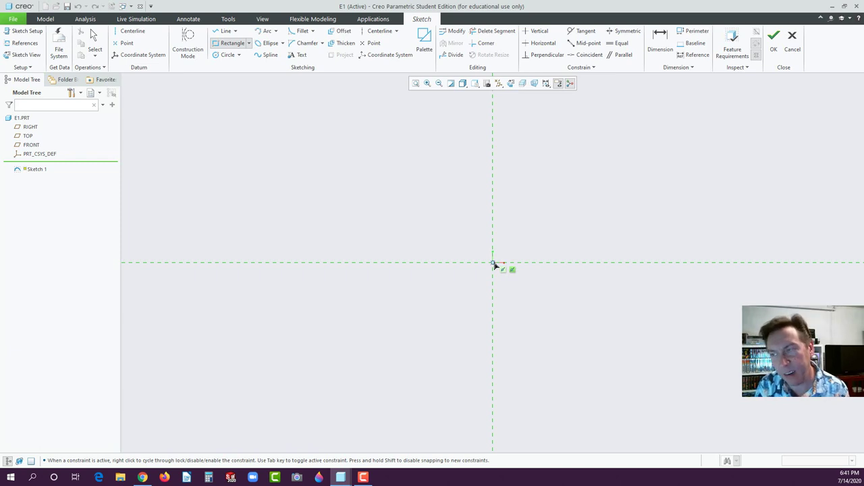
pyautogui.click(493, 263)
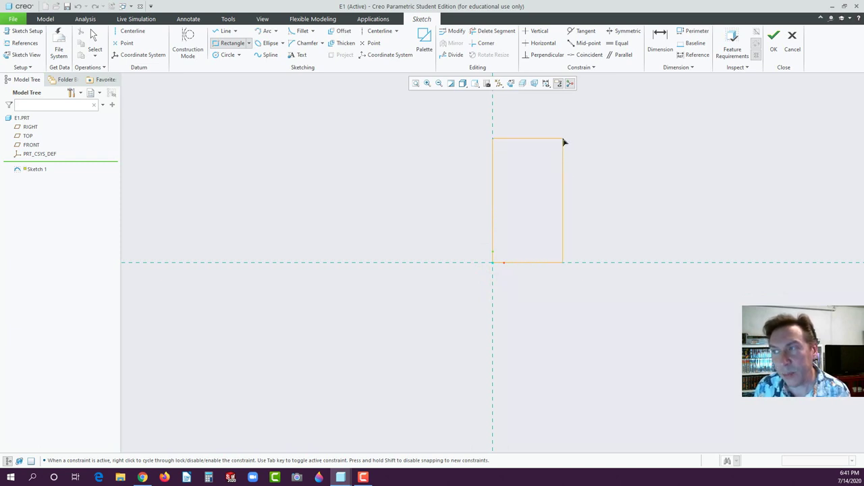
pyautogui.click(564, 140)
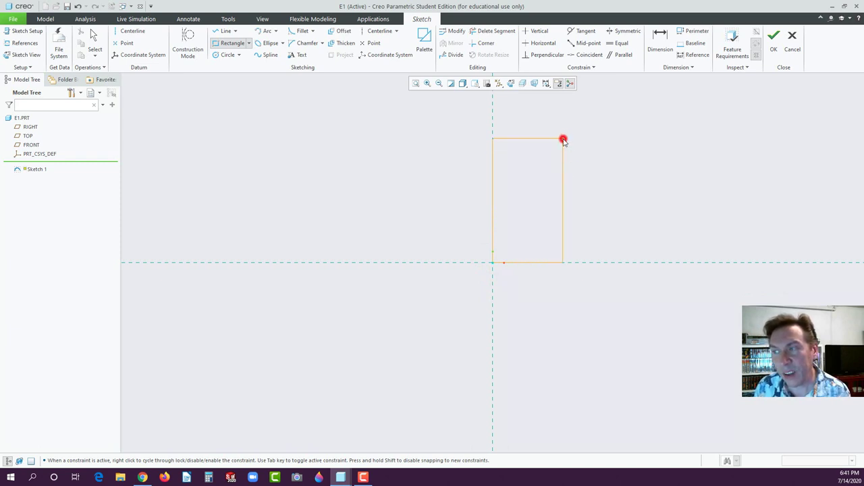
# End the rectangle tool and move the 207.92 height and 117.52 width dimensions clear.
pyautogui.middleClick(516, 163)
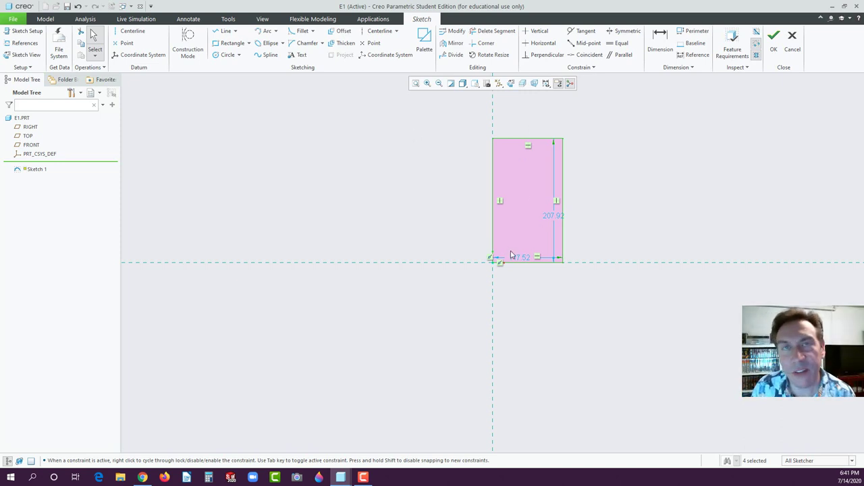
pyautogui.moveTo(553, 219); pyautogui.dragTo(588, 203)
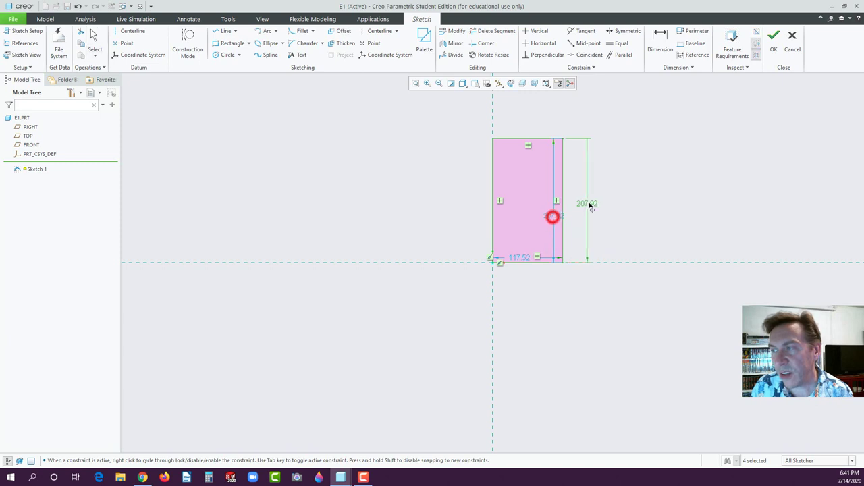
pyautogui.moveTo(524, 256); pyautogui.dragTo(529, 283)
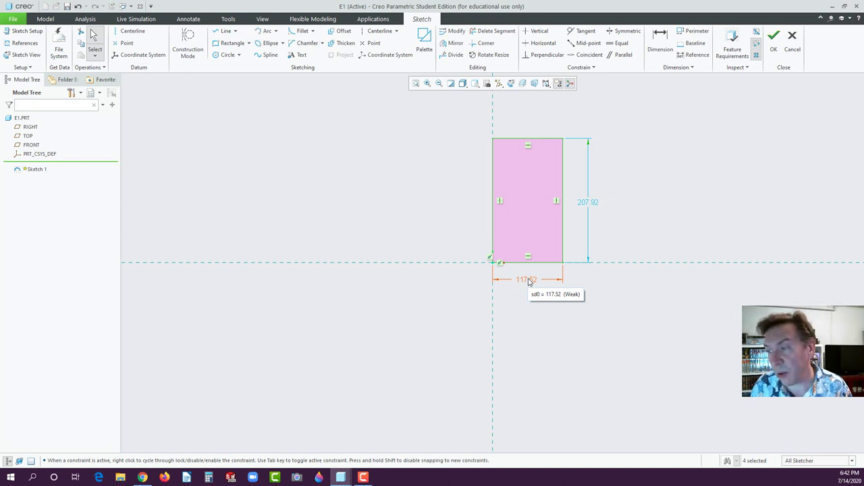
# Change the rectangle width from 117.52 to 3 and add a strong 3.00 width dimension.
pyautogui.doubleClick(529, 280)
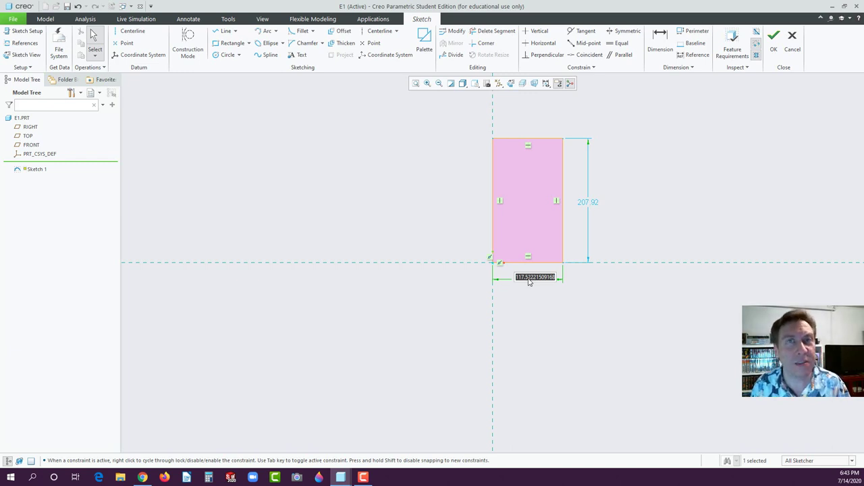
pyautogui.write('3')
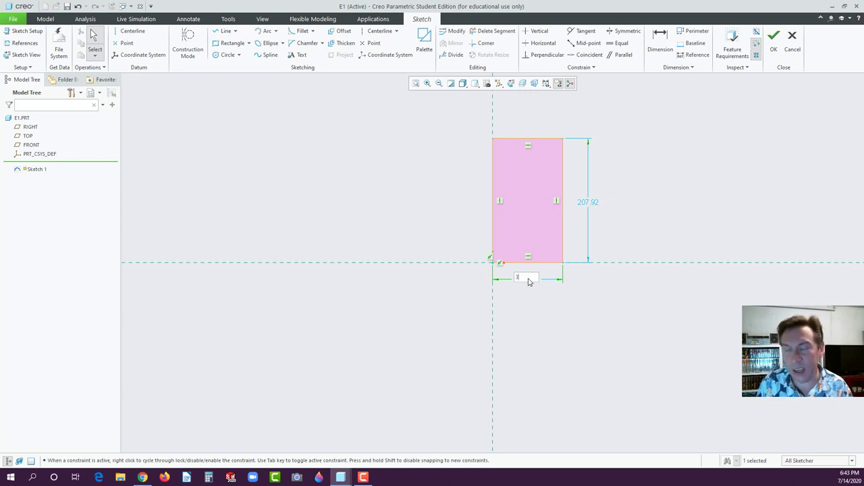
pyautogui.press('Return')
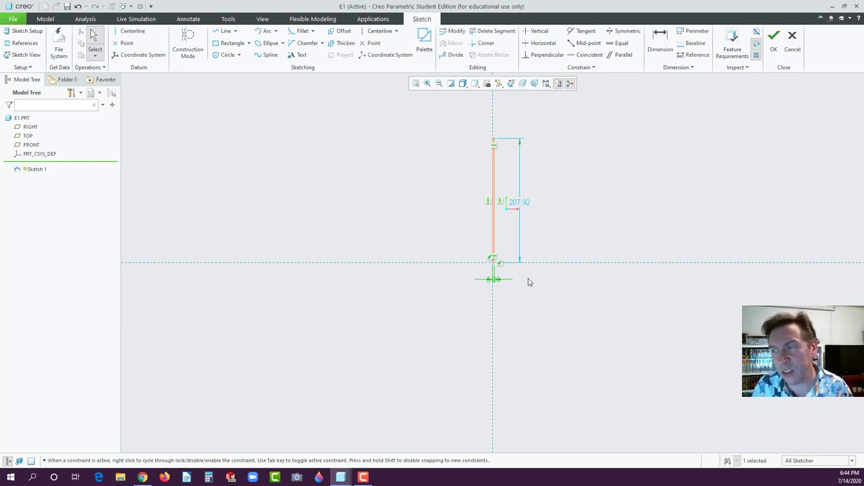
pyautogui.click(496, 280)
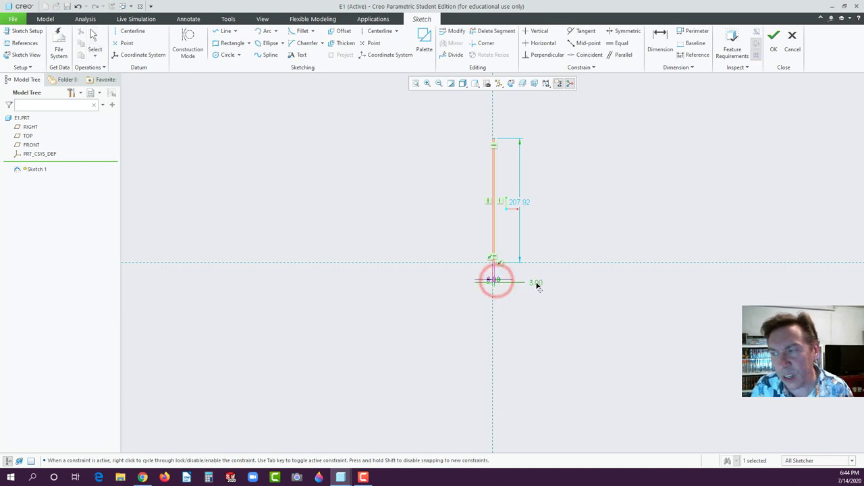
pyautogui.middleClick(538, 286)
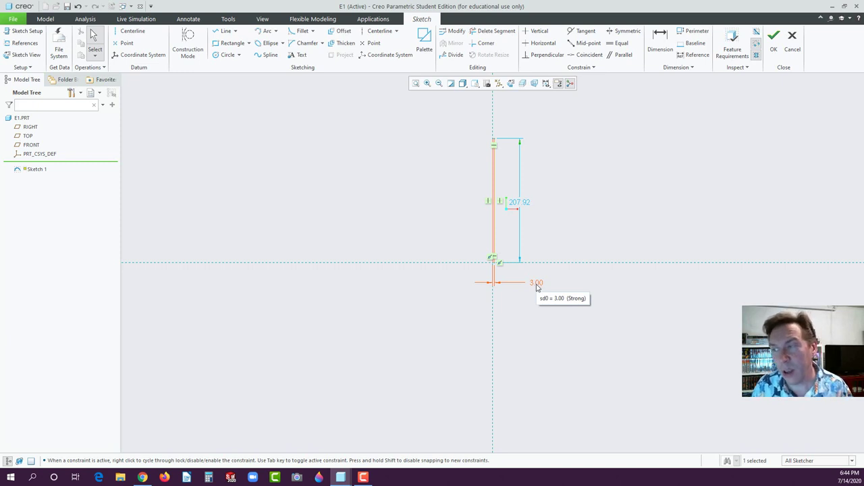
pyautogui.click(533, 322)
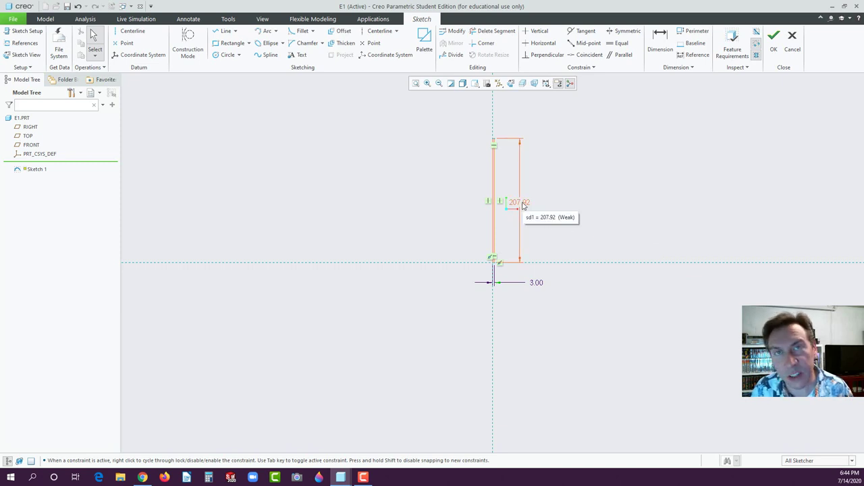
# Set the rectangle's height dimension from 207.92 to 5.
pyautogui.doubleClick(520, 203)
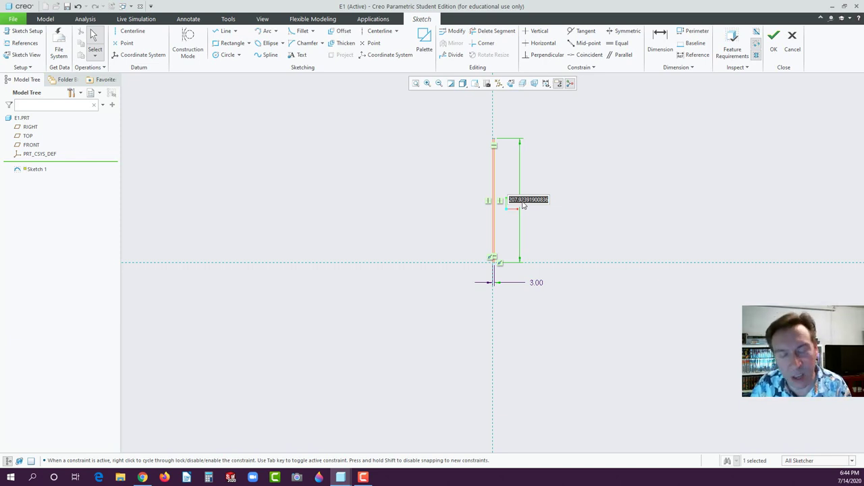
pyautogui.write('5')
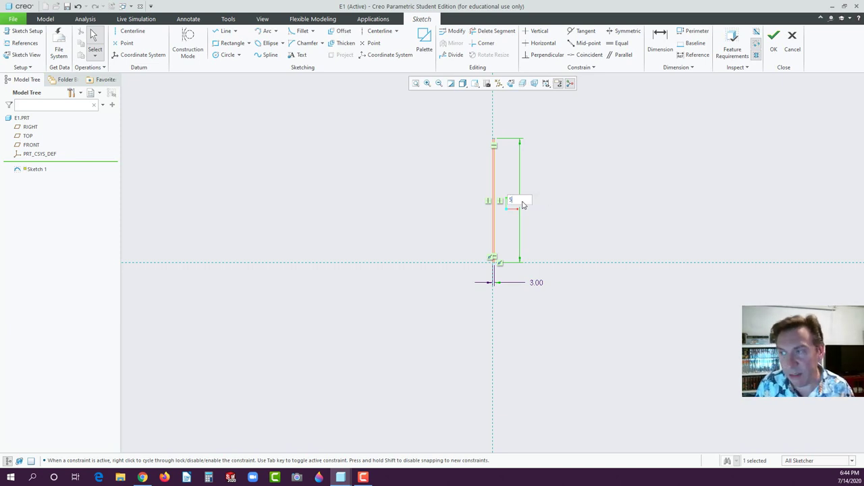
pyautogui.press('Return')
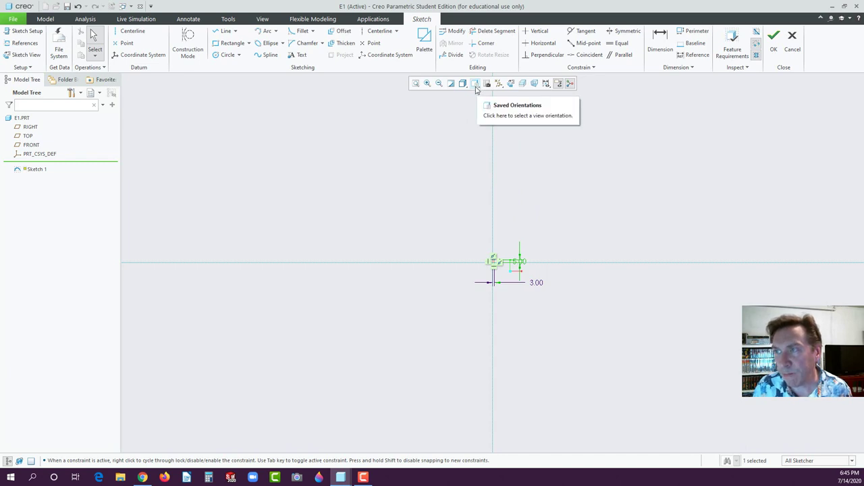
# Refit the view and move the 3.00 and 5.00 dimension labels close beside the rectangle.
pyautogui.click(416, 84)
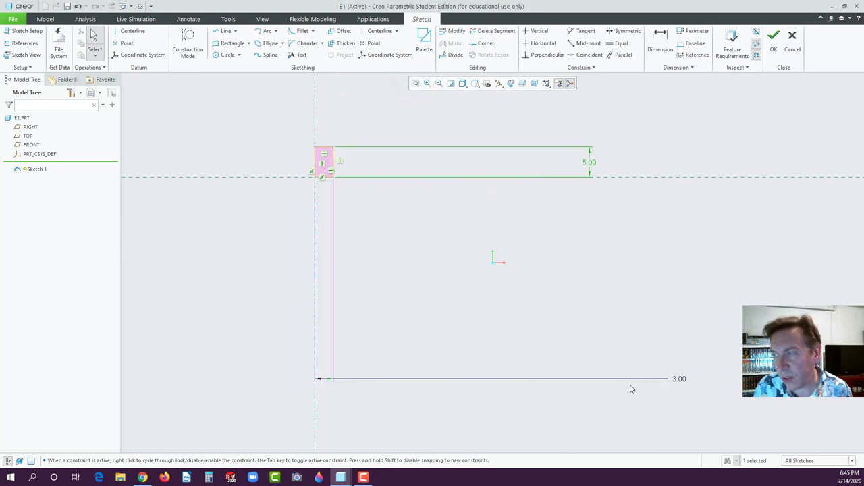
pyautogui.moveTo(679, 379); pyautogui.dragTo(326, 189)
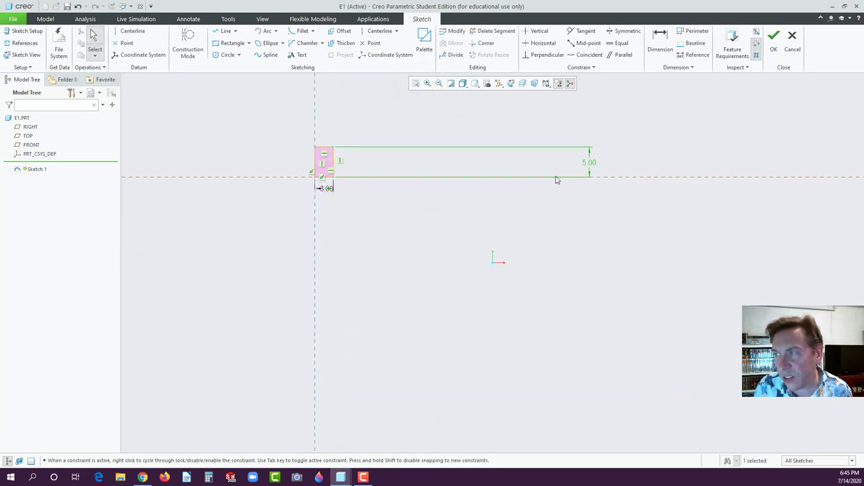
pyautogui.moveTo(588, 161); pyautogui.dragTo(351, 164)
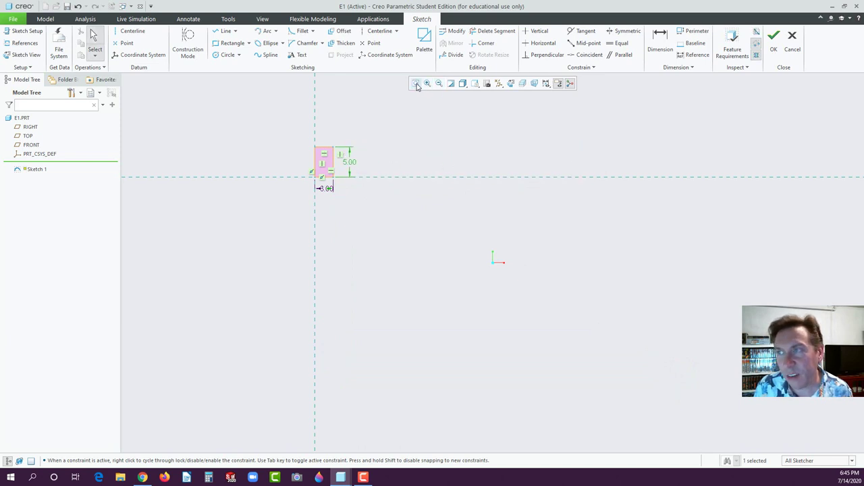
pyautogui.click(416, 84)
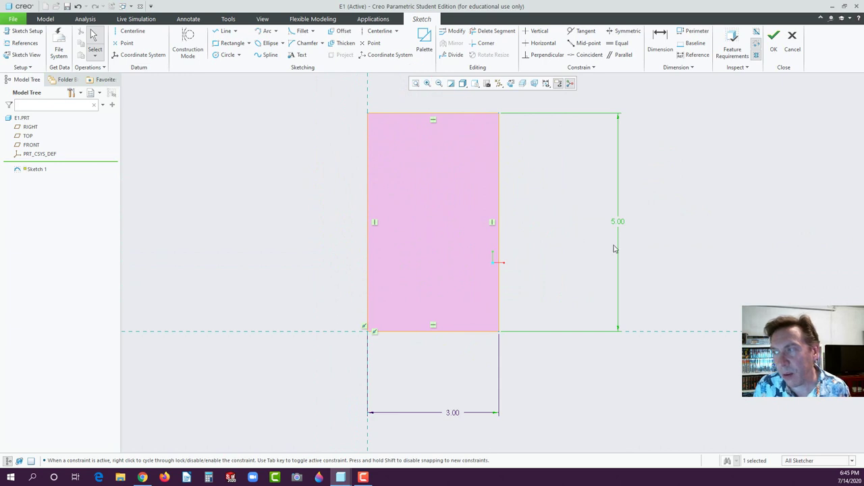
pyautogui.moveTo(618, 221); pyautogui.dragTo(532, 223)
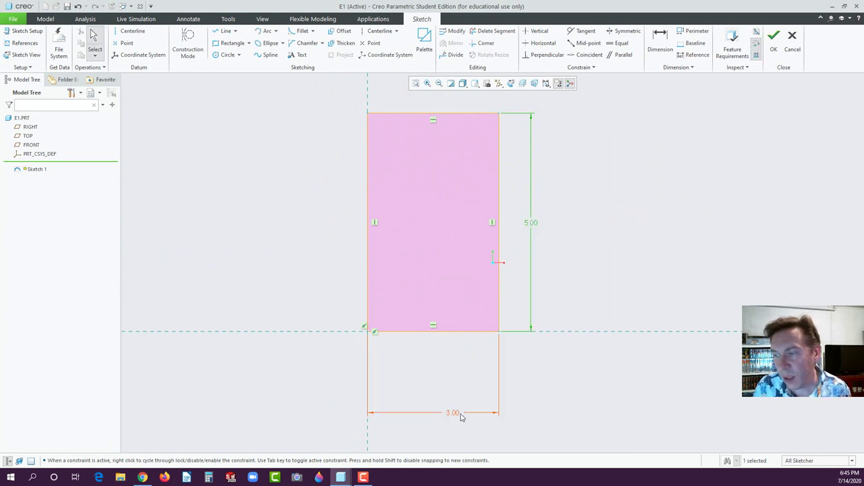
pyautogui.moveTo(461, 418); pyautogui.dragTo(437, 360)
pyautogui.click(575, 375)
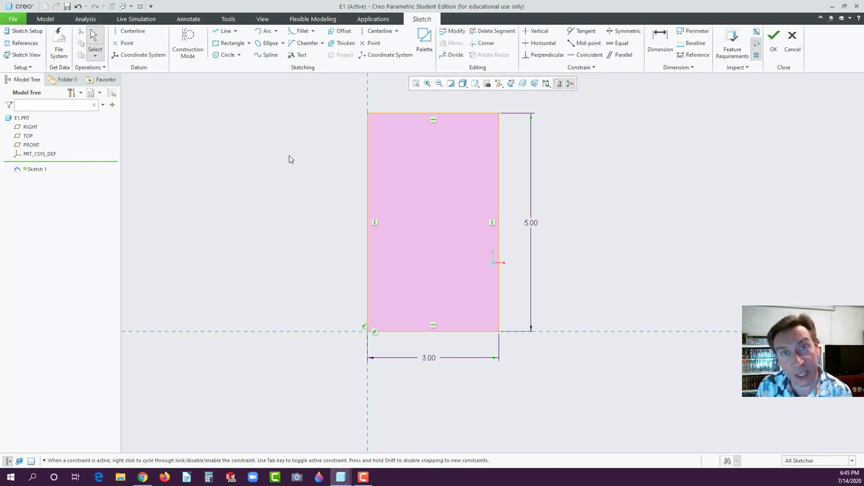
# Accept Sketch 1 with OK so its 3 x 5 rectangle is saved on part E1.
pyautogui.click(774, 42)
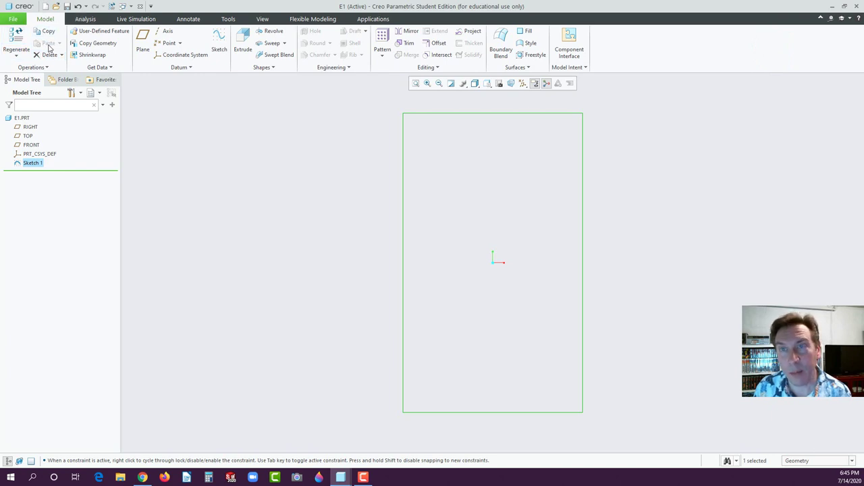
# Extrude Sketch 1 as a solid and set the depth to 0.50 for a thin block.
pyautogui.click(242, 45)
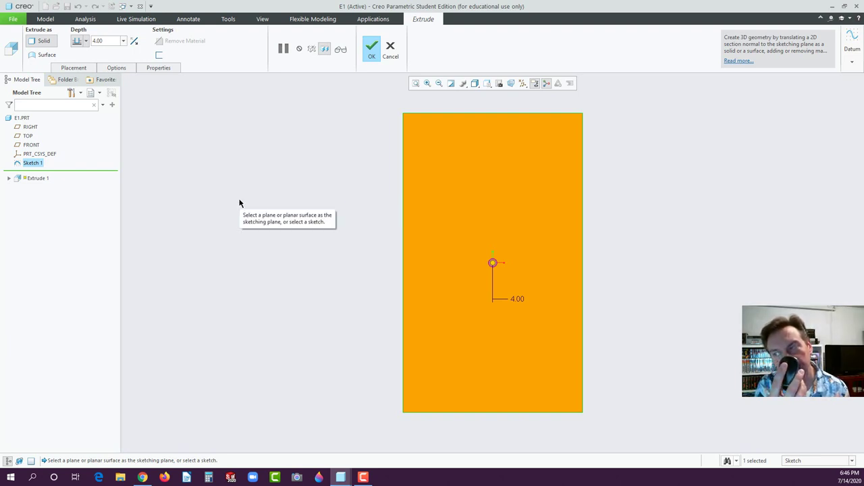
pyautogui.scroll(1, 239, 203)
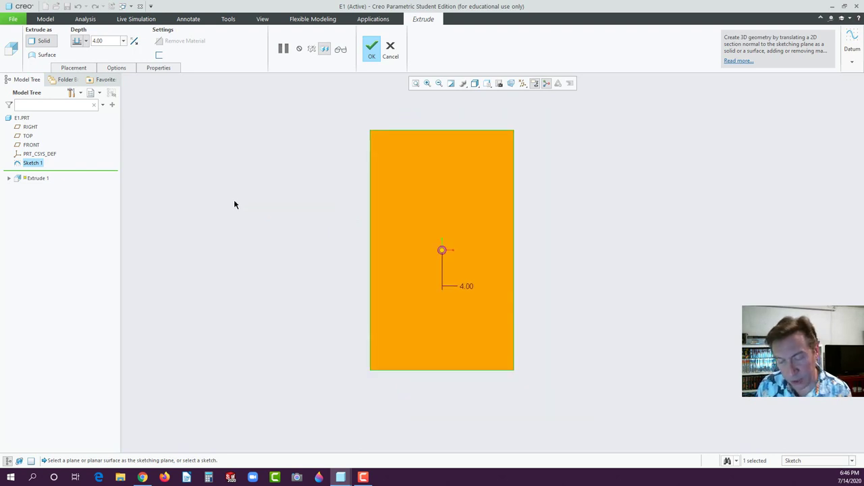
pyautogui.moveTo(237, 189); pyautogui.dragTo(209, 200, button='middle')
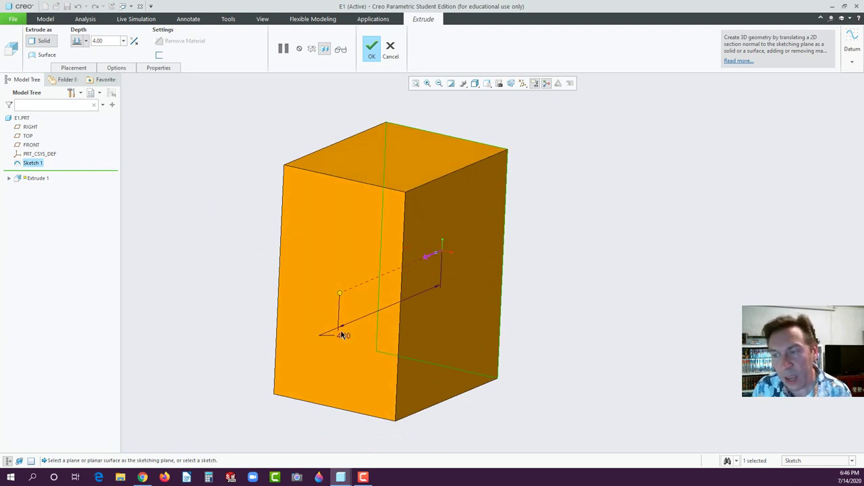
pyautogui.moveTo(344, 332)
pyautogui.moveTo(415, 317); pyautogui.dragTo(396, 330, button='middle')
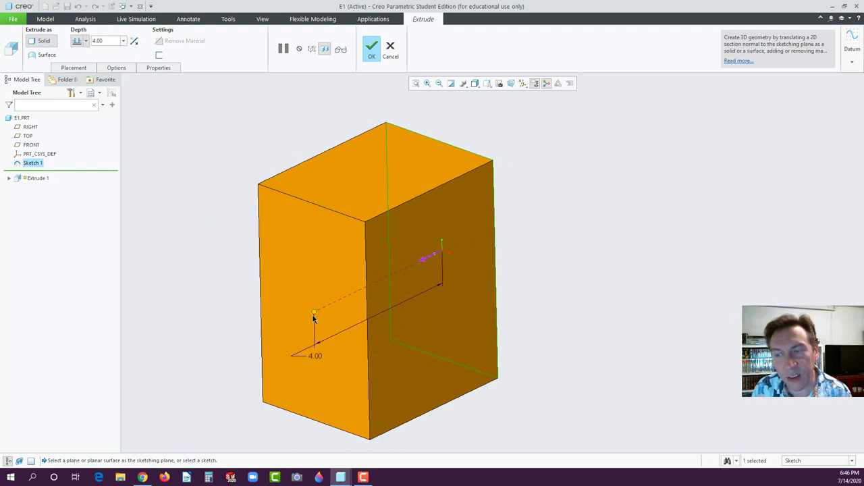
pyautogui.moveTo(314, 314); pyautogui.dragTo(418, 265)
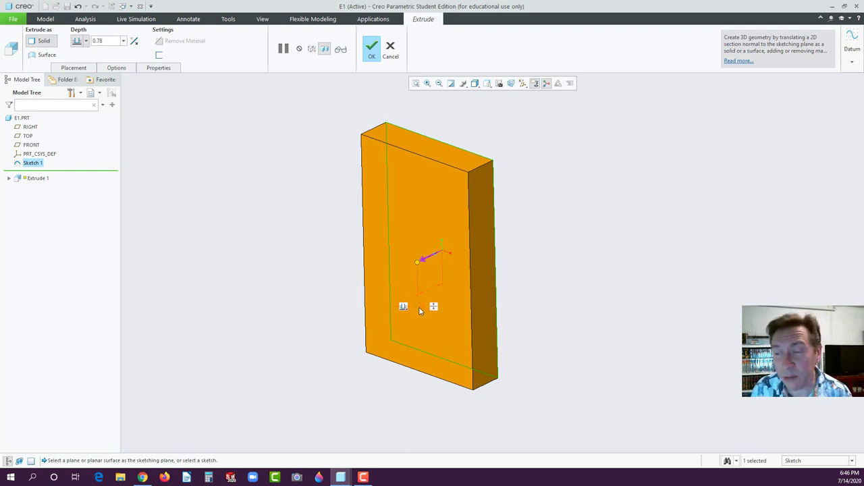
pyautogui.doubleClick(419, 307)
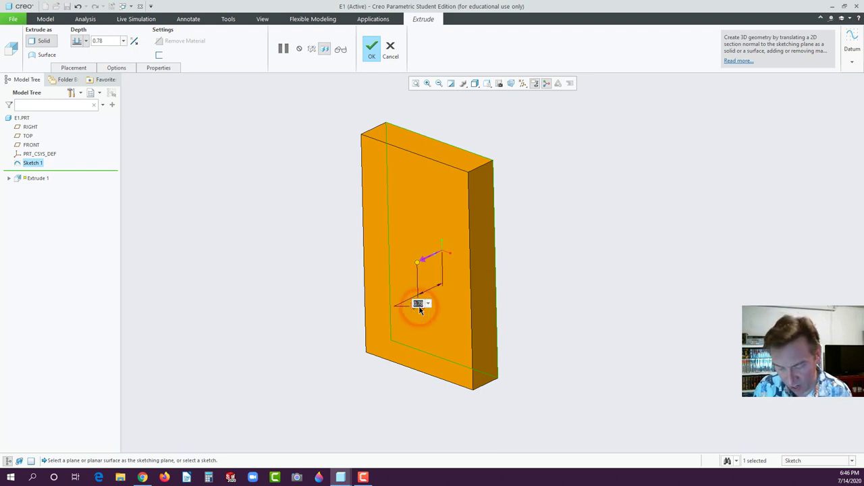
pyautogui.press('Return')
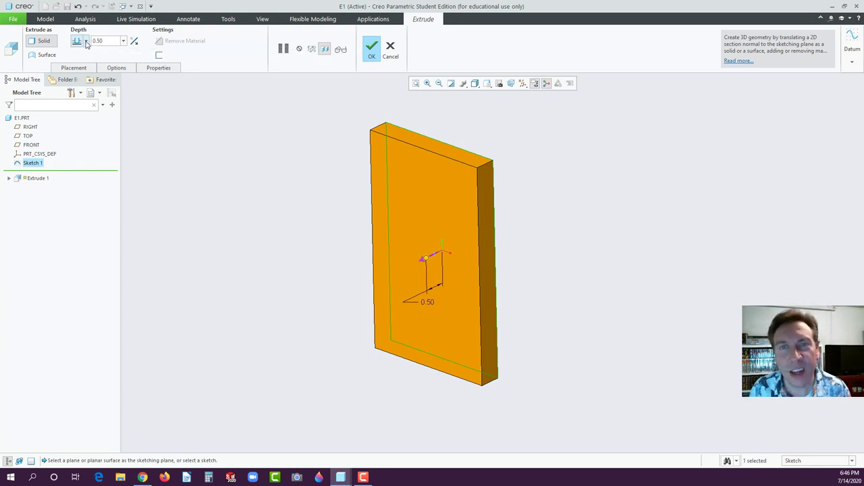
# Flip the extrusion direction to the opposite side, then restore the original direction.
pyautogui.click(86, 43)
pyautogui.click(85, 42)
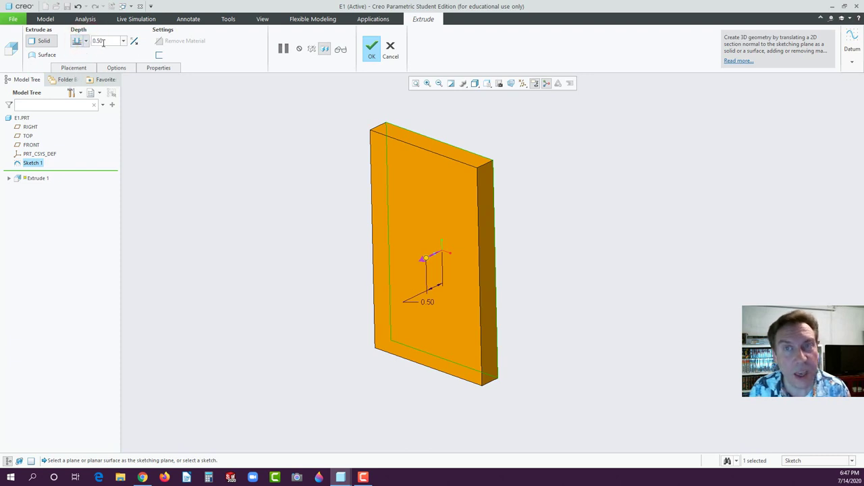
pyautogui.click(134, 42)
pyautogui.click(135, 43)
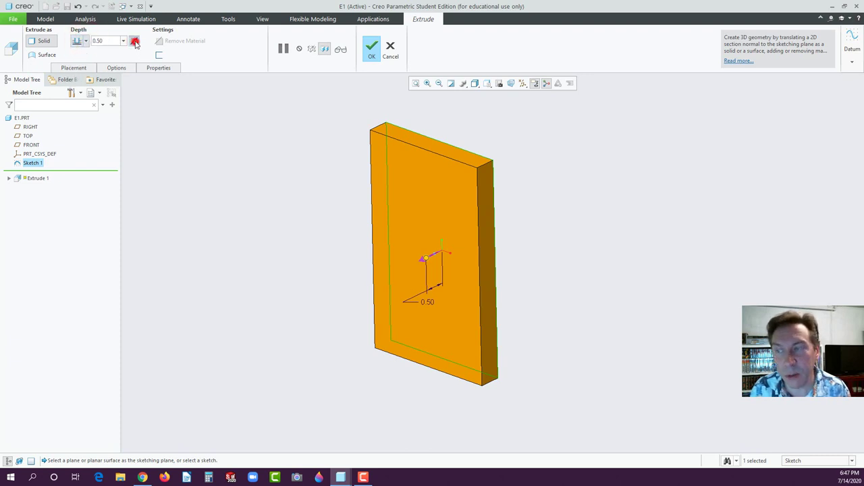
pyautogui.click(135, 42)
pyautogui.click(135, 42)
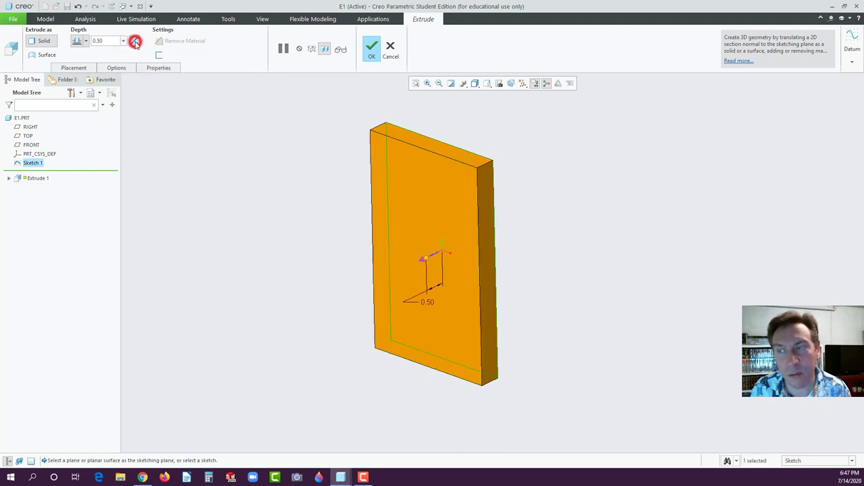
pyautogui.click(422, 263)
pyautogui.click(455, 248)
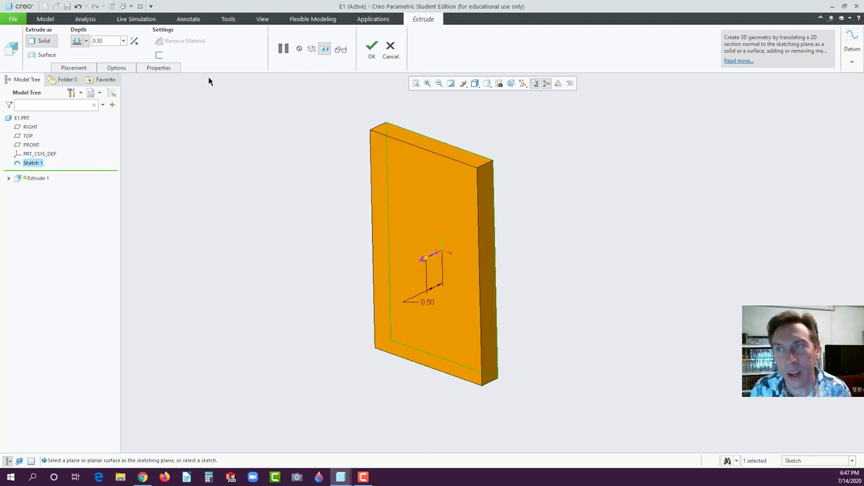
# Confirm Extrude 1 as the 0.50-deep plate and orbit to view it.
pyautogui.click(370, 52)
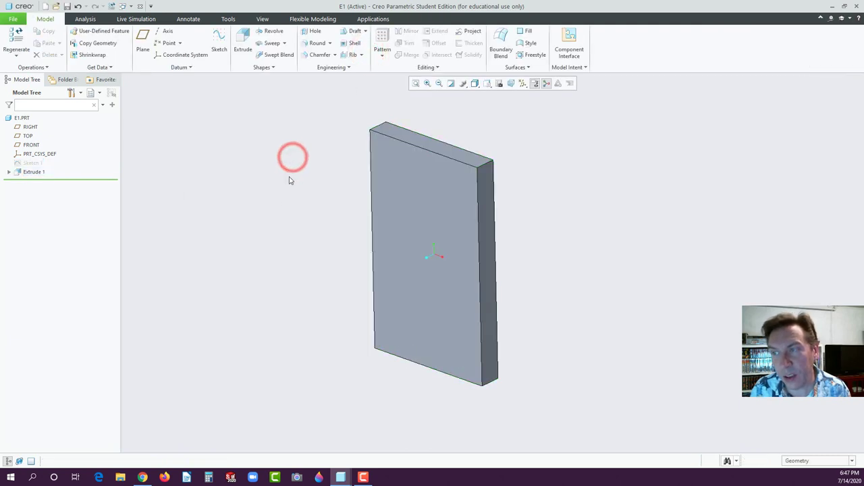
pyautogui.moveTo(323, 208)
pyautogui.mouseDown(button='middle')
pyautogui.moveTo(310, 237)
pyautogui.moveTo(325, 193)
pyautogui.moveTo(313, 214)
pyautogui.moveTo(318, 203)
pyautogui.moveTo(321, 209)
pyautogui.mouseUp(button='middle')
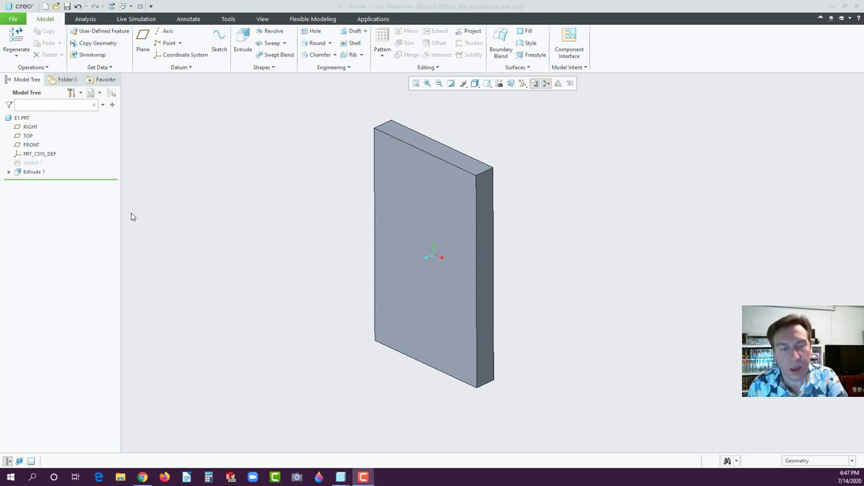
pyautogui.click(313, 260)
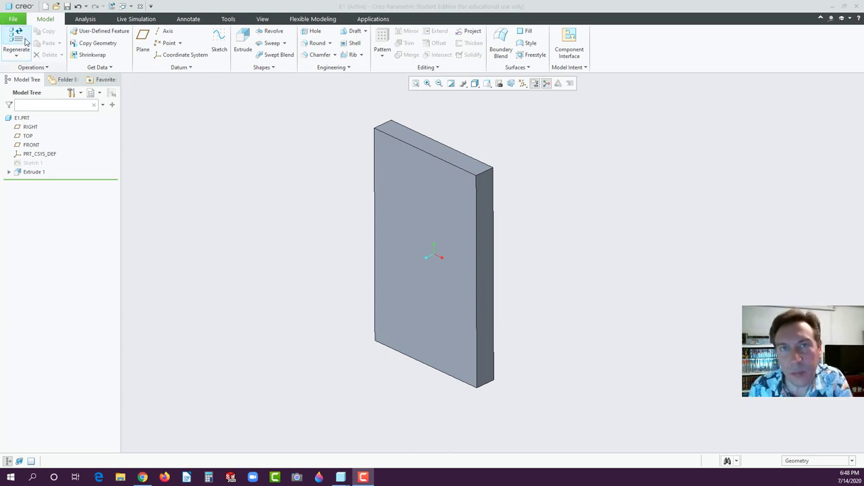
# Open Model Properties from File > Prepare to review units and material.
pyautogui.click(14, 20)
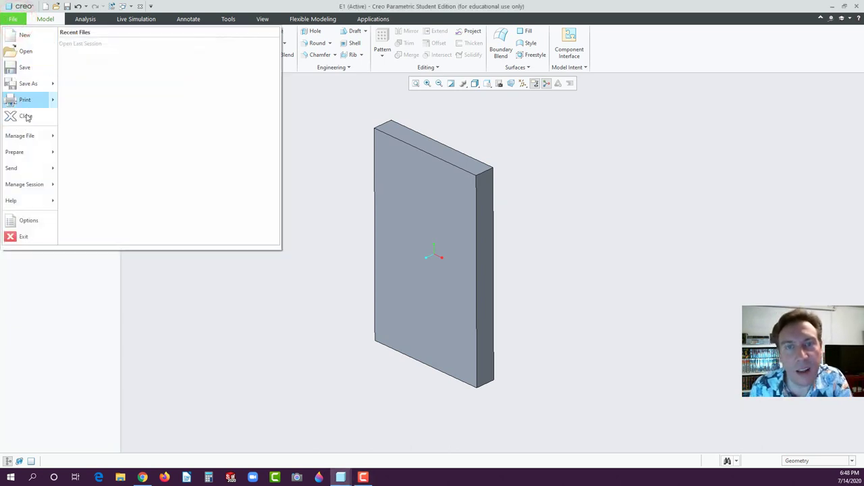
pyautogui.moveTo(42, 154)
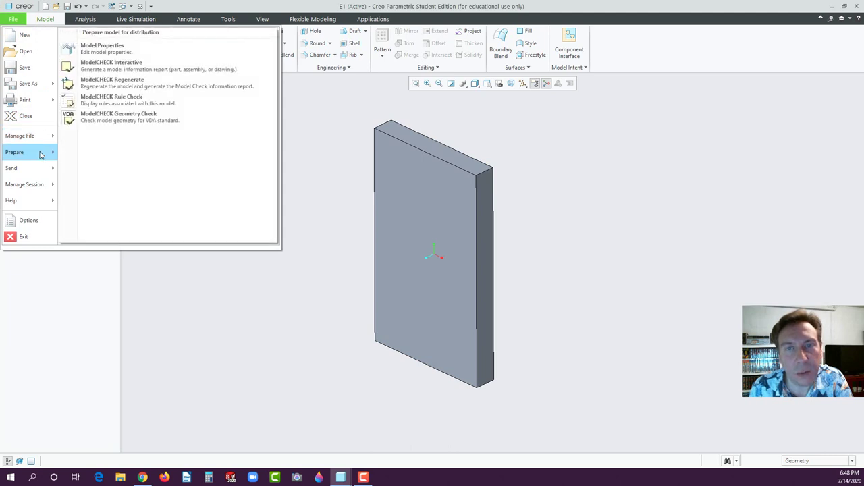
pyautogui.click(102, 47)
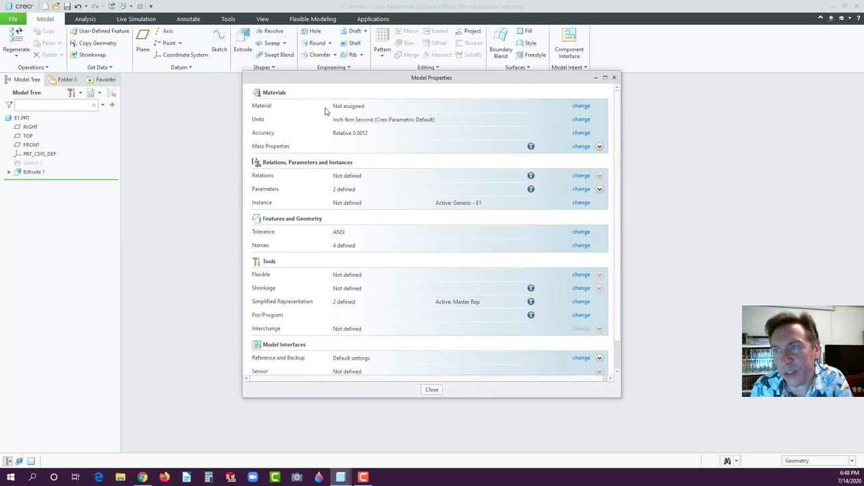
pyautogui.click(581, 106)
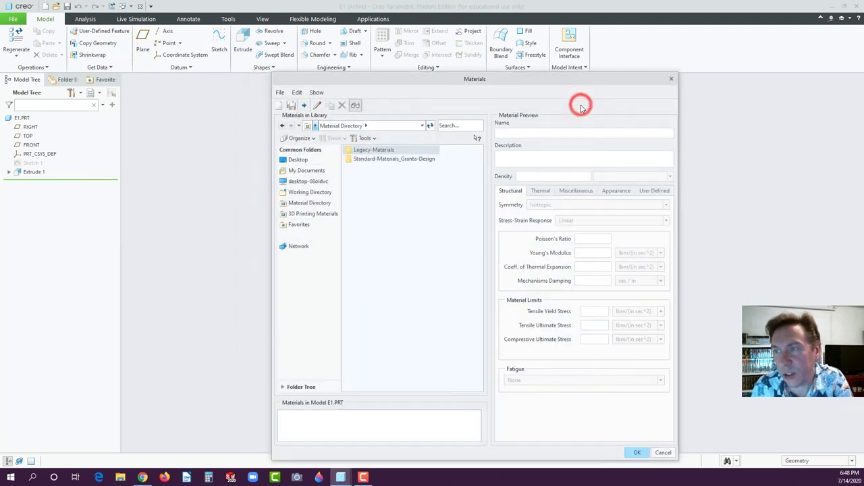
pyautogui.doubleClick(349, 152)
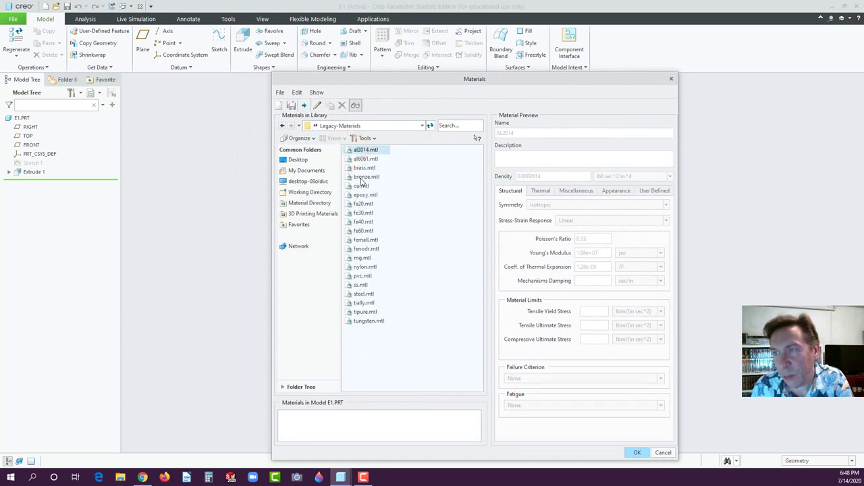
pyautogui.click(358, 176)
pyautogui.click(362, 167)
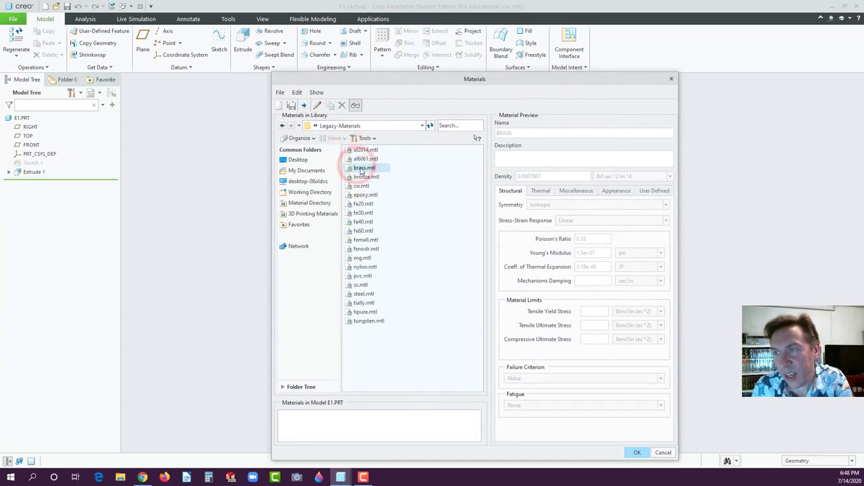
pyautogui.click(360, 160)
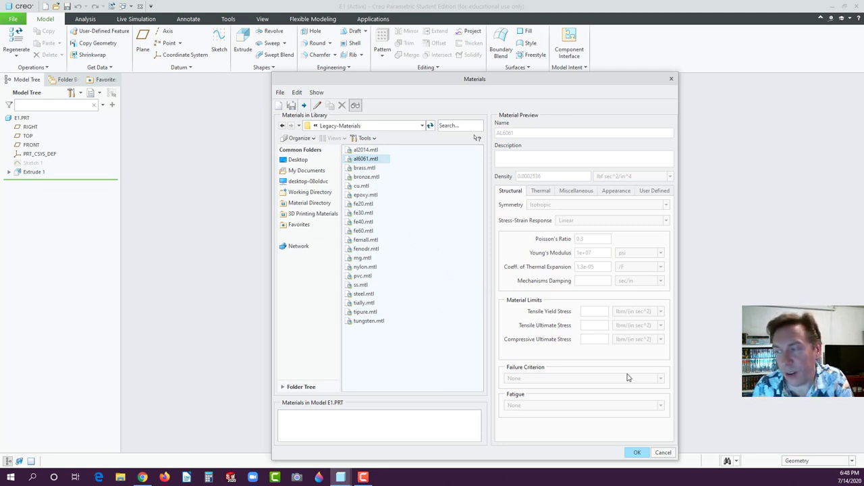
pyautogui.click(636, 452)
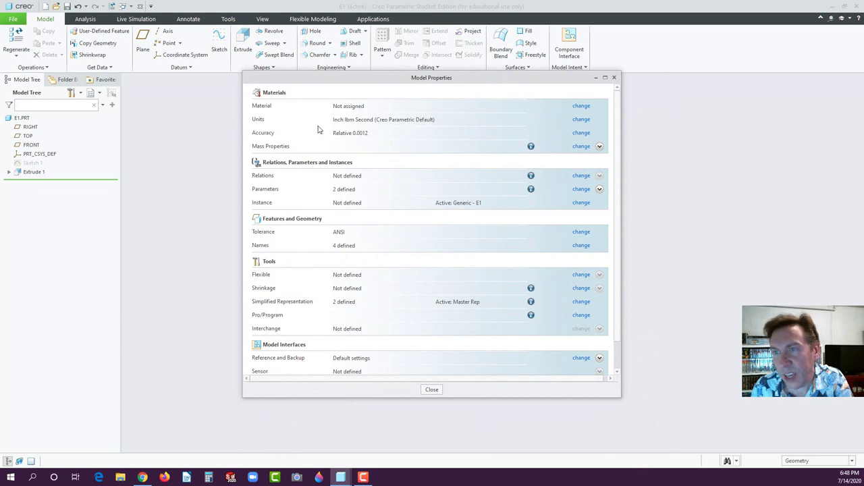
pyautogui.click(579, 120)
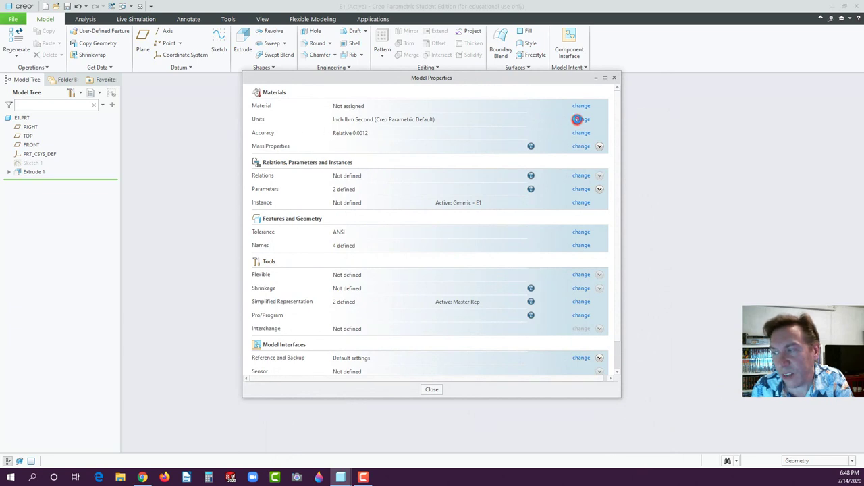
pyautogui.moveTo(803, 7); pyautogui.dragTo(284, 106)
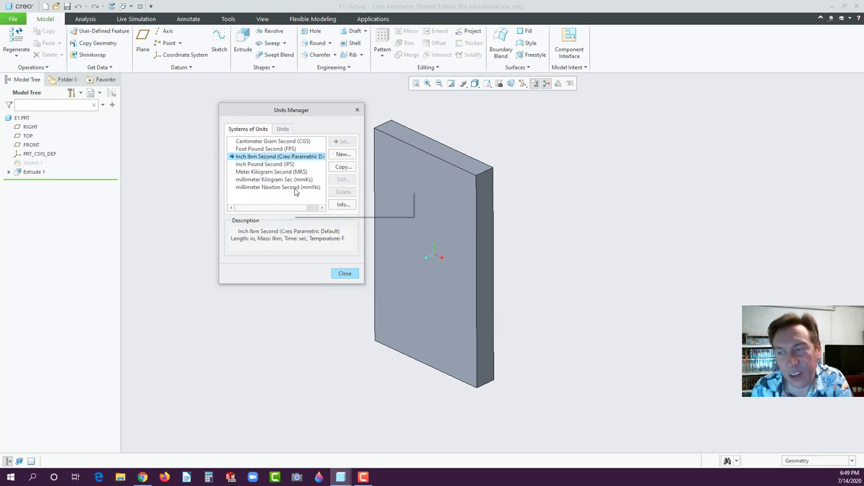
pyautogui.click(341, 273)
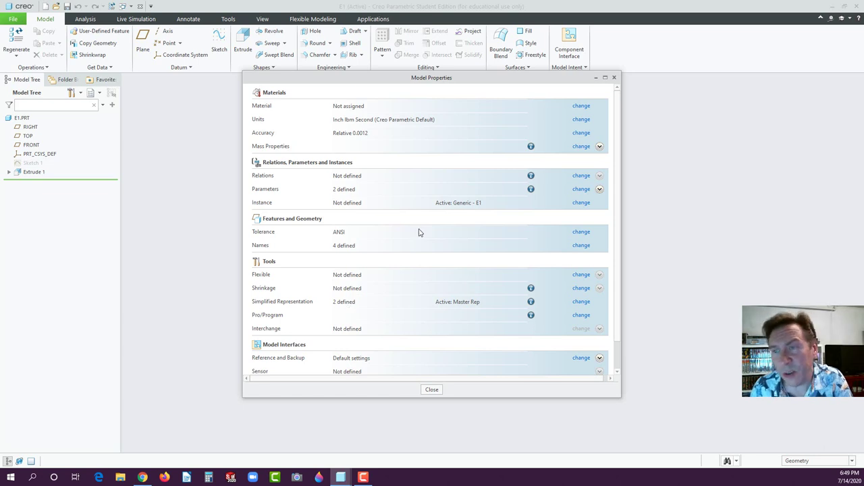
# Close Model Properties and pick the front face of the Extrude 1 plate.
pyautogui.click(613, 79)
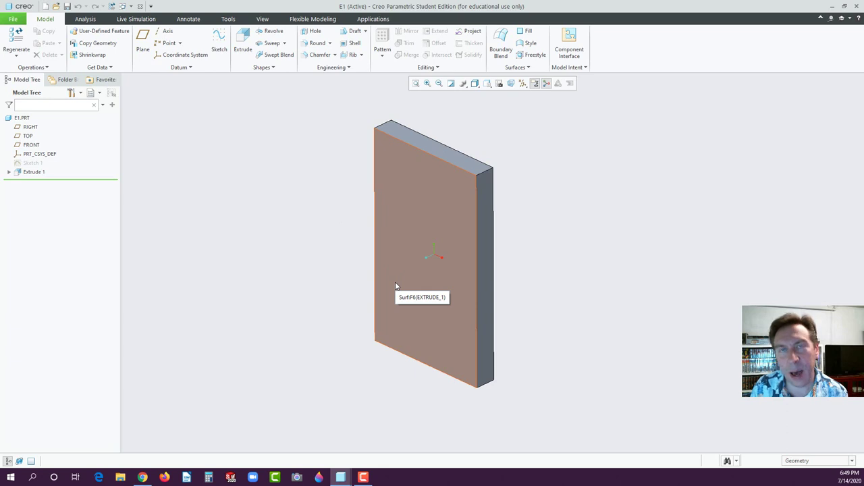
pyautogui.click(410, 318)
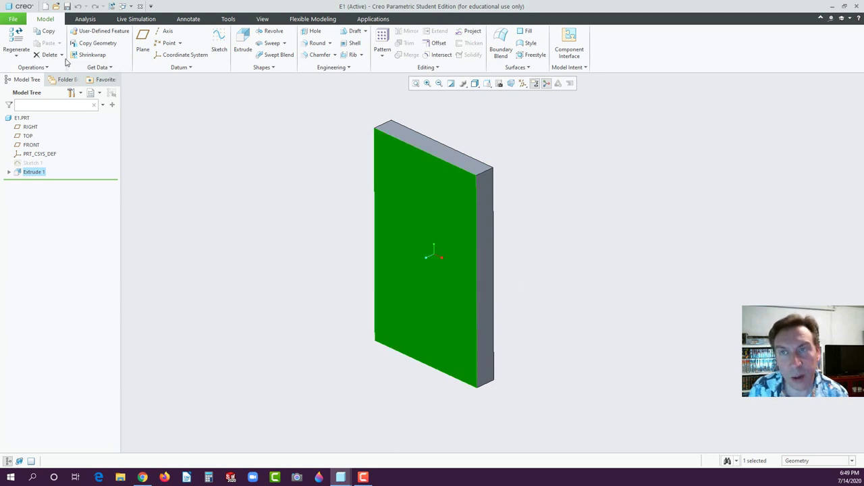
# Open Sketch 2 on the front face and anchor a rectangle's first corner at the lower-left corner.
pyautogui.click(220, 44)
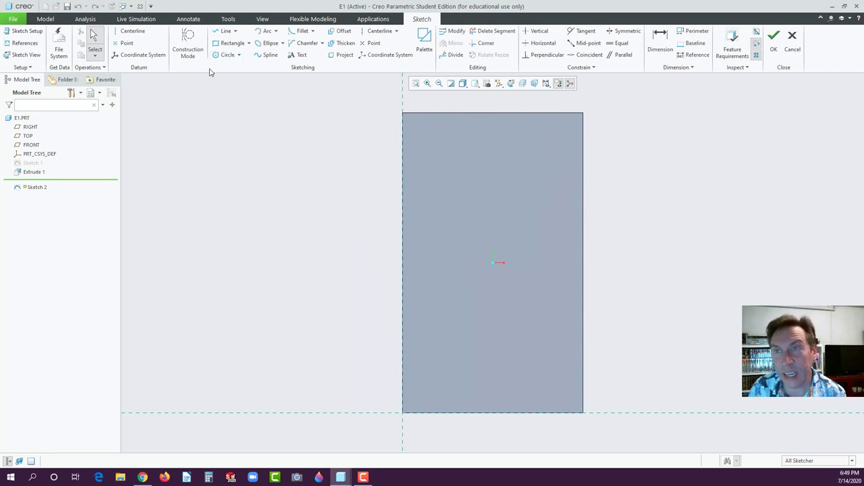
pyautogui.click(223, 44)
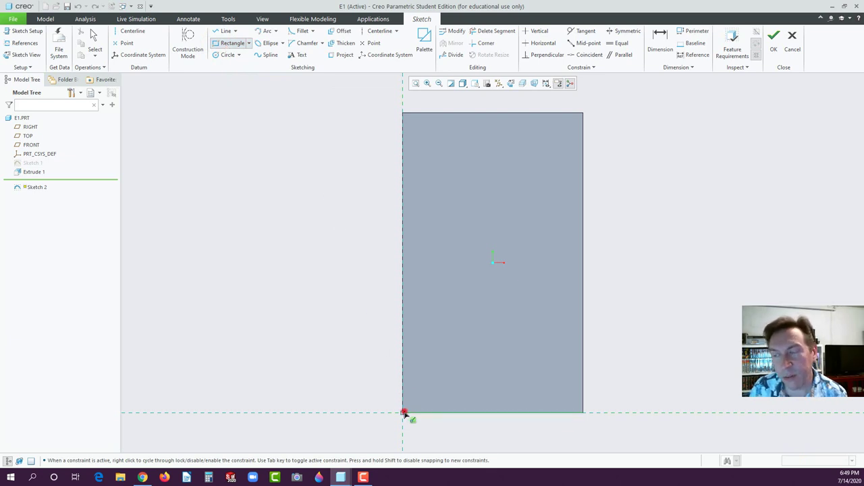
pyautogui.middleClick(404, 412)
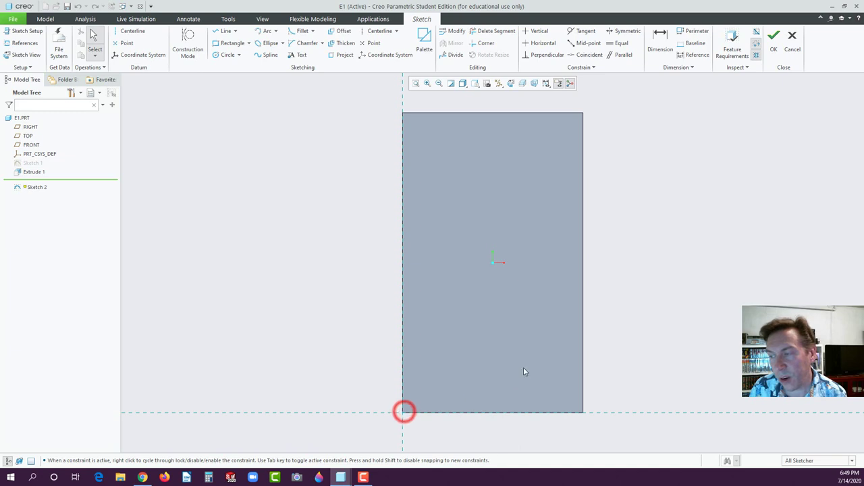
pyautogui.click(221, 43)
pyautogui.click(403, 412)
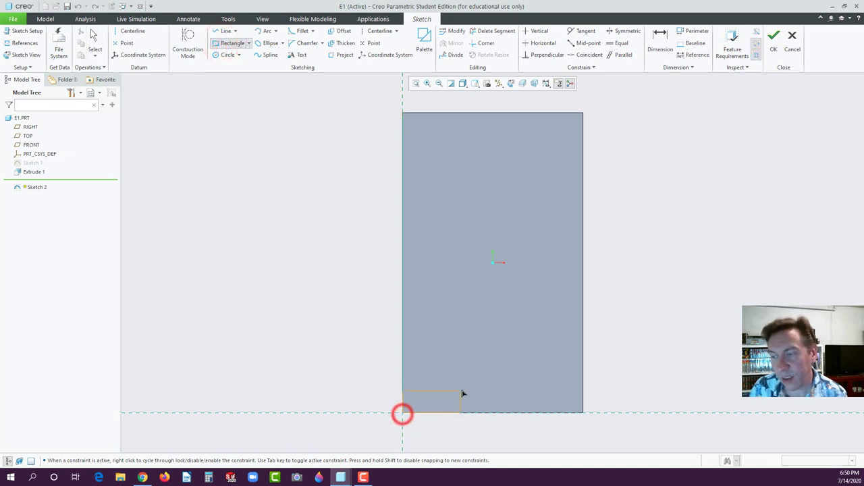
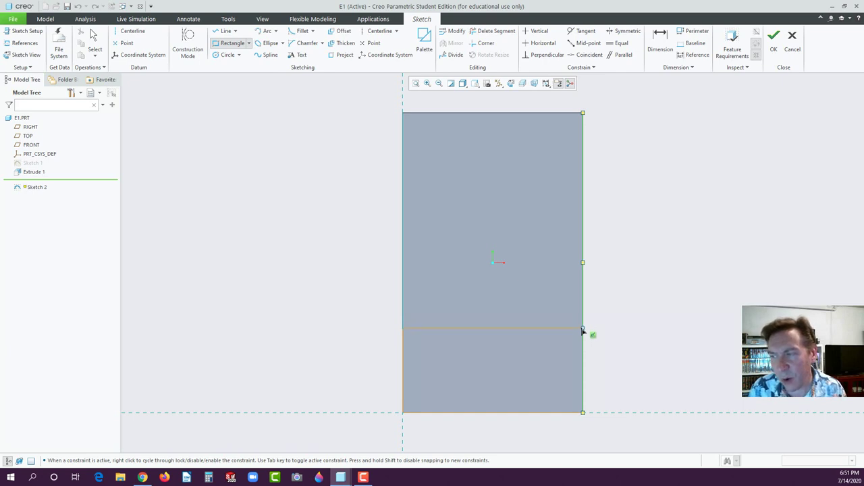
# Complete the rectangle across the plate's bottom and move its height dimension beside it.
pyautogui.click(582, 329)
pyautogui.middleClick(611, 302)
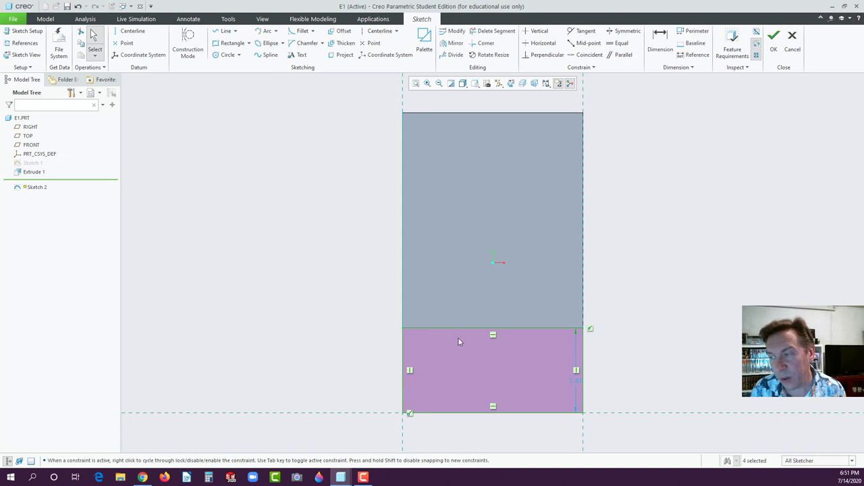
pyautogui.moveTo(573, 381); pyautogui.dragTo(605, 378)
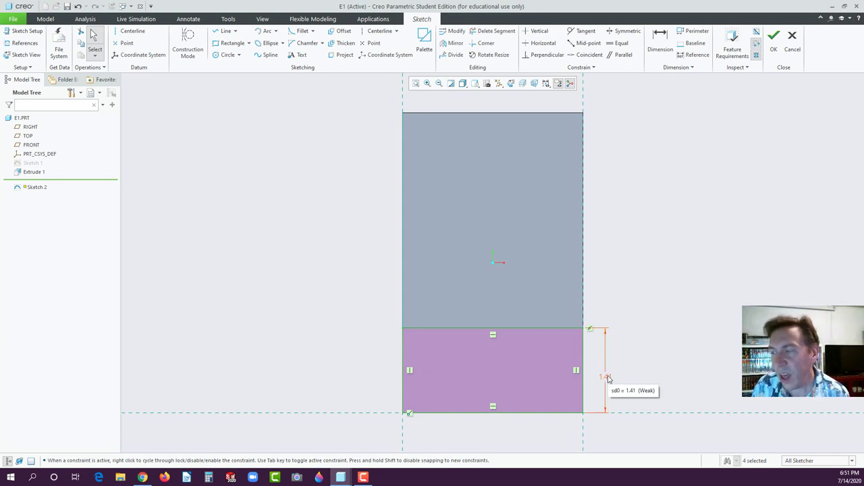
# Set the rectangle's height to 1.50 and finish Sketch 2.
pyautogui.doubleClick(607, 376)
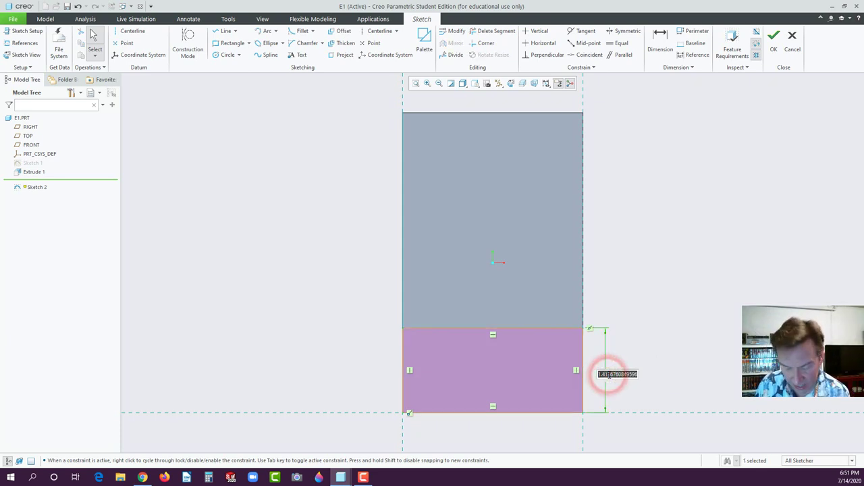
pyautogui.write('1.5')
pyautogui.press('Return')
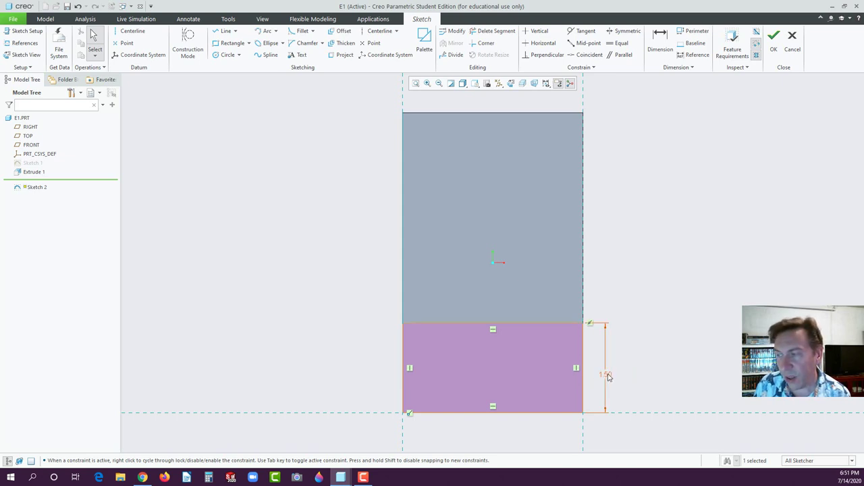
pyautogui.click(607, 375)
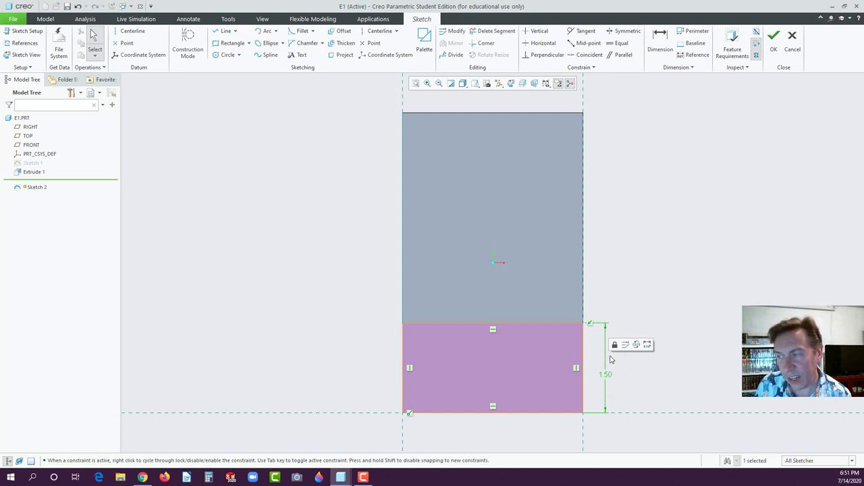
pyautogui.click(642, 382)
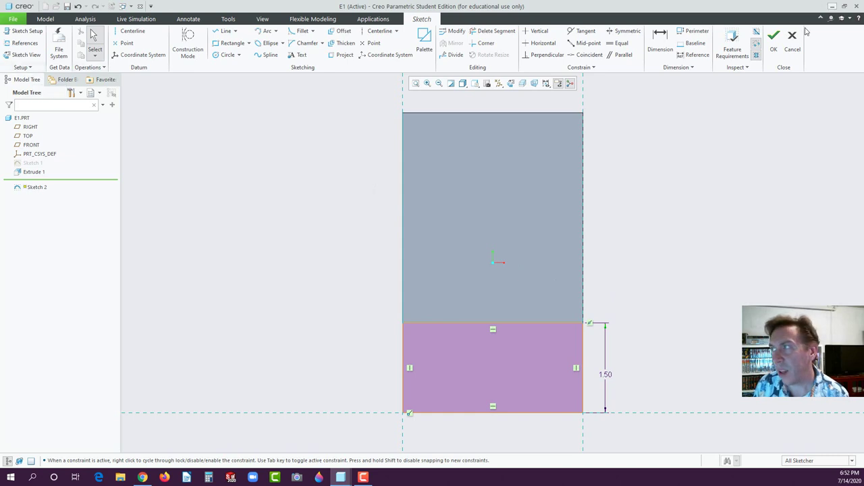
pyautogui.click(774, 42)
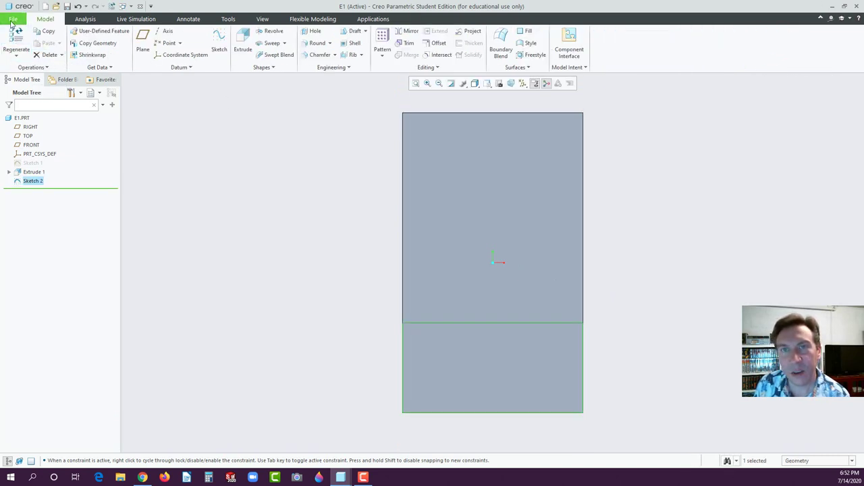
# Extrude Sketch 2 to a 0.50 depth as Extrude 2.
pyautogui.click(242, 39)
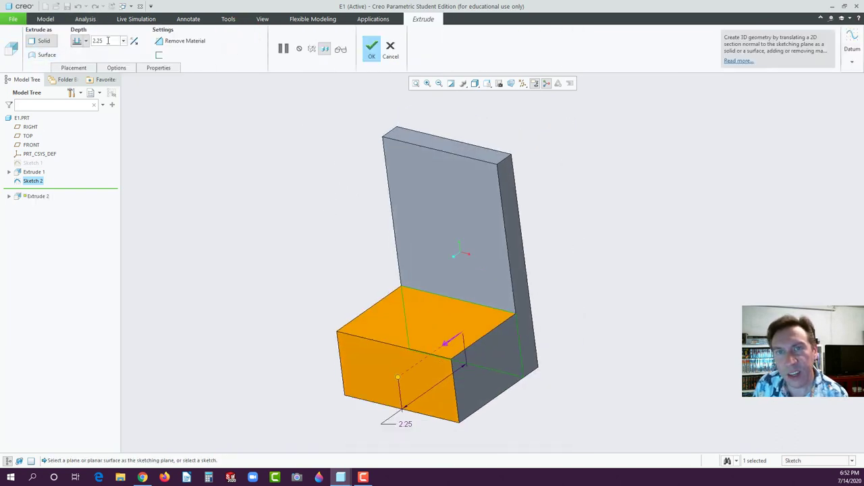
pyautogui.doubleClick(109, 40)
pyautogui.write('0.5')
pyautogui.press('Return')
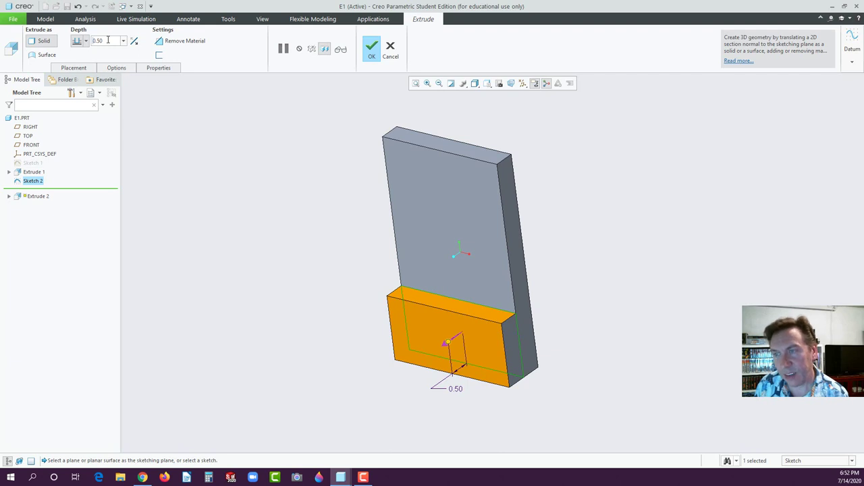
pyautogui.click(371, 49)
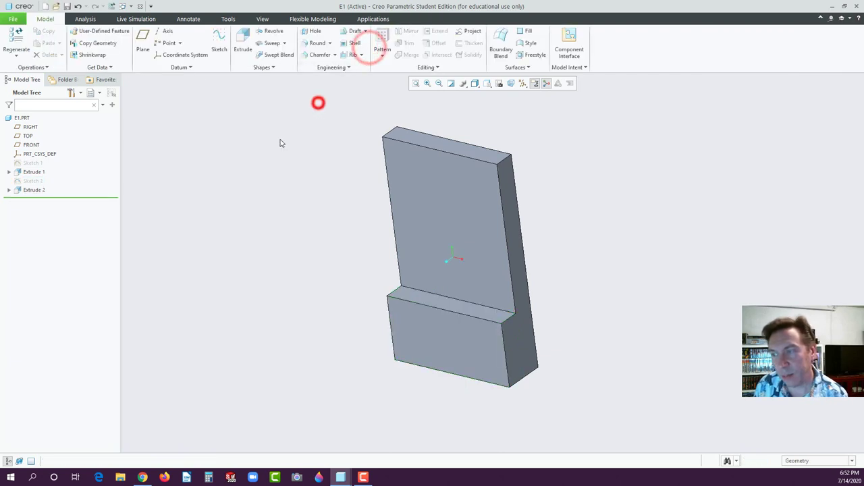
# Orbit the part and begin Sketch 3 on the tall plate's front face.
pyautogui.moveTo(349, 223)
pyautogui.mouseDown(button='middle')
pyautogui.moveTo(345, 237)
pyautogui.moveTo(359, 223)
pyautogui.moveTo(530, 179)
pyautogui.mouseUp(button='middle')
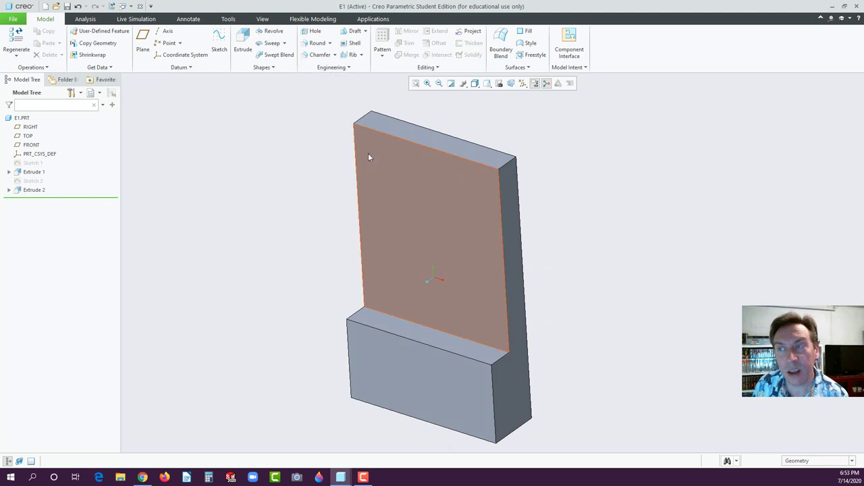
pyautogui.click(405, 189)
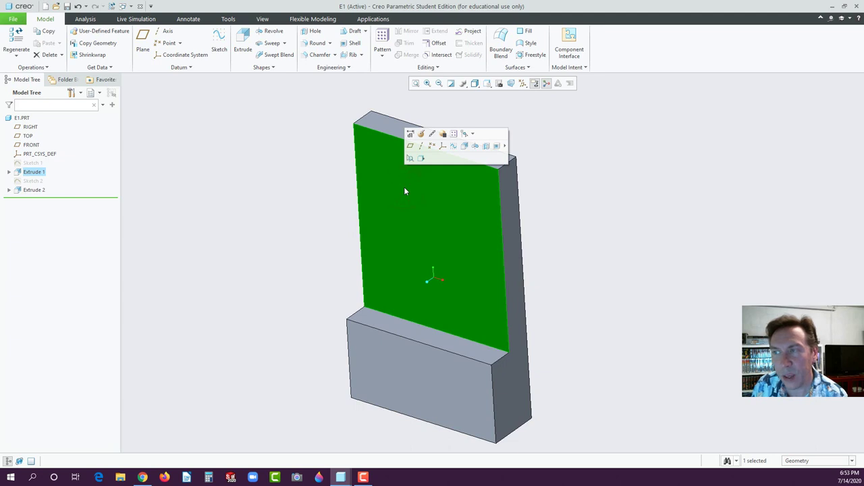
pyautogui.click(452, 145)
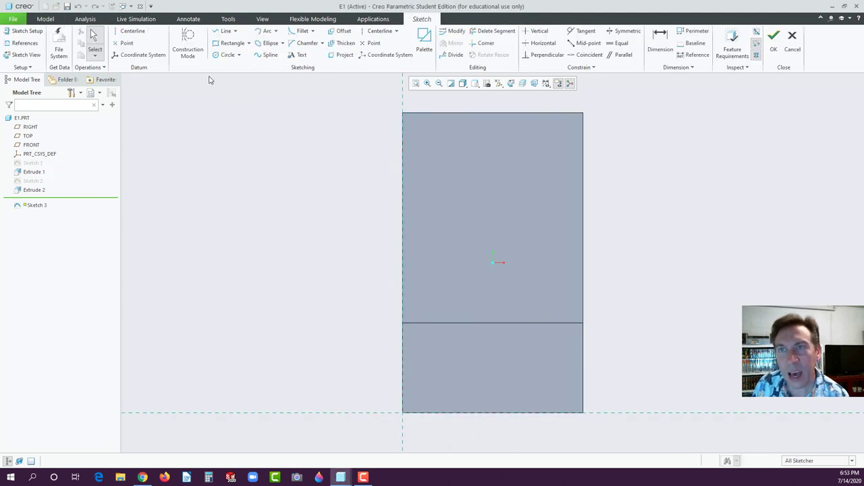
# Draw a circle near the plate's upper-left and move its 0.84, 4.05 and diameter dimensions clear.
pyautogui.click(221, 54)
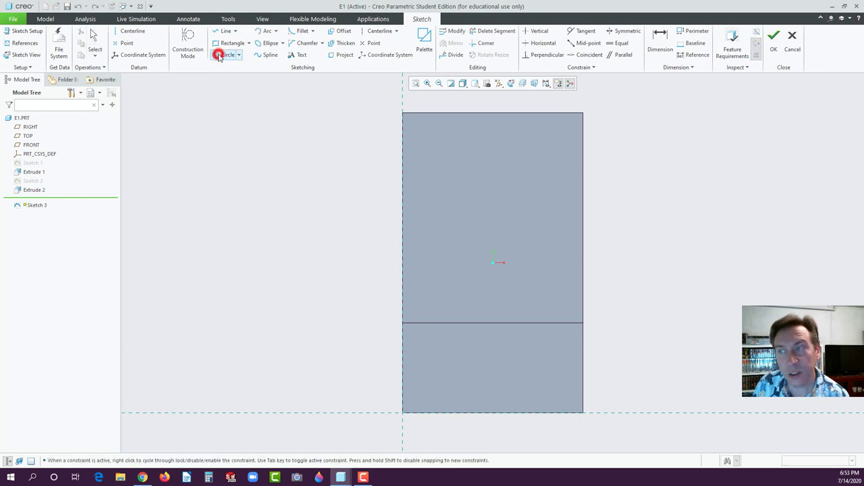
pyautogui.click(453, 169)
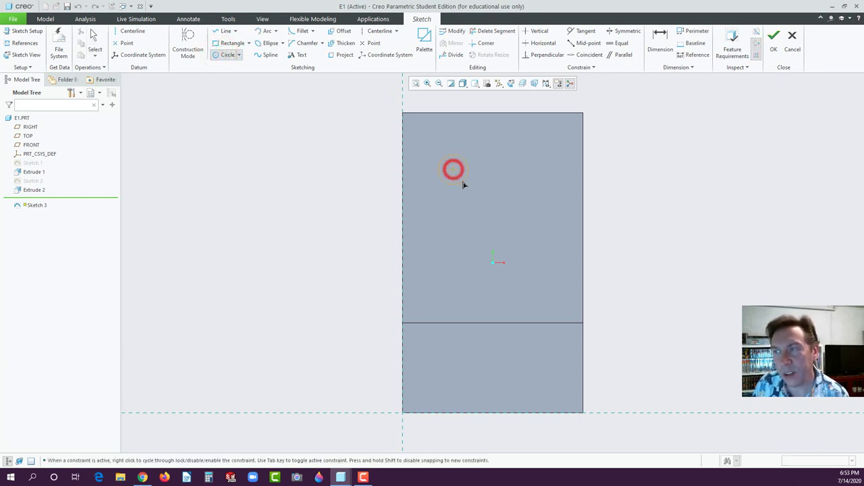
pyautogui.click(465, 184)
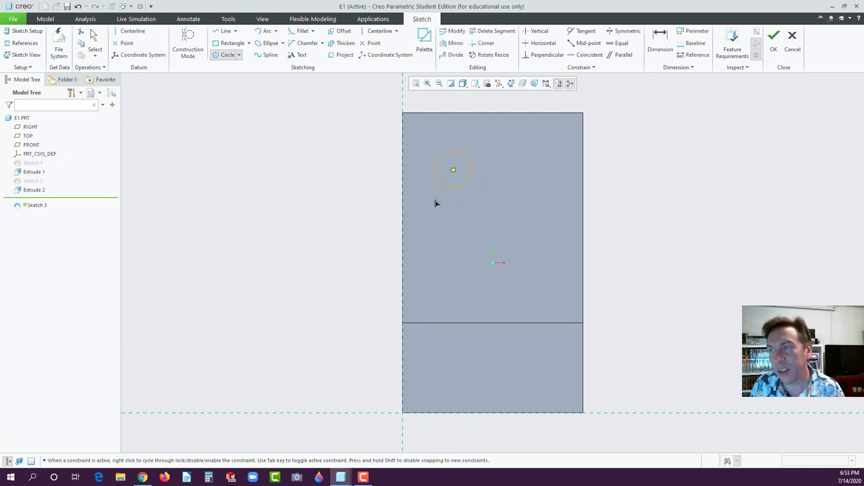
pyautogui.middleClick(364, 200)
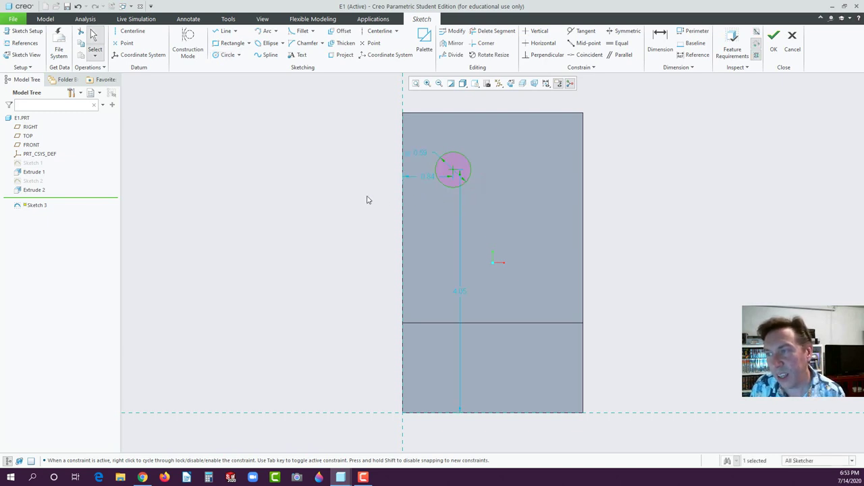
pyautogui.moveTo(429, 177)
pyautogui.mouseDown()
pyautogui.moveTo(438, 113)
pyautogui.moveTo(428, 103)
pyautogui.mouseUp()
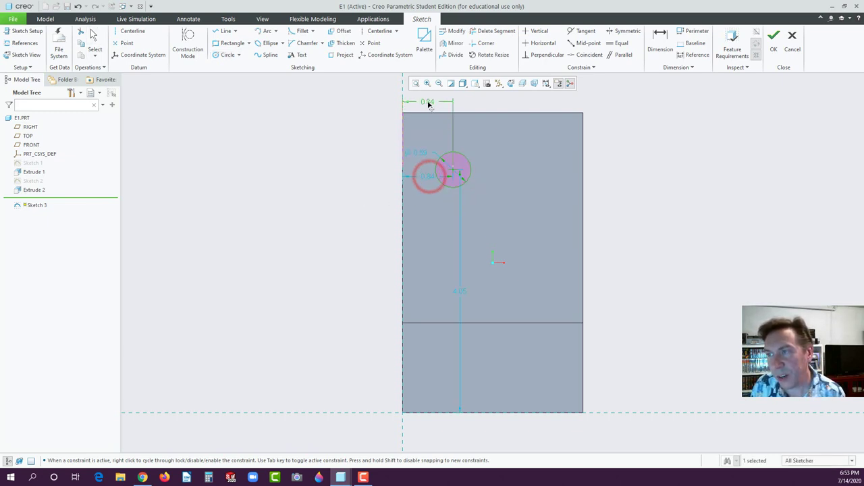
pyautogui.moveTo(461, 291); pyautogui.dragTo(370, 280)
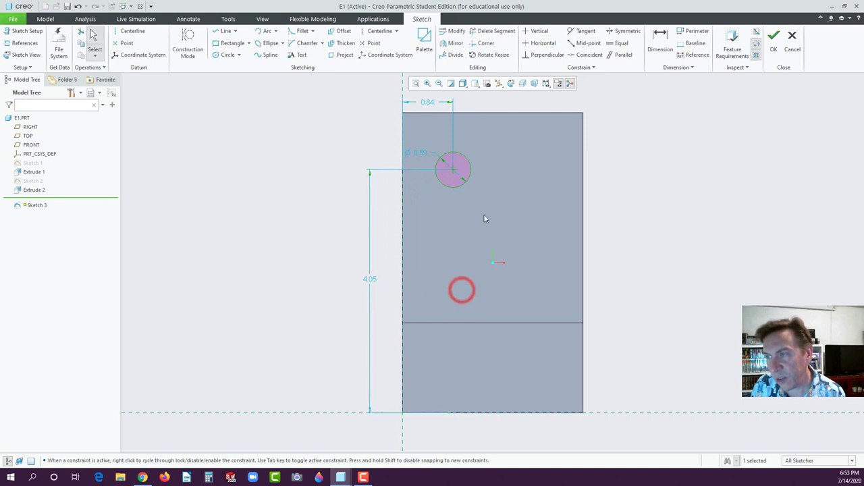
pyautogui.moveTo(418, 154); pyautogui.dragTo(390, 112)
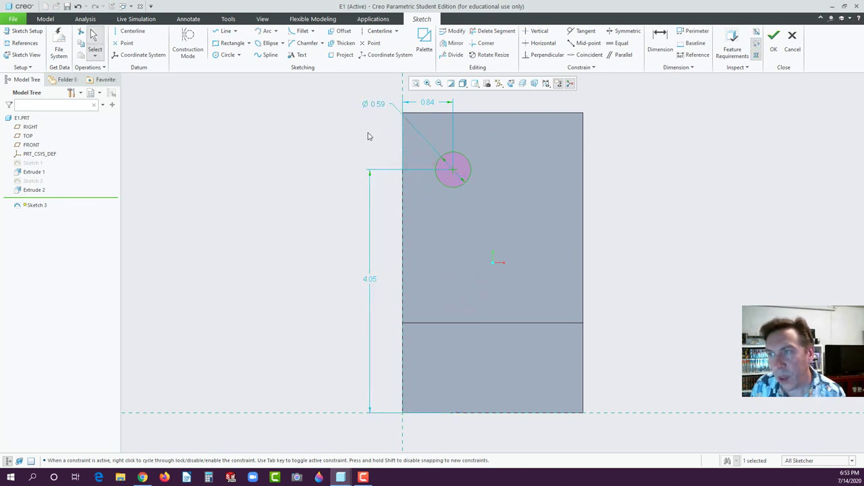
pyautogui.click(368, 132)
# Set the circle's diameter to 0.75 and its distance from the left edge to 1.00.
pyautogui.scroll(1, 322, 183)
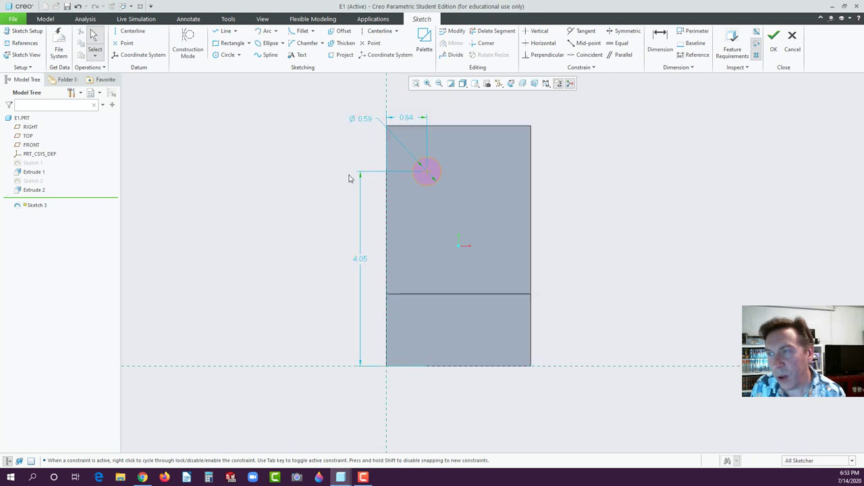
pyautogui.click(362, 120)
pyautogui.doubleClick(363, 119)
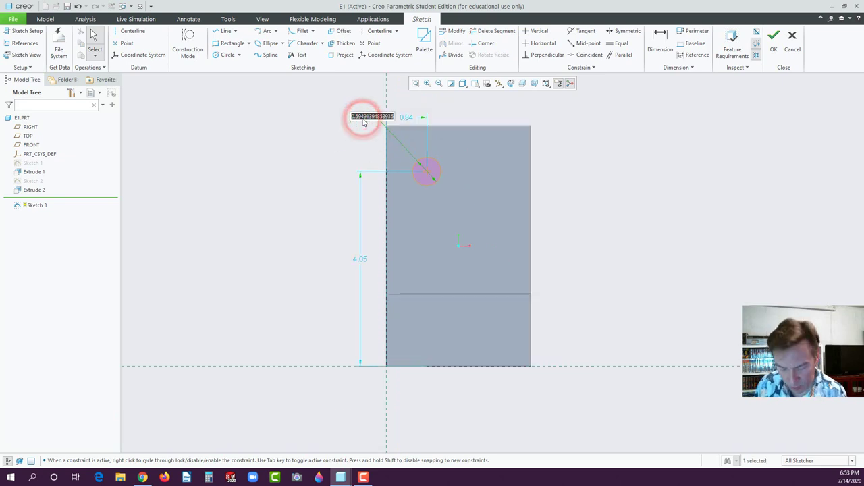
pyautogui.write('.75')
pyautogui.press('Return')
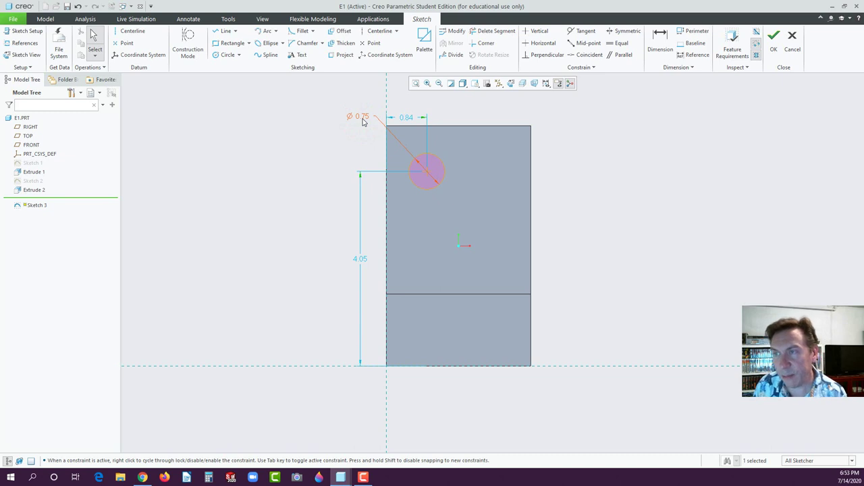
pyautogui.click(311, 148)
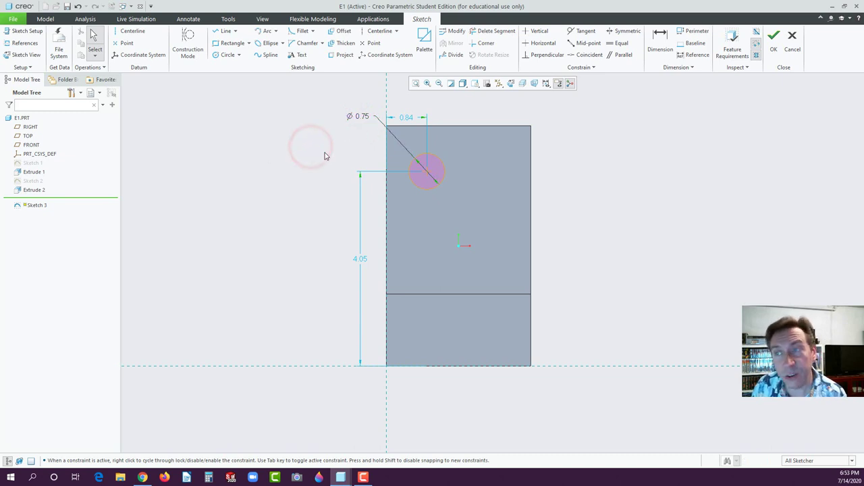
pyautogui.click(406, 118)
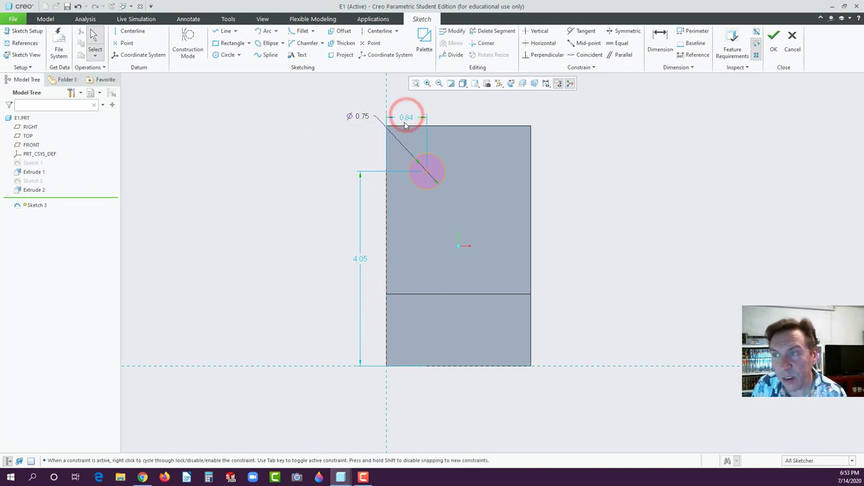
pyautogui.doubleClick(407, 119)
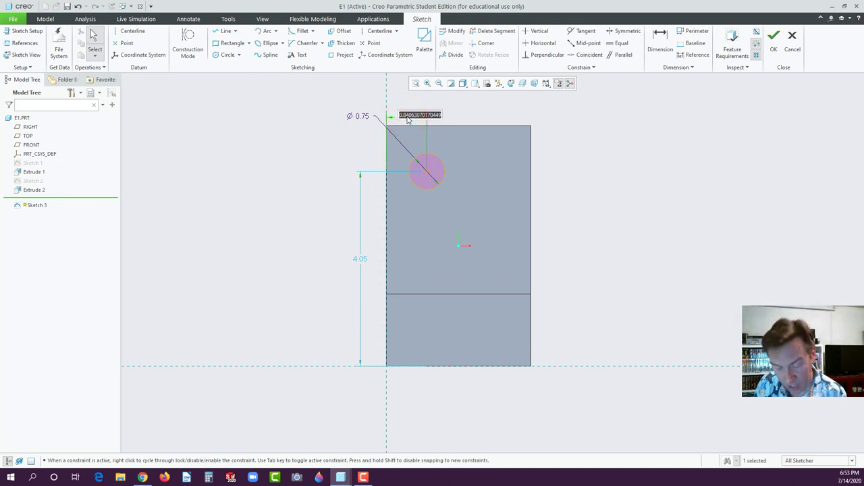
pyautogui.write('1')
pyautogui.press('Return')
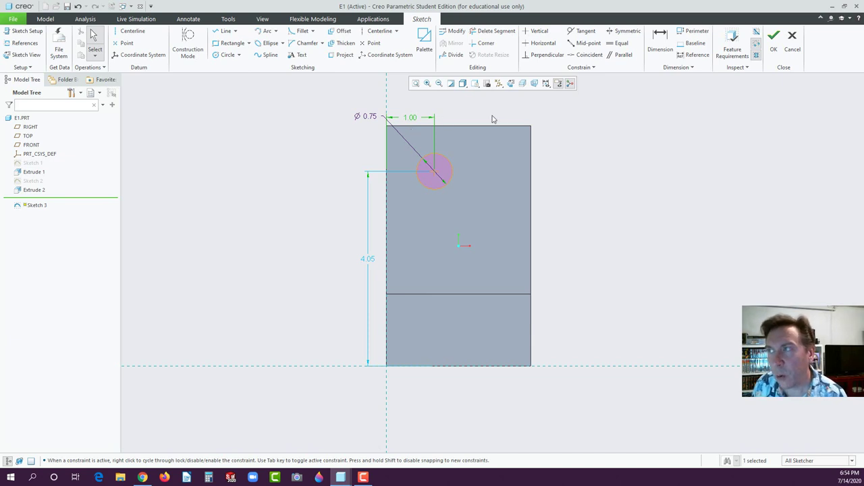
# Add a vertical dimension from the plate's top edge to the circle's centre.
pyautogui.click(658, 43)
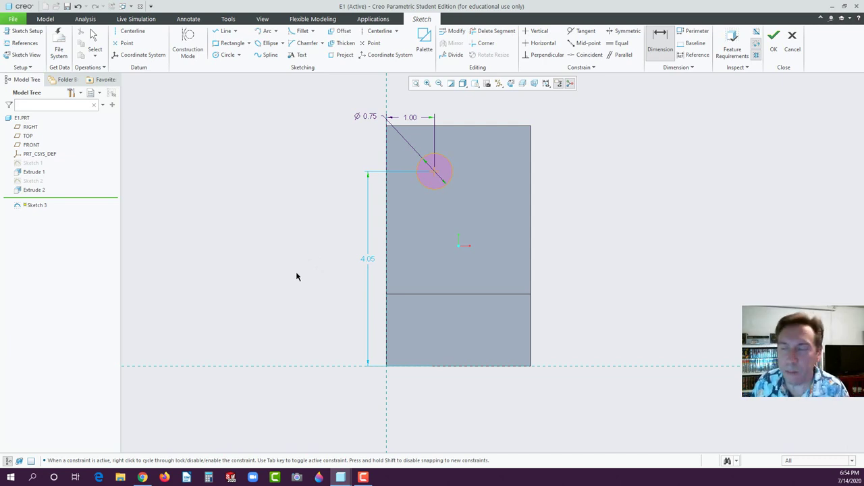
pyautogui.click(418, 129)
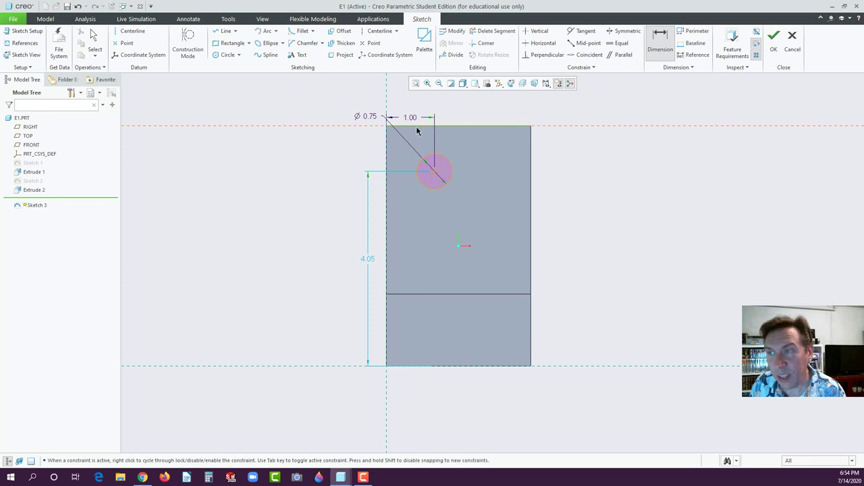
pyautogui.click(436, 174)
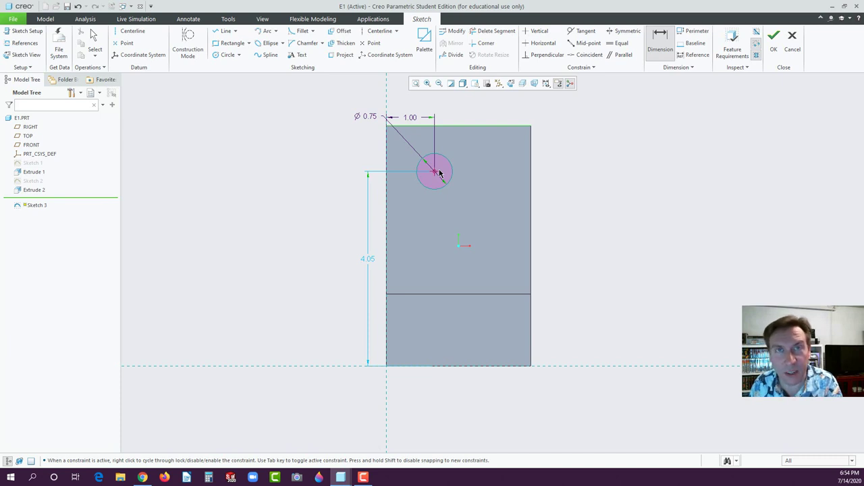
pyautogui.middleClick(366, 149)
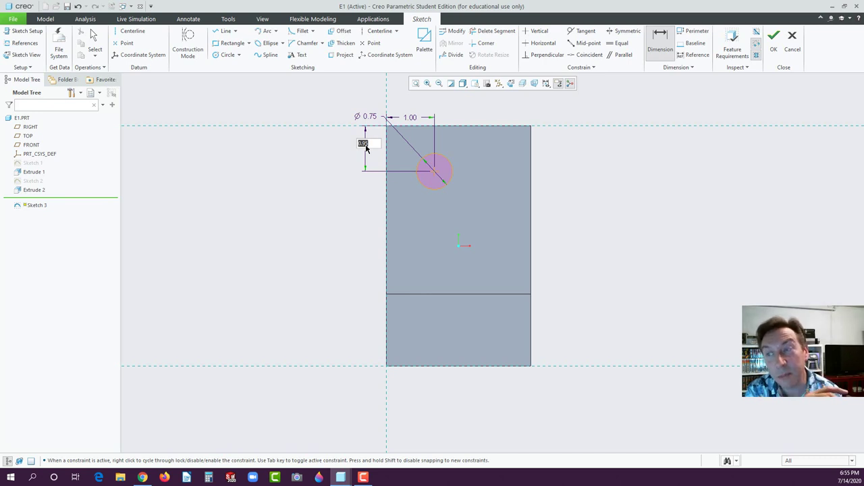
# Set the circle centre's distance from the top edge to 1.00.
pyautogui.write('1')
pyautogui.press('Return')
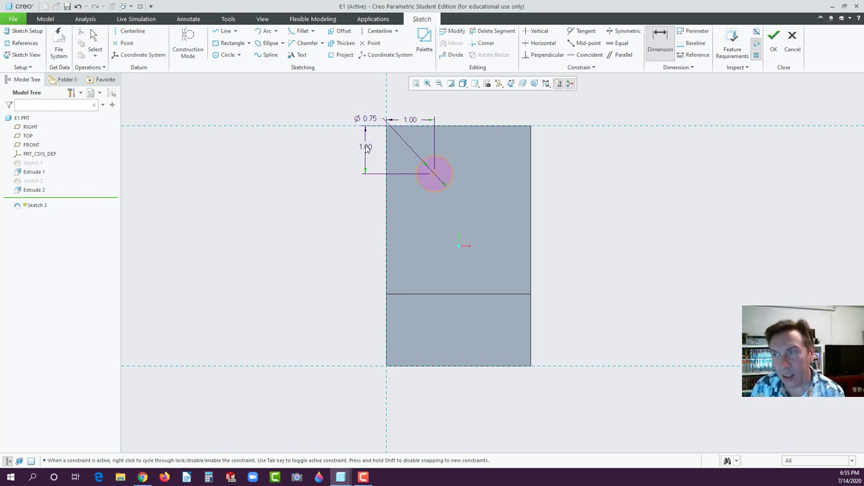
pyautogui.click(331, 142)
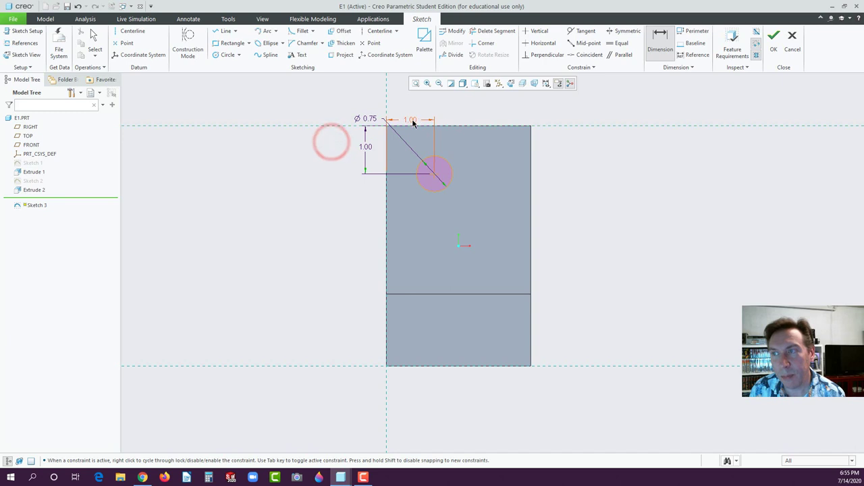
pyautogui.middleClick(365, 101)
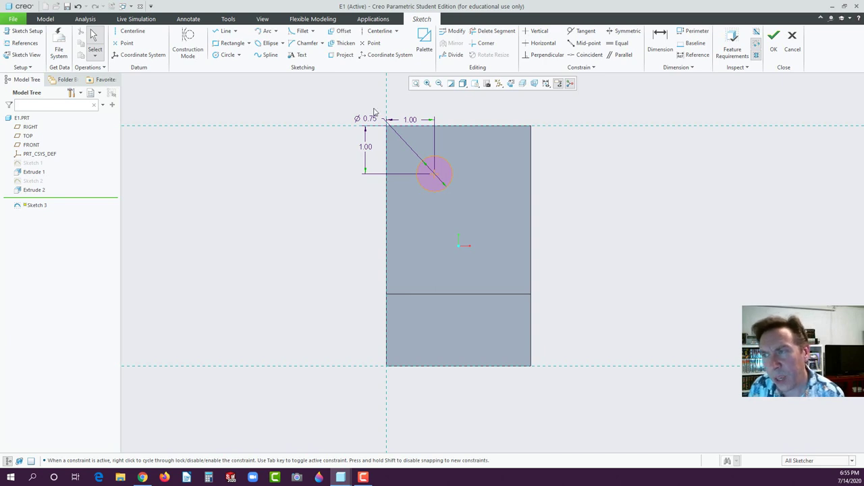
# Move the 1.00 and Ø0.75 labels away from the circle and finish Sketch 3.
pyautogui.moveTo(411, 120); pyautogui.dragTo(409, 108)
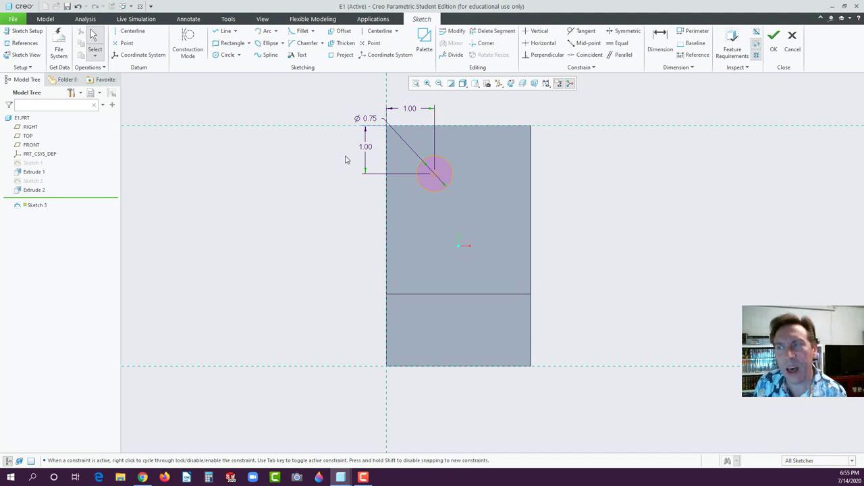
pyautogui.moveTo(367, 119); pyautogui.dragTo(372, 114)
pyautogui.click(343, 140)
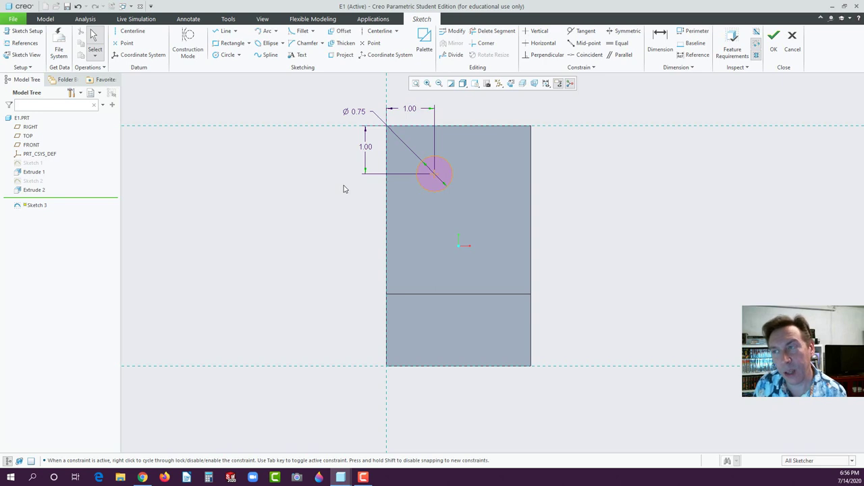
pyautogui.click(773, 45)
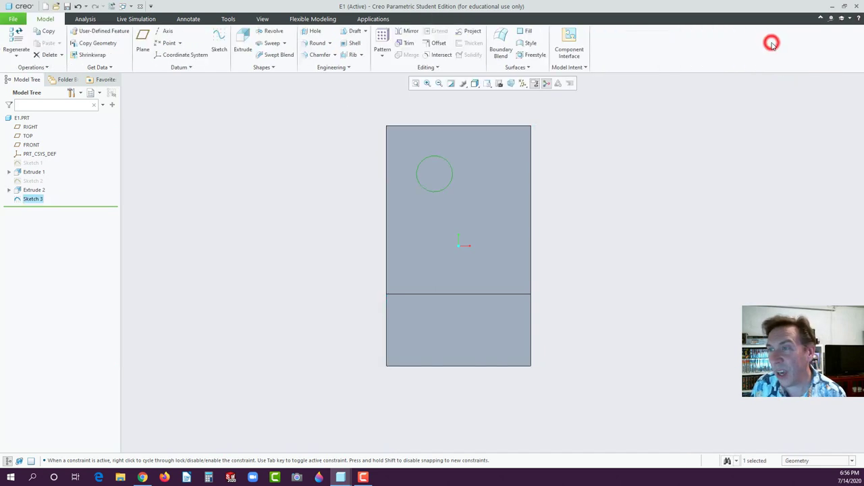
# Extrude Sketch 3 as a material-removing cut.
pyautogui.click(242, 44)
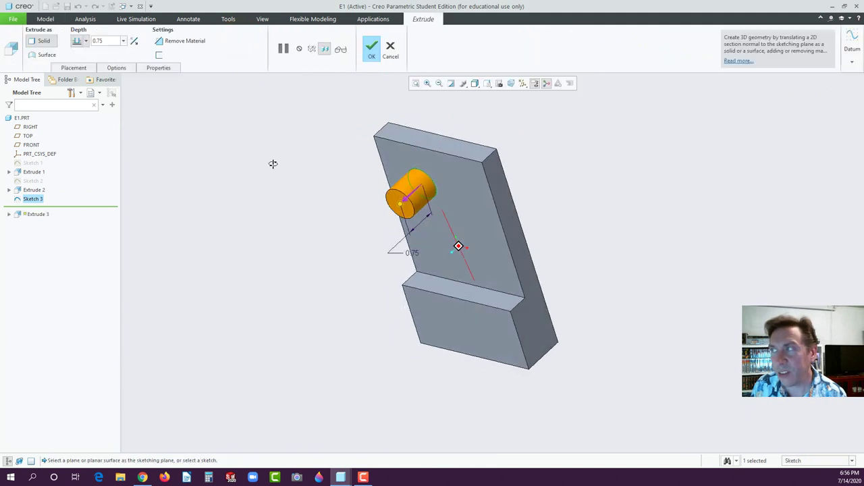
pyautogui.click(408, 203)
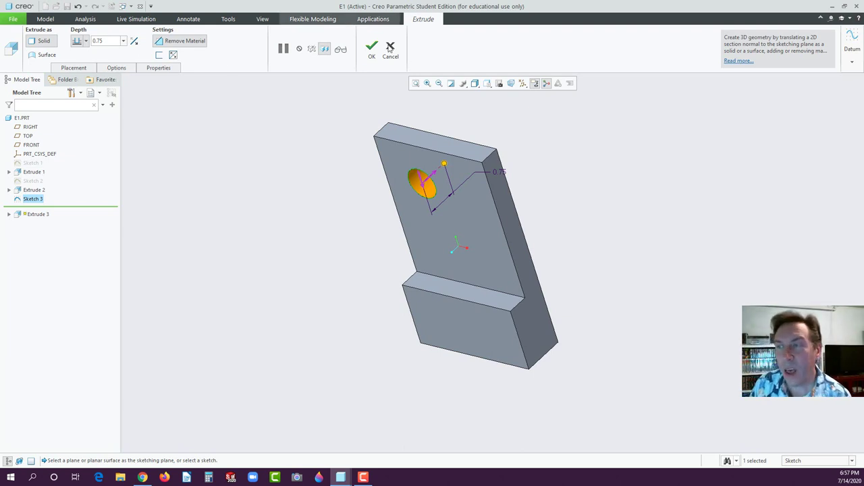
# Set the circular cut's depth to Through All and confirm Extrude 3.
pyautogui.moveTo(351, 219)
pyautogui.mouseDown(button='middle')
pyautogui.moveTo(357, 203)
pyautogui.moveTo(351, 210)
pyautogui.mouseUp(button='middle')
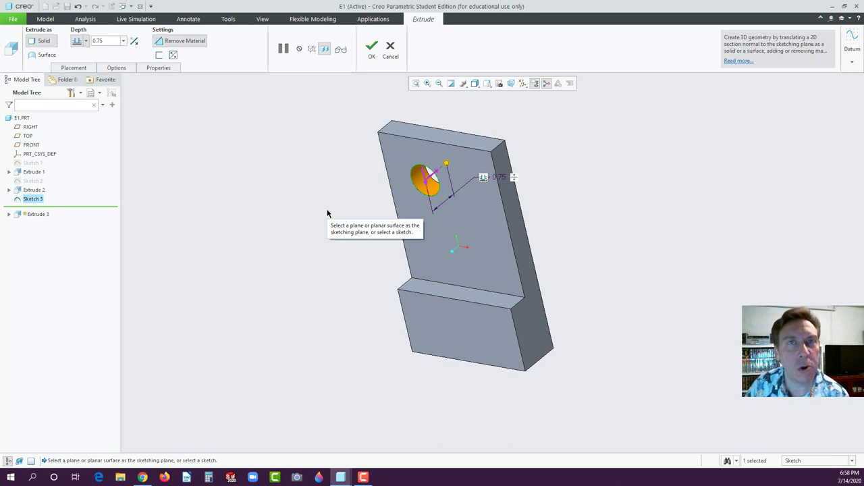
pyautogui.click(486, 181)
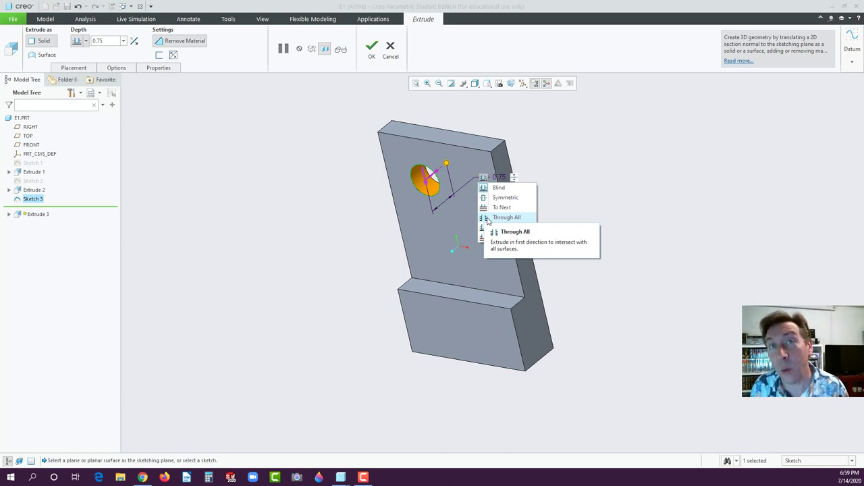
pyautogui.click(487, 219)
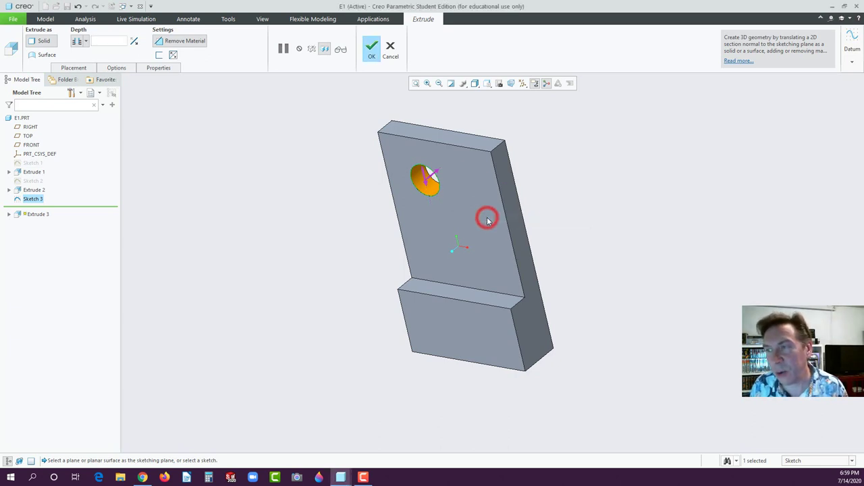
pyautogui.click(371, 47)
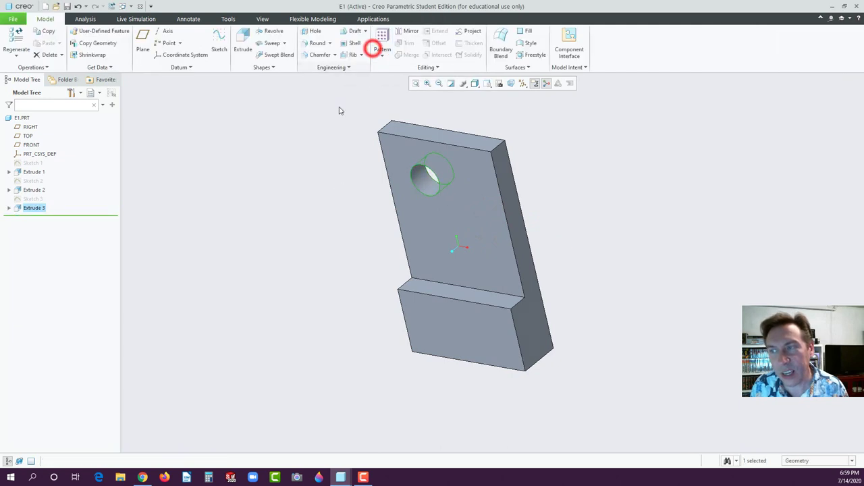
# Change Extrude 1's depth dimension from 0.50 to 1.00.
pyautogui.doubleClick(505, 179)
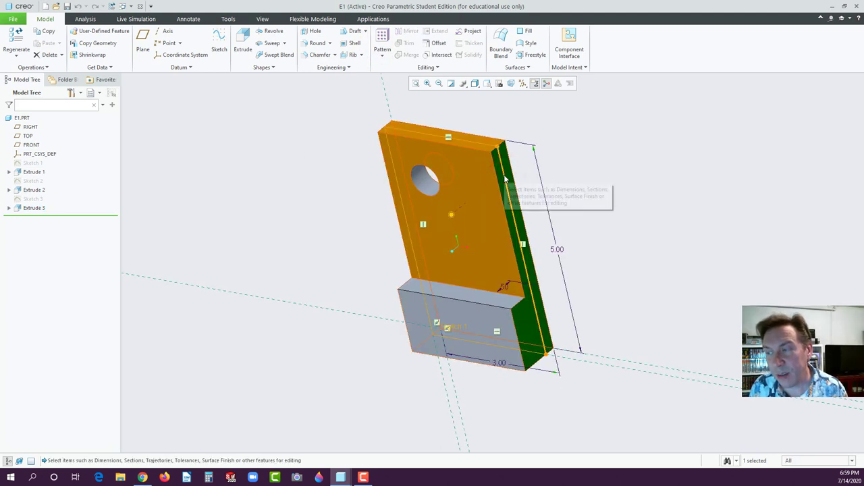
pyautogui.doubleClick(506, 292)
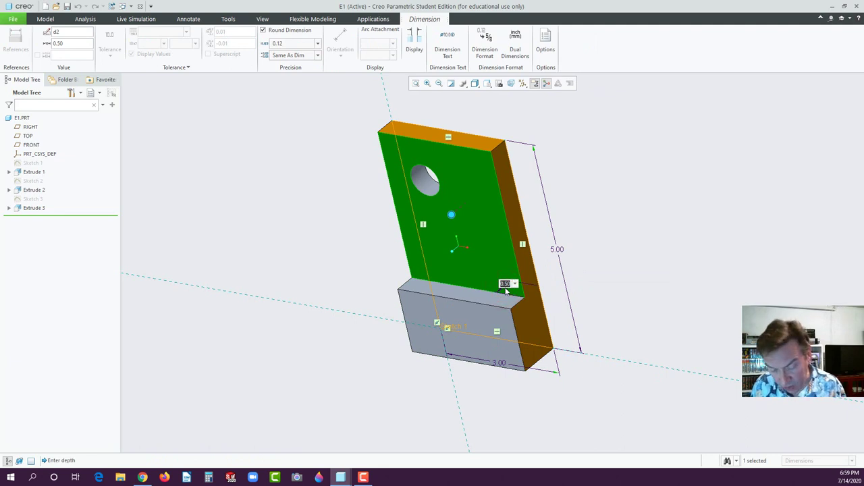
pyautogui.write('1')
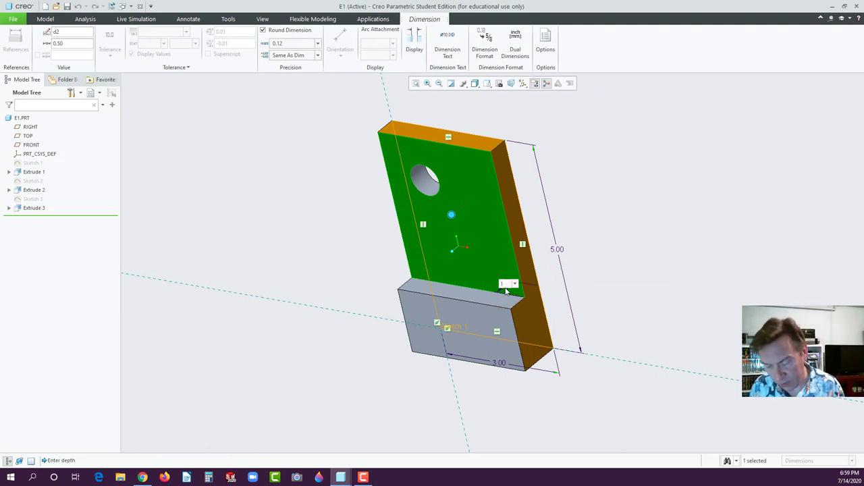
pyautogui.press('Return')
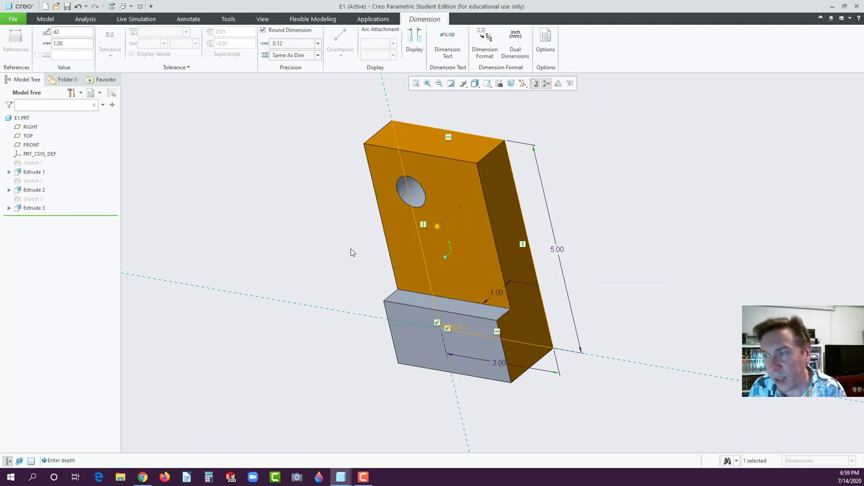
pyautogui.moveTo(360, 256)
pyautogui.mouseDown(button='middle')
pyautogui.moveTo(377, 232)
pyautogui.moveTo(349, 244)
pyautogui.moveTo(349, 256)
pyautogui.mouseUp(button='middle')
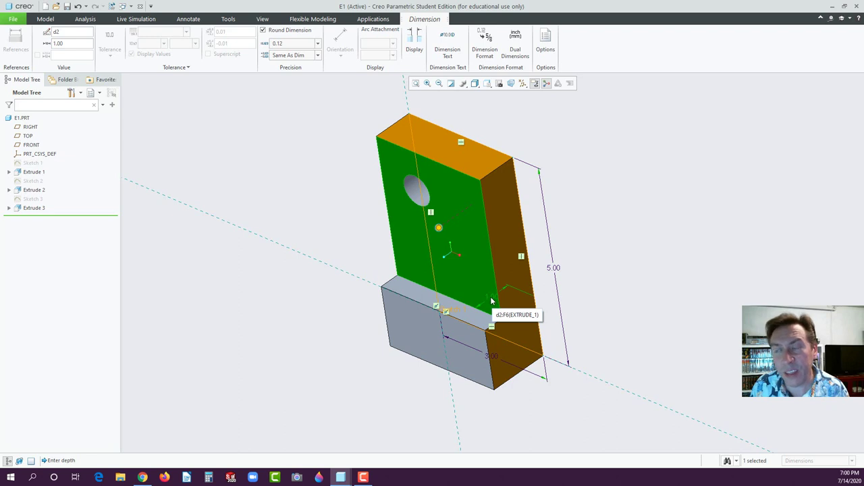
# Undo the depth change back to 0.50 and return to the Model ribbon.
pyautogui.click(78, 7)
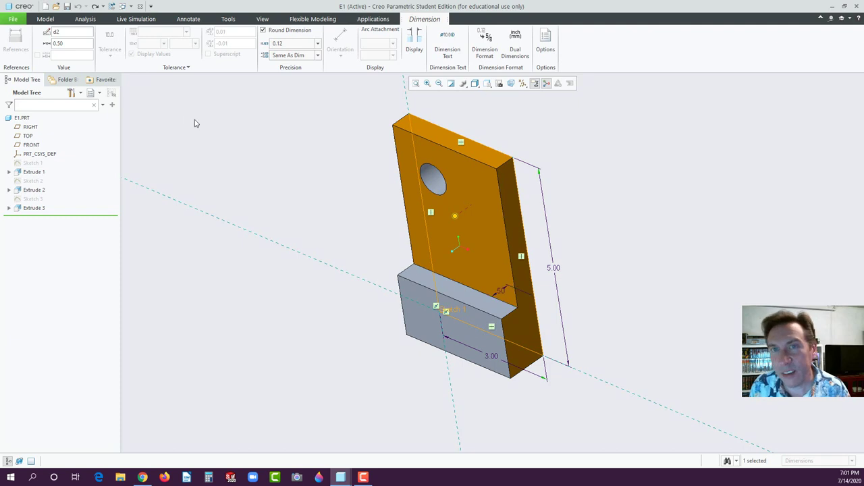
pyautogui.click(259, 155)
pyautogui.click(303, 150)
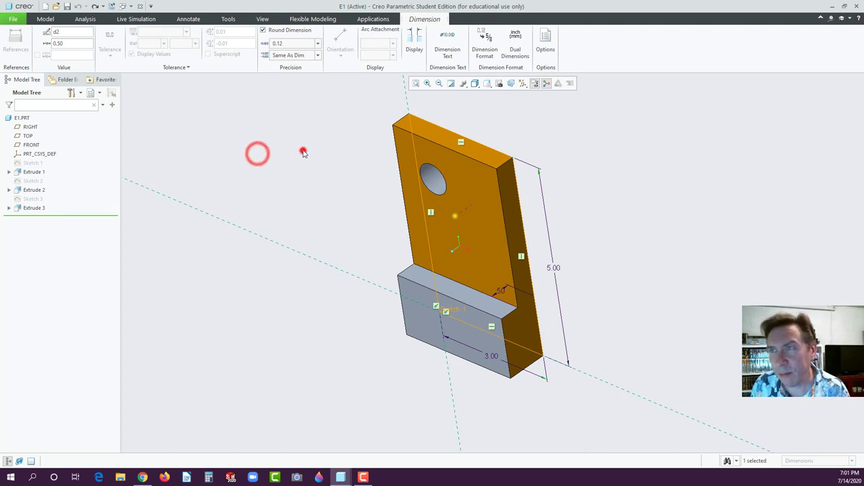
pyautogui.click(43, 21)
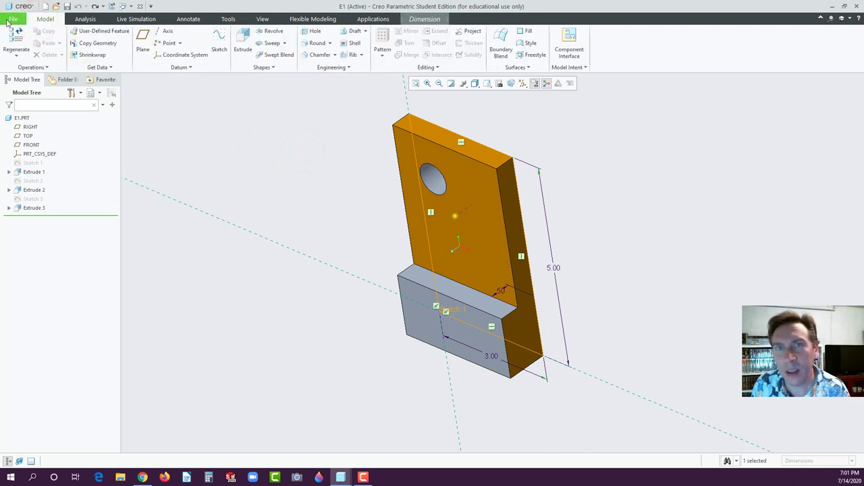
pyautogui.click(7, 23)
pyautogui.click(114, 315)
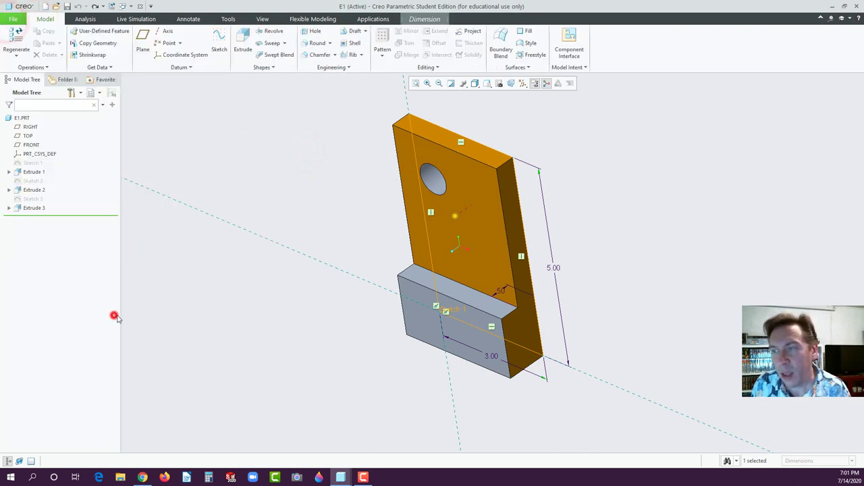
pyautogui.click(281, 295)
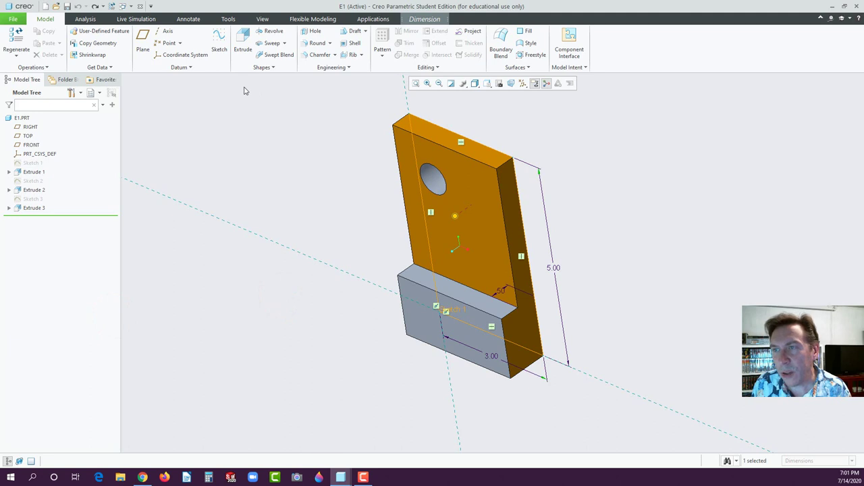
# Start an edge round on the upright plate's top-right edge and drag its radius to 1.000.
pyautogui.click(316, 43)
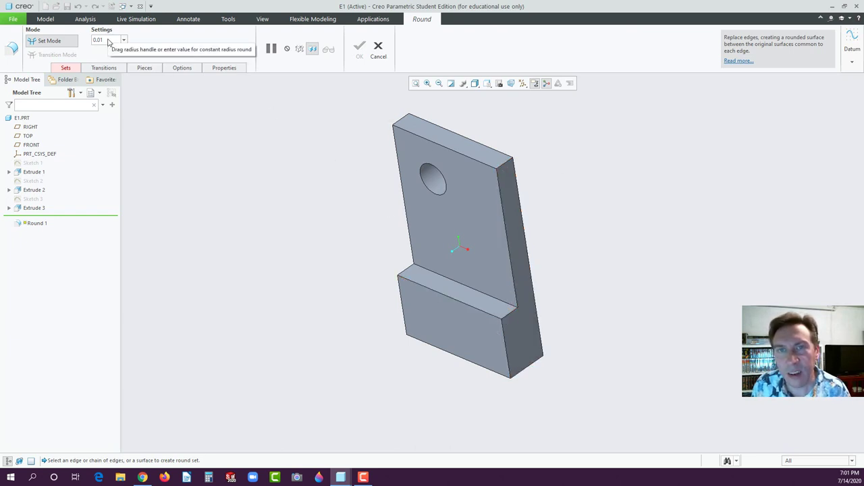
pyautogui.click(105, 40)
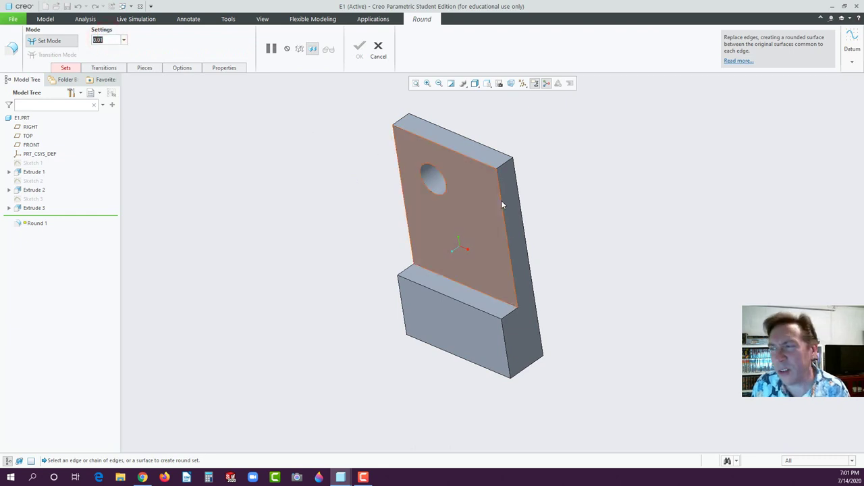
pyautogui.click(507, 164)
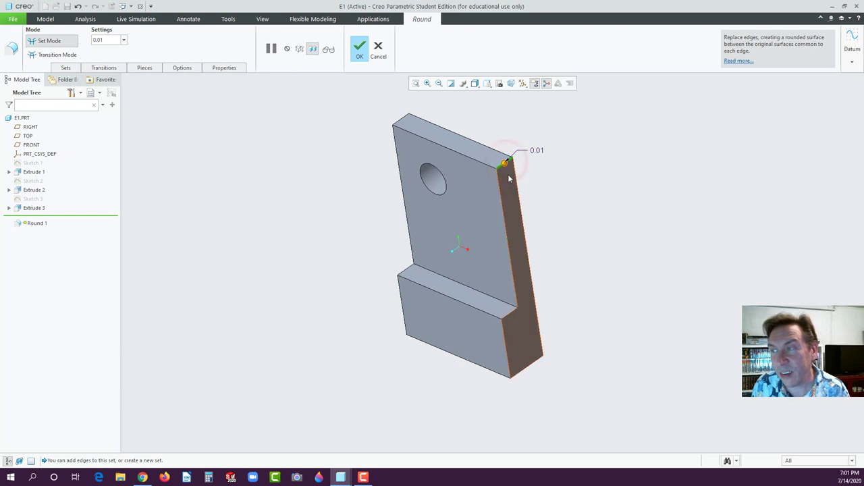
pyautogui.click(124, 41)
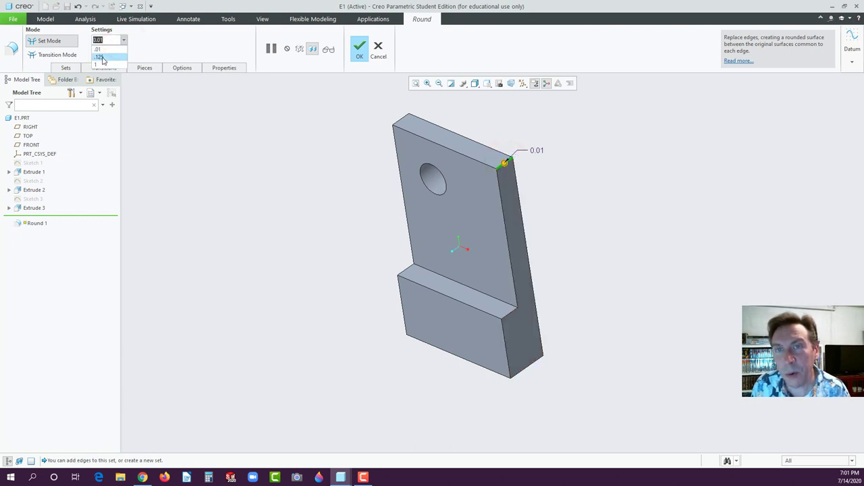
pyautogui.click(100, 57)
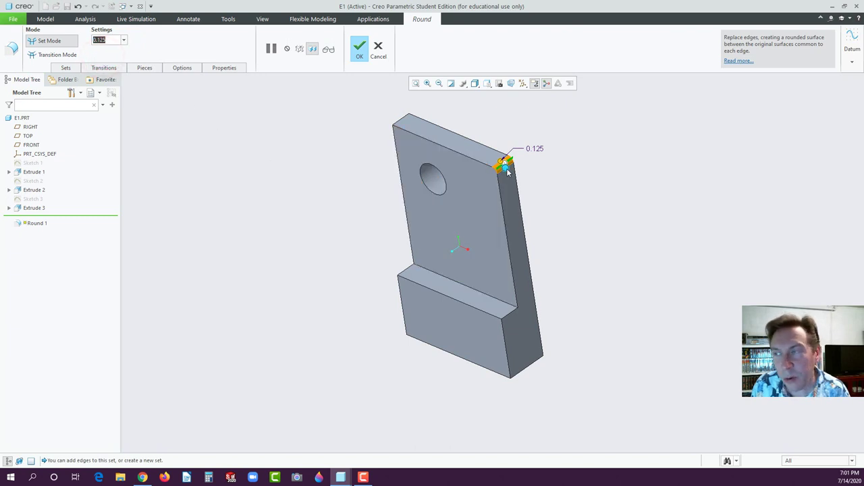
pyautogui.moveTo(508, 171); pyautogui.dragTo(515, 208)
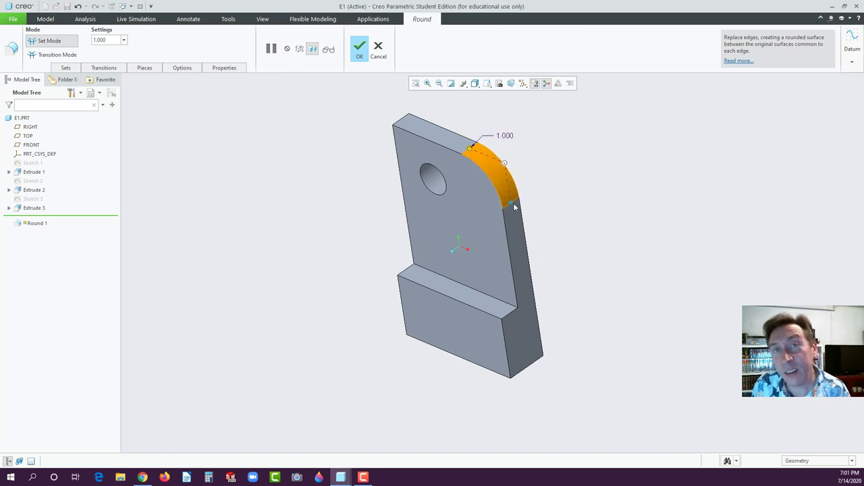
pyautogui.moveTo(514, 208); pyautogui.dragTo(514, 207)
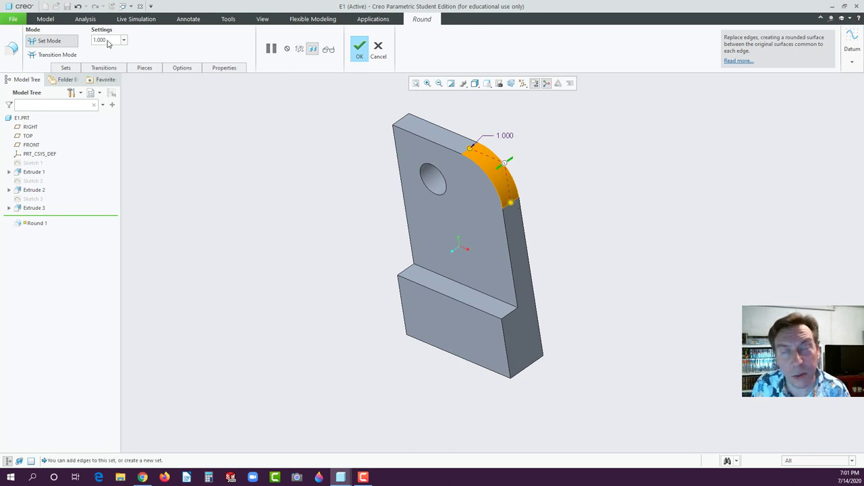
# Add the lower block's corner edge to the same round and complete Round 1.
pyautogui.click(511, 316)
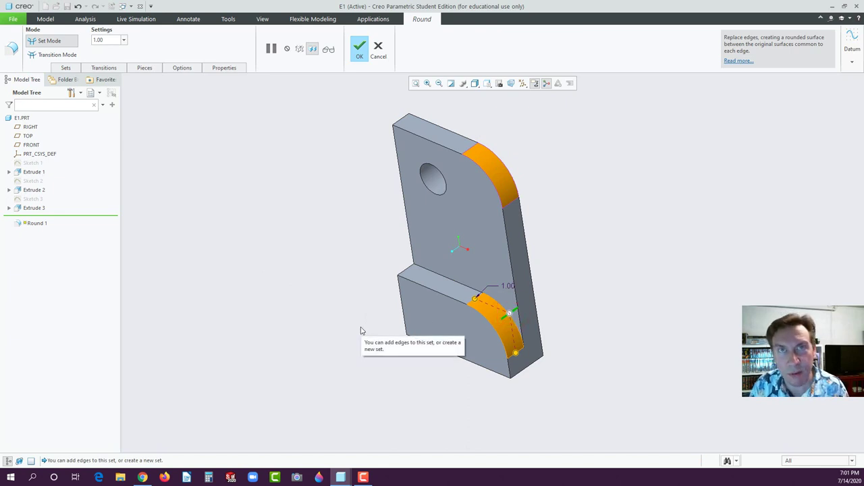
pyautogui.click(359, 49)
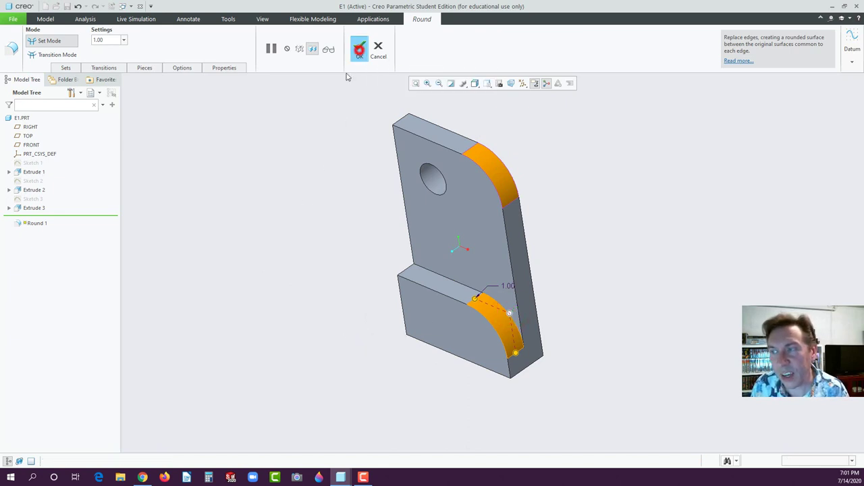
pyautogui.click(316, 137)
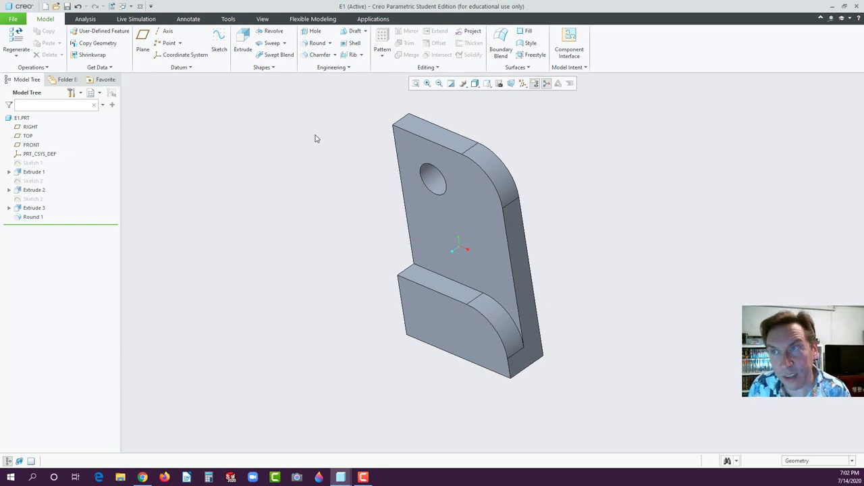
# Start a D x D chamfer with distance .125.
pyautogui.click(306, 58)
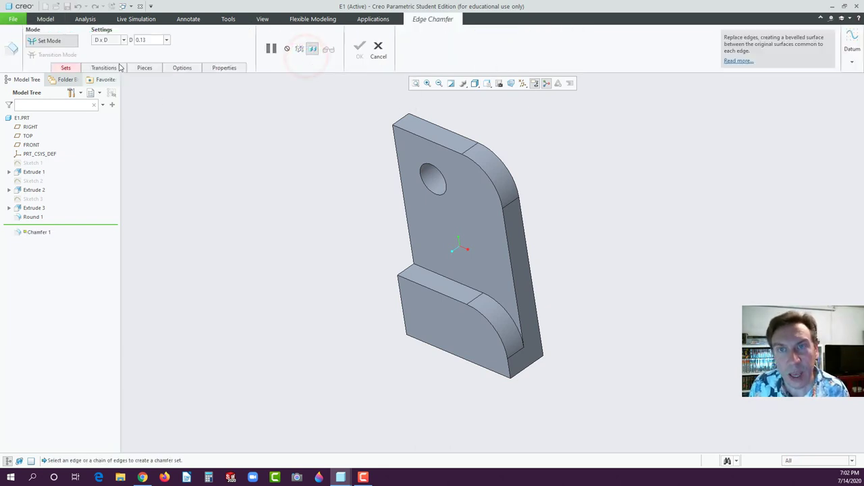
pyautogui.click(124, 40)
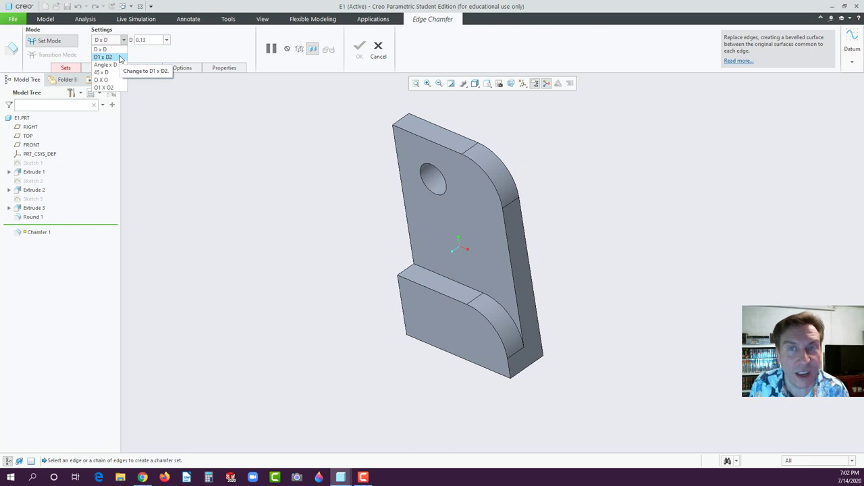
pyautogui.click(125, 40)
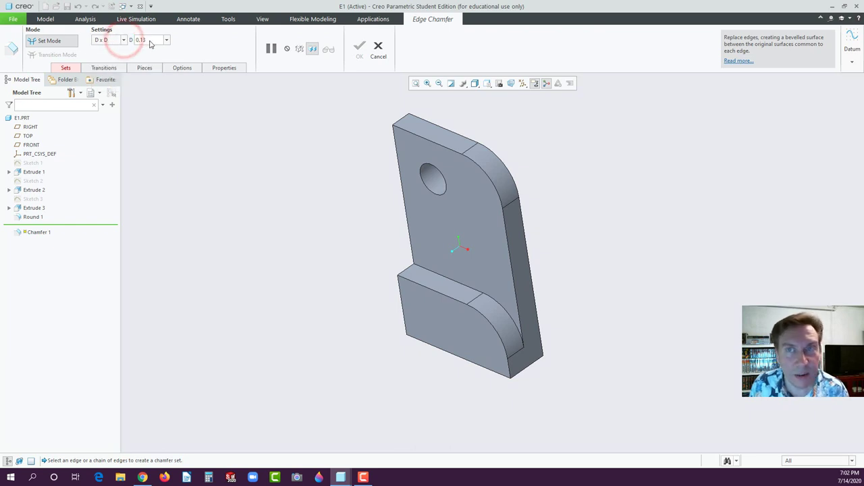
pyautogui.click(150, 41)
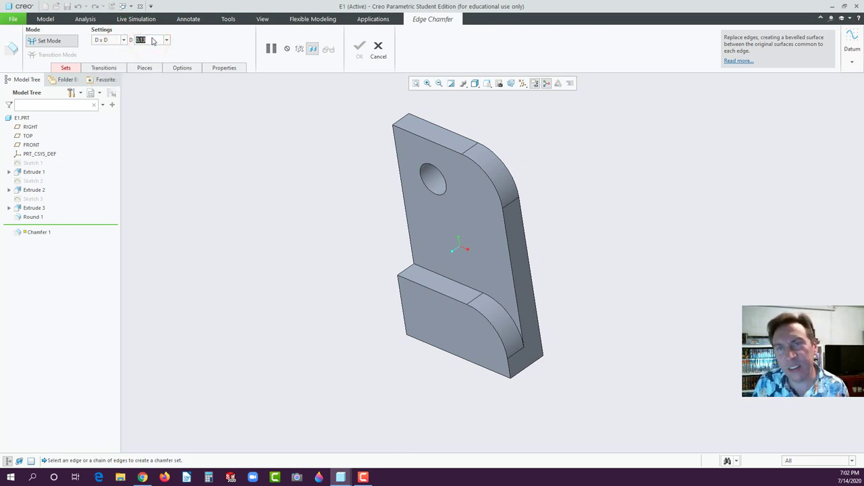
pyautogui.write('.125')
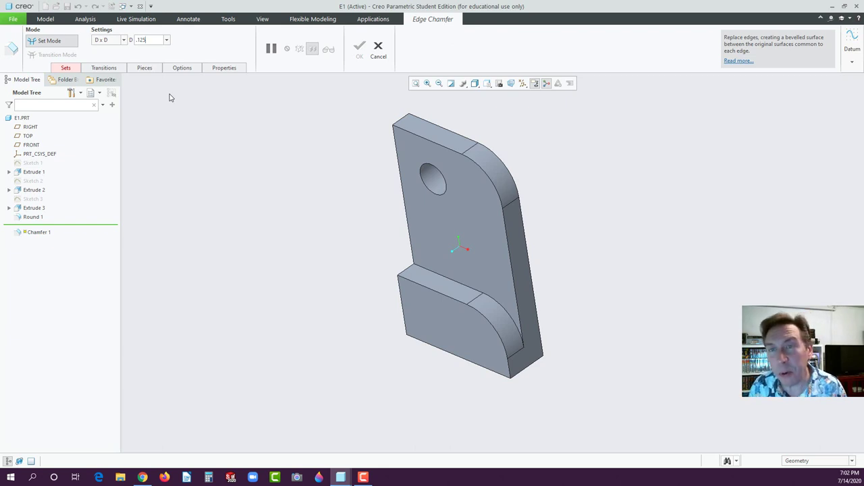
# Apply the chamfer to the front face's upper outer edge and the lower shelf edge.
pyautogui.click(450, 150)
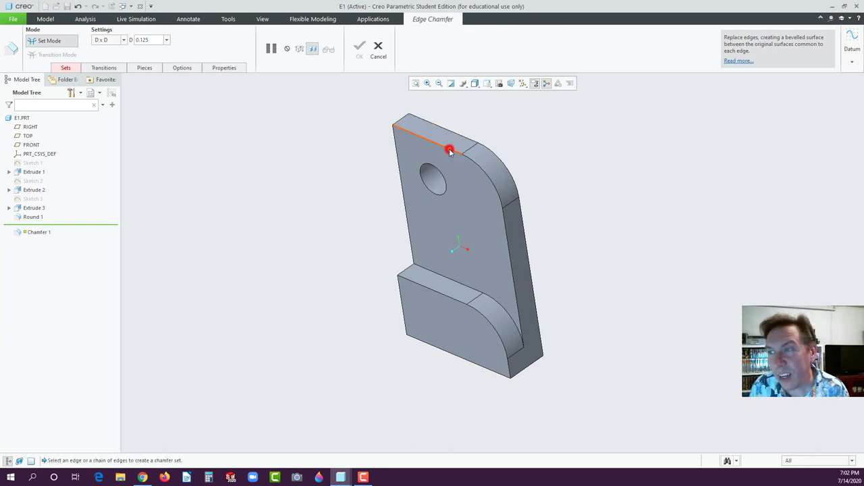
pyautogui.click(432, 290)
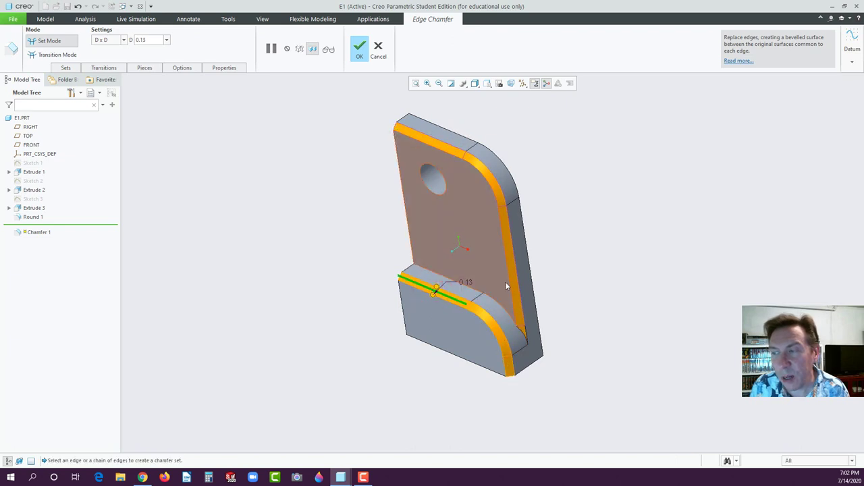
pyautogui.click(359, 51)
pyautogui.click(322, 153)
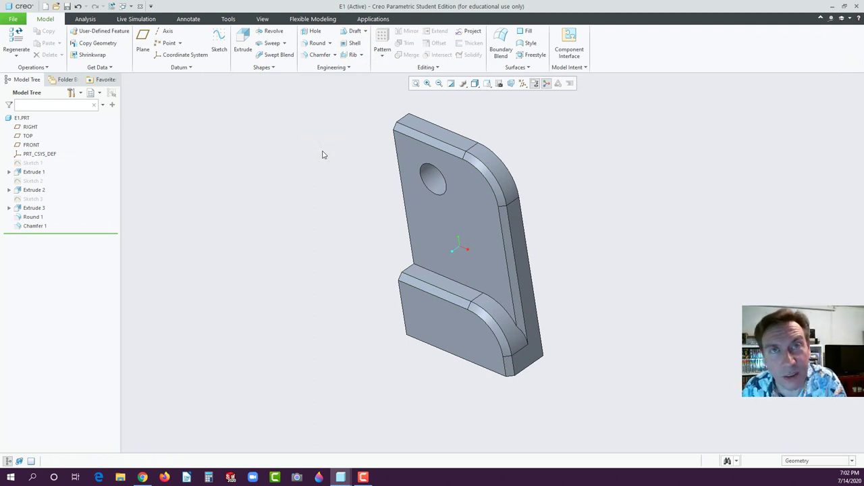
# Orbit the bracket over until its flat back face points upward.
pyautogui.moveTo(340, 186)
pyautogui.mouseDown(button='middle')
pyautogui.moveTo(358, 209)
pyautogui.moveTo(359, 185)
pyautogui.moveTo(339, 177)
pyautogui.moveTo(286, 193)
pyautogui.moveTo(276, 186)
pyautogui.mouseUp(button='middle')
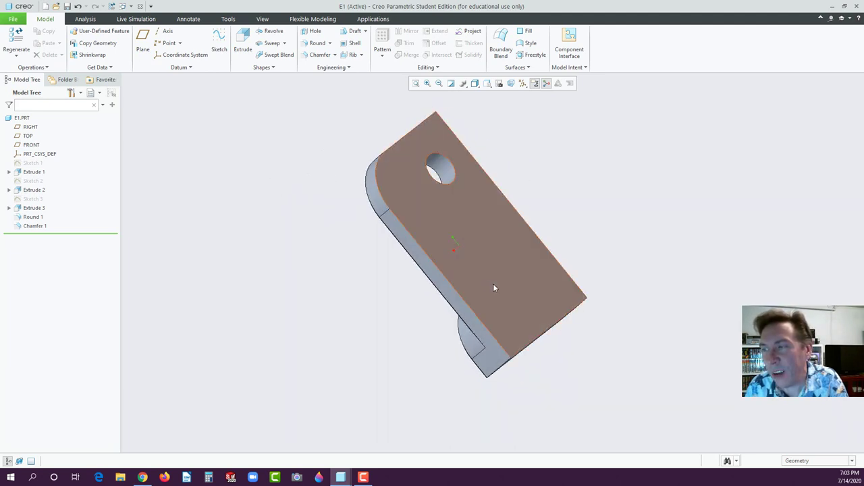
pyautogui.moveTo(493, 287); pyautogui.dragTo(360, 279, button='middle')
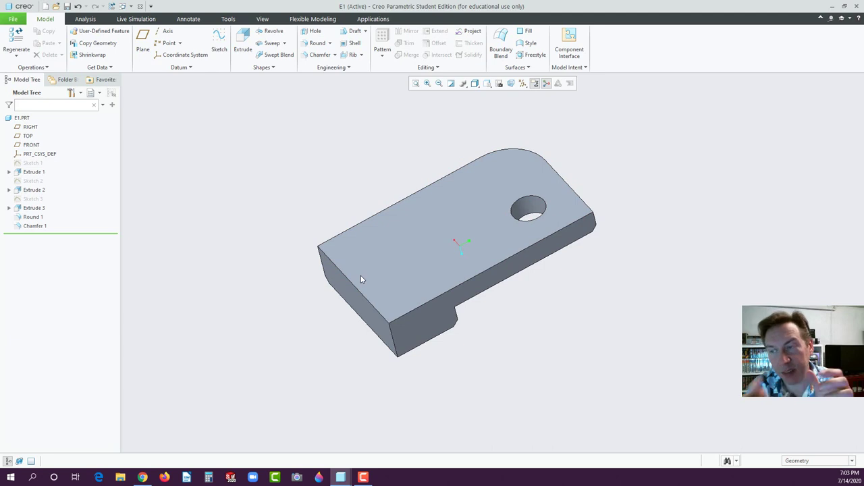
pyautogui.moveTo(392, 245)
pyautogui.mouseDown(button='middle')
pyautogui.moveTo(399, 251)
pyautogui.moveTo(383, 220)
pyautogui.moveTo(376, 241)
pyautogui.moveTo(415, 229)
pyautogui.moveTo(400, 228)
pyautogui.mouseUp(button='middle')
pyautogui.click(334, 153)
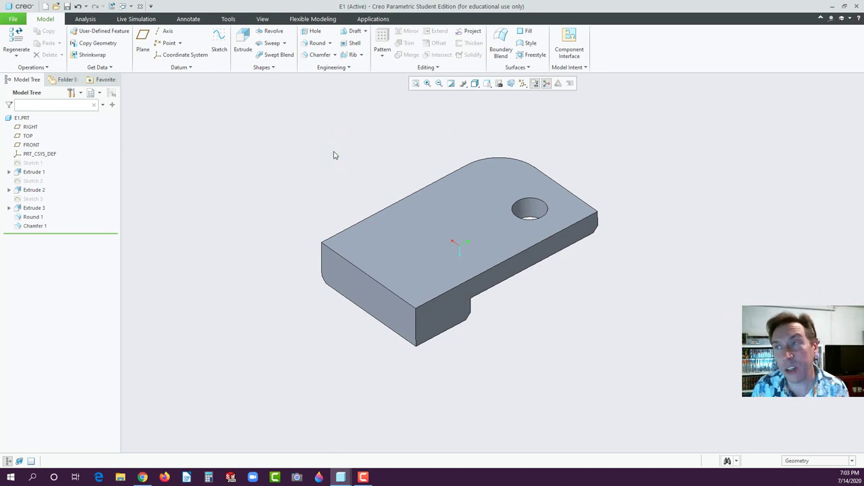
# Create a 0.1-thick shell removing the flat top face, the front side face and the adjoining side wall.
pyautogui.click(353, 43)
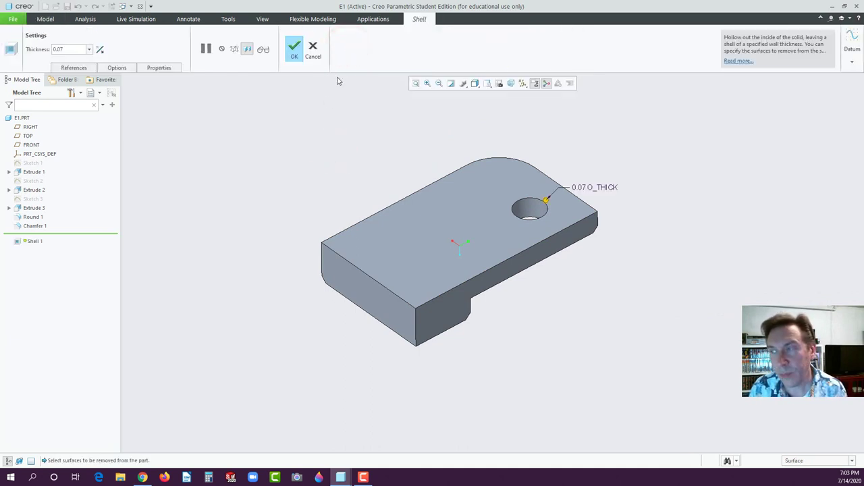
pyautogui.click(70, 50)
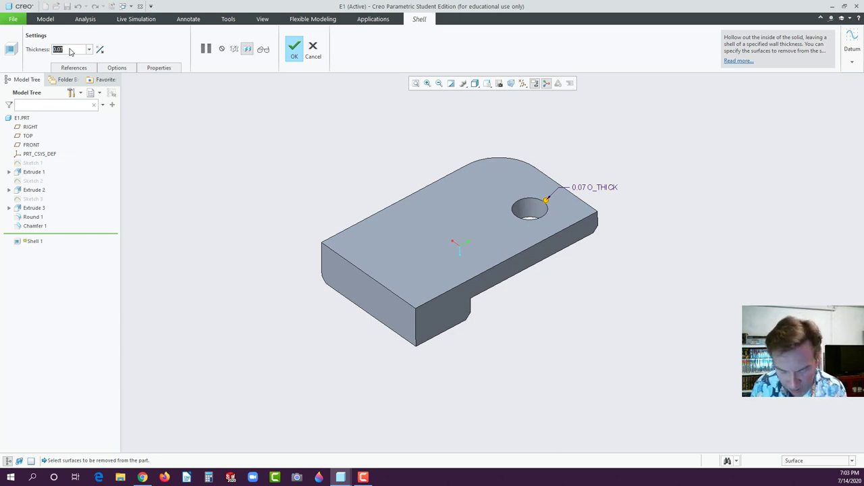
pyautogui.write('.1')
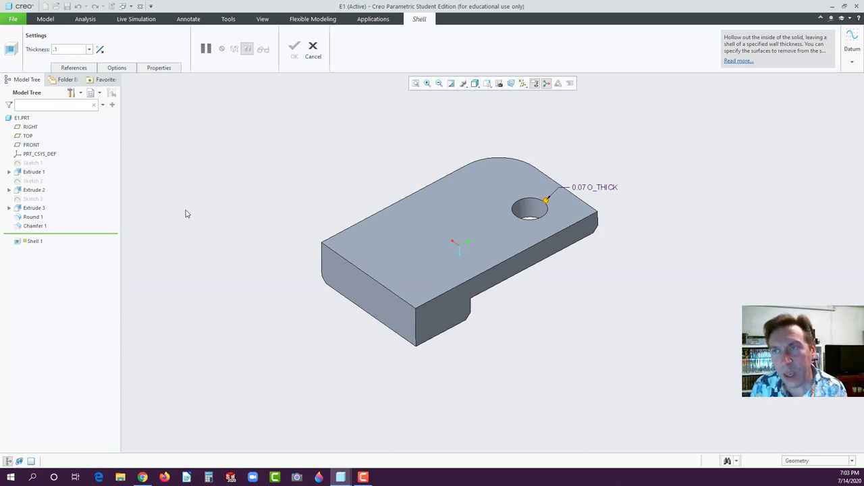
pyautogui.click(446, 224)
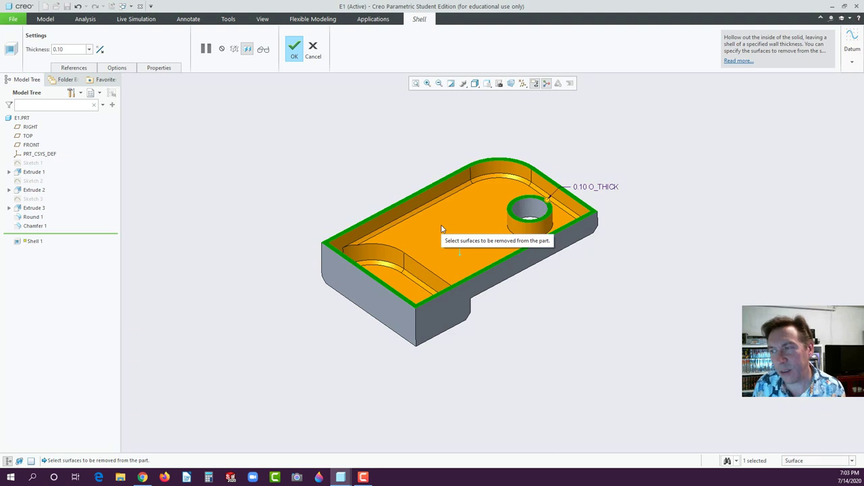
pyautogui.moveTo(369, 271)
pyautogui.mouseDown(button='middle')
pyautogui.moveTo(368, 301)
pyautogui.moveTo(371, 268)
pyautogui.mouseUp(button='middle')
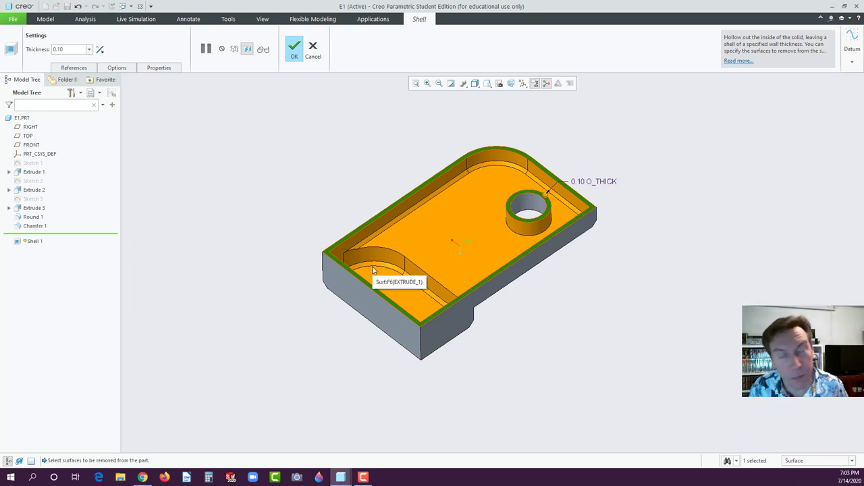
pyautogui.keyDown('ctrl'); pyautogui.click(360, 301); pyautogui.keyUp('ctrl')
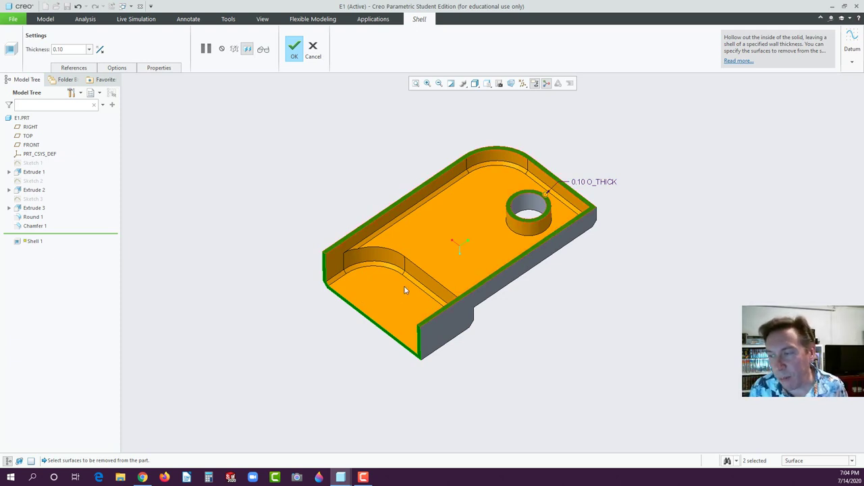
pyautogui.click(451, 327)
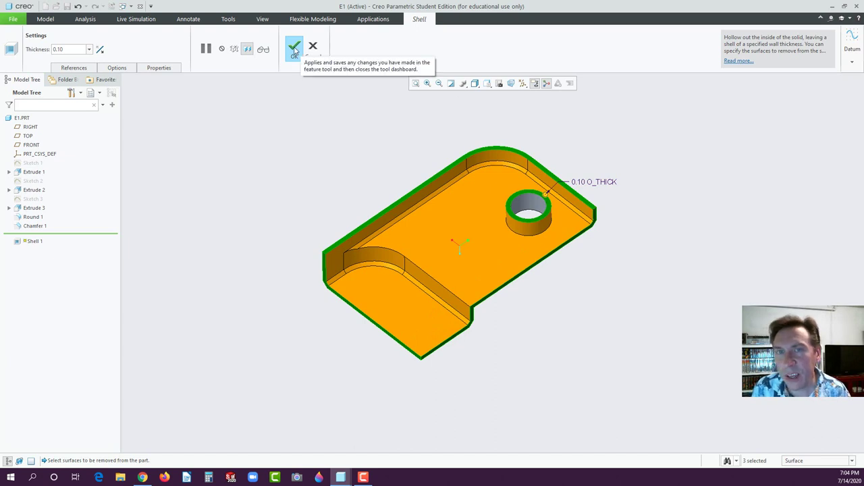
# Confirm Shell 1 and orbit to view the hollowed part.
pyautogui.click(295, 49)
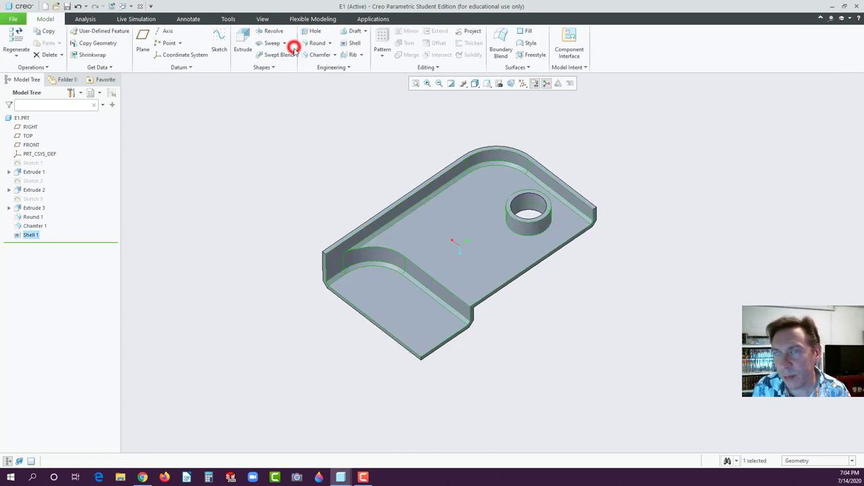
pyautogui.click(277, 114)
pyautogui.moveTo(495, 238)
pyautogui.mouseDown(button='middle')
pyautogui.moveTo(523, 257)
pyautogui.moveTo(470, 207)
pyautogui.moveTo(509, 254)
pyautogui.moveTo(471, 258)
pyautogui.moveTo(425, 223)
pyautogui.moveTo(490, 290)
pyautogui.moveTo(498, 320)
pyautogui.moveTo(500, 268)
pyautogui.moveTo(513, 274)
pyautogui.mouseUp(button='middle')
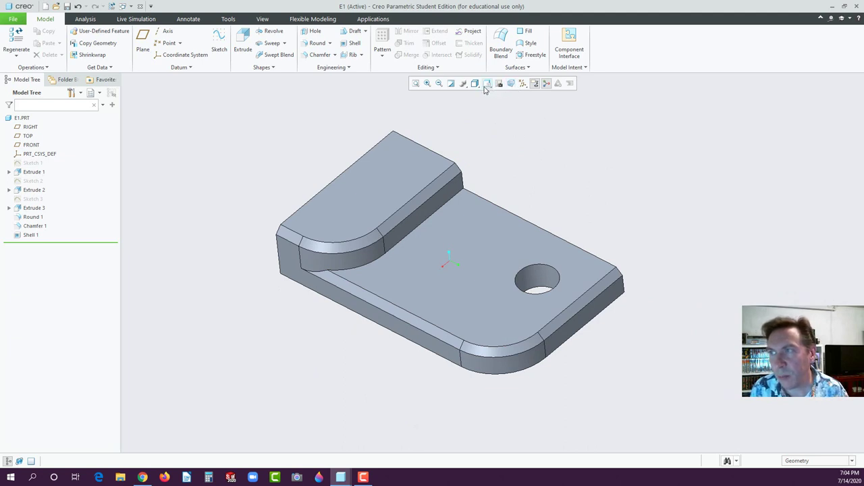
# Cycle the display through hidden line, wireframe, no hidden and back to shading.
pyautogui.click(476, 85)
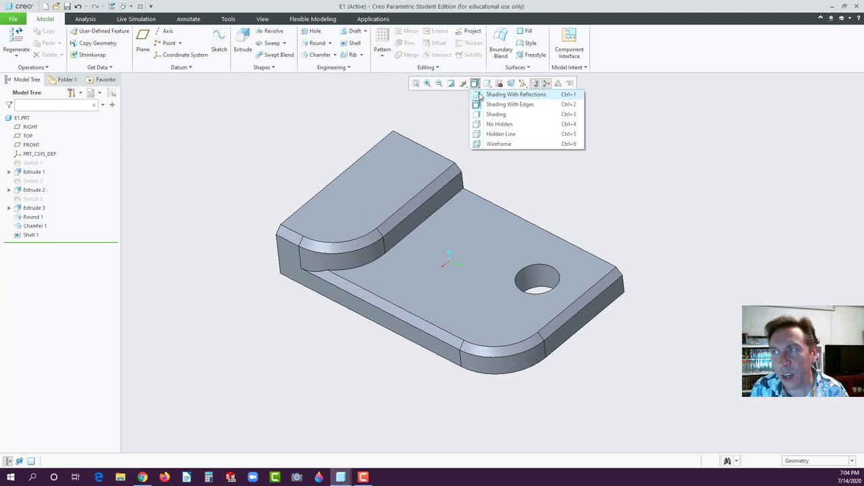
pyautogui.click(478, 133)
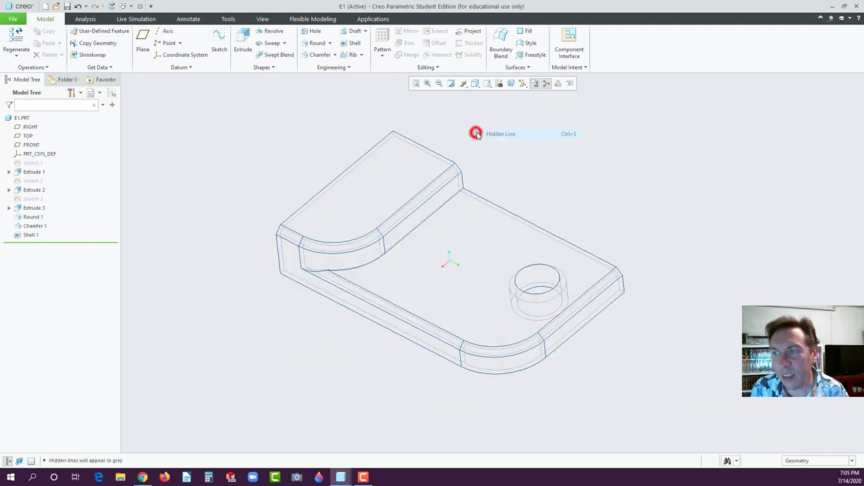
pyautogui.moveTo(477, 223)
pyautogui.mouseDown(button='middle')
pyautogui.moveTo(433, 197)
pyautogui.moveTo(465, 227)
pyautogui.moveTo(476, 224)
pyautogui.mouseUp(button='middle')
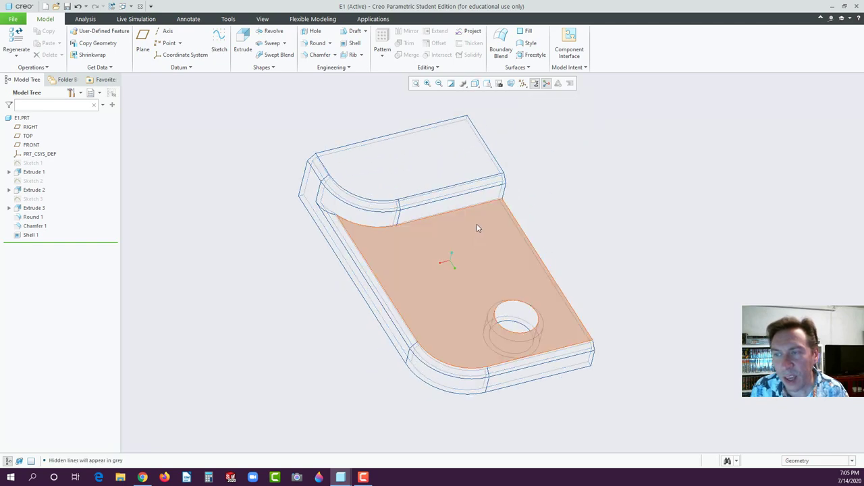
pyautogui.click(486, 83)
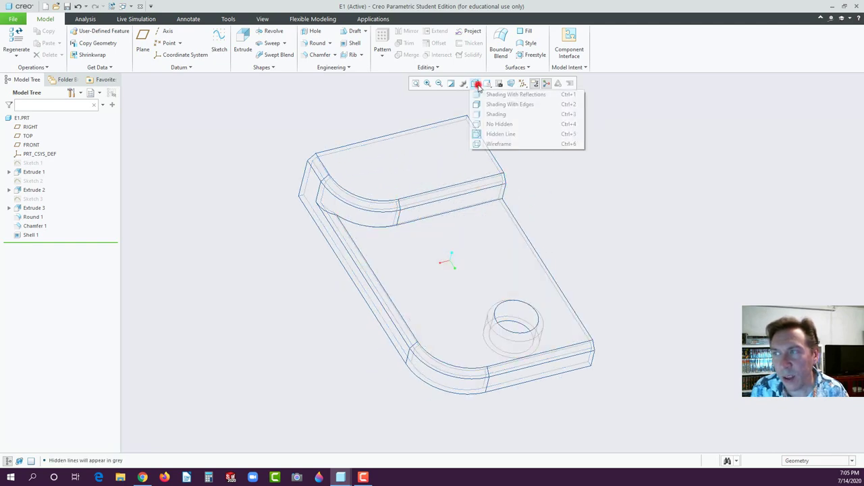
pyautogui.click(479, 143)
pyautogui.click(479, 84)
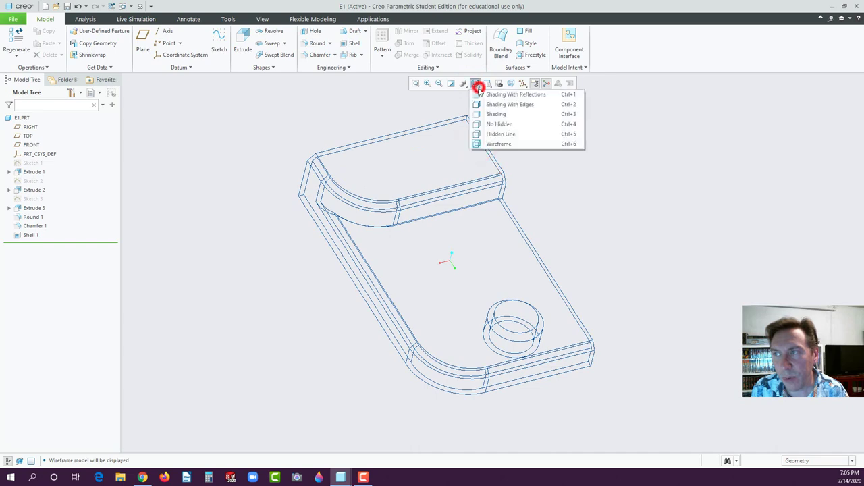
pyautogui.click(477, 124)
pyautogui.moveTo(541, 223)
pyautogui.mouseDown(button='middle')
pyautogui.moveTo(566, 224)
pyautogui.moveTo(542, 224)
pyautogui.mouseUp(button='middle')
pyautogui.click(474, 84)
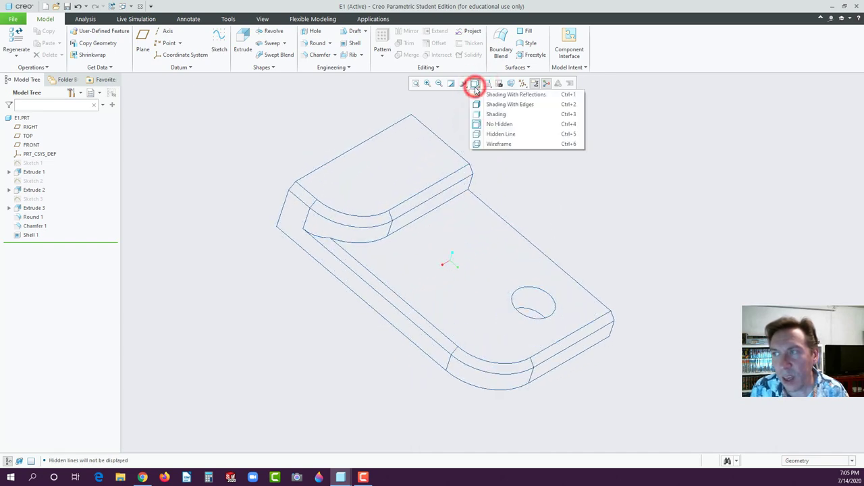
pyautogui.click(476, 115)
pyautogui.moveTo(565, 196)
pyautogui.mouseDown(button='middle')
pyautogui.moveTo(525, 183)
pyautogui.moveTo(552, 193)
pyautogui.mouseUp(button='middle')
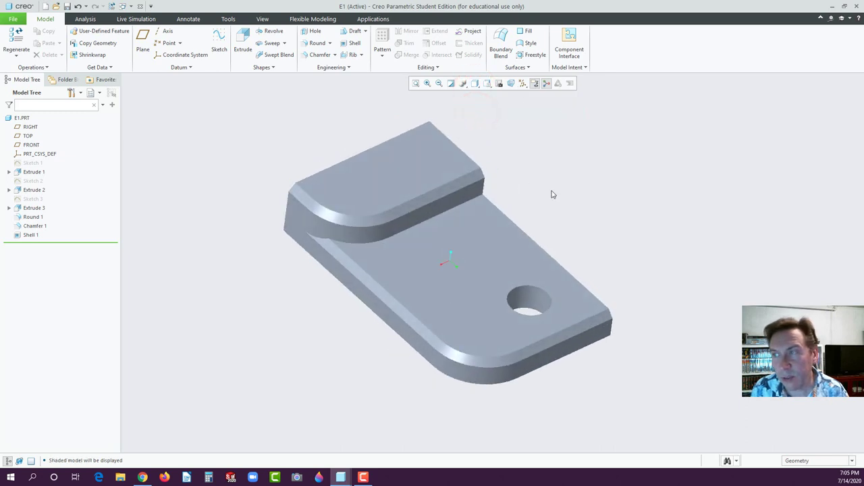
# Switch to Shading With Edges, then Shading With Reflections, and view the bracket from another angle.
pyautogui.click(476, 86)
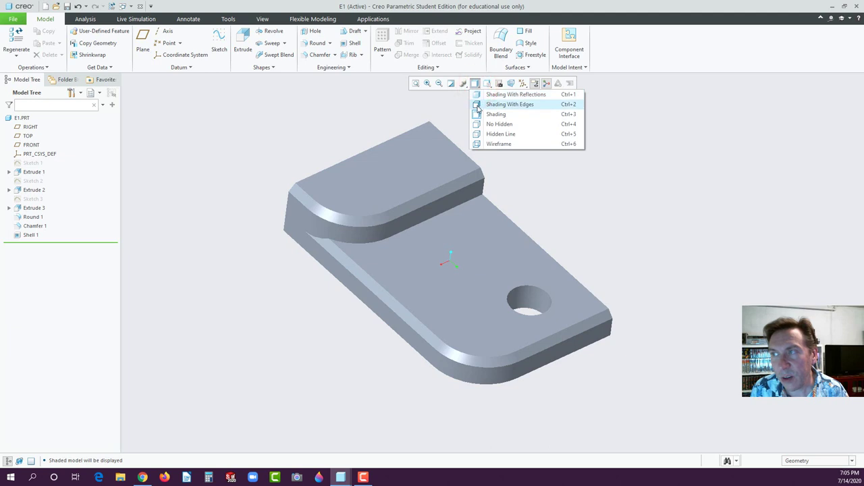
pyautogui.click(476, 105)
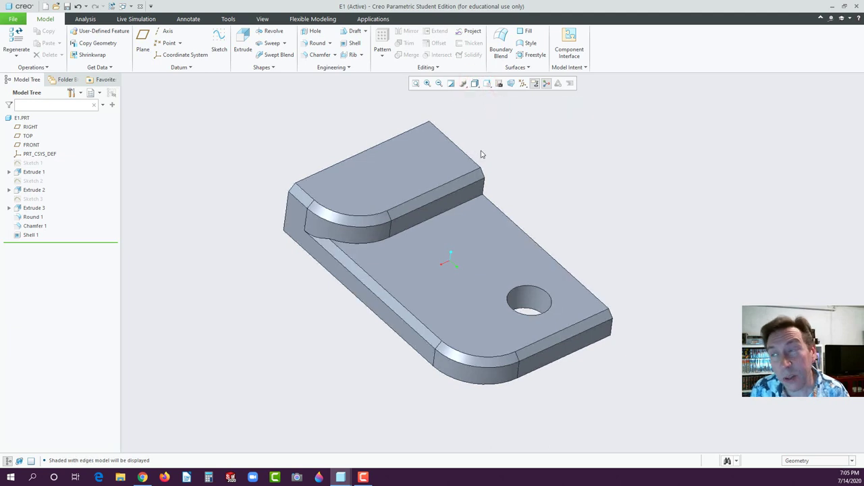
pyautogui.click(475, 86)
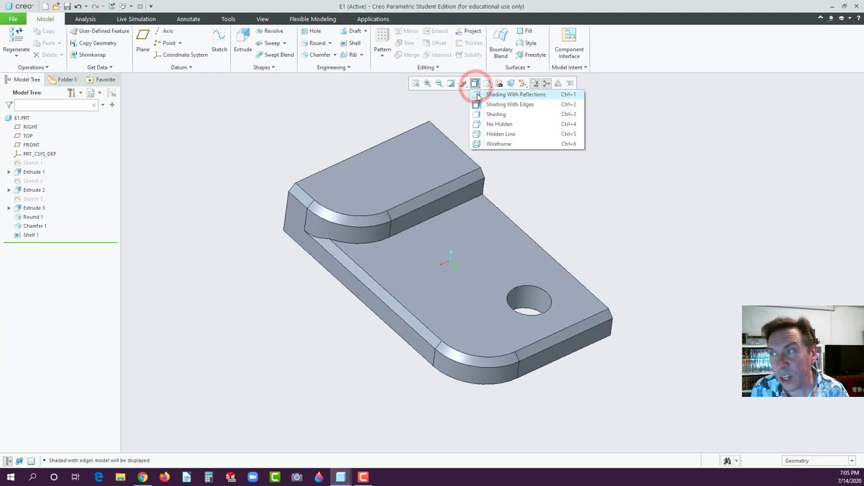
pyautogui.click(477, 96)
pyautogui.moveTo(571, 226)
pyautogui.mouseDown(button='middle')
pyautogui.moveTo(587, 203)
pyautogui.moveTo(588, 219)
pyautogui.moveTo(564, 209)
pyautogui.moveTo(571, 214)
pyautogui.mouseUp(button='middle')
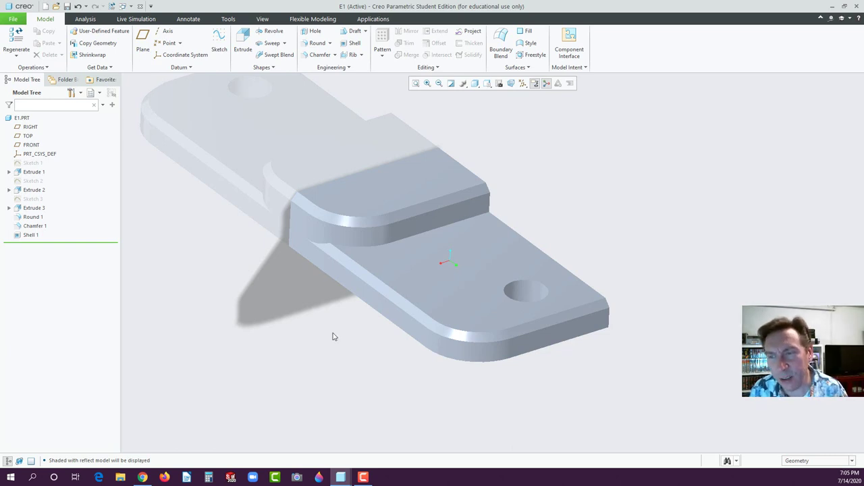
# Enable ambient occlusion in Rendering Options, toggling Scene Background off and back on.
pyautogui.click(464, 87)
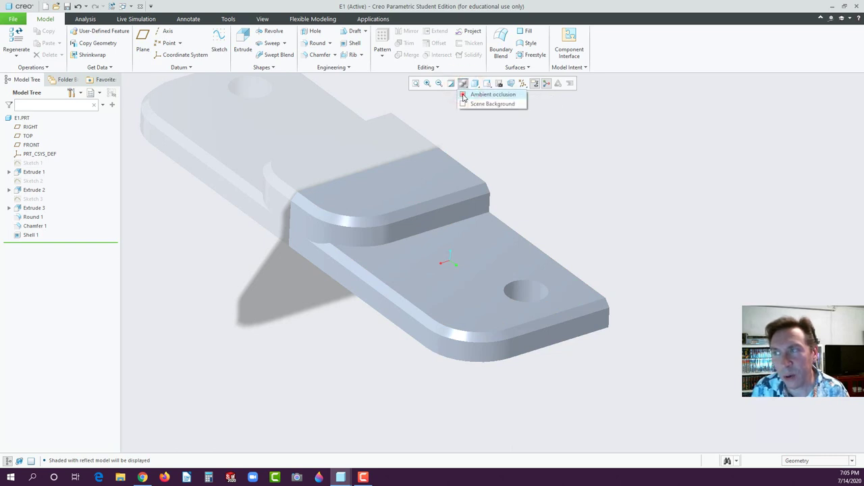
pyautogui.click(463, 95)
pyautogui.click(463, 84)
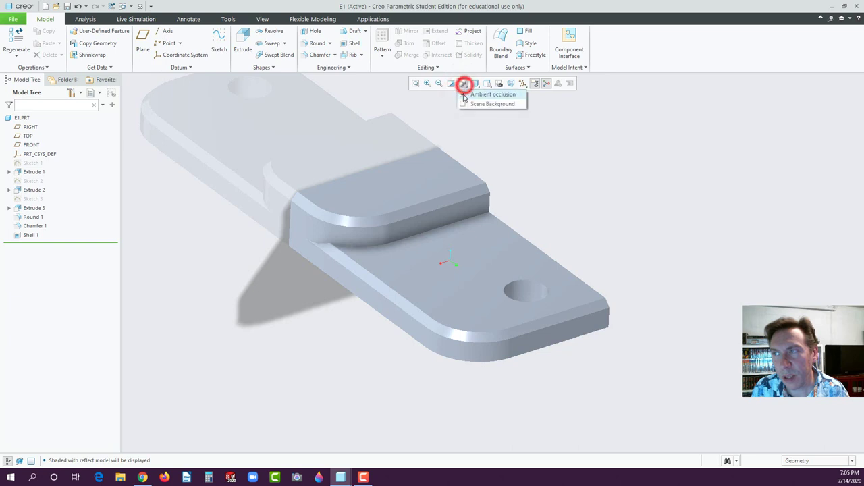
pyautogui.click(461, 105)
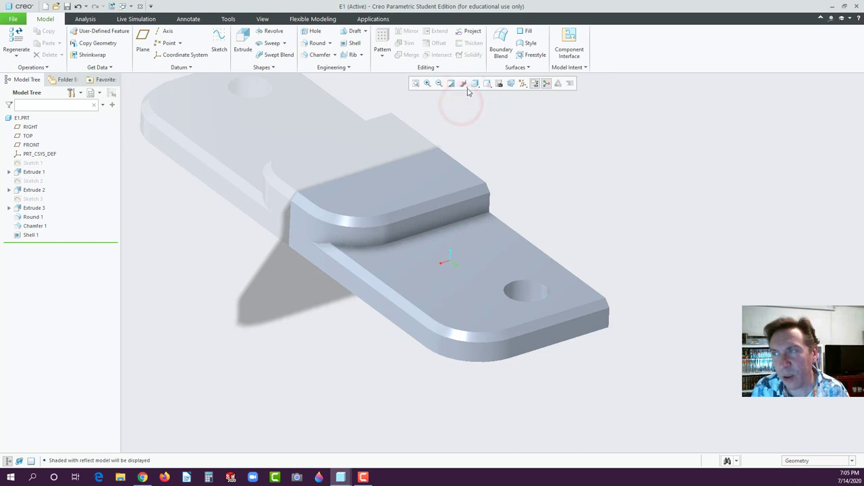
pyautogui.click(464, 83)
pyautogui.click(463, 104)
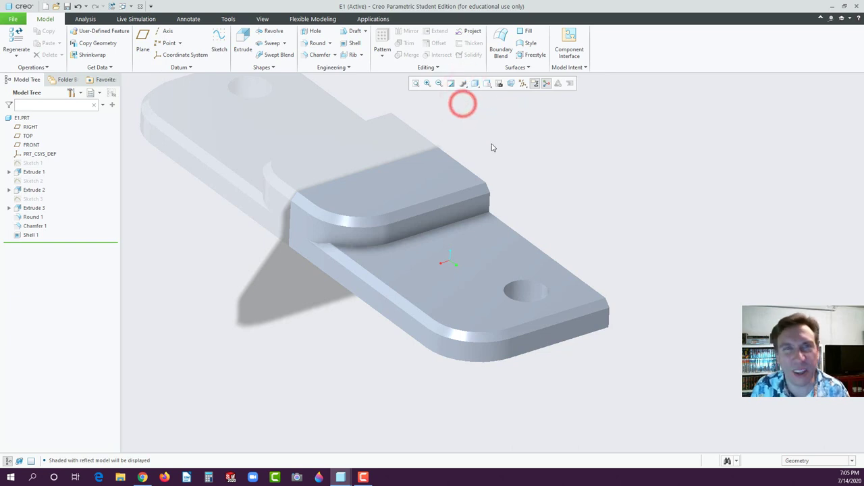
pyautogui.click(498, 120)
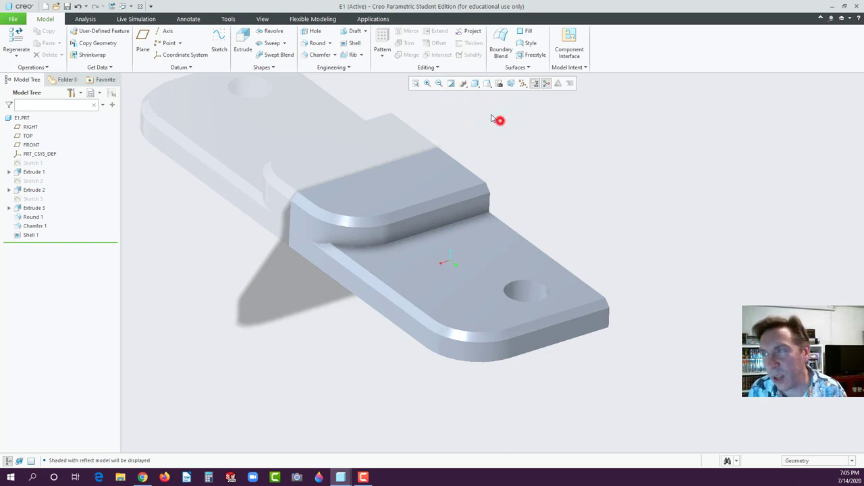
pyautogui.click(463, 85)
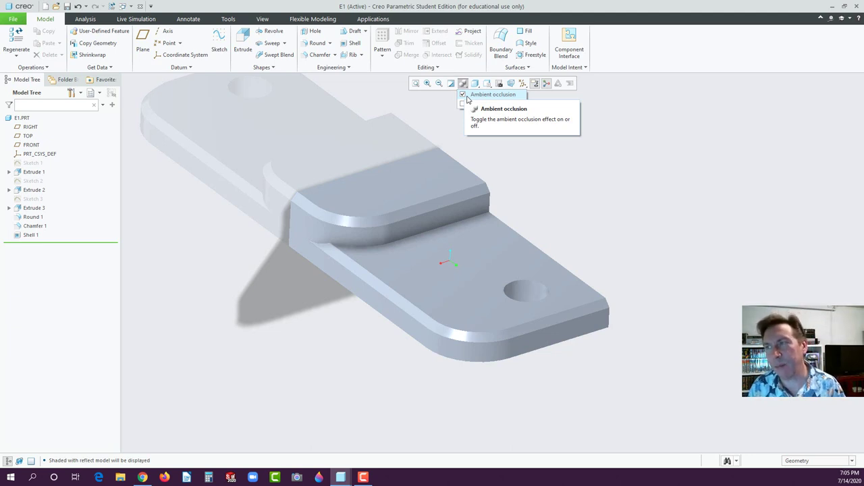
pyautogui.click(497, 127)
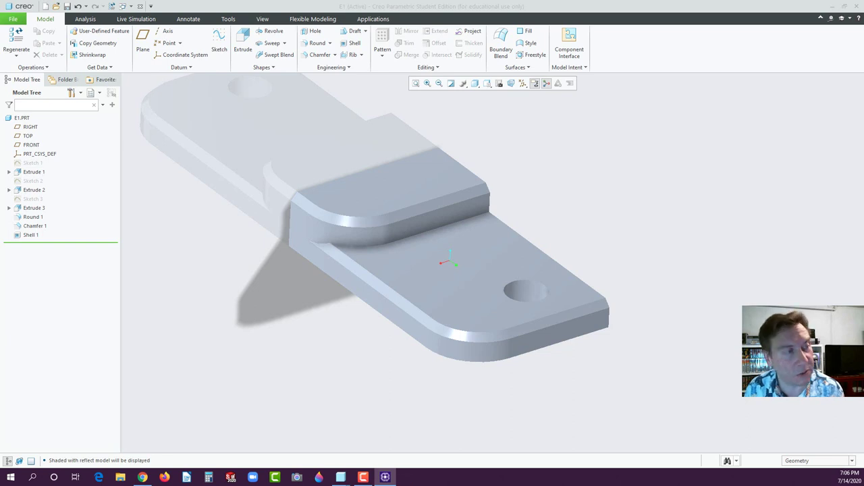
# Move the CPU-Z window to the top-left of the Creo viewport beside the model tree.
pyautogui.moveTo(30, 188); pyautogui.dragTo(183, 109)
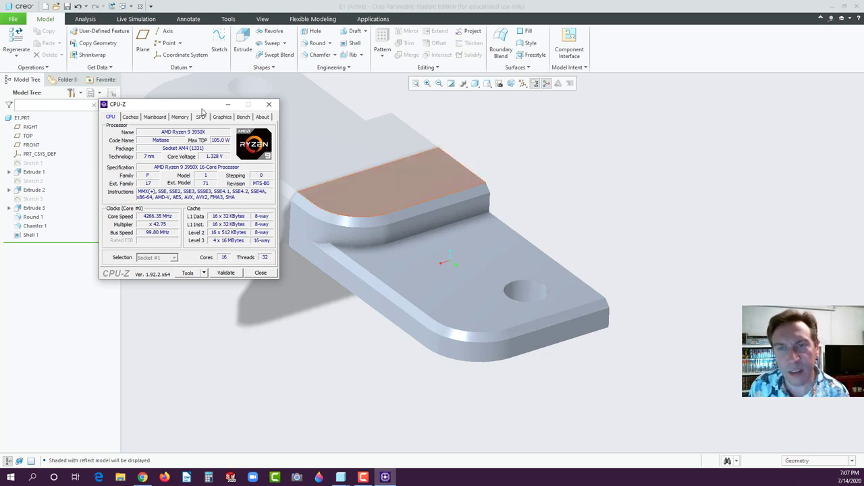
# Review CPU-Z's Mainboard, Memory and SPD pages.
pyautogui.click(155, 117)
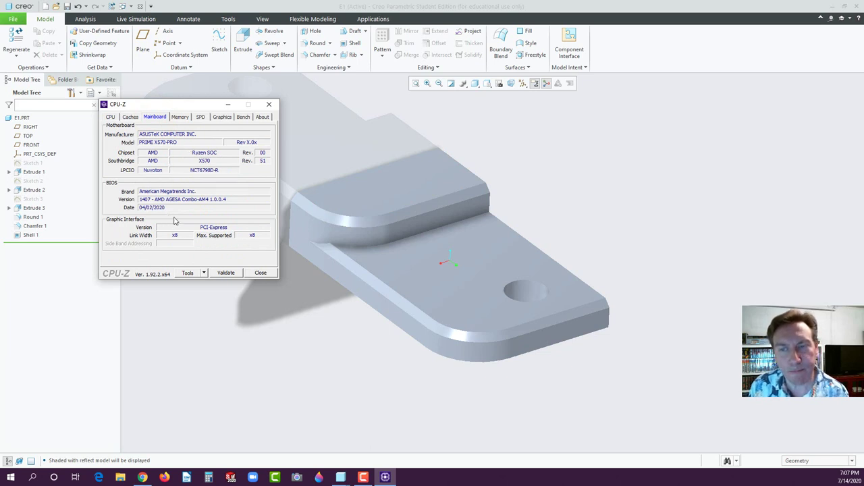
pyautogui.click(179, 117)
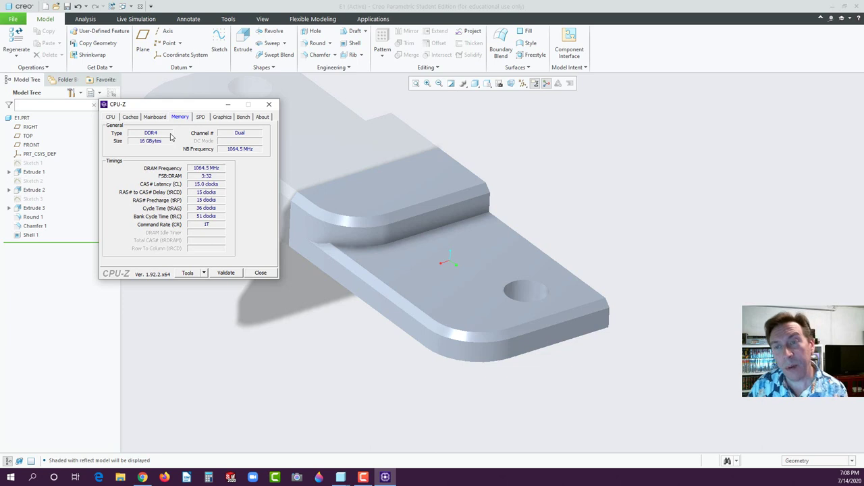
pyautogui.click(201, 117)
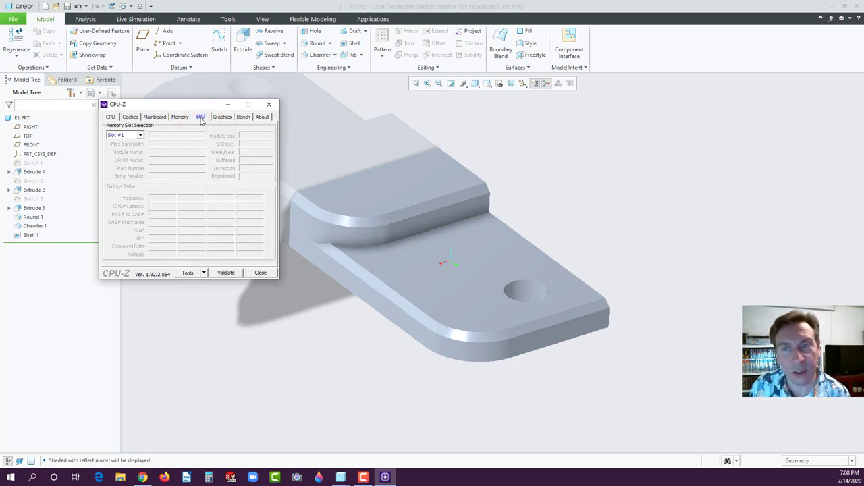
pyautogui.click(181, 117)
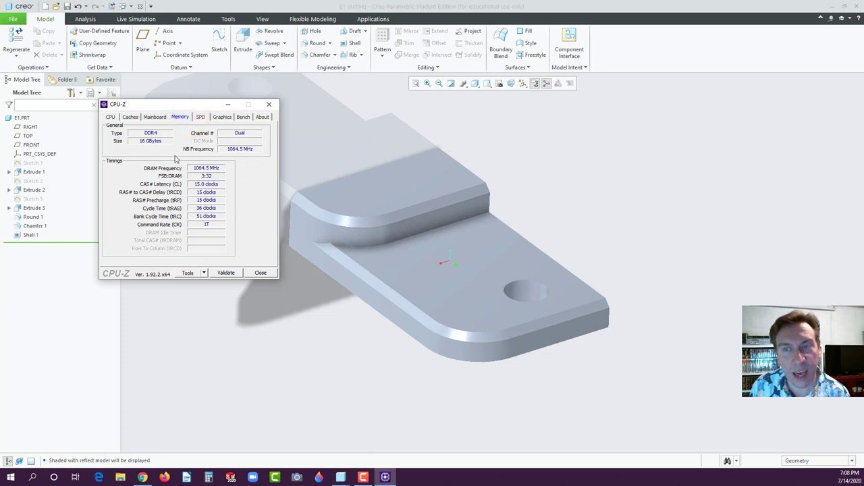
pyautogui.click(200, 118)
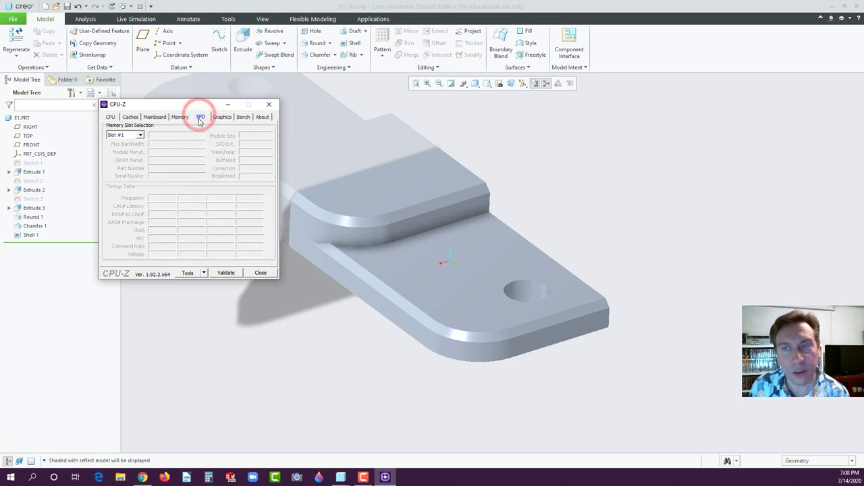
# Check the SPD module details for Slot #2, empty Slot #3 and Slot #4.
pyautogui.click(140, 135)
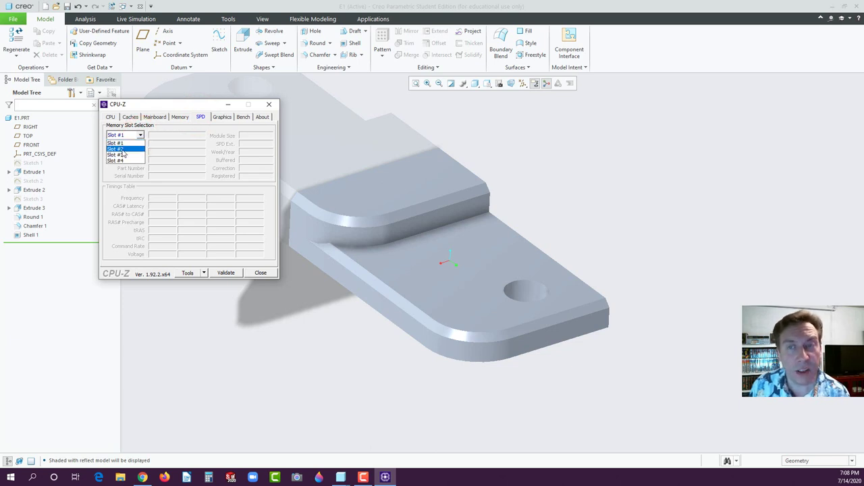
pyautogui.click(122, 149)
pyautogui.click(139, 136)
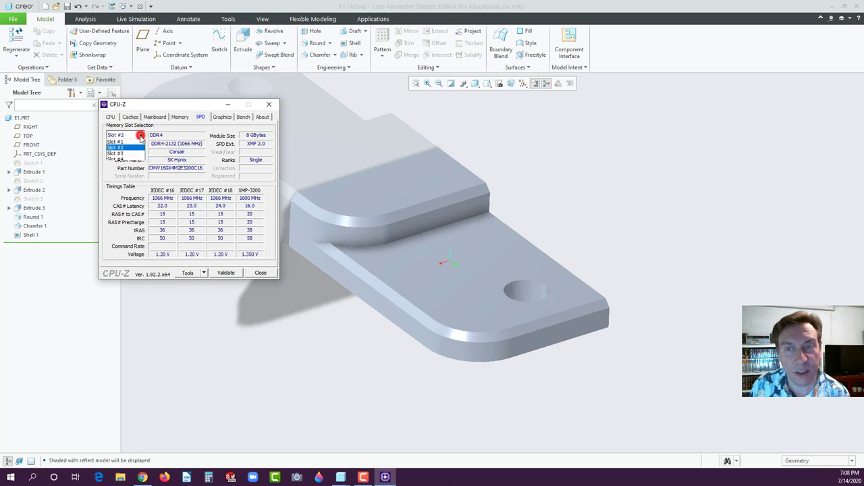
pyautogui.click(131, 153)
pyautogui.click(125, 135)
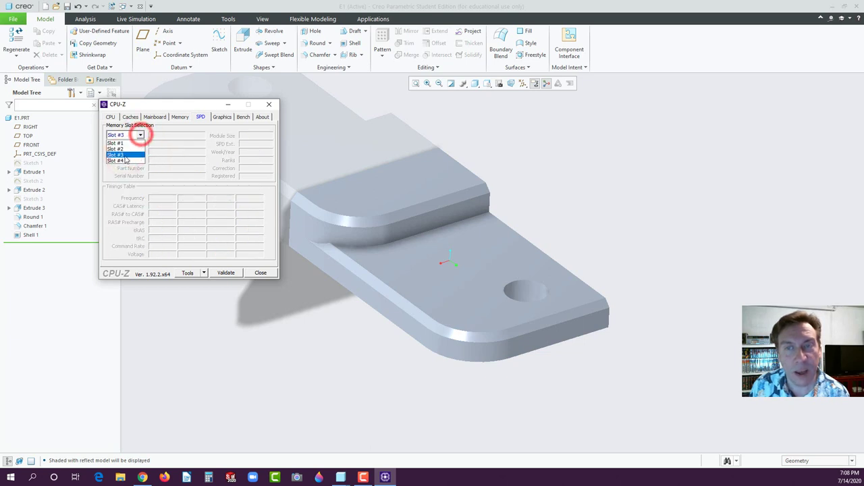
pyautogui.click(125, 165)
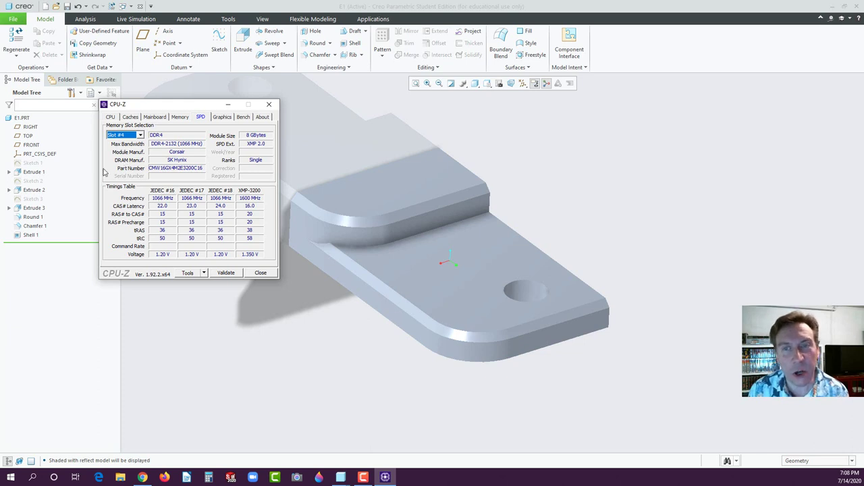
# Recheck empty Slot #1 and Slot #2, then show the Graphics page's Radeon Pro WX 3100 details.
pyautogui.click(141, 135)
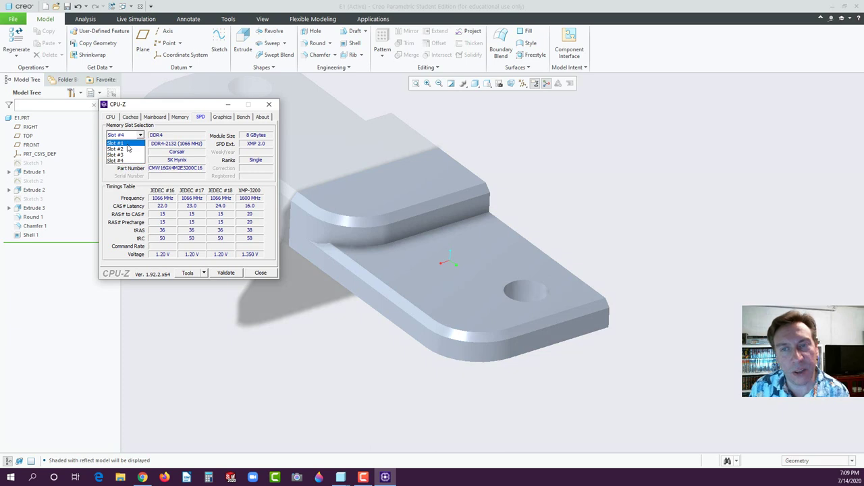
pyautogui.click(127, 143)
pyautogui.click(138, 135)
pyautogui.click(126, 149)
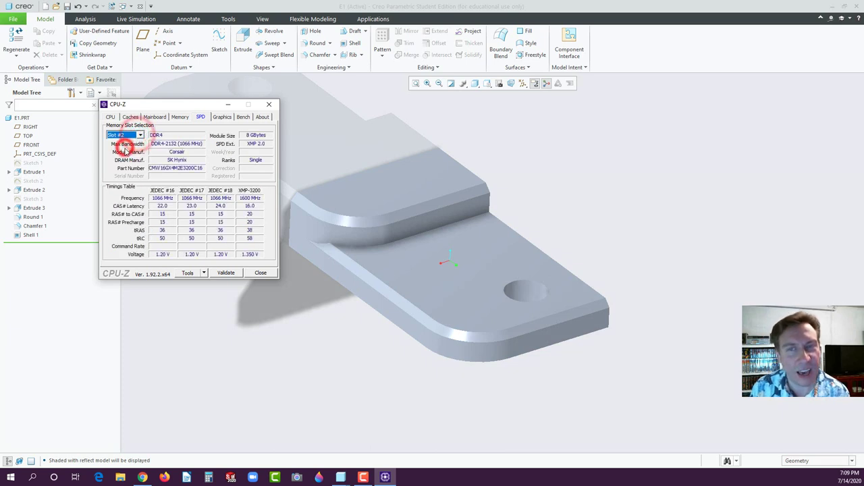
pyautogui.click(138, 135)
pyautogui.click(128, 143)
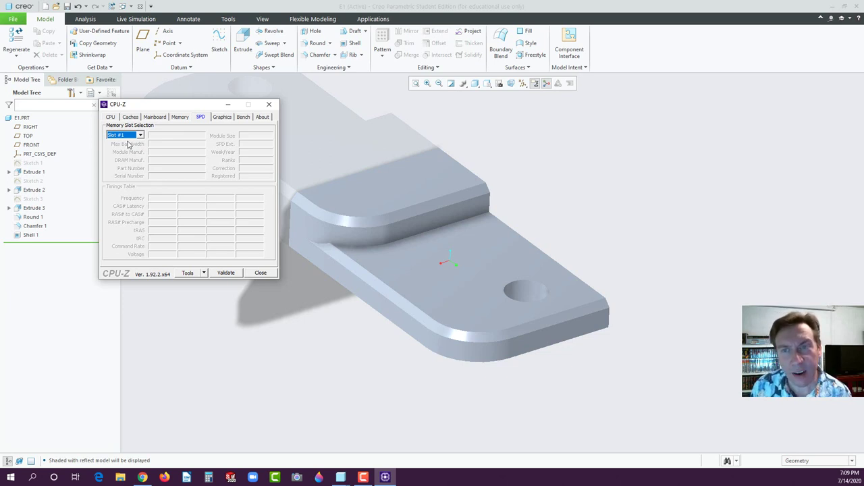
pyautogui.click(140, 135)
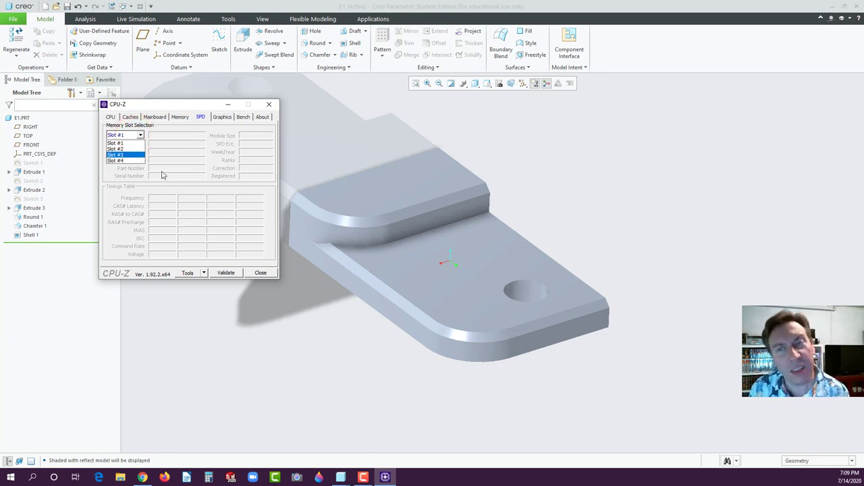
pyautogui.click(140, 135)
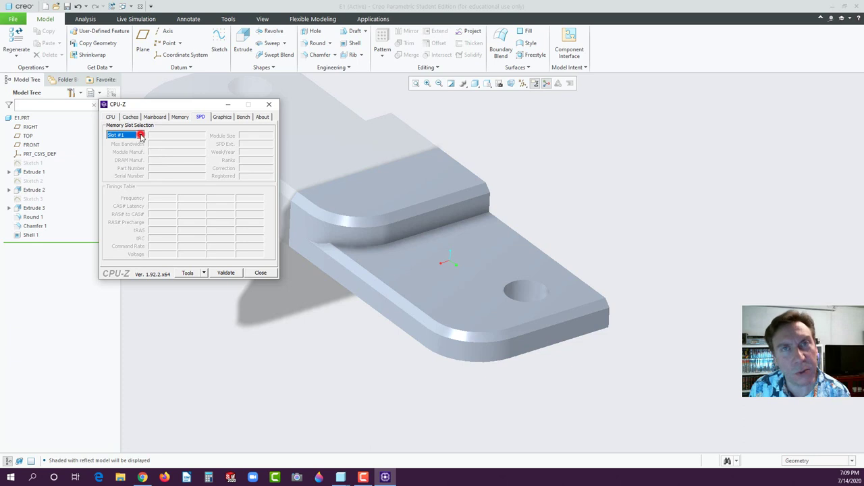
pyautogui.click(224, 118)
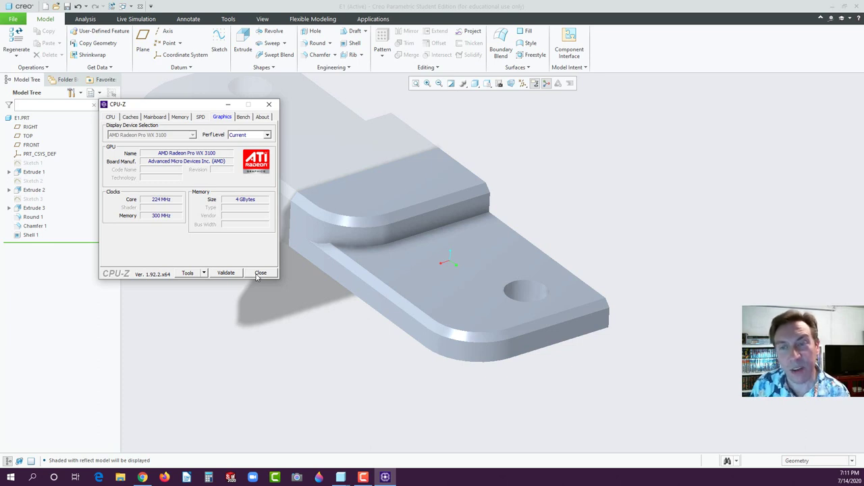
# Run CPU-Z's Bench CPU against the Intel i7-10700 reference and open Task Manager with Ctrl+Shift+Esc.
pyautogui.click(243, 117)
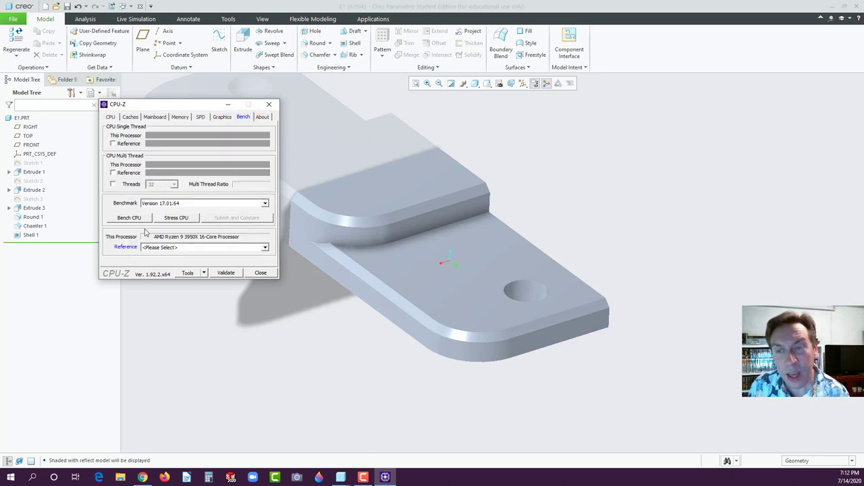
pyautogui.click(158, 248)
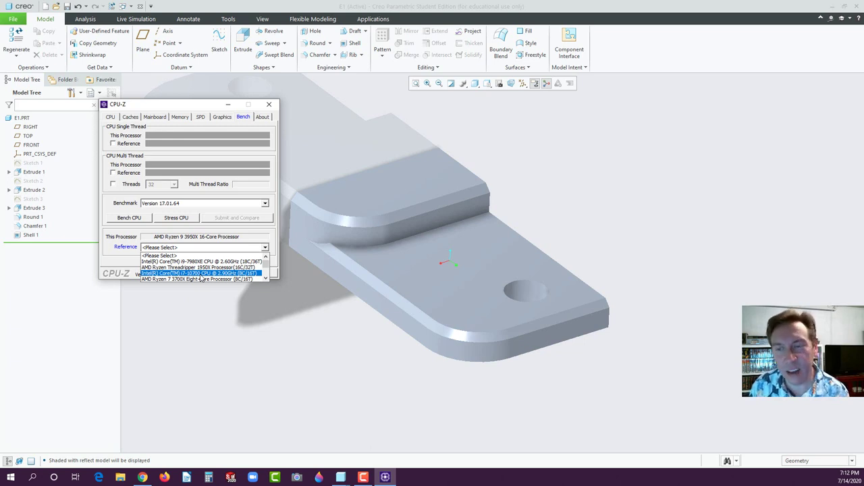
pyautogui.click(200, 274)
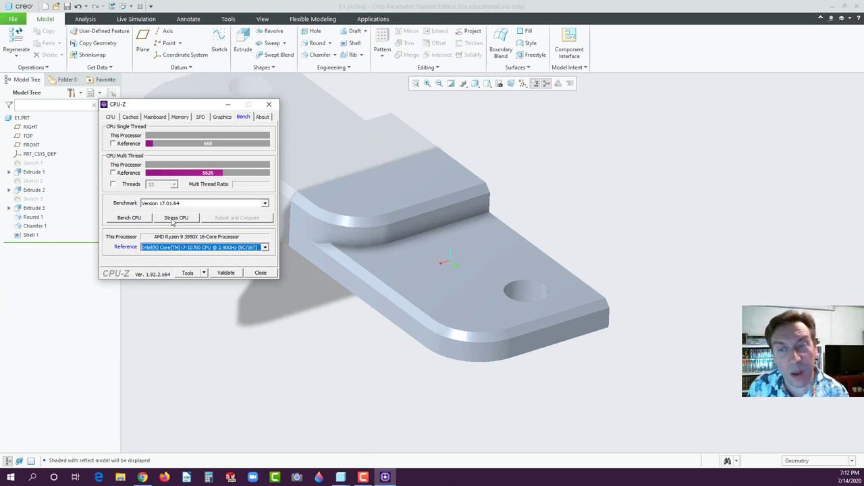
pyautogui.click(135, 218)
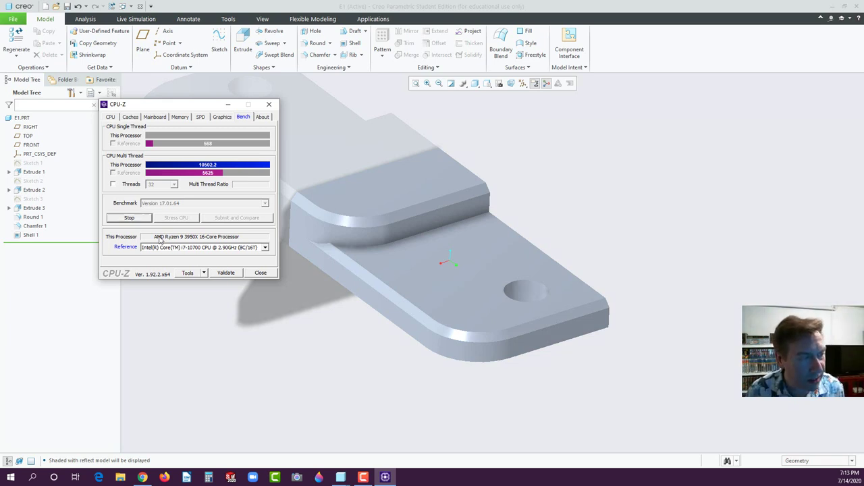
pyautogui.hotkey('ctrl', 'shift', 'Escape')
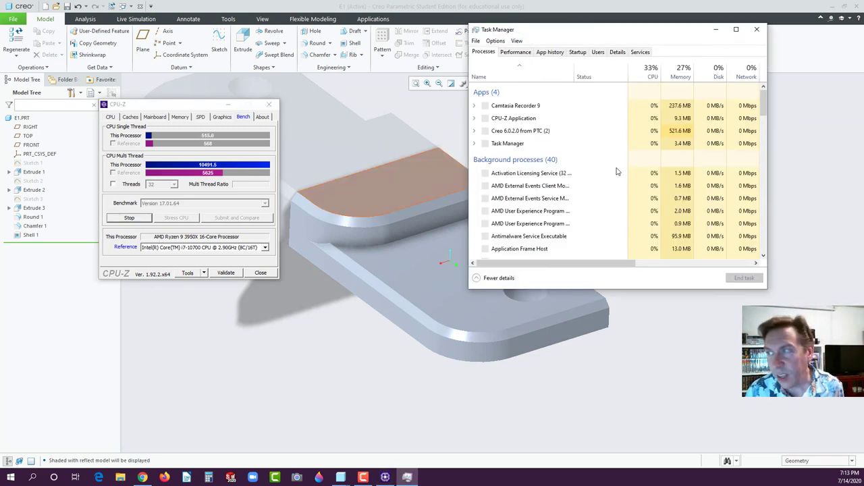
# Review Task Manager's Performance CPU graph and Resource Monitor's per-core load, then close both.
pyautogui.click(514, 52)
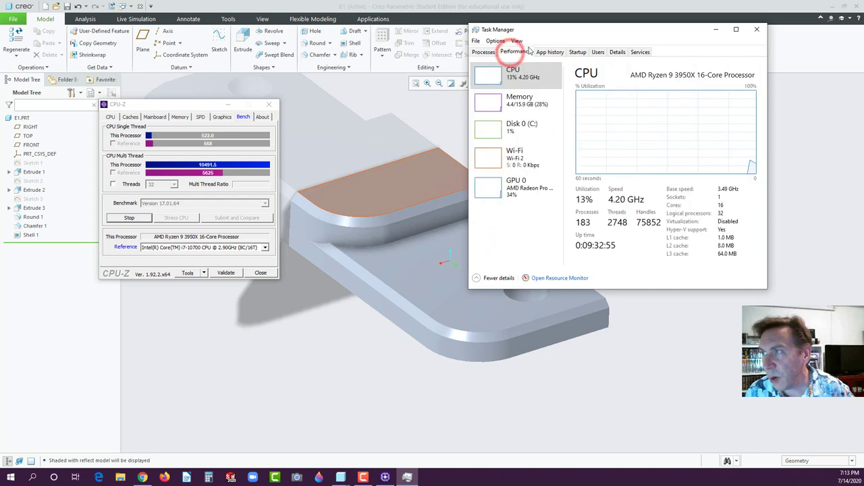
pyautogui.click(530, 278)
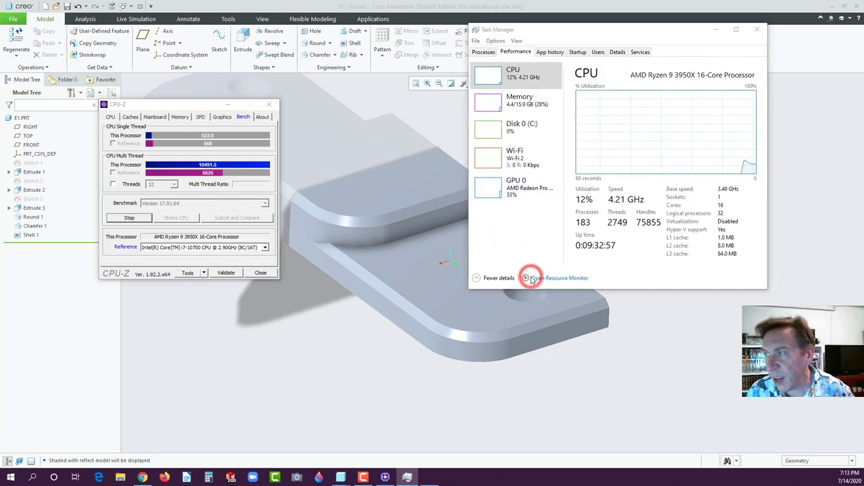
pyautogui.moveTo(665, 14); pyautogui.dragTo(557, 16)
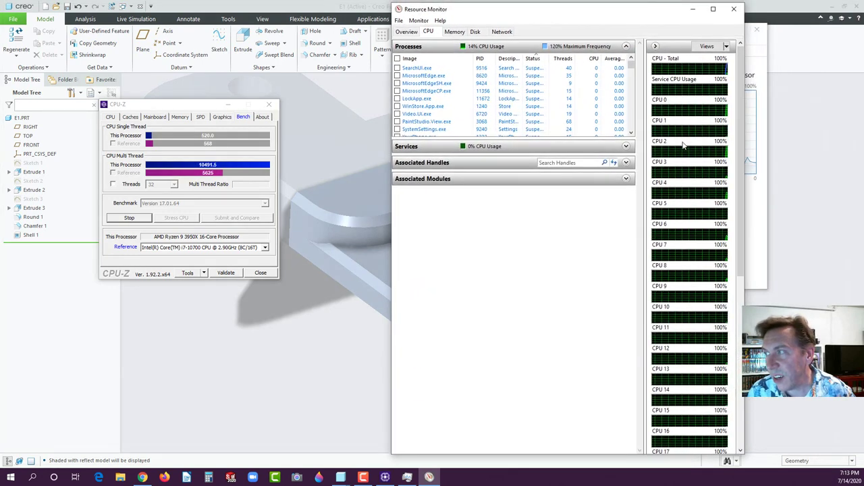
pyautogui.moveTo(741, 112); pyautogui.dragTo(740, 225)
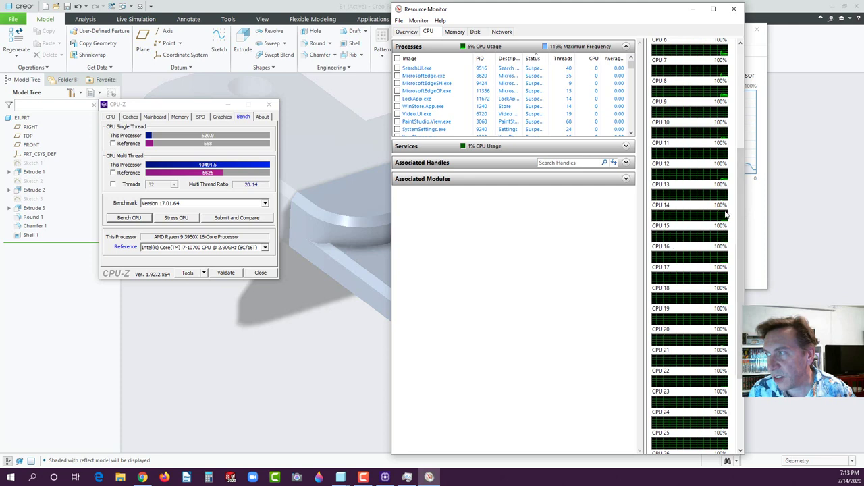
pyautogui.moveTo(739, 164); pyautogui.dragTo(748, 93)
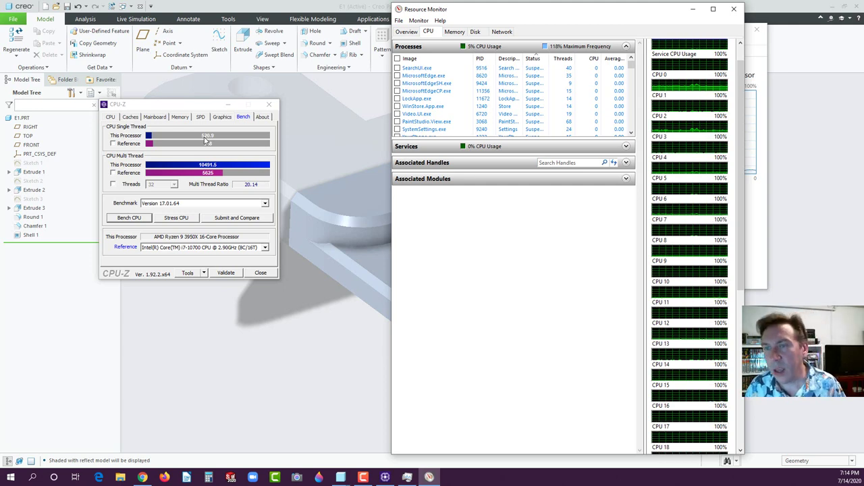
pyautogui.click(736, 12)
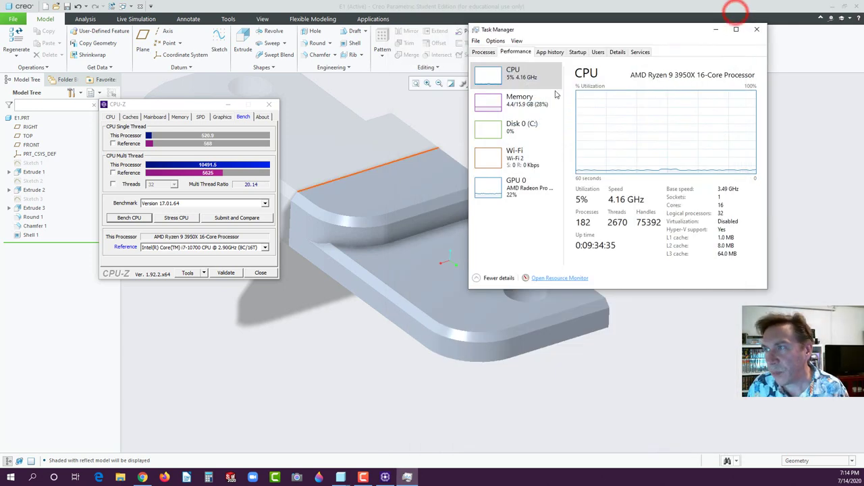
pyautogui.click(758, 30)
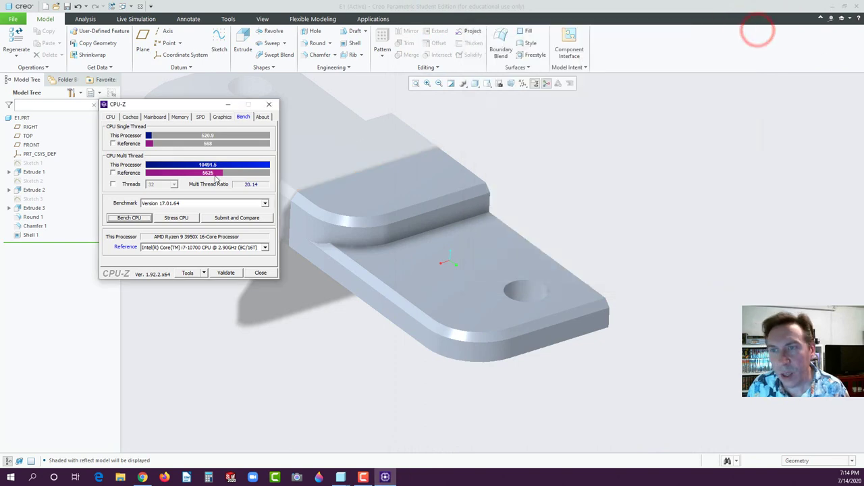
# Check CPU-Z's About page for version 1.92.2, then close CPU-Z.
pyautogui.click(262, 117)
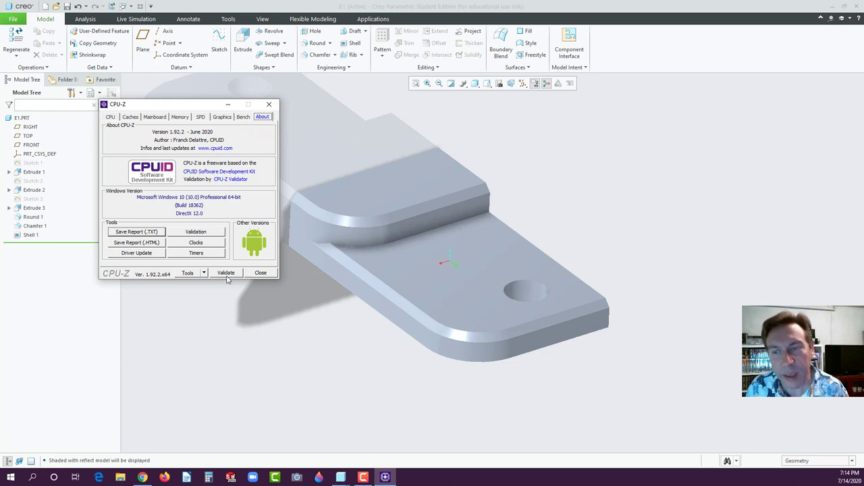
pyautogui.click(258, 273)
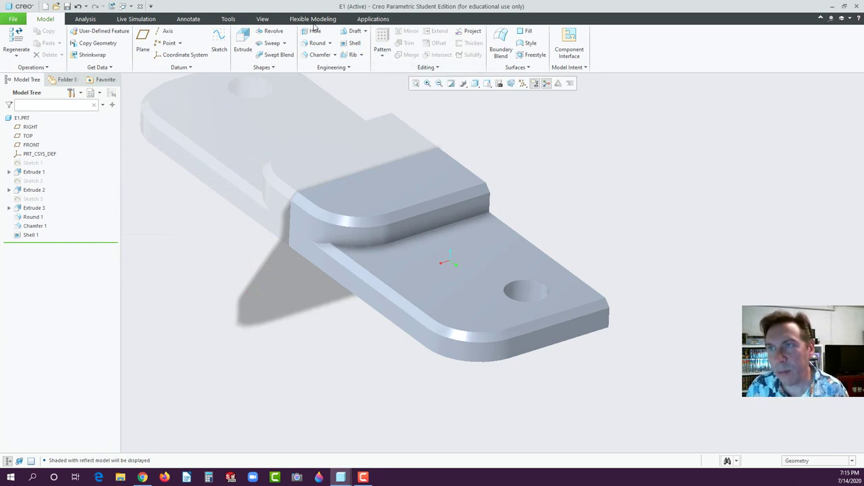
# Apply the polished aluminum appearance to the whole bracket part.
pyautogui.click(264, 19)
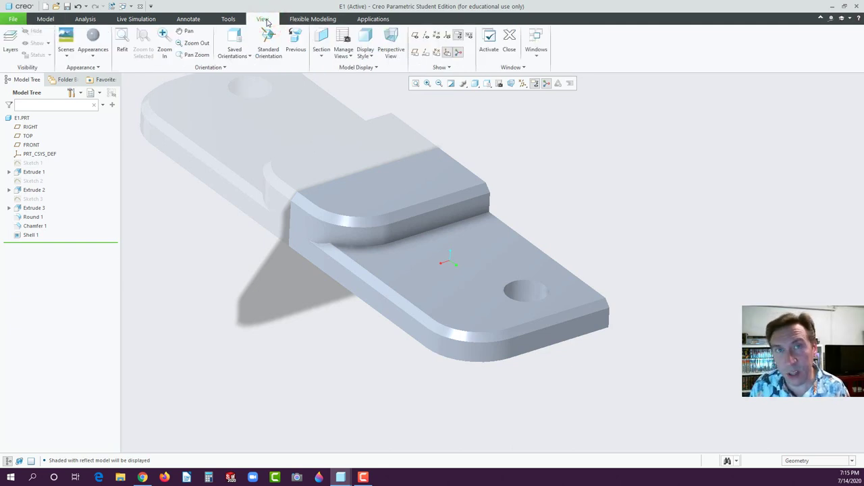
pyautogui.click(96, 57)
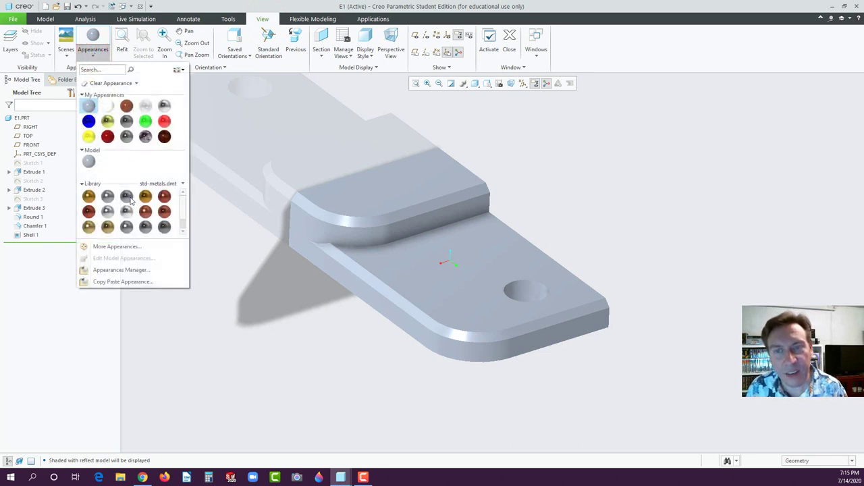
pyautogui.moveTo(130, 200)
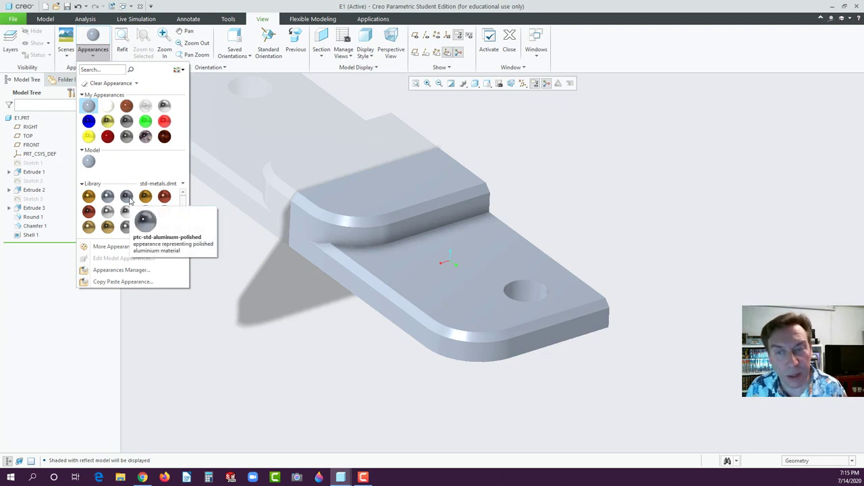
pyautogui.click(131, 200)
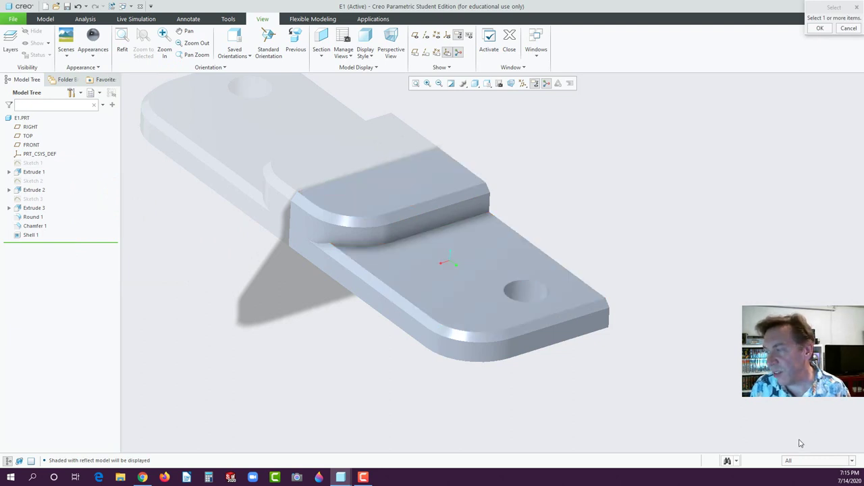
pyautogui.click(799, 462)
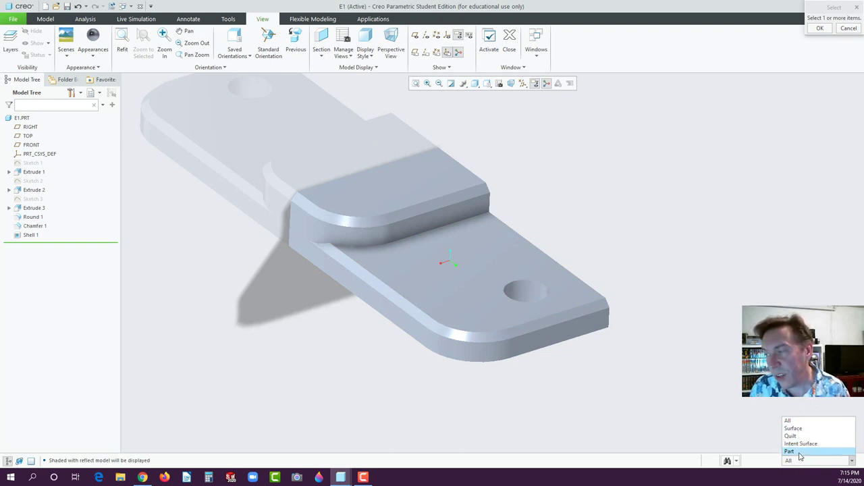
pyautogui.click(792, 452)
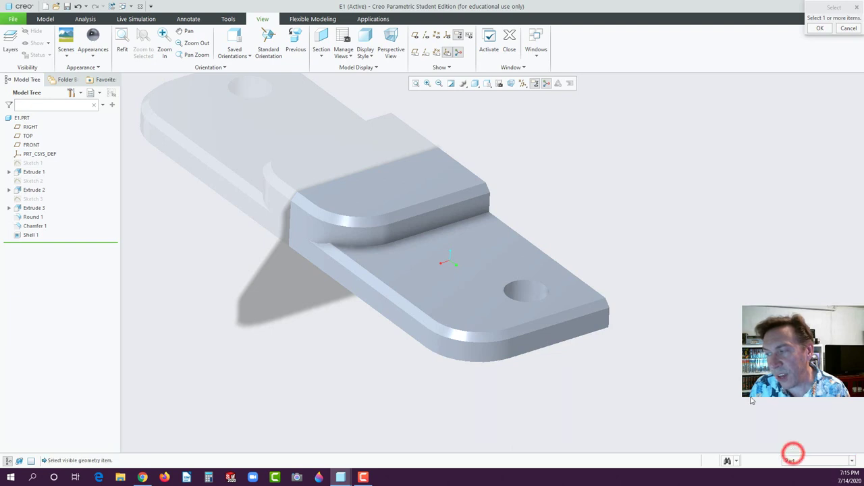
pyautogui.click(485, 241)
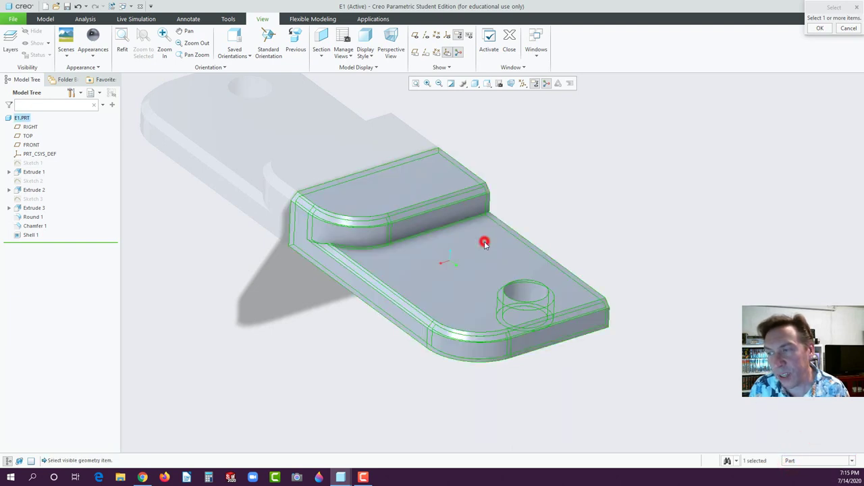
pyautogui.middleClick(534, 212)
pyautogui.scroll(2, 503, 239)
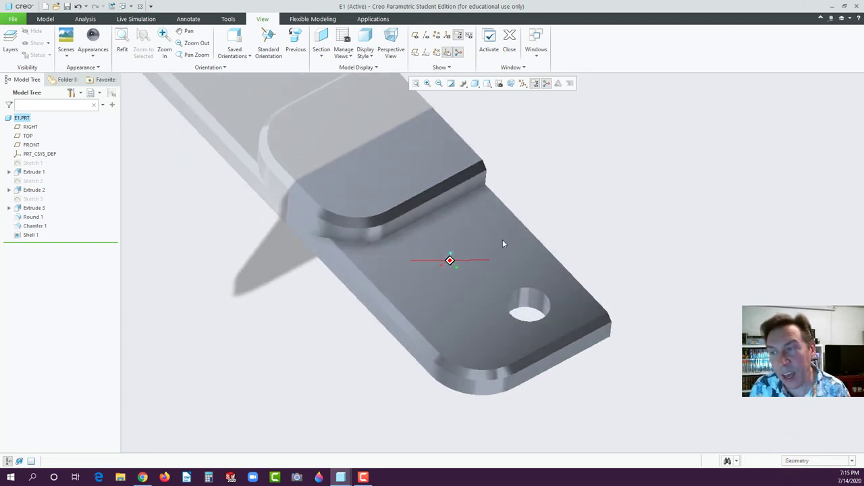
pyautogui.moveTo(502, 240)
pyautogui.mouseDown(button='middle')
pyautogui.moveTo(504, 215)
pyautogui.moveTo(502, 235)
pyautogui.moveTo(499, 228)
pyautogui.mouseUp(button='middle')
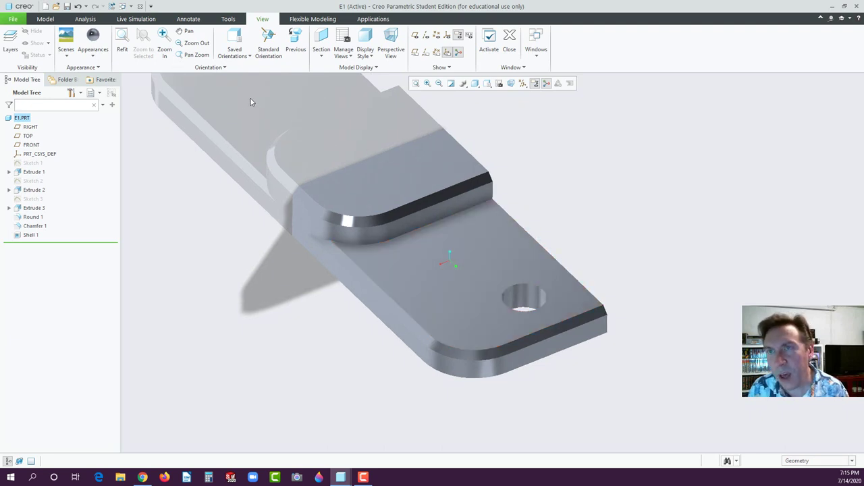
# With polished gold and the surface filter, select the top trim strip and rounded edge surfaces.
pyautogui.click(94, 54)
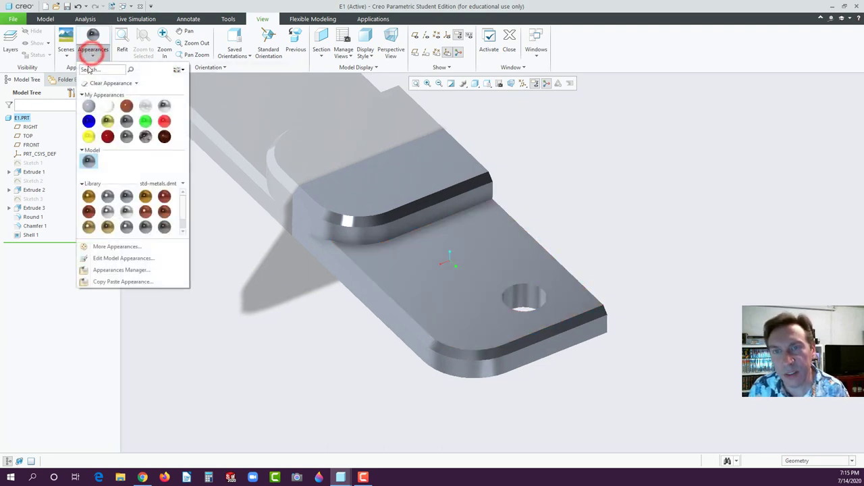
pyautogui.moveTo(108, 125)
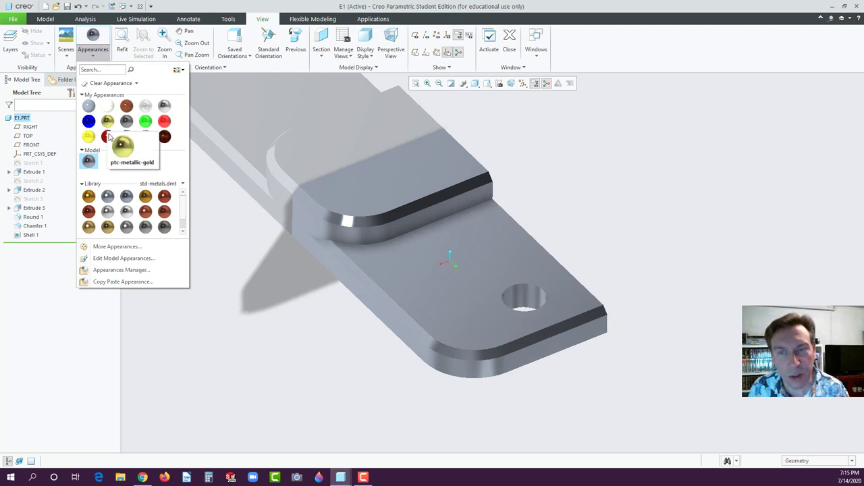
pyautogui.moveTo(143, 197)
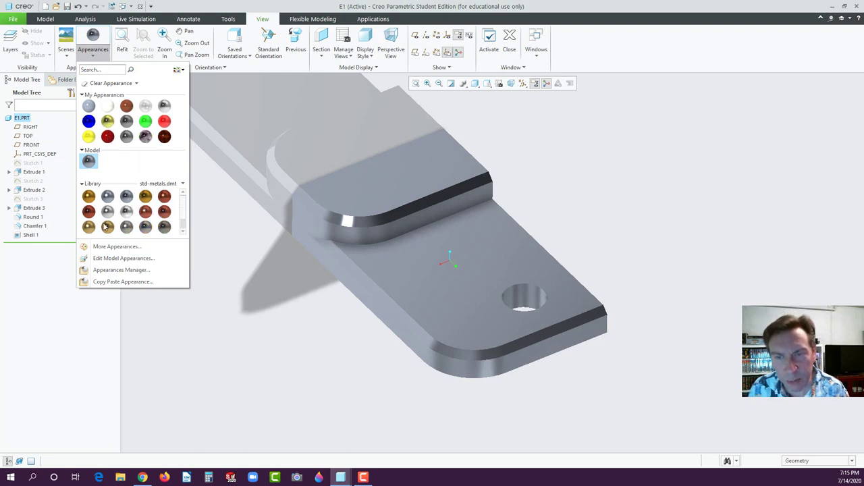
pyautogui.moveTo(105, 227)
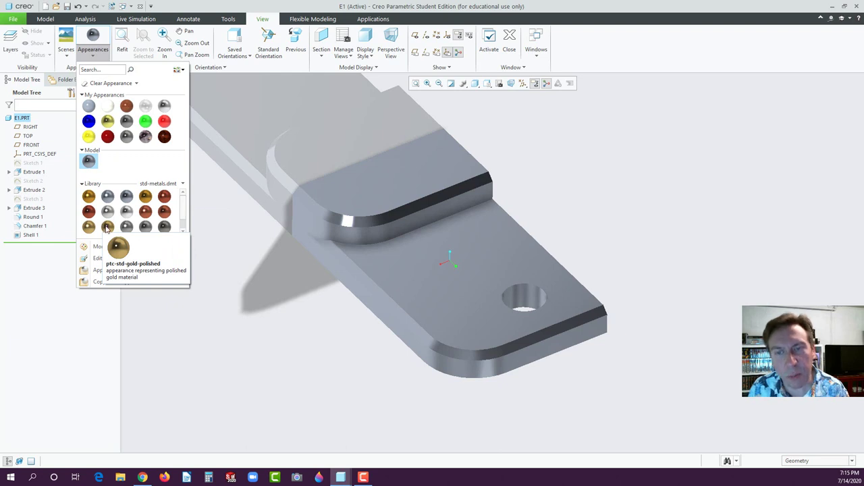
pyautogui.click(107, 228)
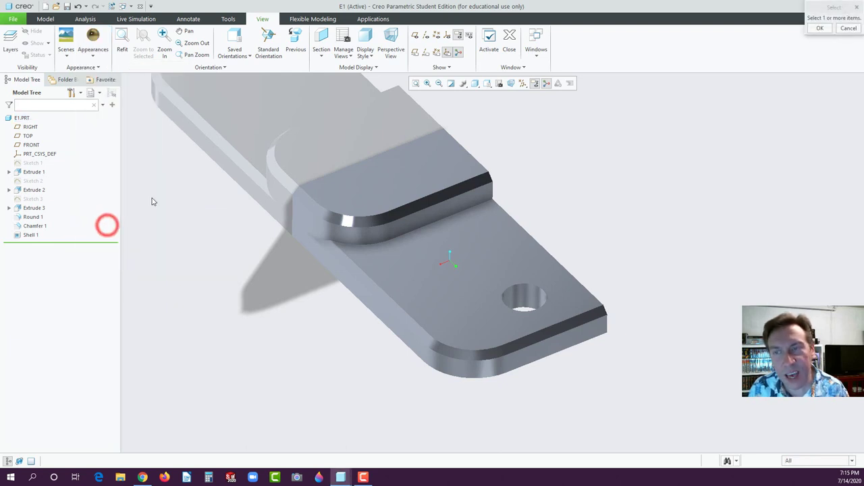
pyautogui.click(796, 462)
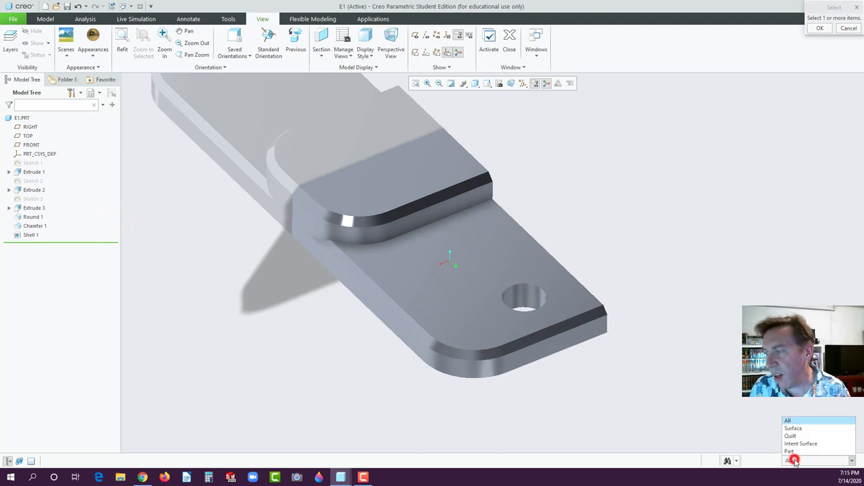
pyautogui.click(794, 428)
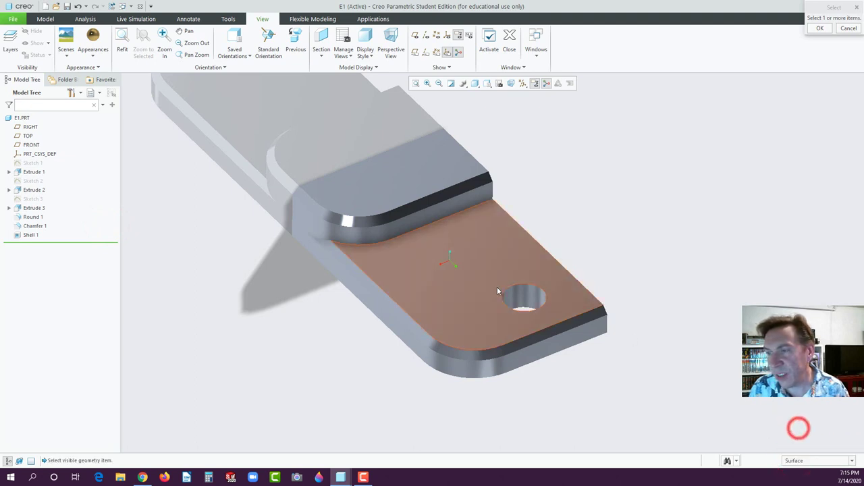
pyautogui.click(302, 202)
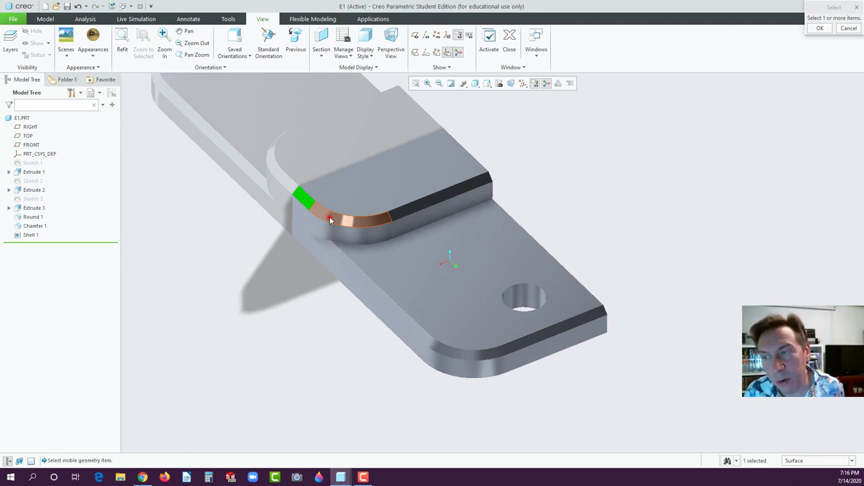
pyautogui.keyDown('ctrl'); pyautogui.click(330, 217); pyautogui.keyUp('ctrl')
pyautogui.keyDown('ctrl'); pyautogui.click(415, 209); pyautogui.keyUp('ctrl')
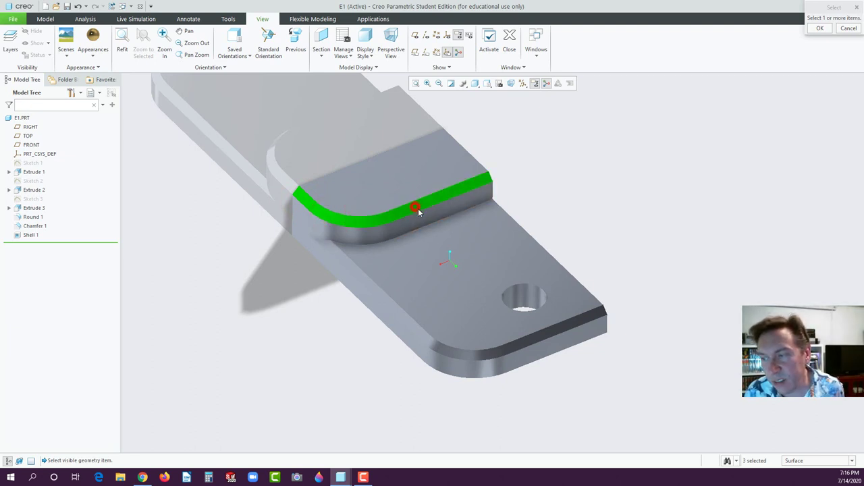
pyautogui.keyDown('ctrl'); pyautogui.click(376, 289); pyautogui.keyUp('ctrl')
# Add the front edge strip, hole walls and far side edge, then apply the gold.
pyautogui.keyDown('ctrl'); pyautogui.click(449, 352); pyautogui.keyUp('ctrl')
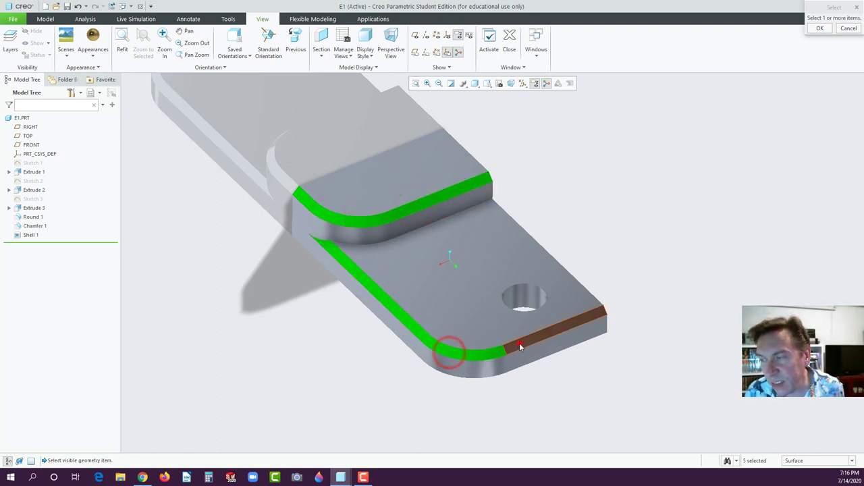
pyautogui.keyDown('ctrl'); pyautogui.click(519, 343); pyautogui.keyUp('ctrl')
pyautogui.keyDown('ctrl'); pyautogui.click(540, 300); pyautogui.keyUp('ctrl')
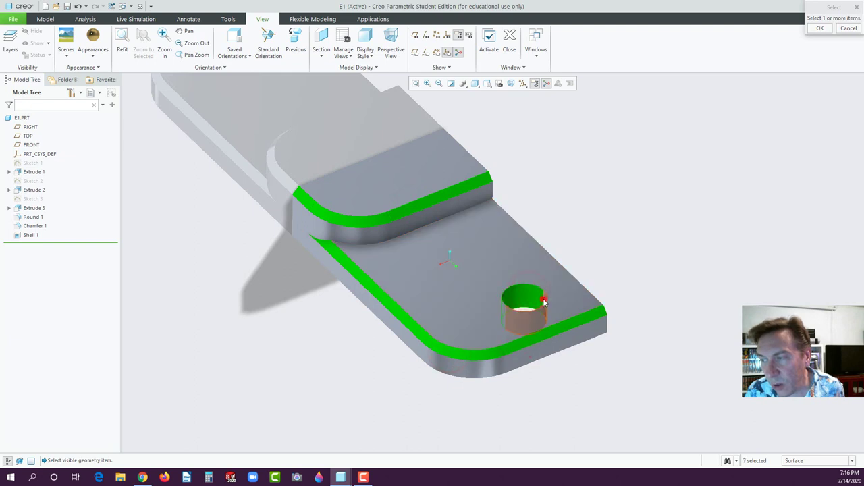
pyautogui.keyDown('ctrl'); pyautogui.click(540, 302); pyautogui.keyUp('ctrl')
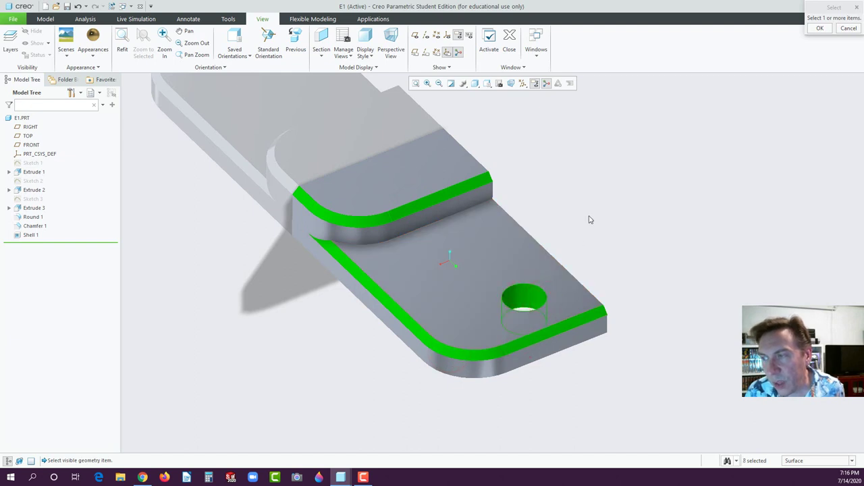
pyautogui.moveTo(589, 219); pyautogui.dragTo(509, 191, button='middle')
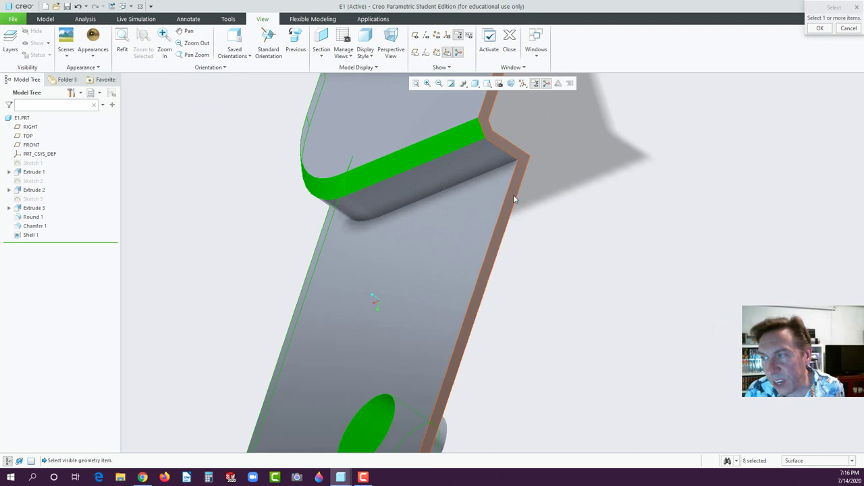
pyautogui.keyDown('ctrl'); pyautogui.click(513, 199); pyautogui.keyUp('ctrl')
pyautogui.scroll(-3, 565, 218)
pyautogui.scroll(3, 382, 214)
pyautogui.moveTo(382, 214); pyautogui.dragTo(455, 205, button='middle')
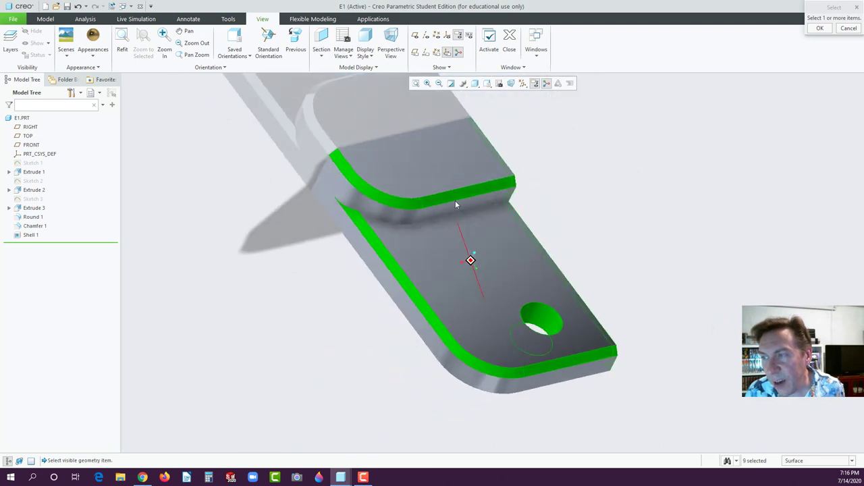
pyautogui.middleClick(567, 179)
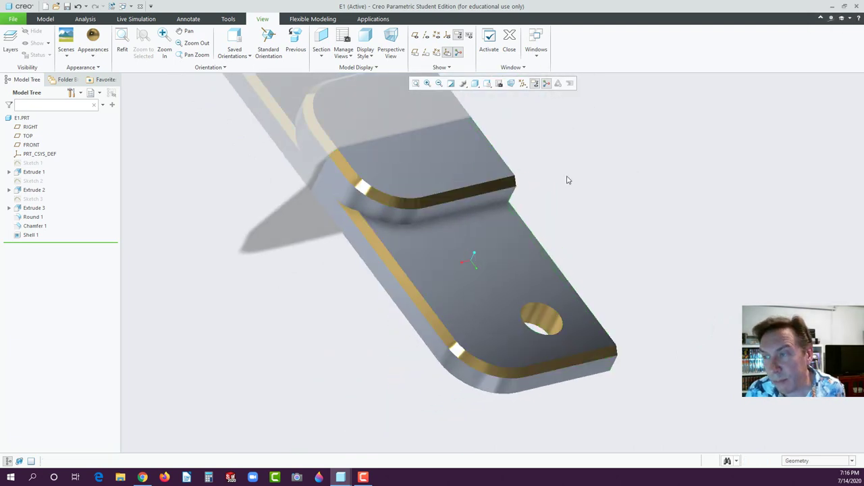
pyautogui.moveTo(590, 198)
pyautogui.mouseDown(button='middle')
pyautogui.moveTo(493, 193)
pyautogui.moveTo(583, 191)
pyautogui.moveTo(589, 203)
pyautogui.moveTo(579, 191)
pyautogui.mouseUp(button='middle')
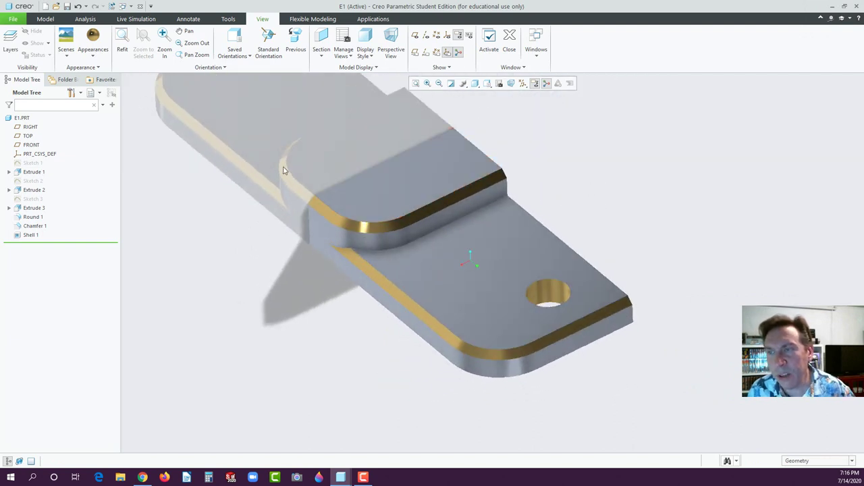
pyautogui.moveTo(340, 201)
pyautogui.mouseDown(button='middle')
pyautogui.moveTo(467, 213)
pyautogui.moveTo(439, 259)
pyautogui.moveTo(457, 243)
pyautogui.moveTo(500, 252)
pyautogui.moveTo(506, 234)
pyautogui.mouseUp(button='middle')
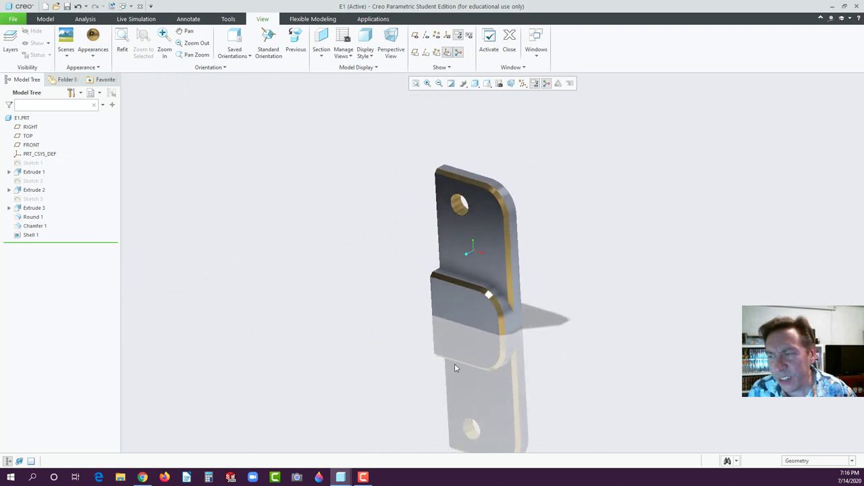
pyautogui.moveTo(484, 342); pyautogui.dragTo(459, 216, button='middle')
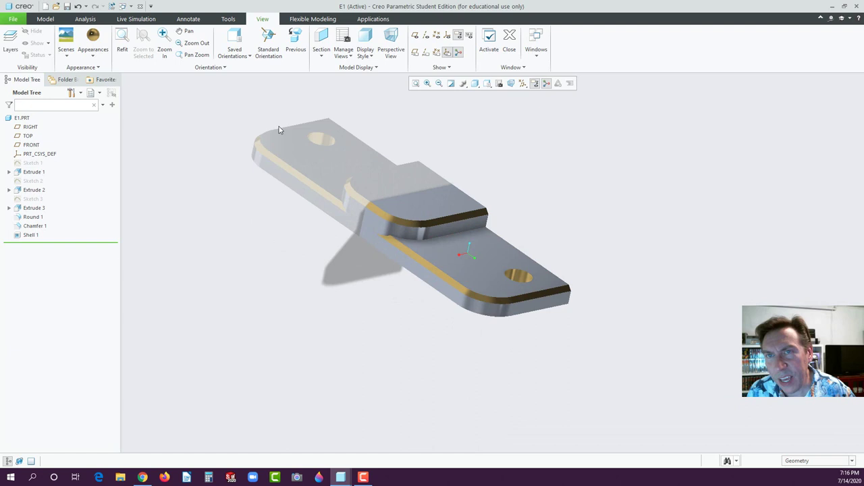
# In Edit Scene, set the floor plane to XY plane (-Z) and turn off the shadow.
pyautogui.click(65, 56)
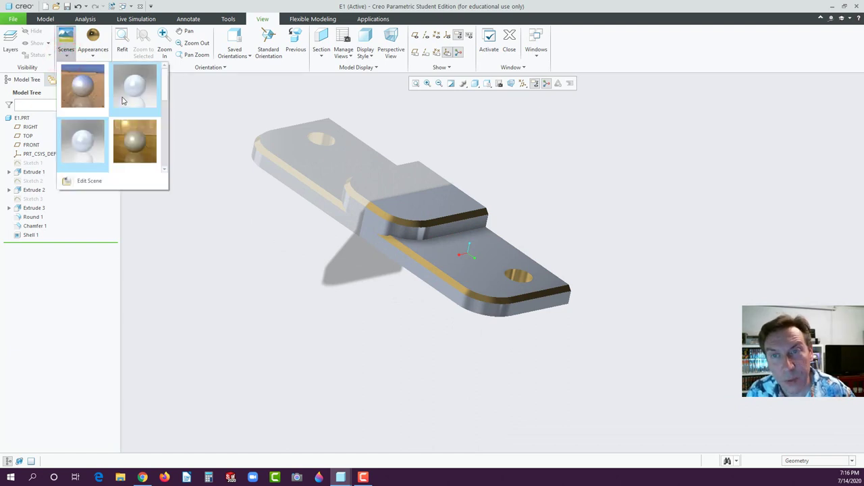
pyautogui.moveTo(163, 86); pyautogui.dragTo(160, 157)
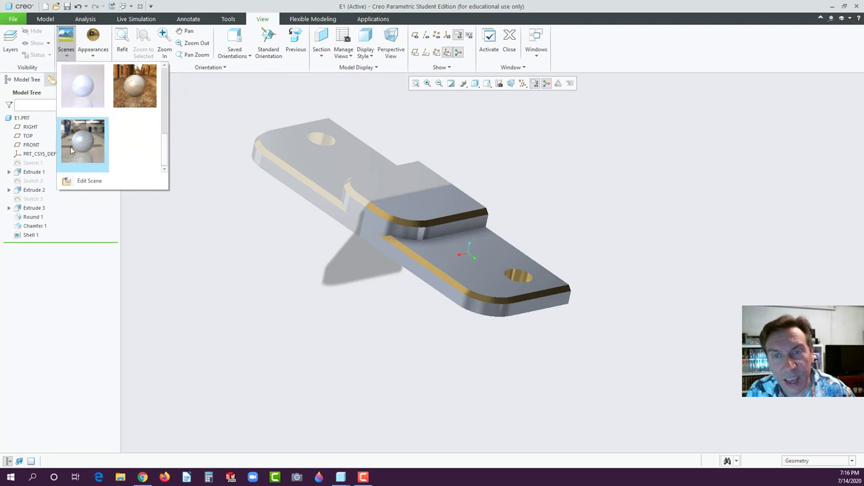
pyautogui.click(73, 181)
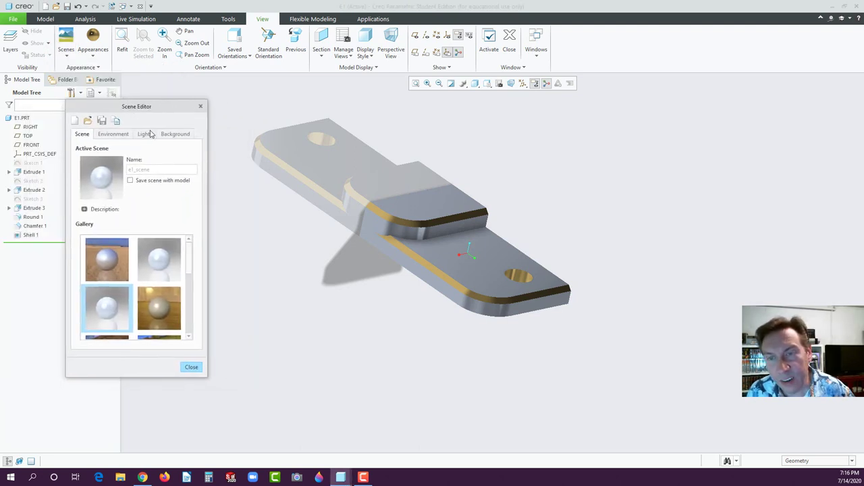
pyautogui.click(123, 136)
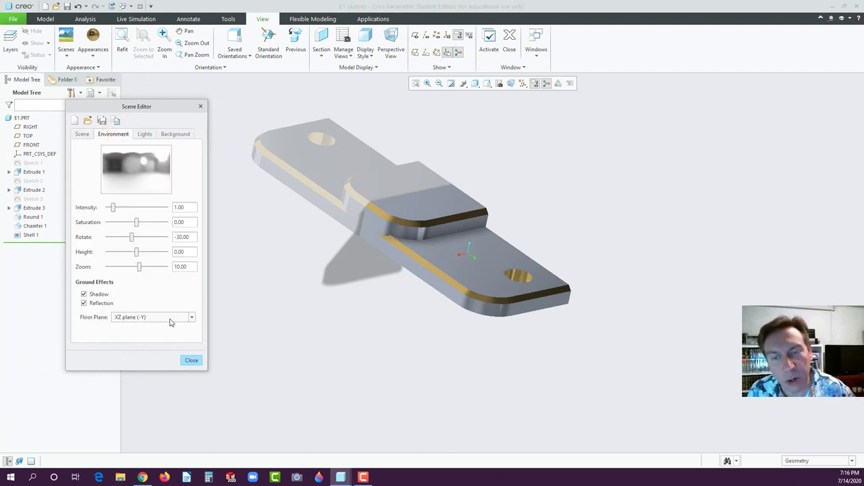
pyautogui.click(191, 318)
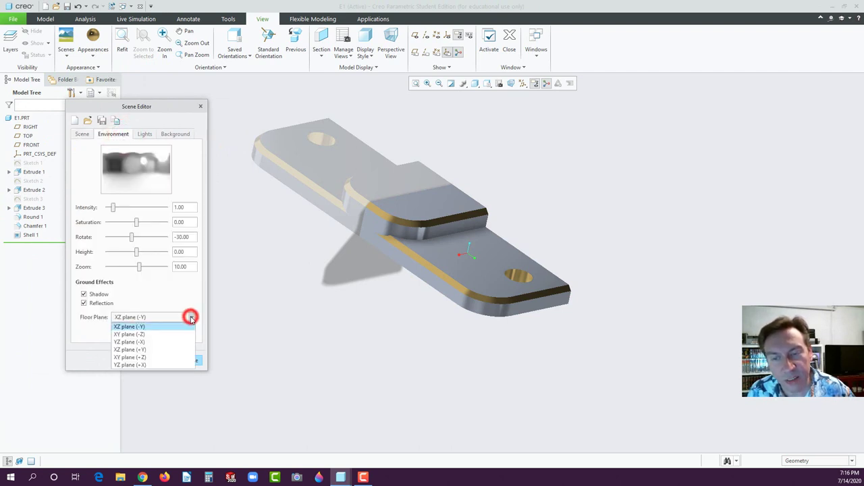
pyautogui.click(129, 334)
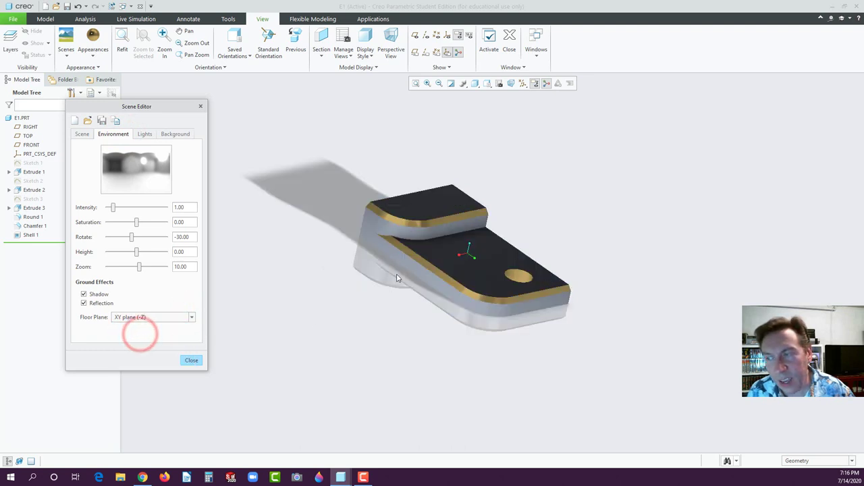
pyautogui.moveTo(399, 279)
pyautogui.mouseDown(button='middle')
pyautogui.moveTo(372, 286)
pyautogui.moveTo(324, 278)
pyautogui.moveTo(337, 310)
pyautogui.moveTo(399, 307)
pyautogui.mouseUp(button='middle')
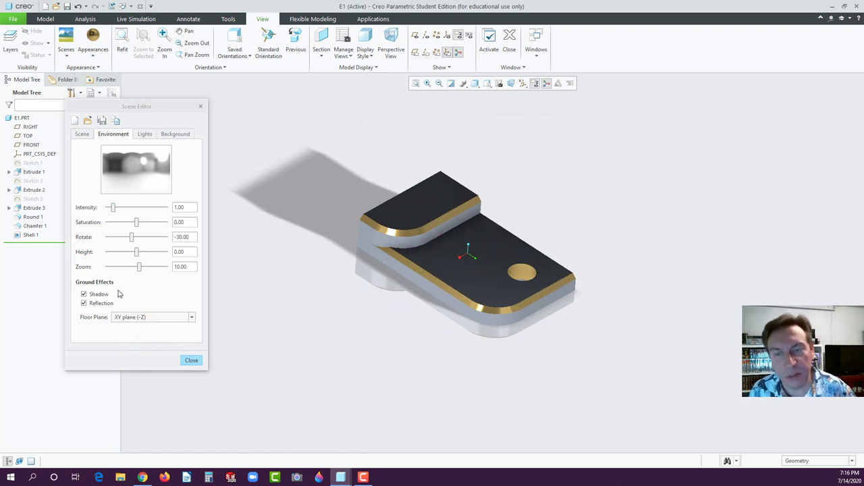
pyautogui.click(84, 294)
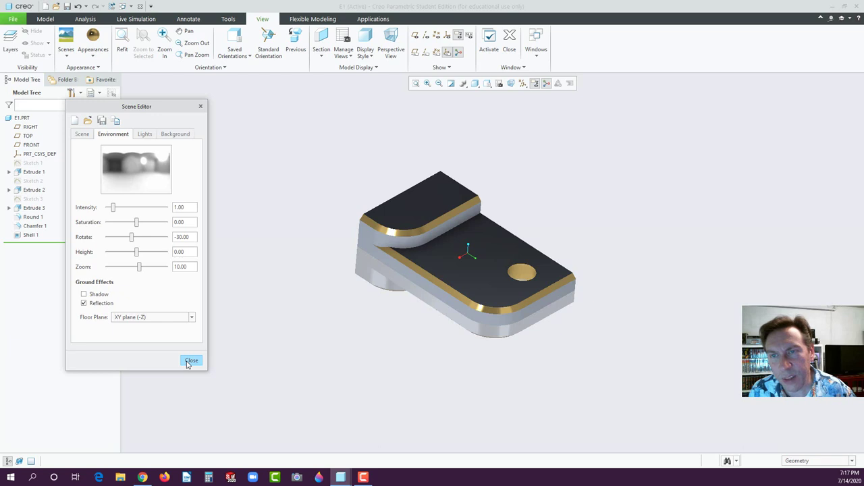
# Keep Environment as the scene background, review the lights, and close the scene settings.
pyautogui.click(169, 134)
pyautogui.click(170, 166)
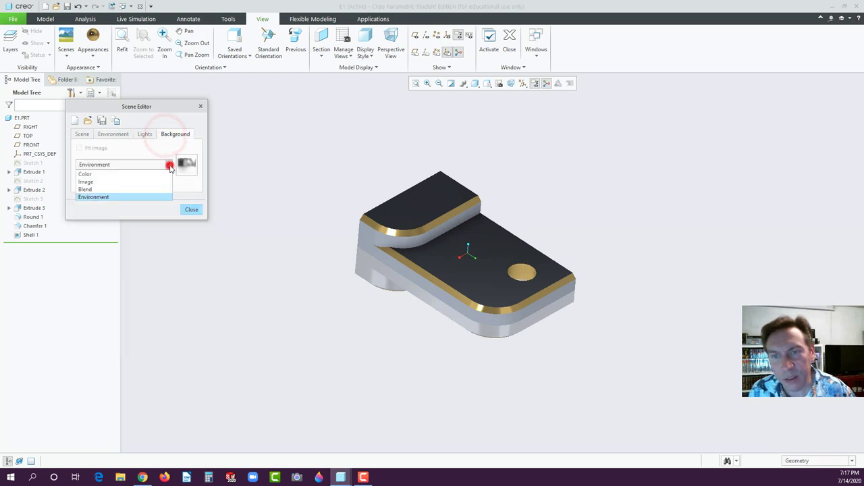
pyautogui.click(170, 166)
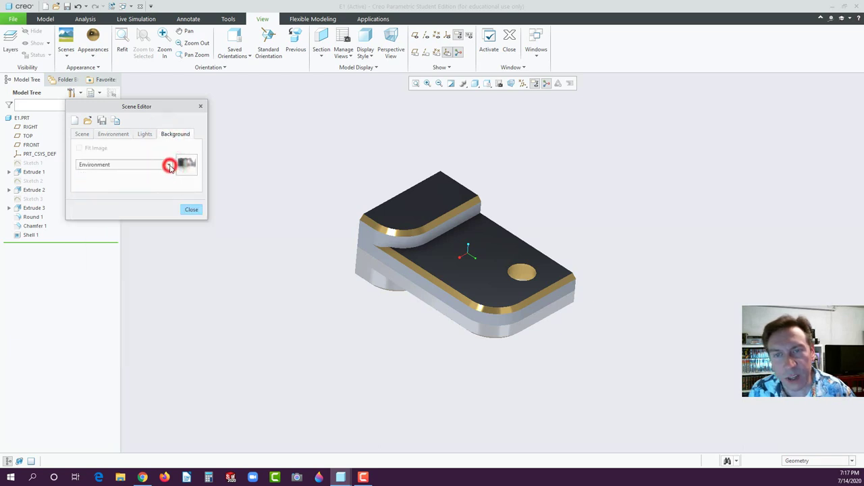
pyautogui.click(146, 135)
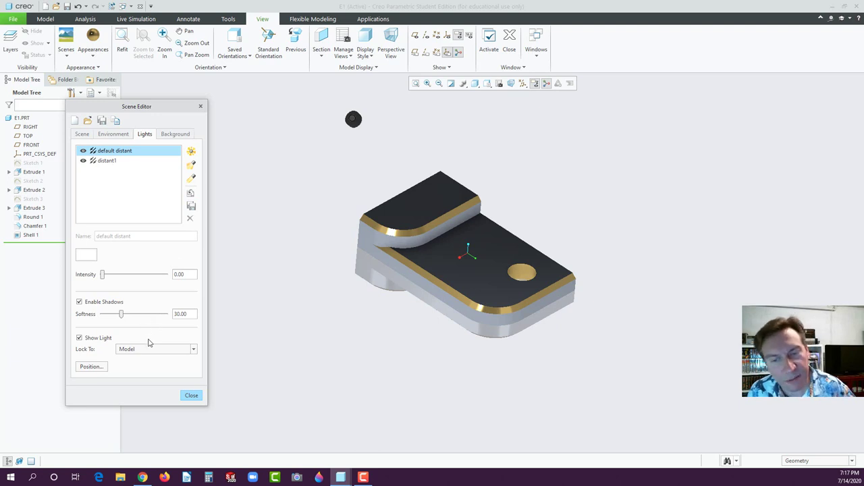
pyautogui.click(192, 397)
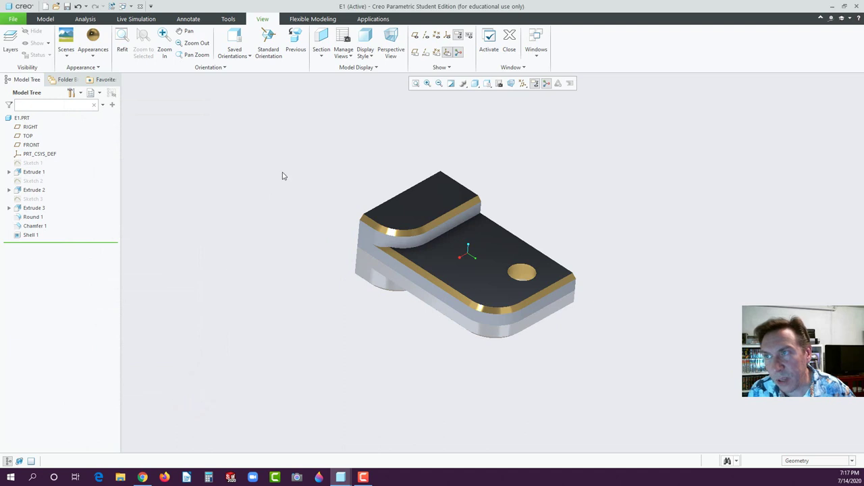
# Switch to perspective view, zoom in on the bracket, and show the Applications tools.
pyautogui.click(395, 43)
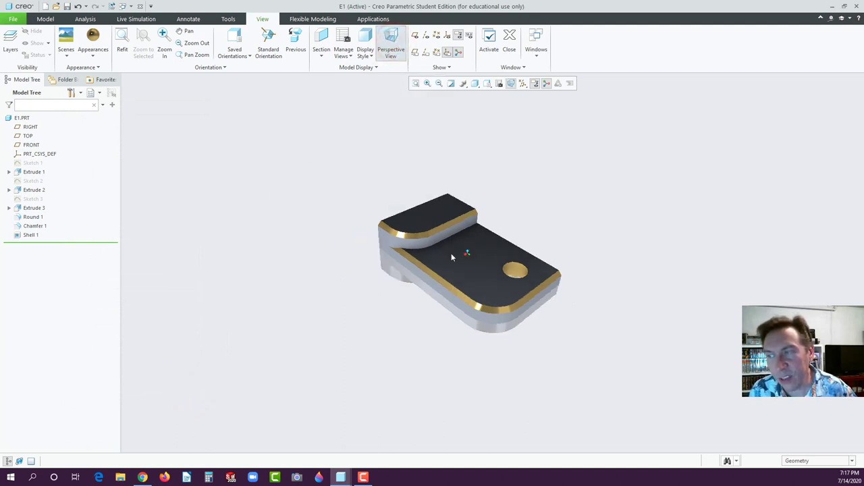
pyautogui.scroll(2, 508, 285)
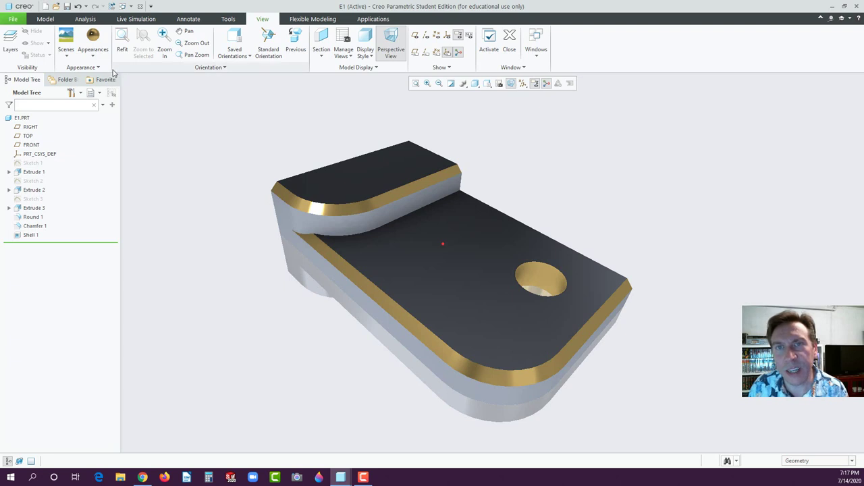
pyautogui.click(368, 19)
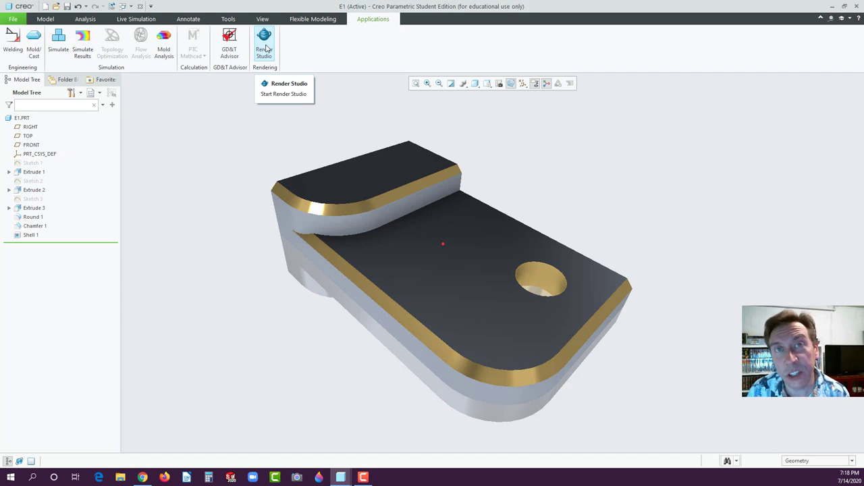
# Launch Render Studio from the Applications tab.
pyautogui.click(265, 46)
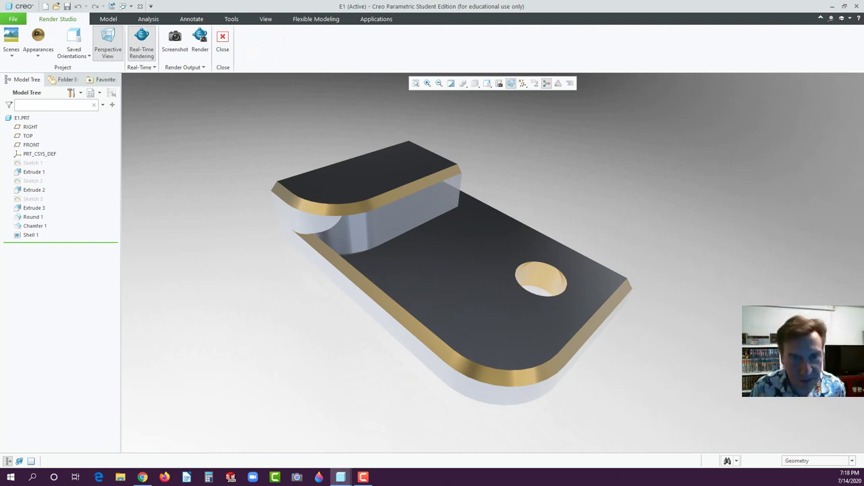
# Open Resource Monitor from Task Manager's Performance tab and move it right to see per-core load.
pyautogui.hotkey('ctrl', 'shift', 'Escape')
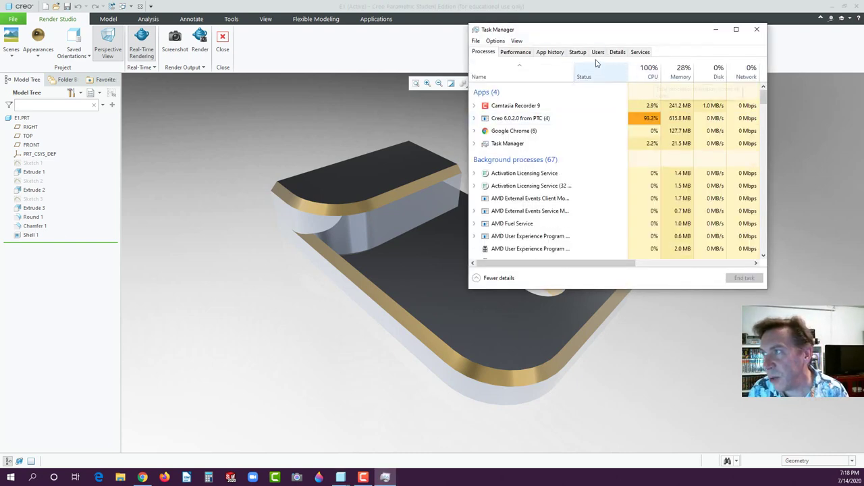
pyautogui.click(525, 52)
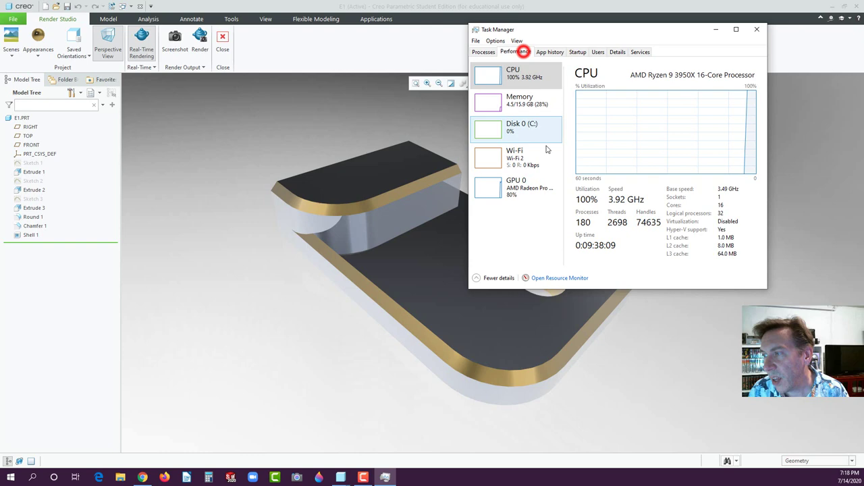
pyautogui.click(550, 278)
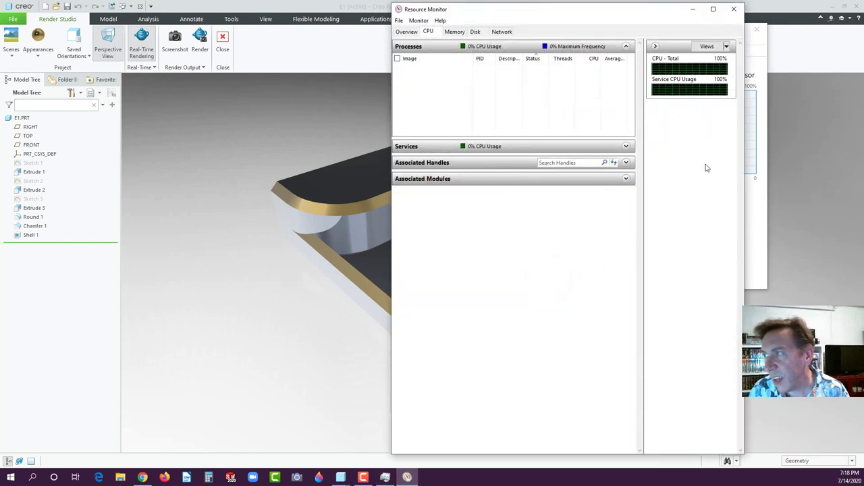
pyautogui.moveTo(627, 15); pyautogui.dragTo(678, 14)
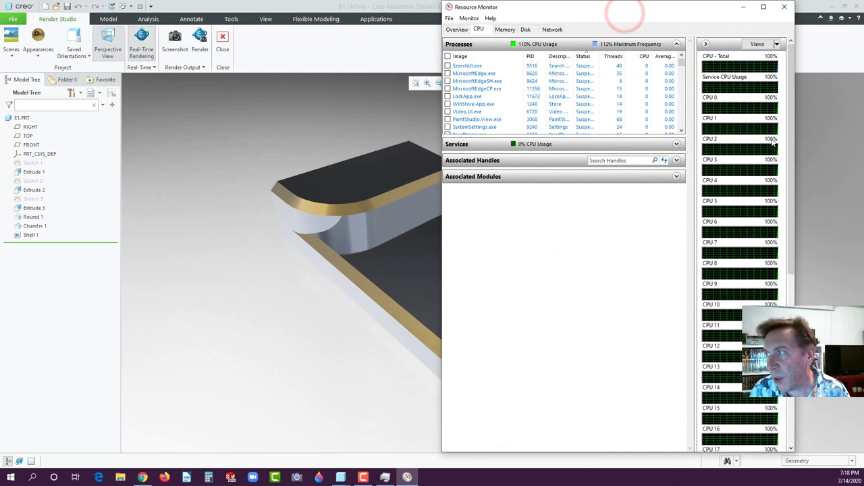
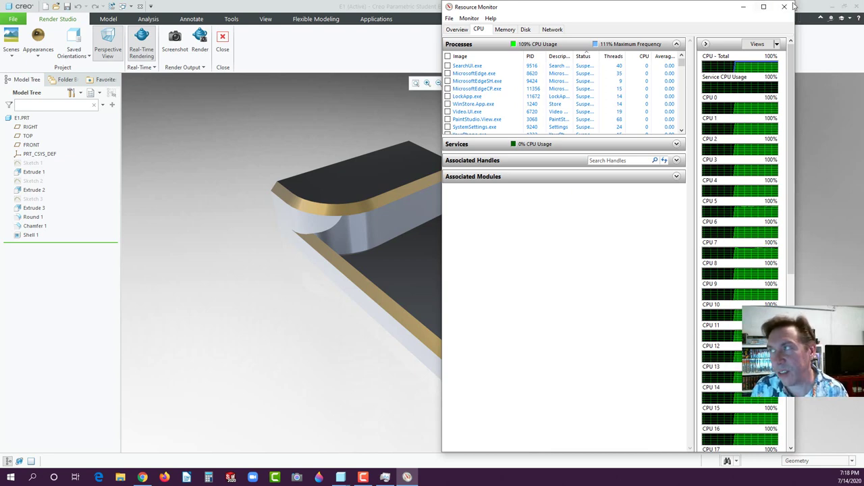
# Close Resource Monitor and Task Manager and switch off real-time rendering.
pyautogui.click(789, 7)
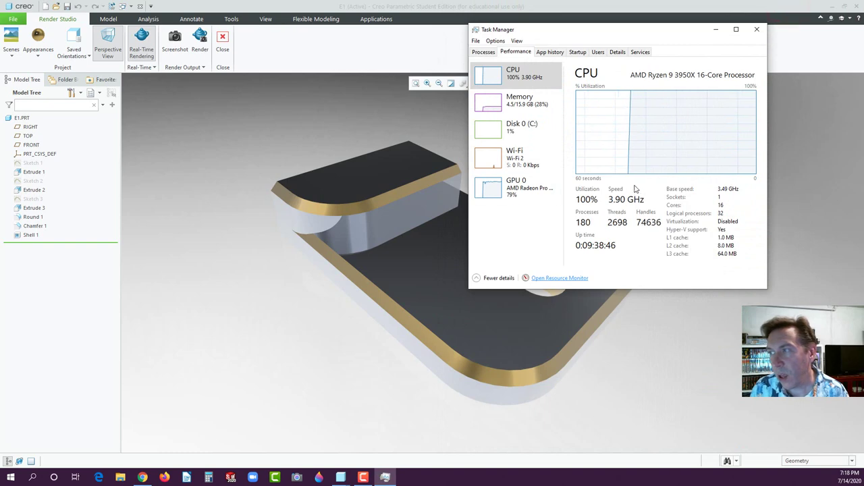
pyautogui.click(757, 29)
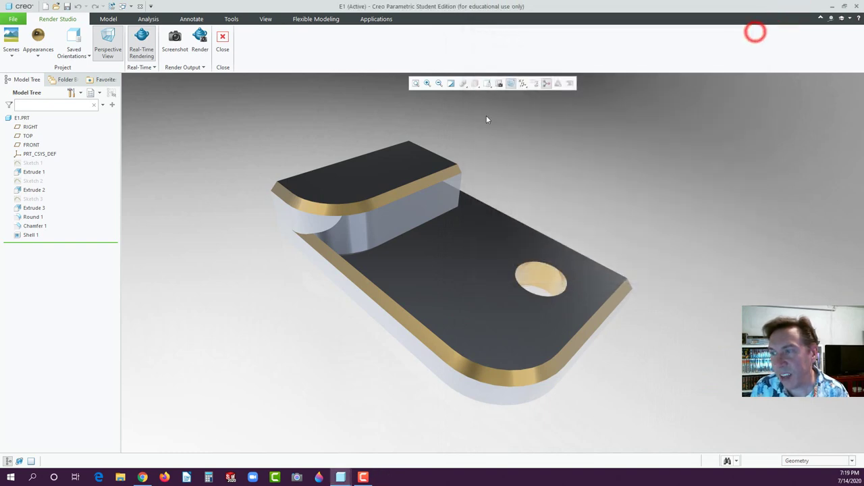
pyautogui.click(141, 50)
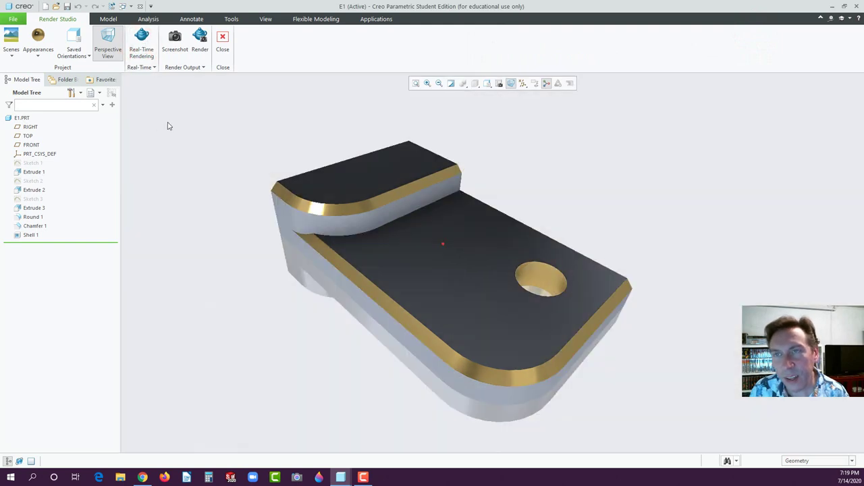
# Turn on the ground shadow in the scene's Environment settings.
pyautogui.click(11, 57)
pyautogui.click(31, 181)
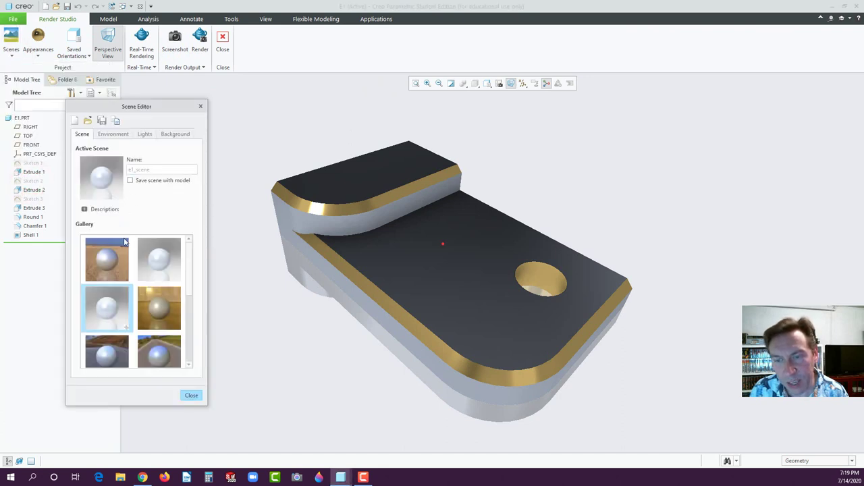
pyautogui.click(113, 134)
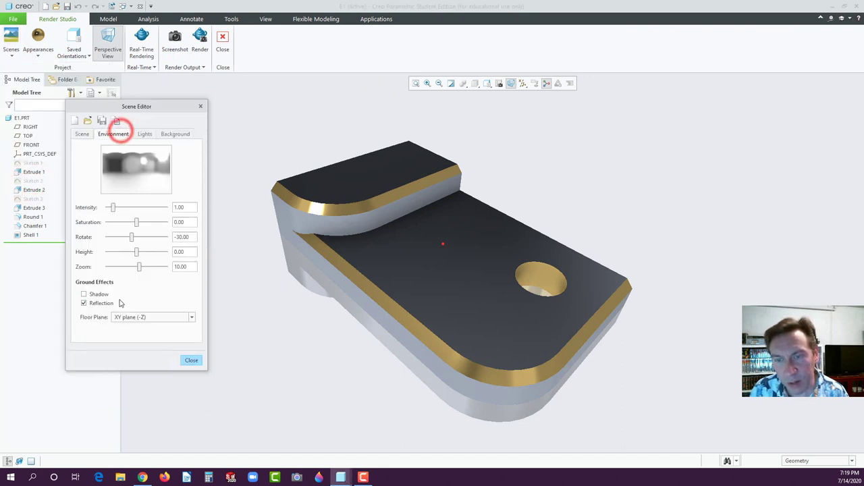
pyautogui.click(85, 295)
pyautogui.click(189, 360)
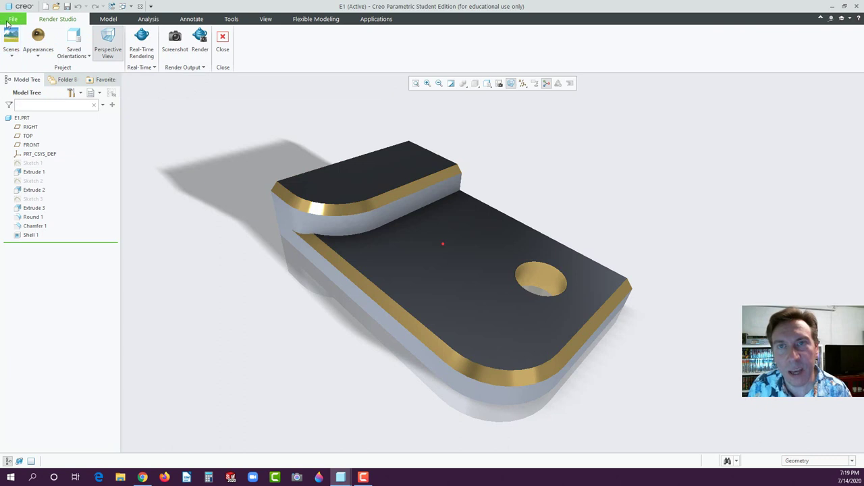
# Round the step, ledge, upper curved and hole edges of E1 with radius 0.01.
pyautogui.click(108, 18)
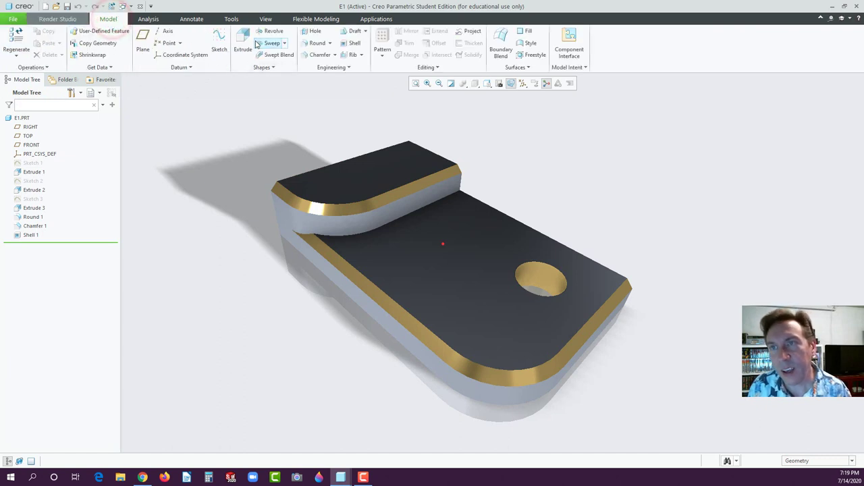
pyautogui.click(319, 44)
pyautogui.click(104, 41)
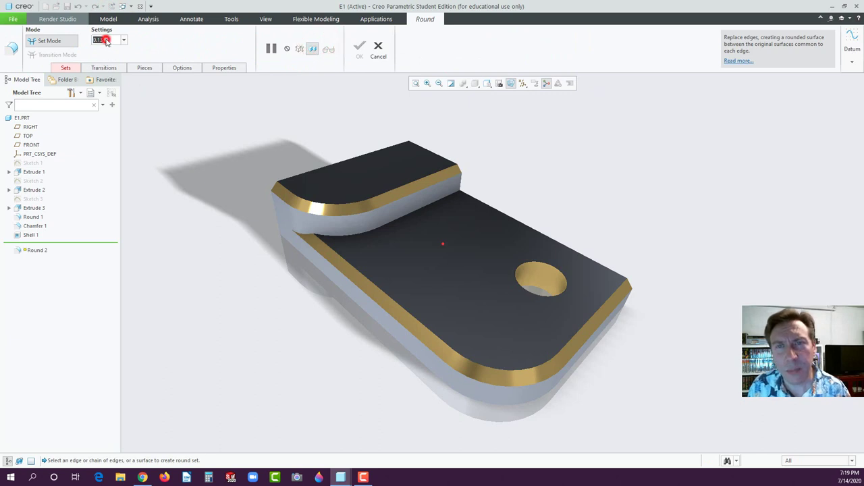
pyautogui.write('.0')
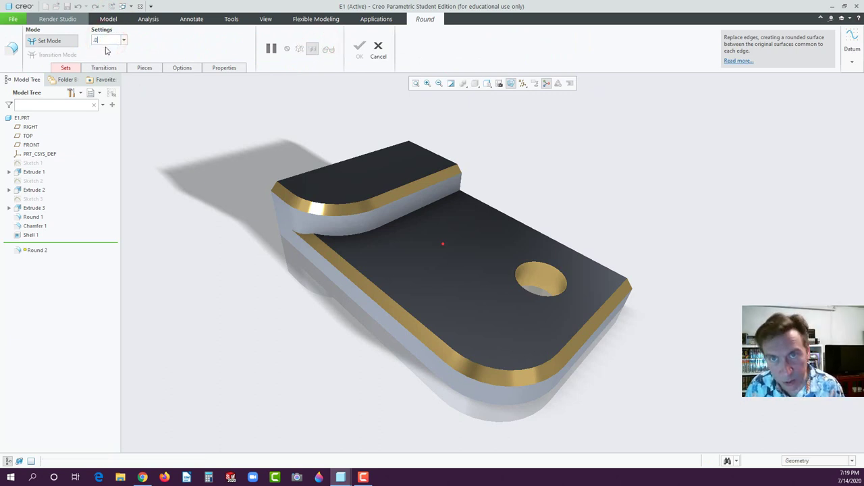
pyautogui.write('1')
pyautogui.press('Return')
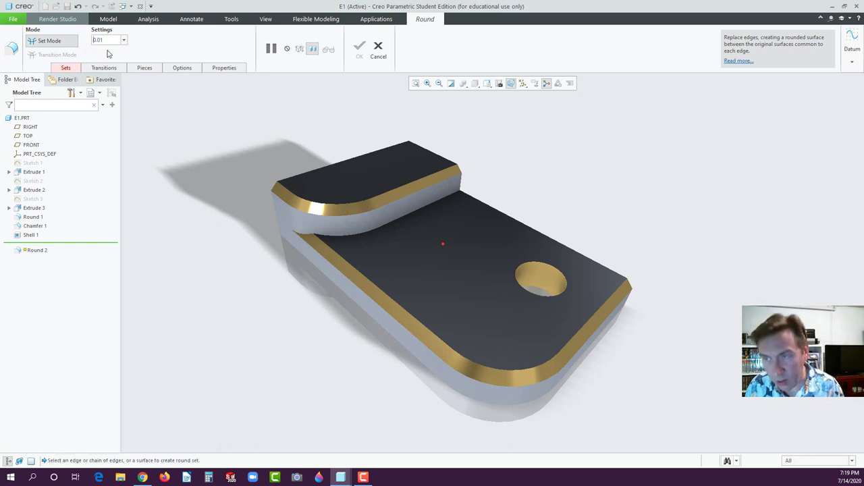
pyautogui.click(385, 228)
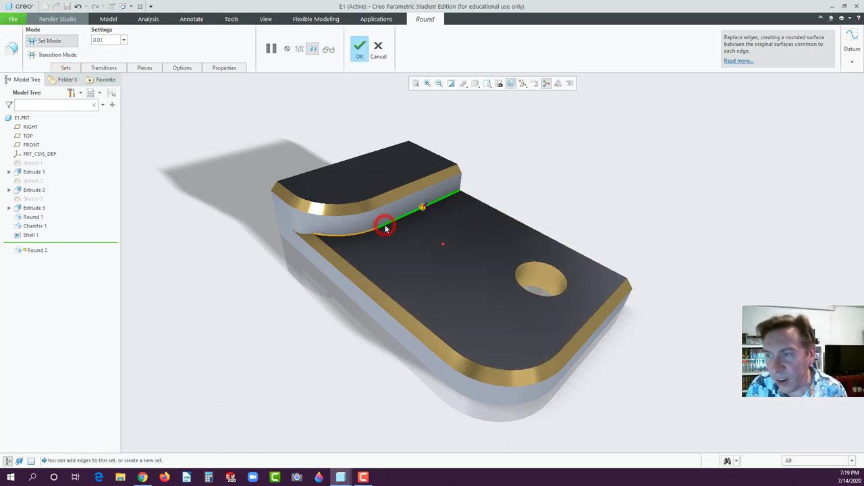
pyautogui.click(351, 266)
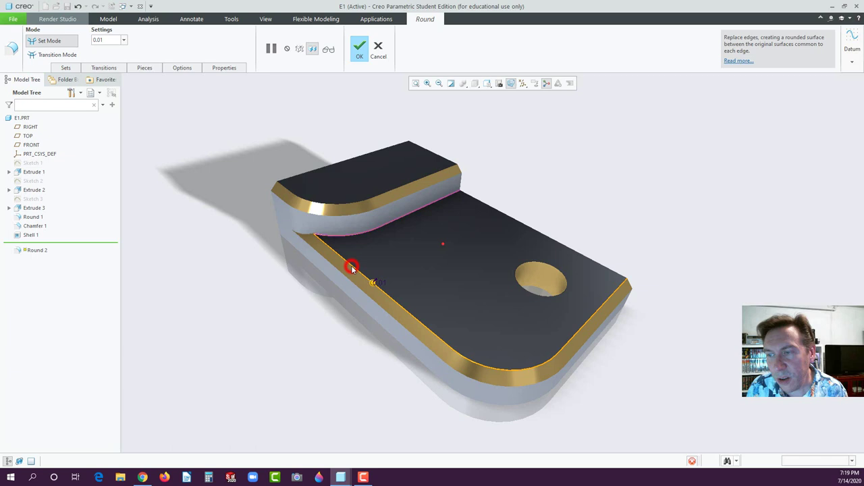
pyautogui.click(341, 214)
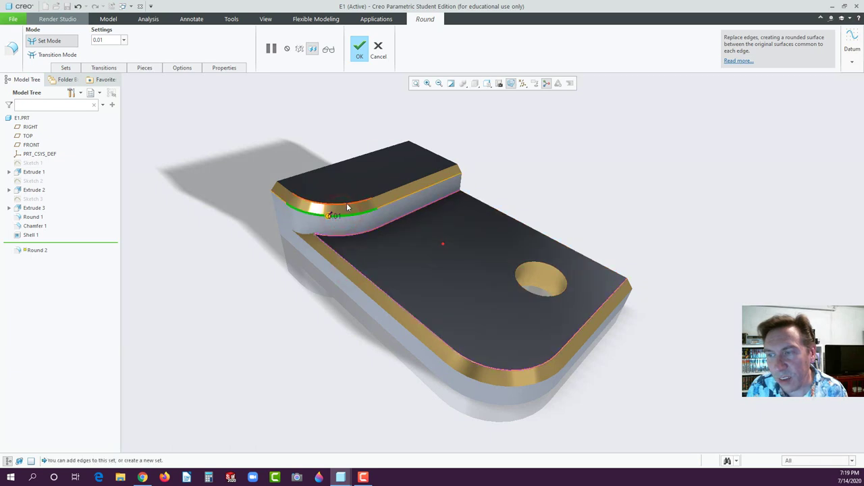
pyautogui.click(518, 281)
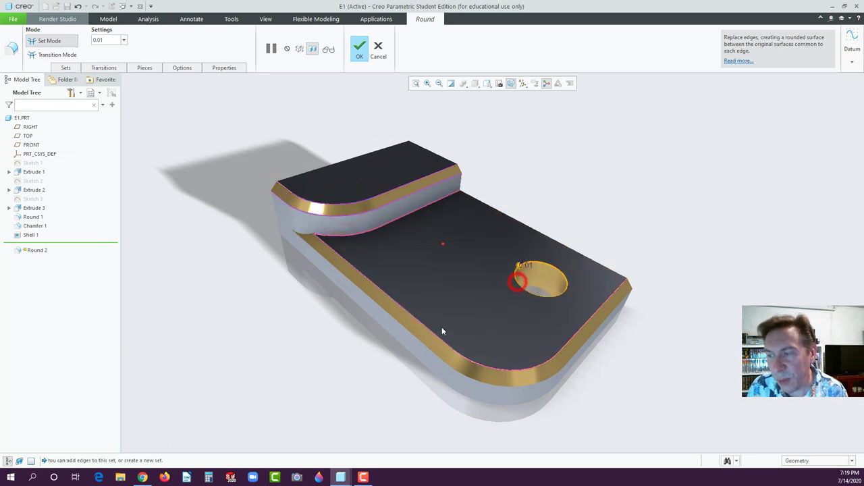
pyautogui.click(419, 338)
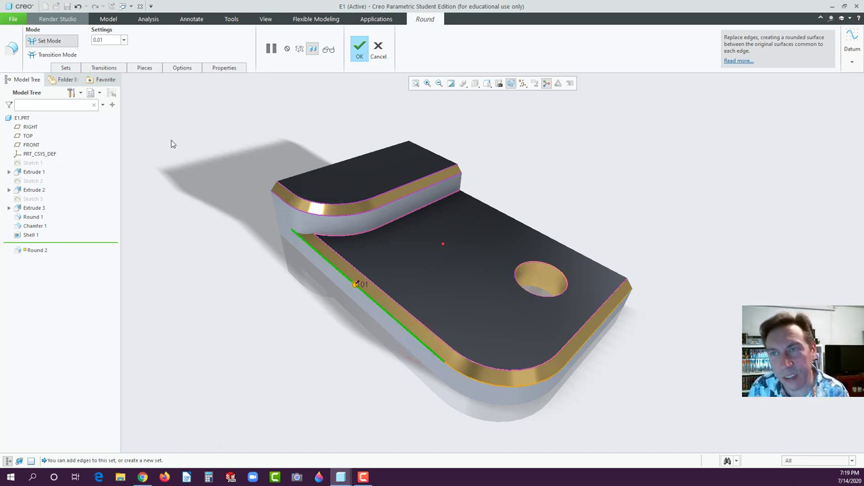
pyautogui.click(358, 51)
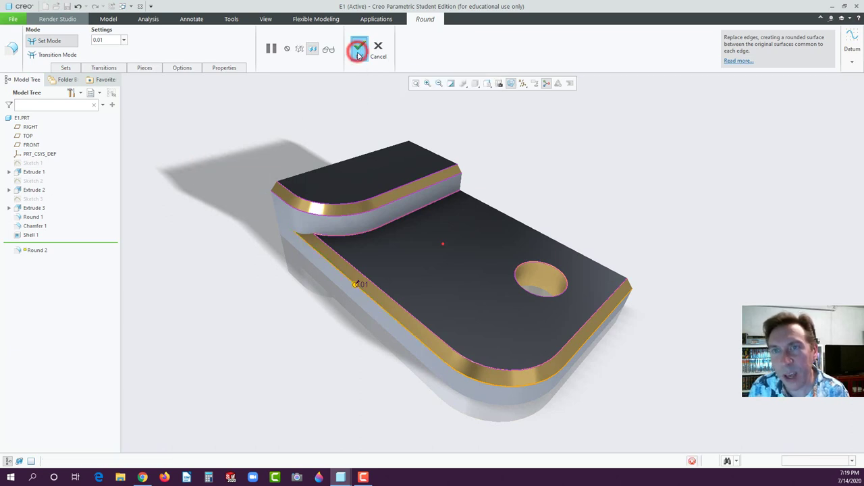
# Leave and re-enter Render Studio to render the rounded E1 part.
pyautogui.click(372, 19)
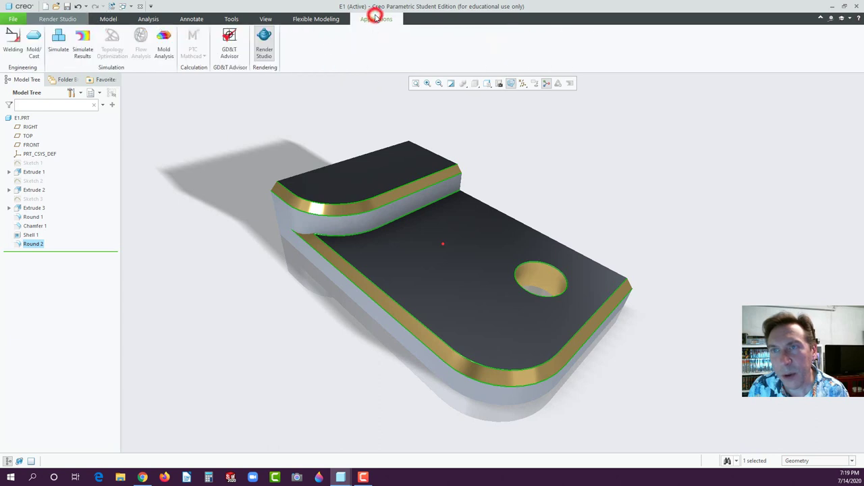
pyautogui.click(264, 42)
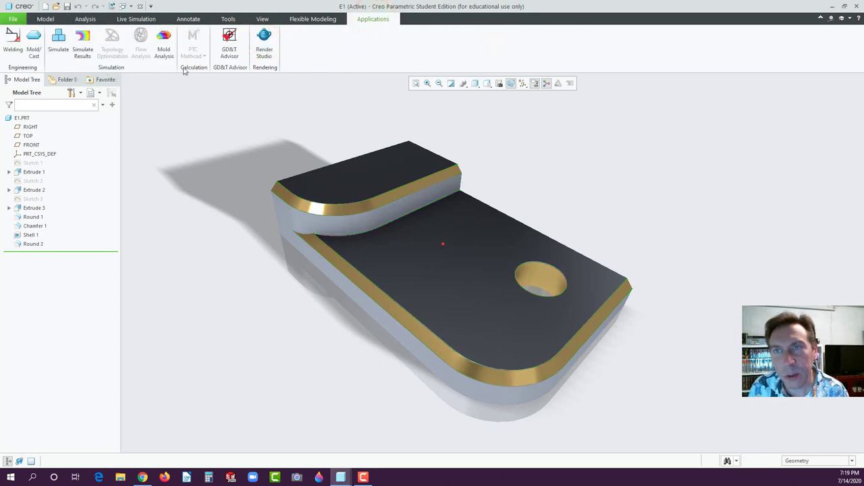
pyautogui.click(262, 19)
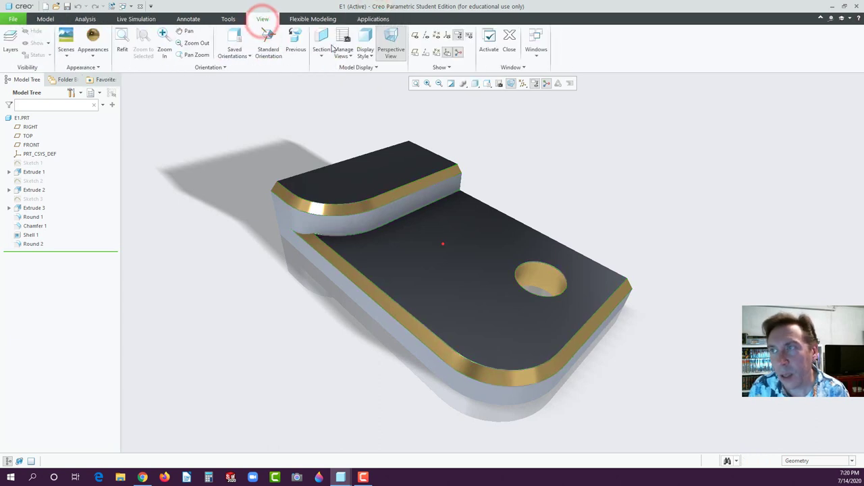
pyautogui.click(382, 20)
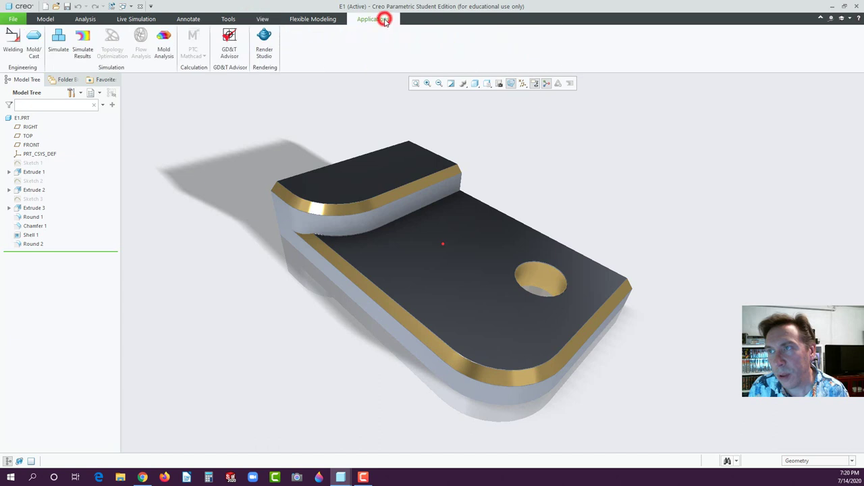
pyautogui.click(264, 42)
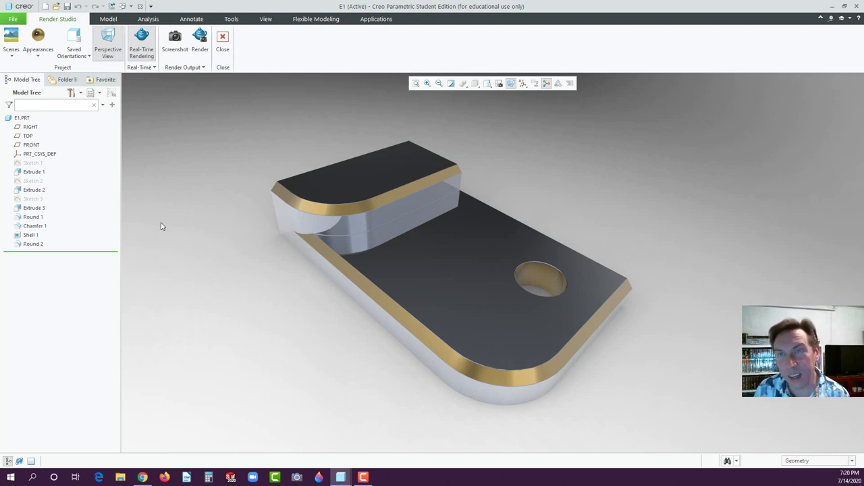
# Switch off real-time rendering and close Render Studio, returning to modelling.
pyautogui.click(146, 54)
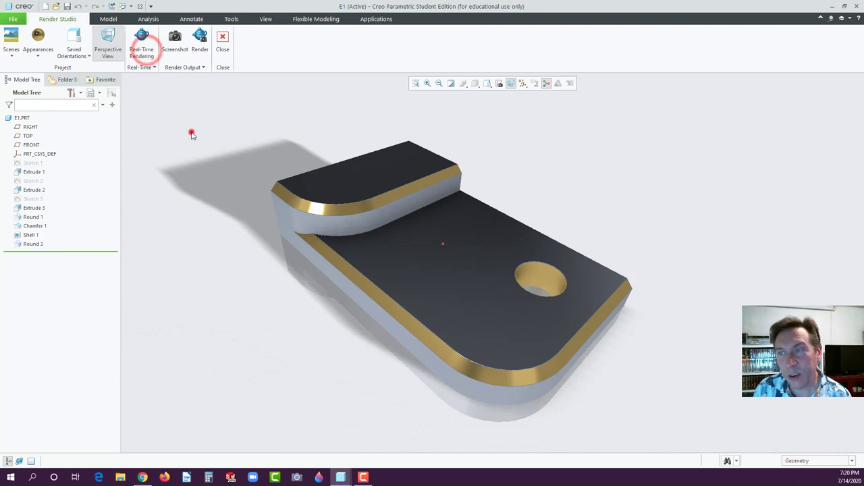
pyautogui.click(223, 42)
pyautogui.click(230, 134)
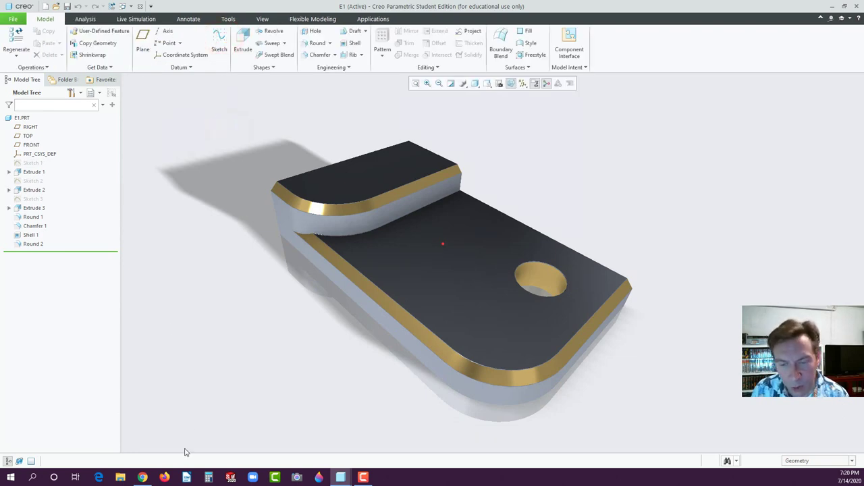
# Scroll the Creo 4_0 Basic 2018 rev b.pdf manual to page 24 and download it.
pyautogui.click(142, 478)
pyautogui.scroll(-20, 396, 290)
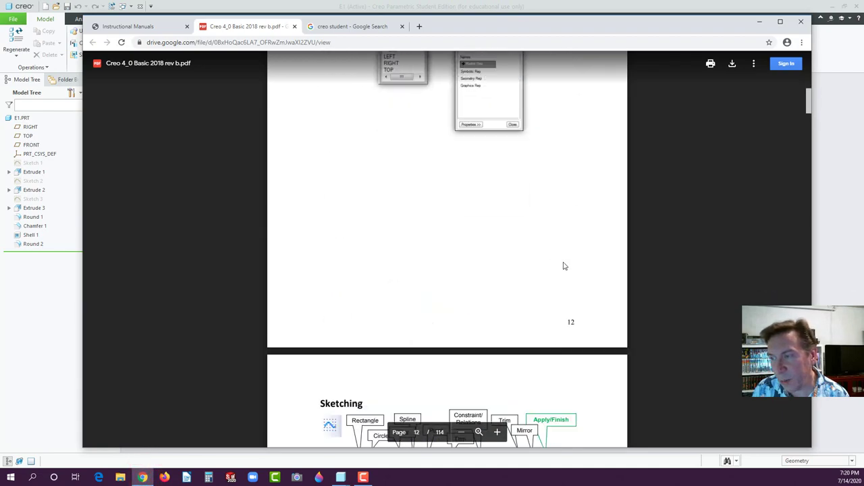
pyautogui.scroll(-10, 605, 243)
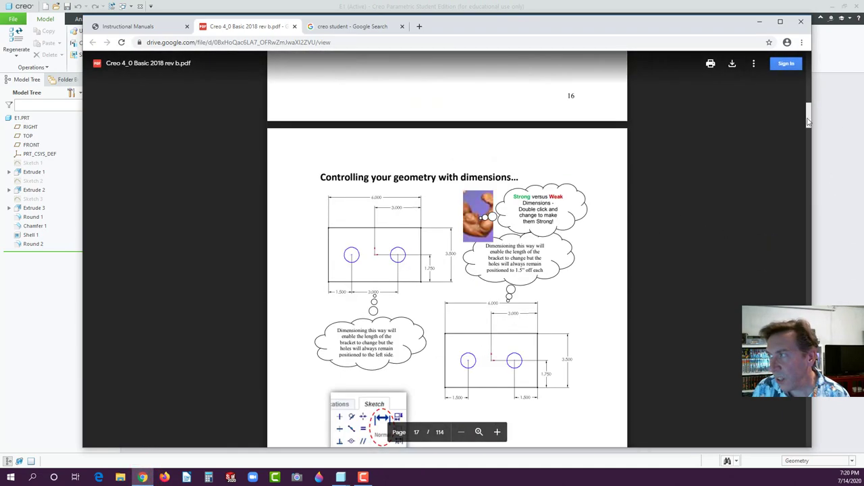
pyautogui.moveTo(811, 122); pyautogui.dragTo(805, 137)
pyautogui.scroll(-3, 804, 137)
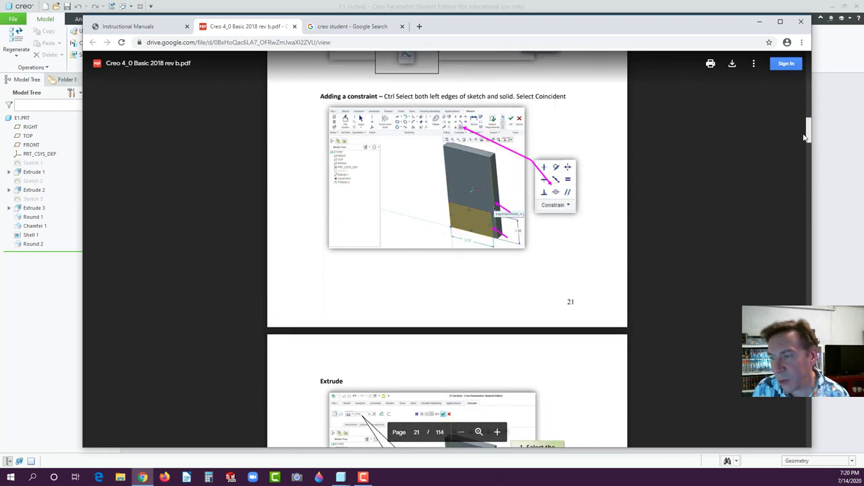
pyautogui.scroll(-2, 423, 260)
pyautogui.scroll(-10, 423, 260)
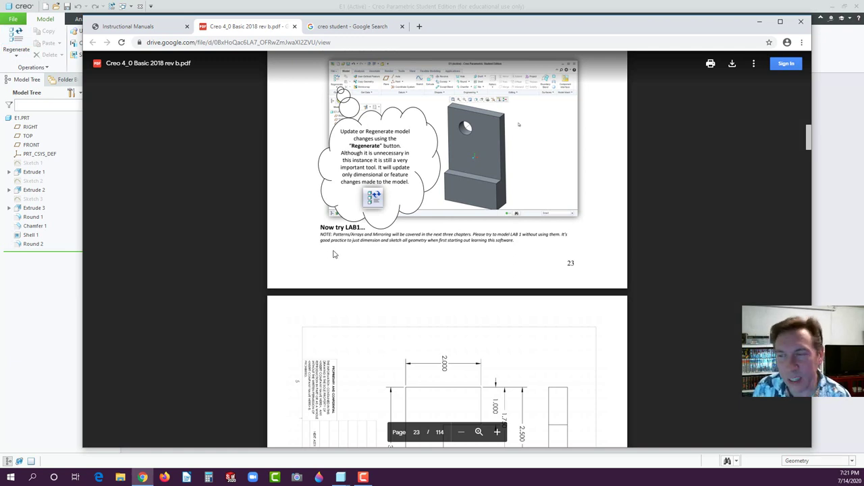
pyautogui.scroll(-3, 328, 260)
pyautogui.scroll(-4, 332, 256)
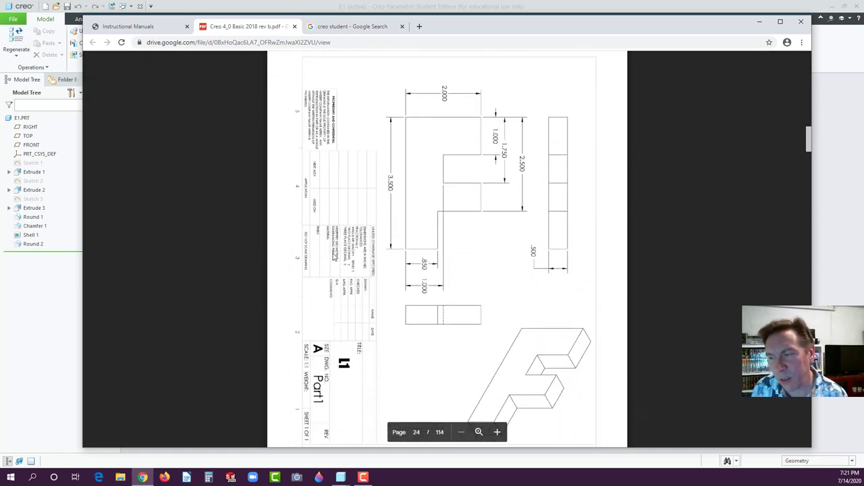
pyautogui.scroll(4, 331, 252)
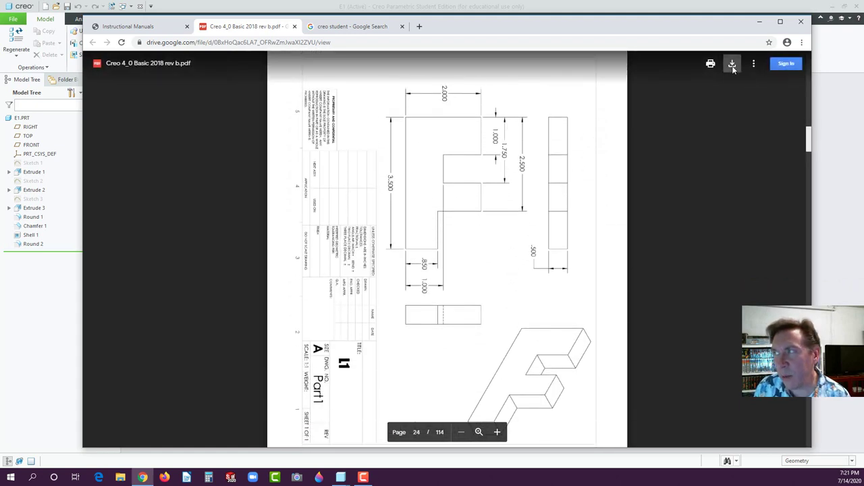
pyautogui.click(732, 63)
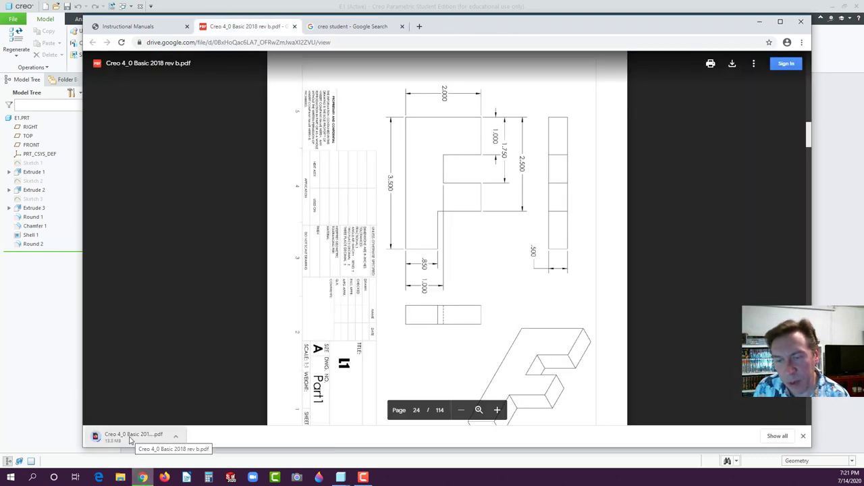
# Open the downloaded Creo manual PDF and rotate its pages clockwise.
pyautogui.click(131, 439)
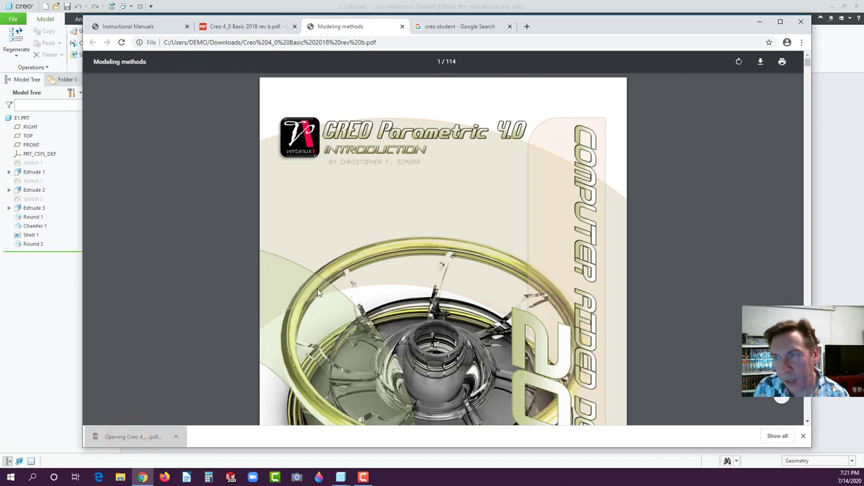
pyautogui.scroll(-1, 402, 214)
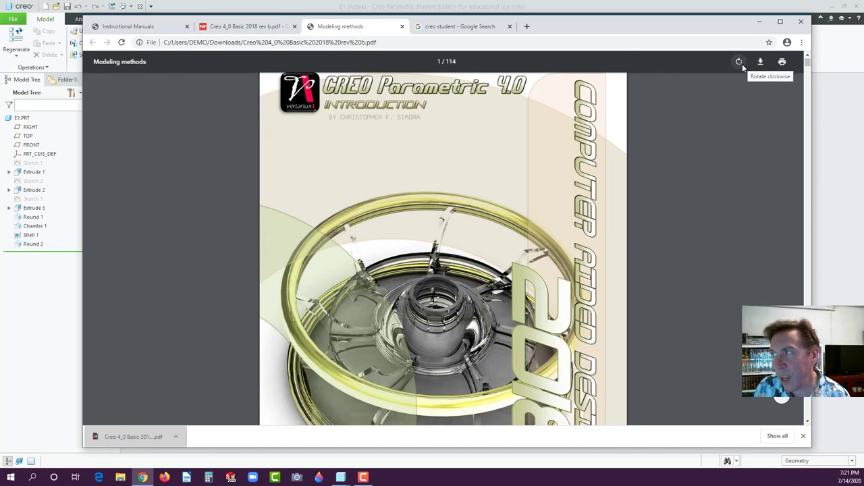
pyautogui.moveTo(808, 61); pyautogui.dragTo(807, 94)
pyautogui.click(738, 61)
pyautogui.doubleClick(738, 62)
# Scroll to the drawing pages and rotate them until they stand upright.
pyautogui.scroll(-8, 714, 163)
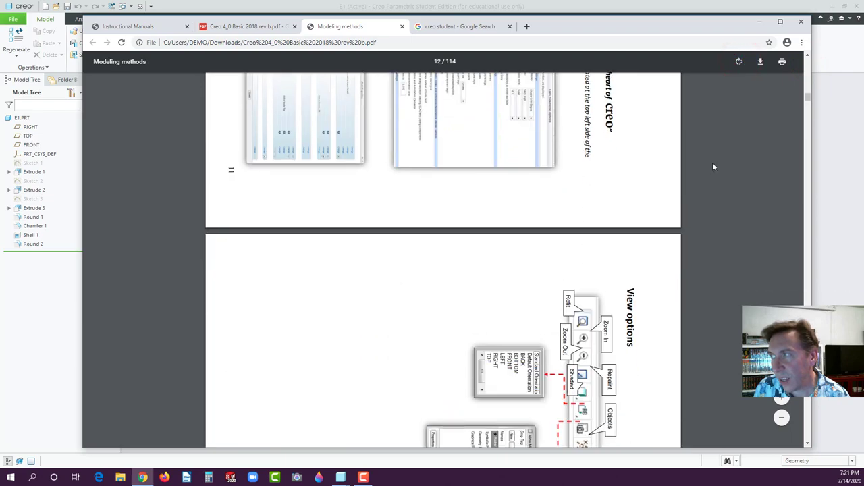
pyautogui.scroll(-5, 715, 165)
pyautogui.scroll(-4, 756, 142)
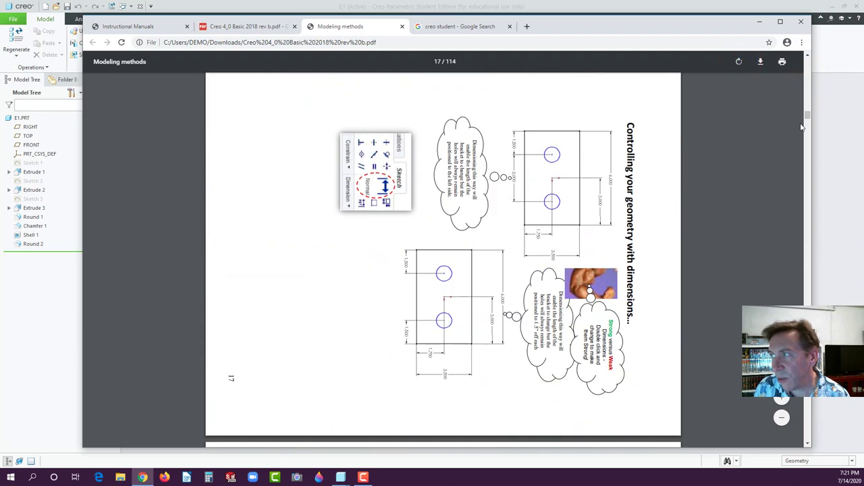
pyautogui.moveTo(807, 116); pyautogui.dragTo(808, 133)
pyautogui.scroll(-10, 807, 118)
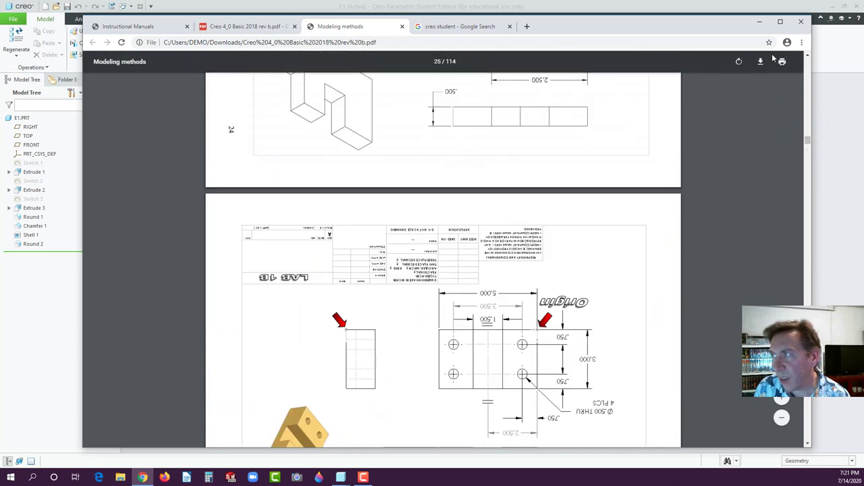
pyautogui.click(739, 61)
pyautogui.click(739, 61)
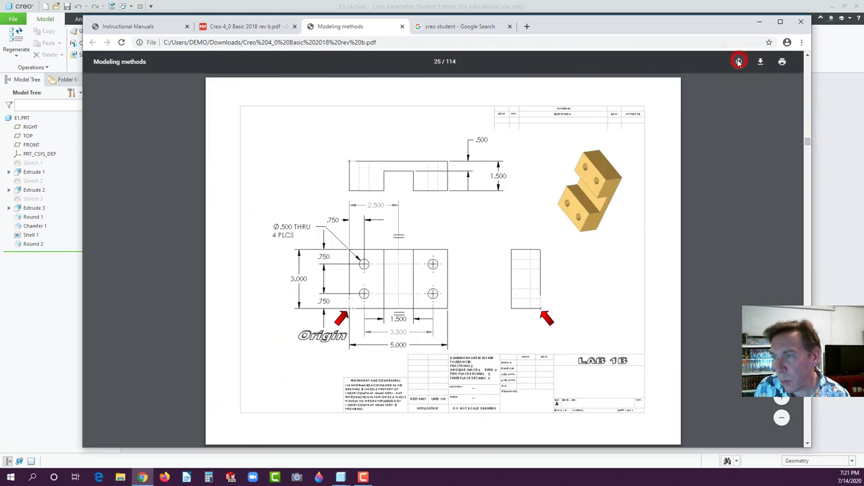
# View the L1 drawing on page 24, then close the Chrome window.
pyautogui.scroll(5, 574, 243)
pyautogui.scroll(-1, 574, 243)
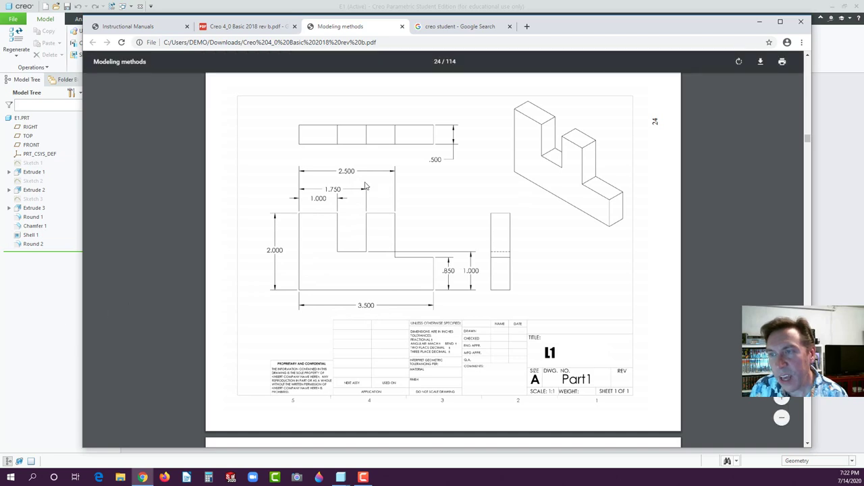
pyautogui.click(566, 26)
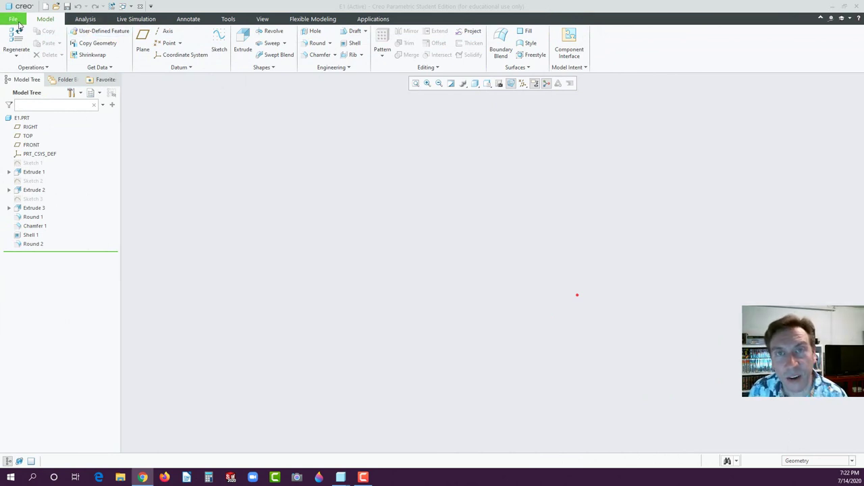
# Create the new solid part L1 and select its FRONT datum plane.
pyautogui.click(45, 7)
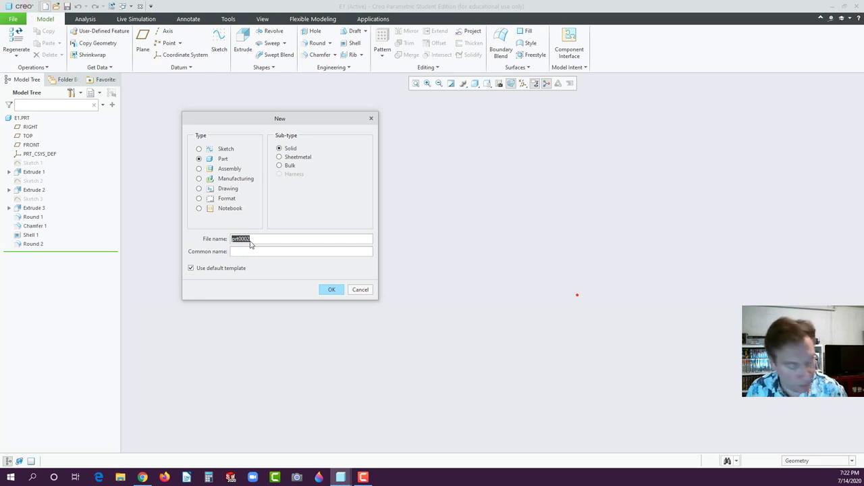
pyautogui.write('L1')
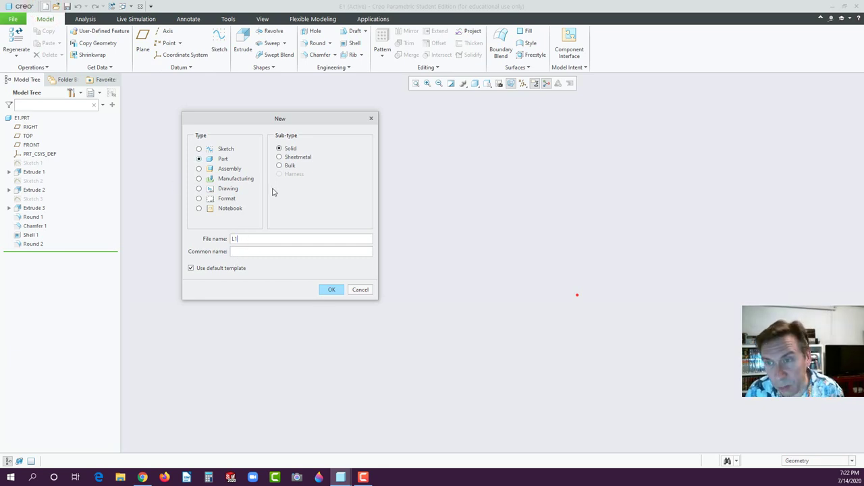
pyautogui.click(331, 289)
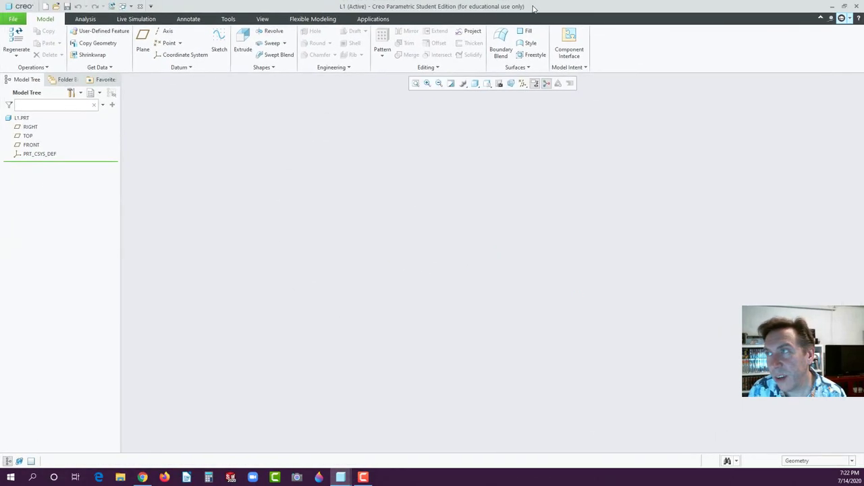
pyautogui.click(29, 145)
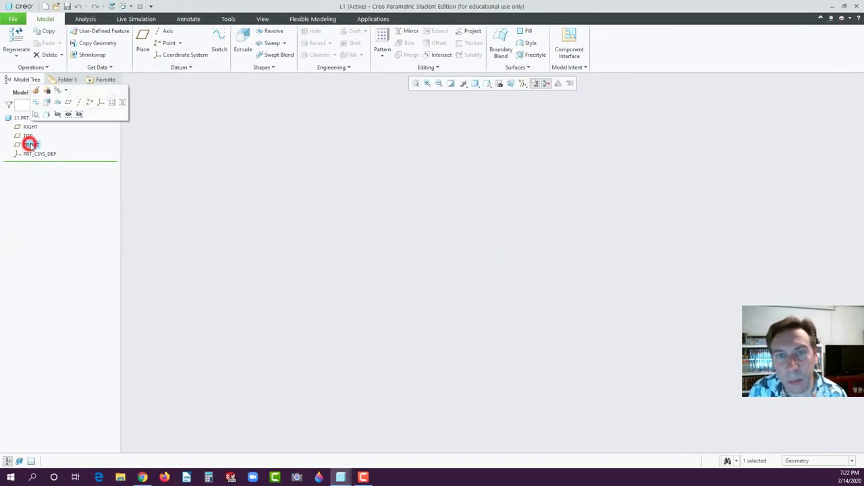
# Sketch on FRONT a vertical line up from the origin and dimension it to 2.00.
pyautogui.click(36, 102)
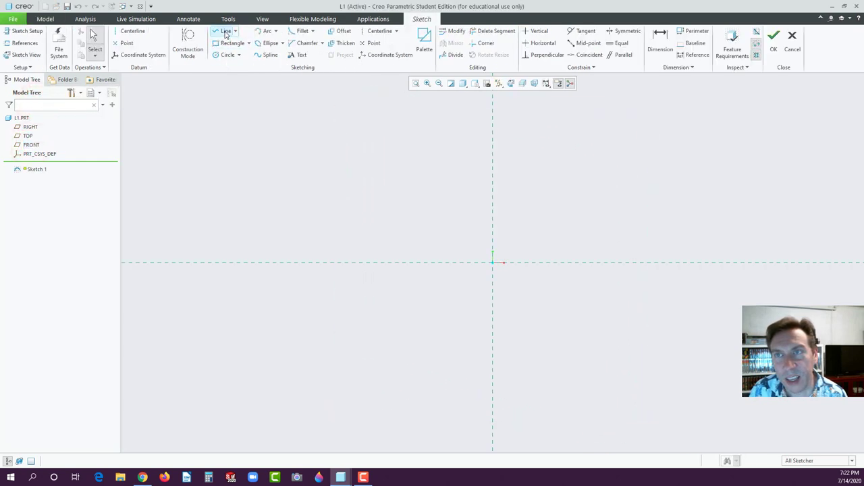
pyautogui.click(225, 32)
pyautogui.click(494, 263)
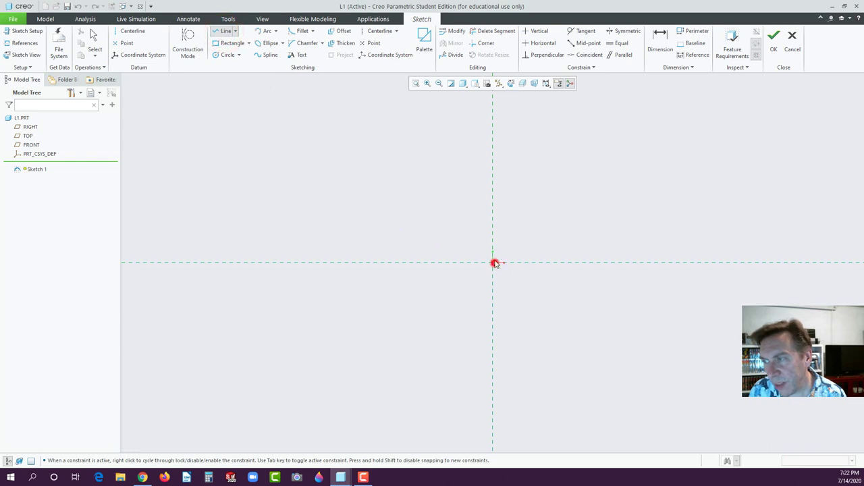
pyautogui.click(493, 226)
pyautogui.middleClick(550, 244)
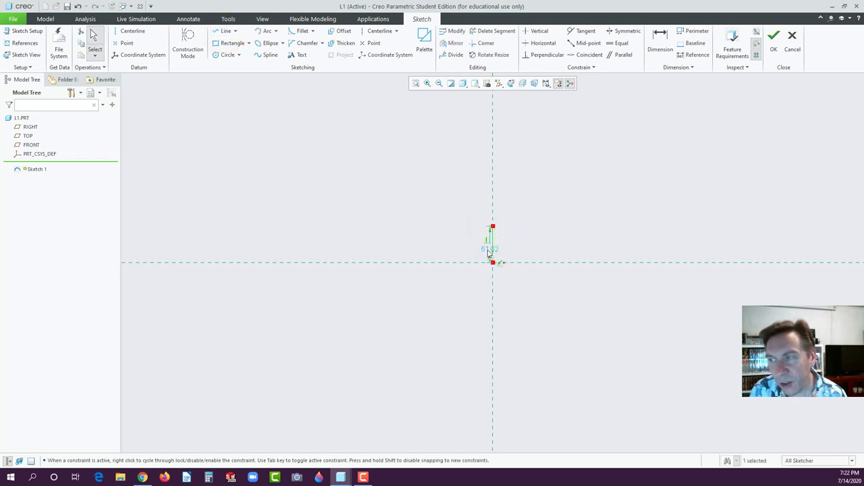
pyautogui.doubleClick(490, 250)
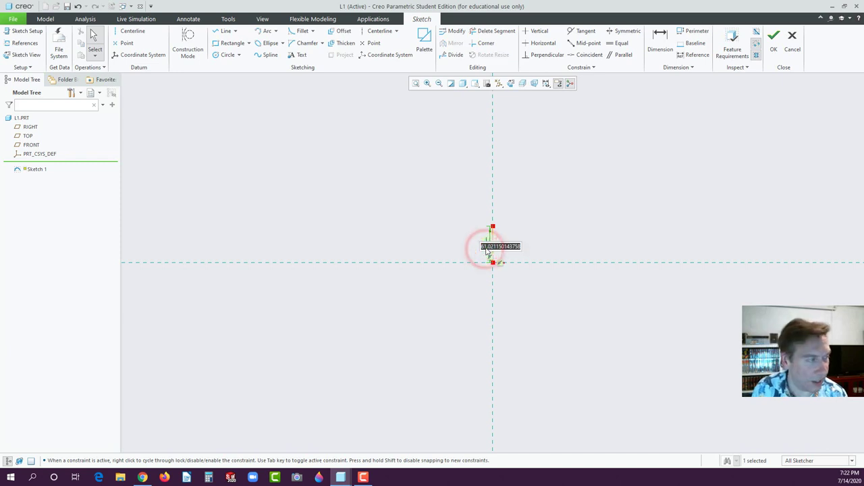
pyautogui.write('1')
pyautogui.press('Return')
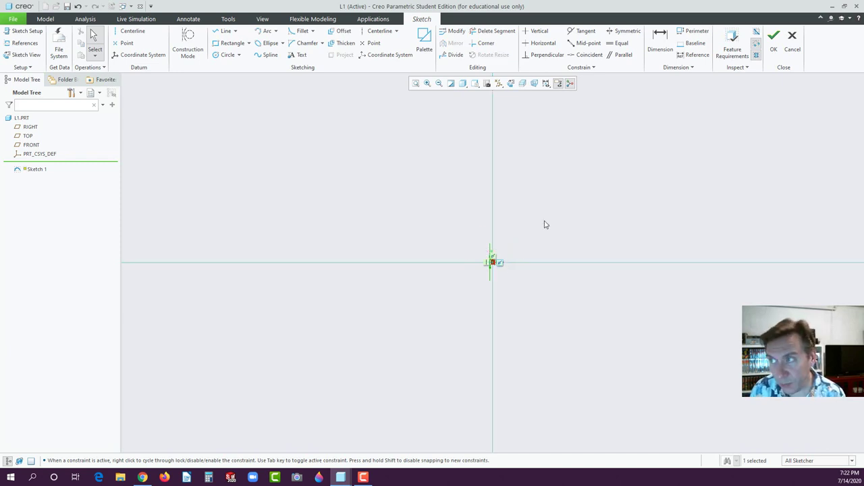
pyautogui.click(415, 83)
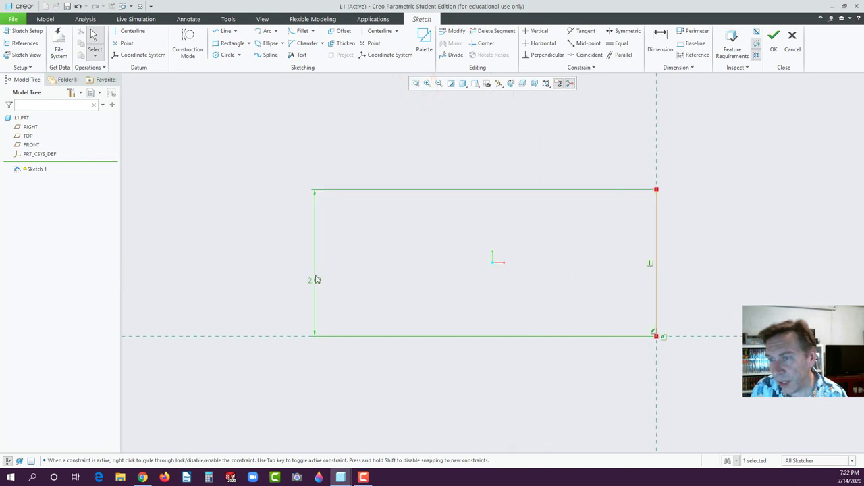
pyautogui.moveTo(317, 280); pyautogui.dragTo(601, 257)
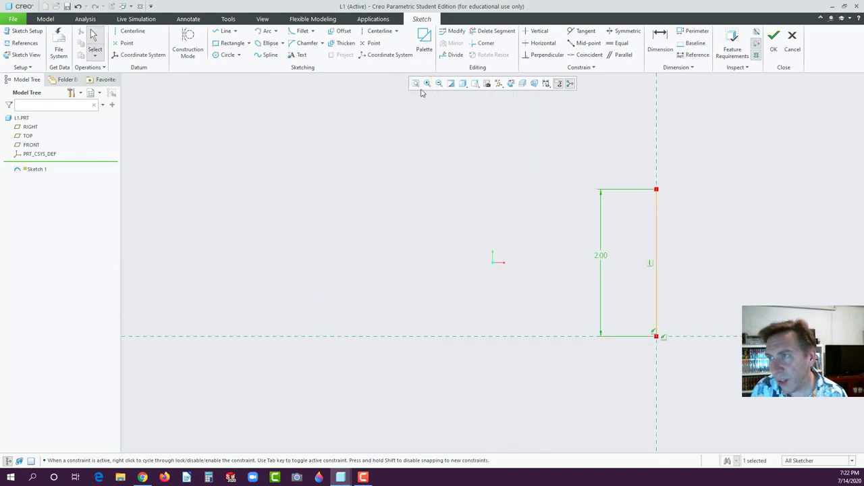
pyautogui.click(416, 83)
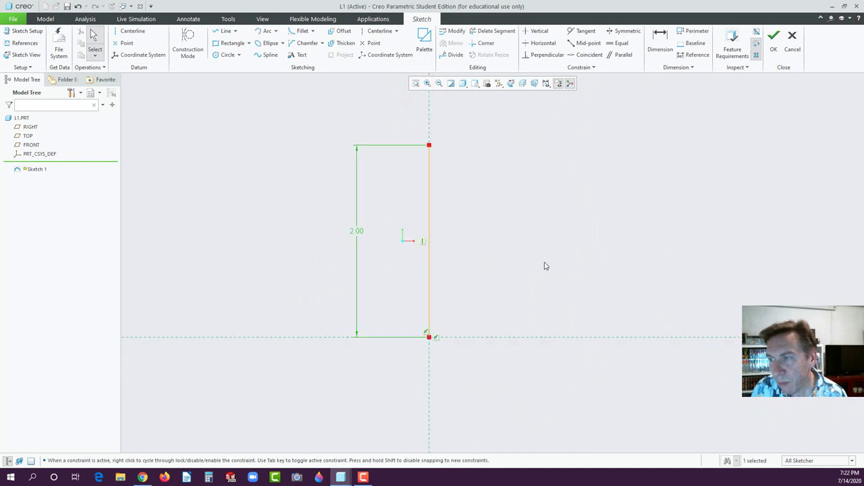
pyautogui.scroll(2, 489, 220)
pyautogui.scroll(-1, 483, 214)
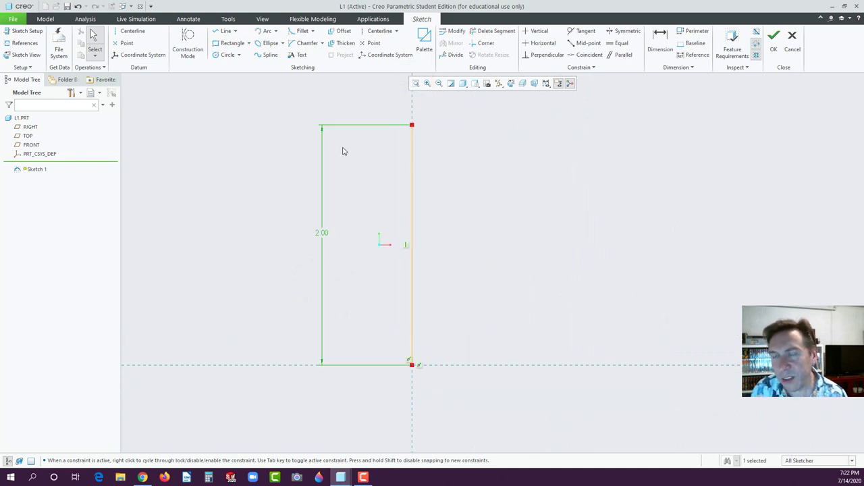
# Draw the horizontal base line from the origin and set its length to 3.50.
pyautogui.click(220, 31)
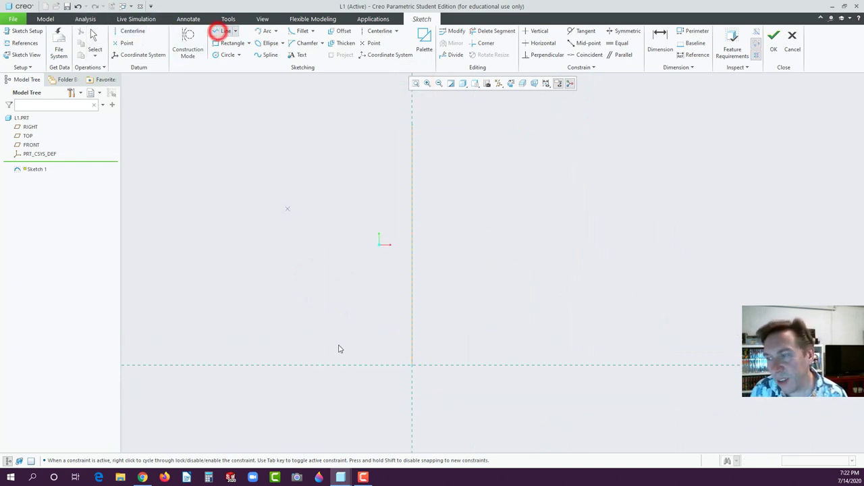
pyautogui.click(413, 367)
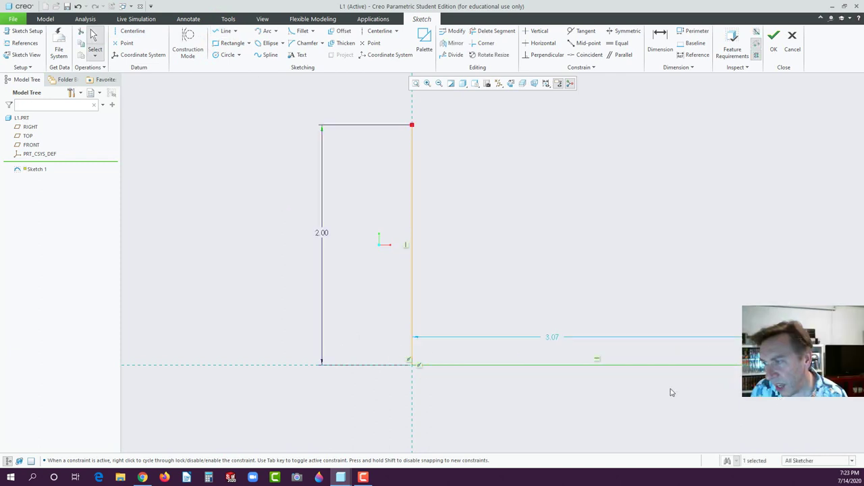
pyautogui.moveTo(557, 337); pyautogui.dragTo(607, 395)
pyautogui.doubleClick(607, 393)
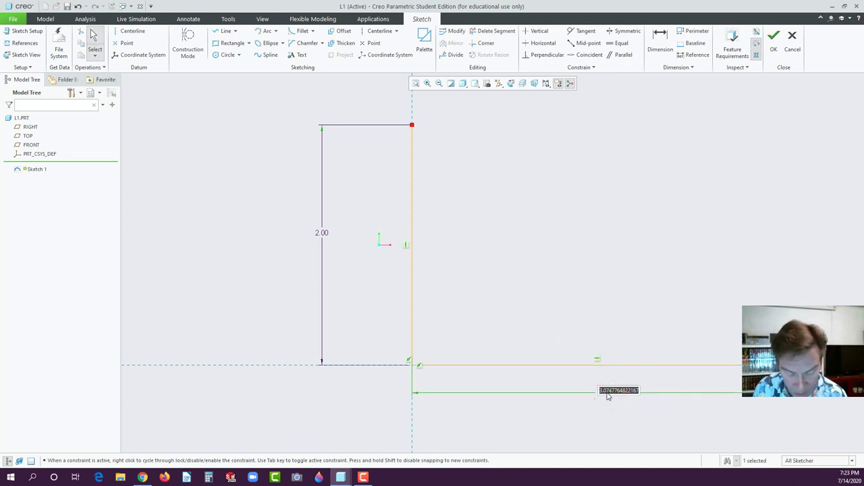
pyautogui.write('3.5')
pyautogui.press('Return')
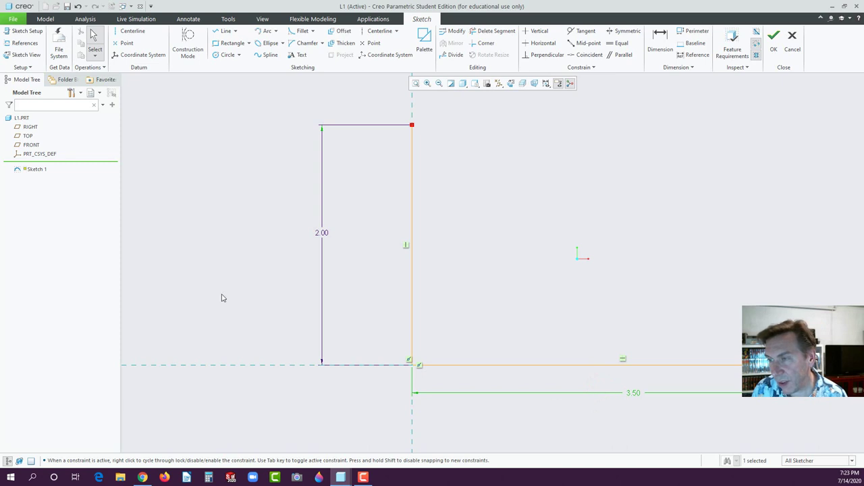
pyautogui.click(416, 83)
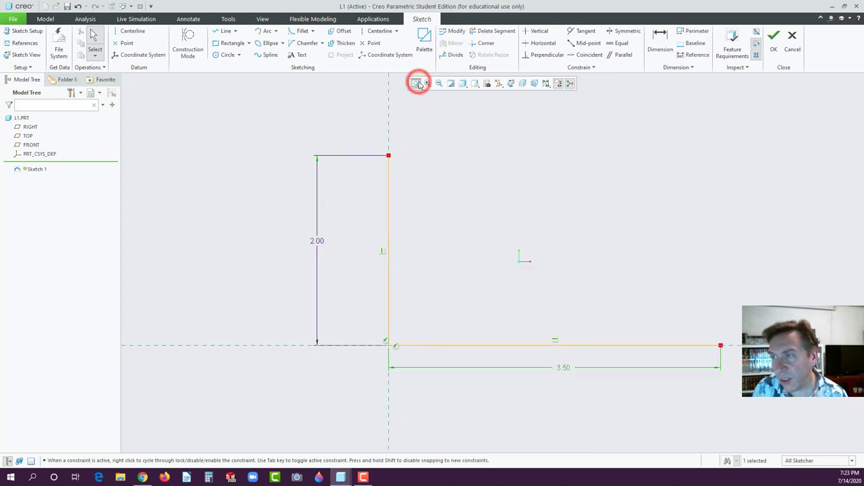
# Draw the short top edge and first vertical drop from the 2.00 leg's top.
pyautogui.click(225, 31)
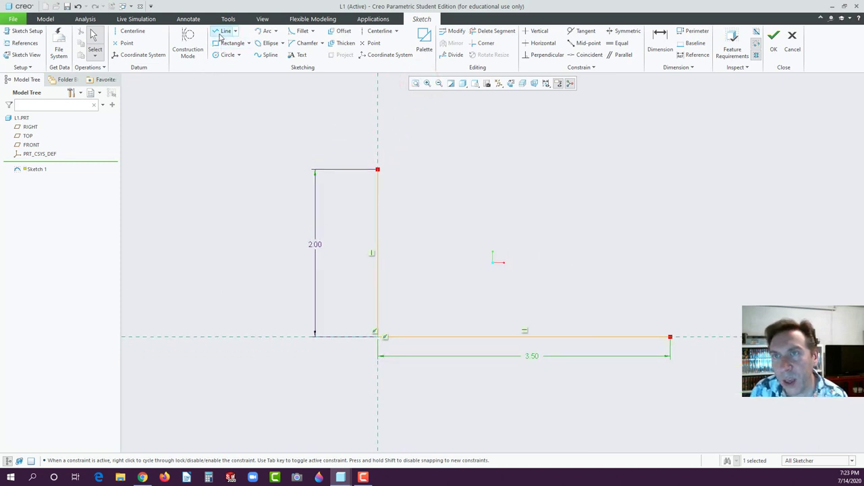
pyautogui.click(378, 170)
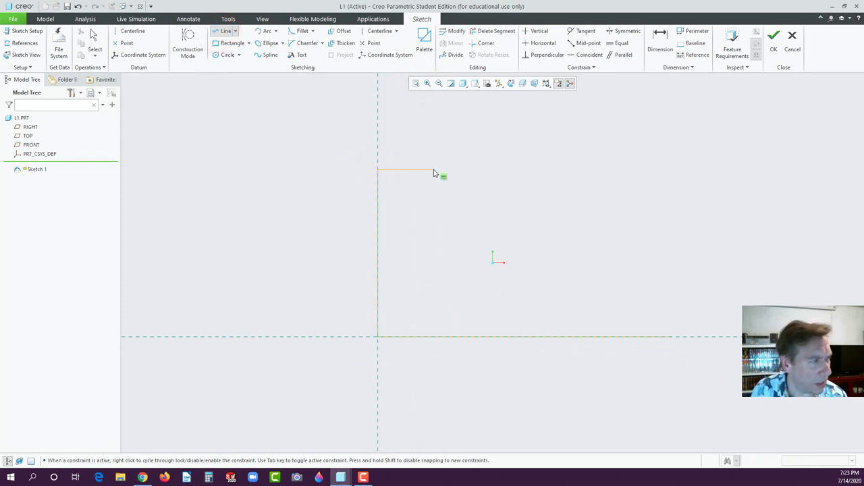
pyautogui.click(434, 170)
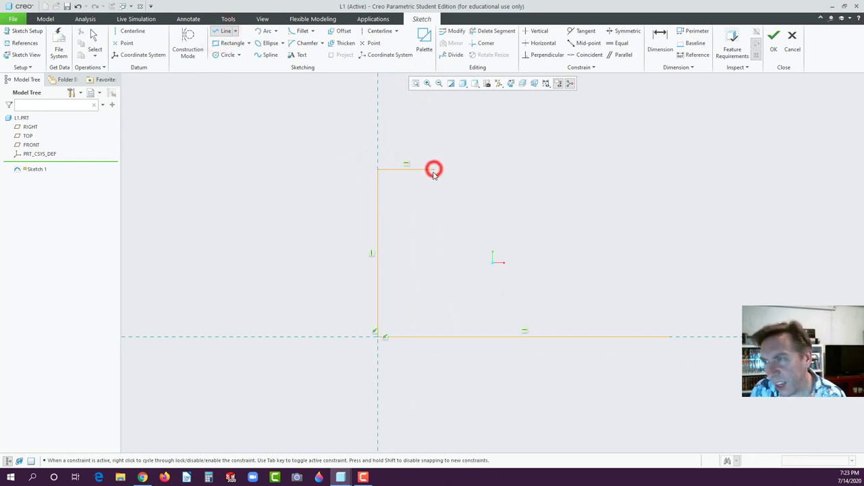
pyautogui.click(435, 250)
pyautogui.middleClick(436, 251)
# Continue the outline over the second tab and lower step down to the horizontal axis.
pyautogui.click(435, 250)
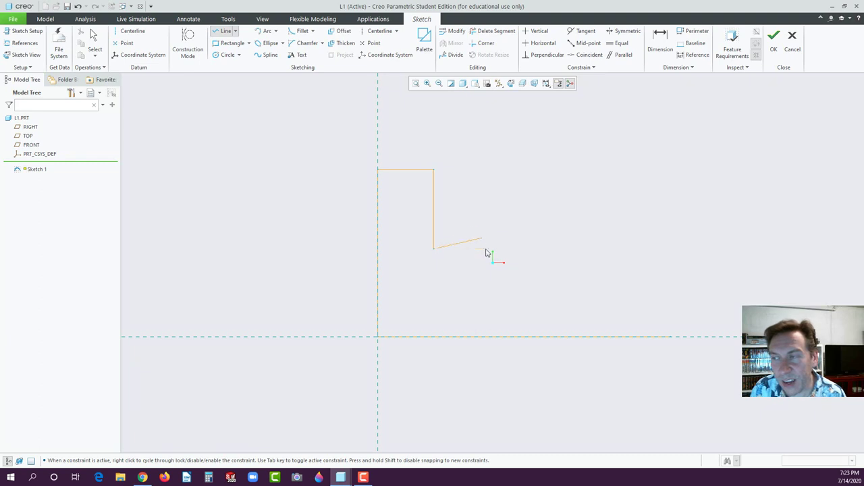
pyautogui.click(486, 248)
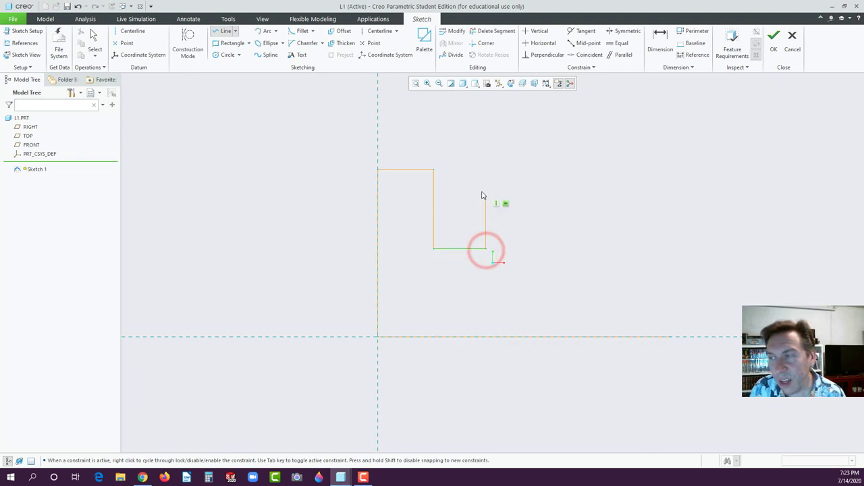
pyautogui.click(486, 169)
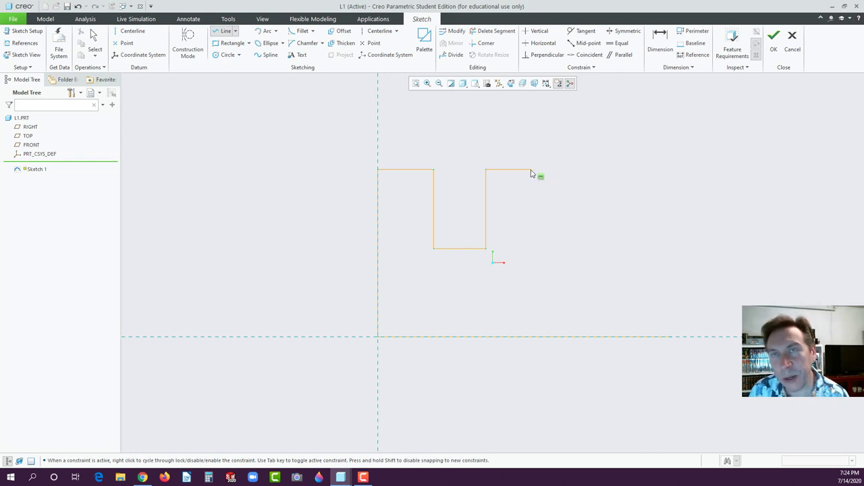
pyautogui.click(531, 170)
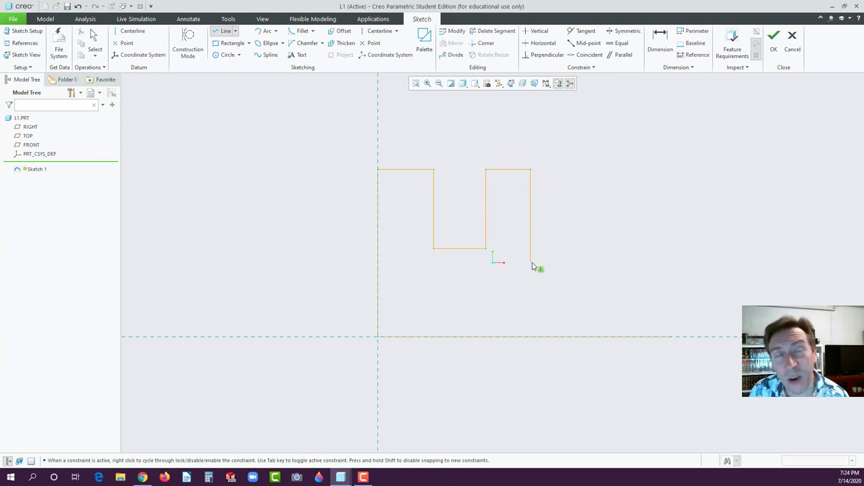
pyautogui.click(532, 263)
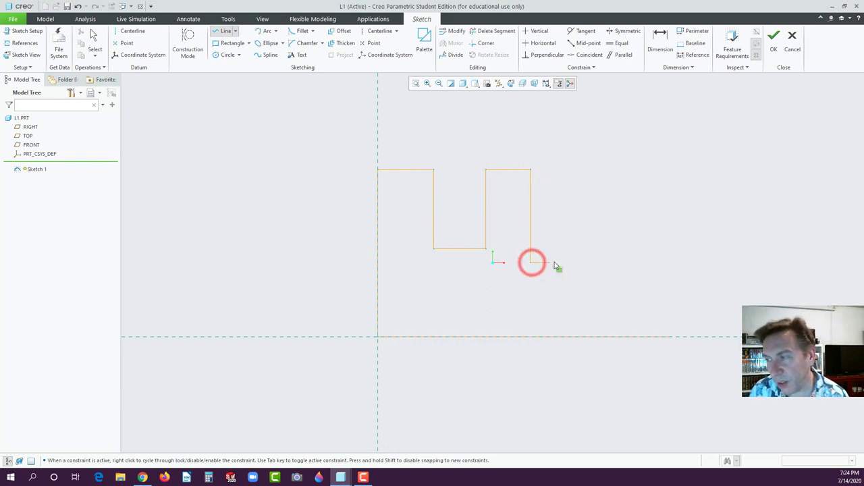
pyautogui.click(600, 262)
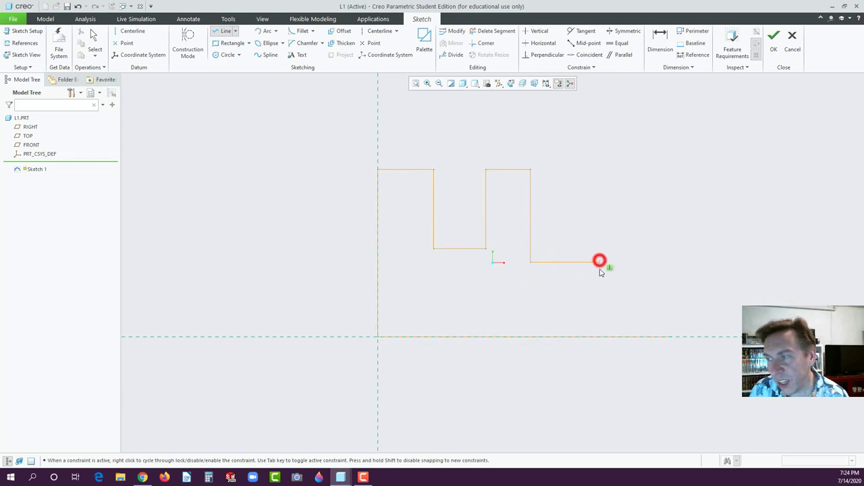
pyautogui.click(599, 337)
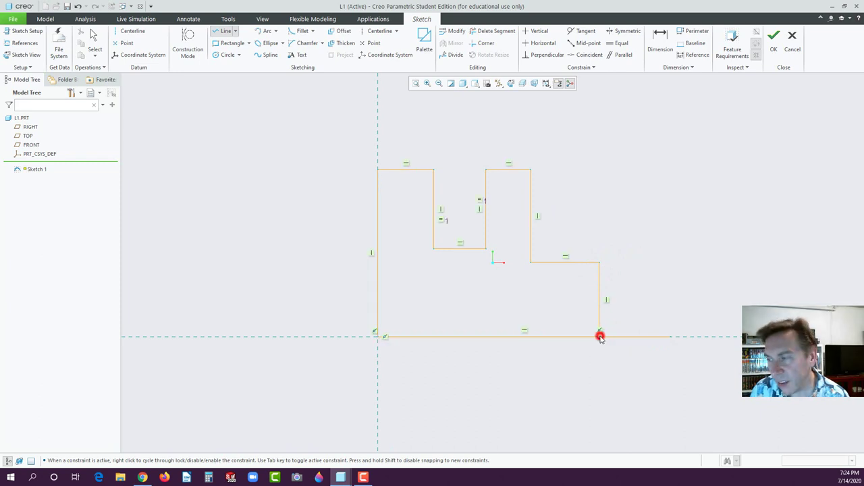
pyautogui.middleClick(620, 364)
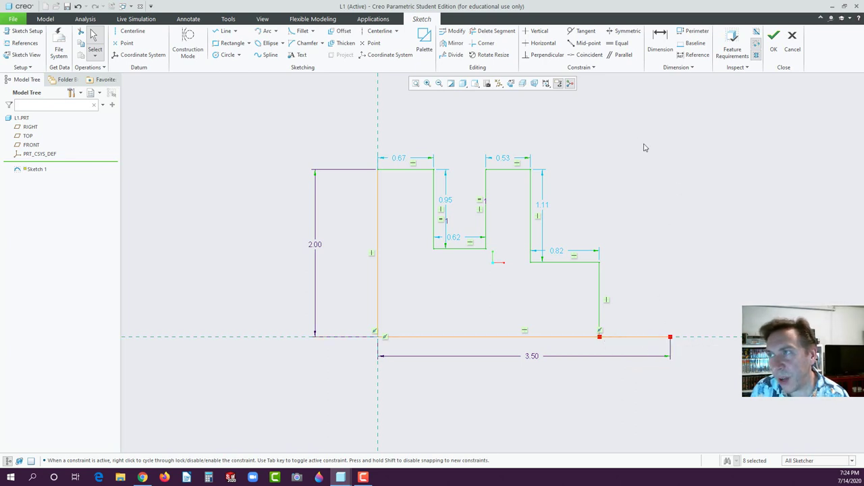
# Trim away the overhanging bottom segment so the profile closes.
pyautogui.click(483, 35)
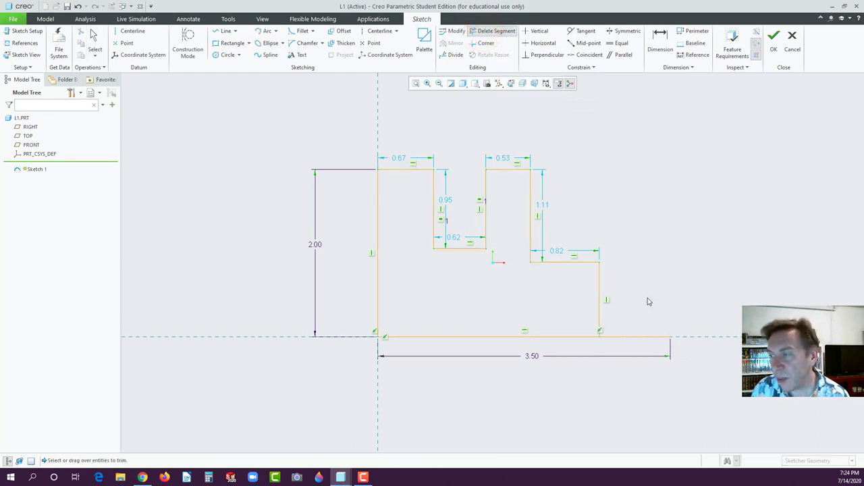
pyautogui.moveTo(646, 300); pyautogui.dragTo(634, 321)
pyautogui.moveTo(635, 328); pyautogui.dragTo(623, 348)
pyautogui.middleClick(560, 400)
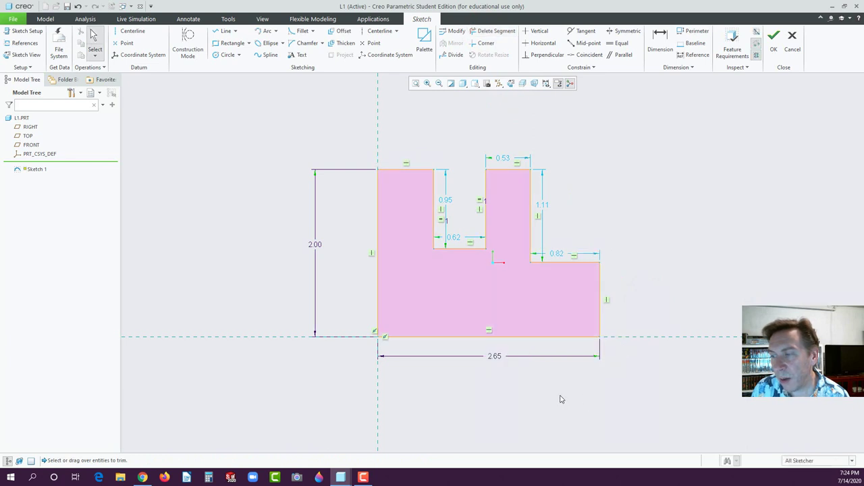
# Change the 2.65 overall width dimension to 3.50.
pyautogui.doubleClick(493, 358)
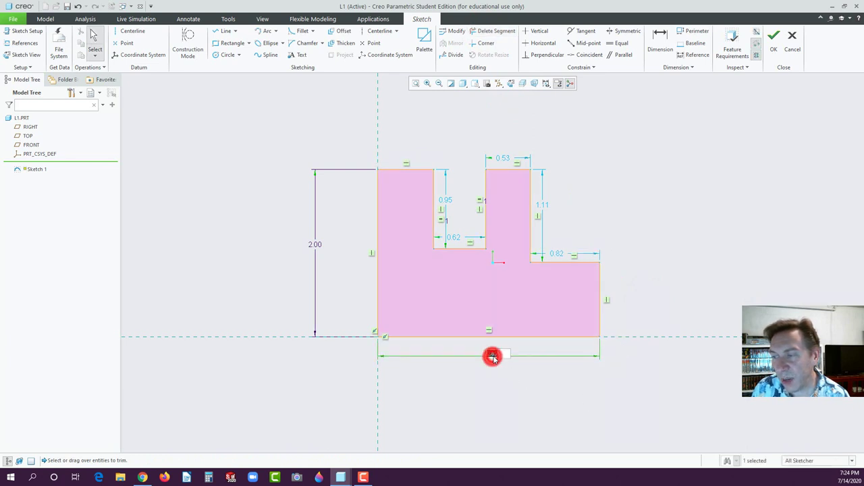
pyautogui.write('3.5')
pyautogui.press('Return')
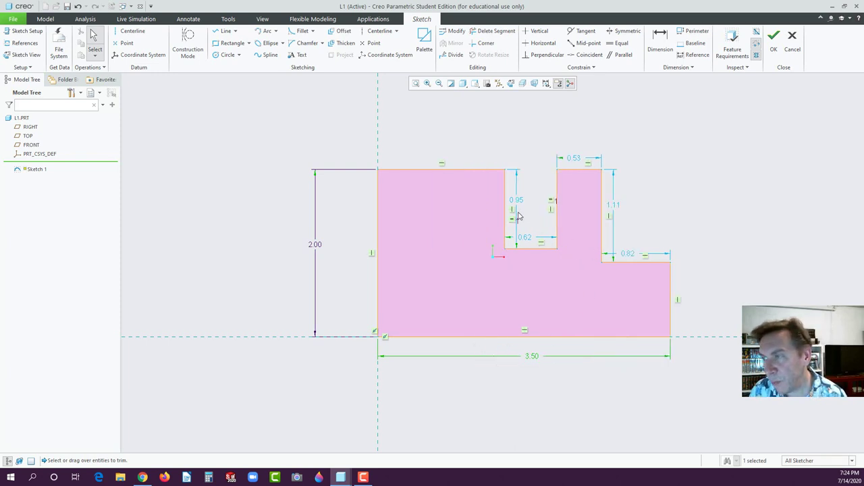
pyautogui.click(660, 40)
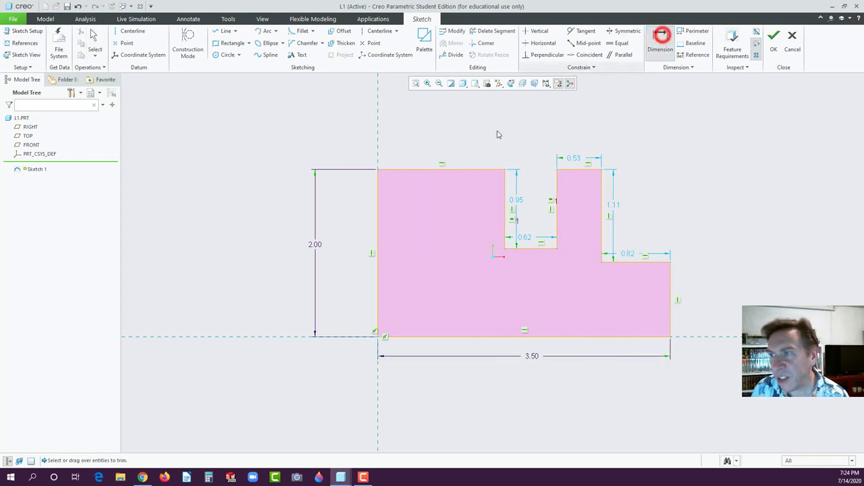
# Add horizontal dimensions: top edge 1.00, notch edge 1.75 and step edge 2.50 from the left.
pyautogui.click(412, 169)
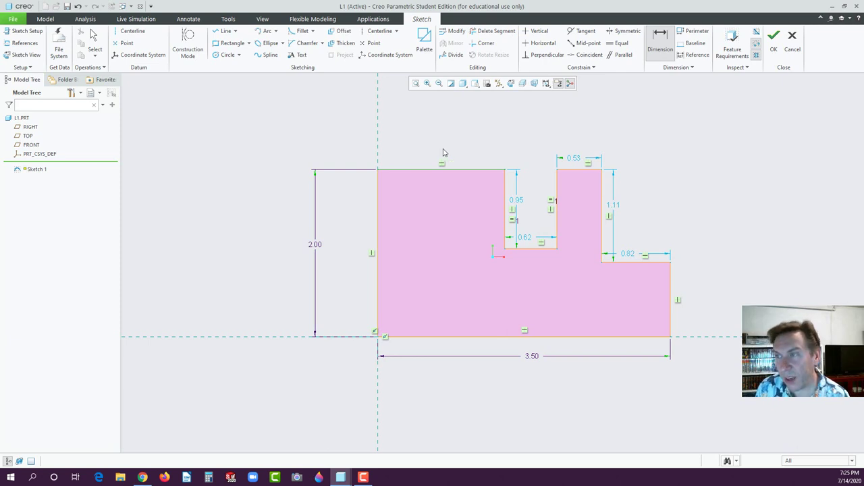
pyautogui.middleClick(443, 151)
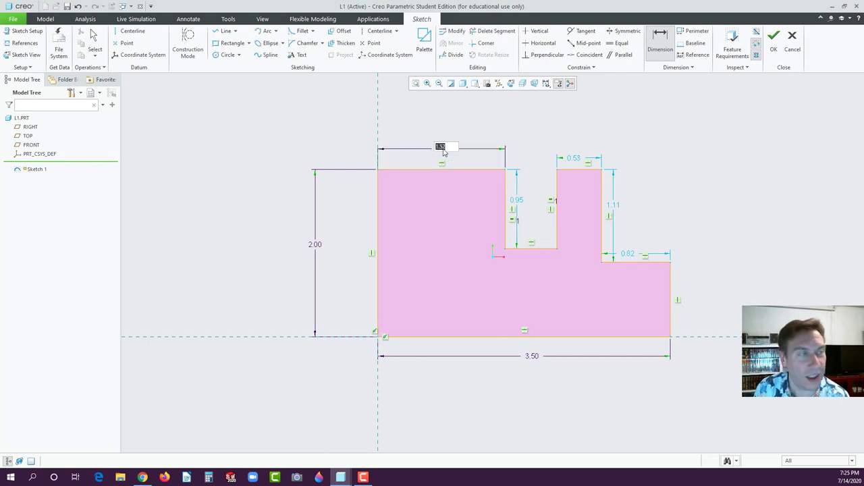
pyautogui.write('1')
pyautogui.press('Return')
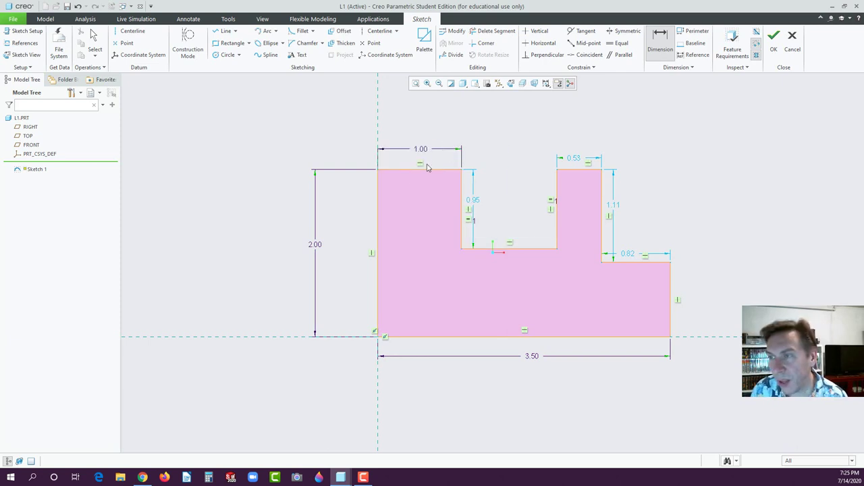
pyautogui.click(378, 195)
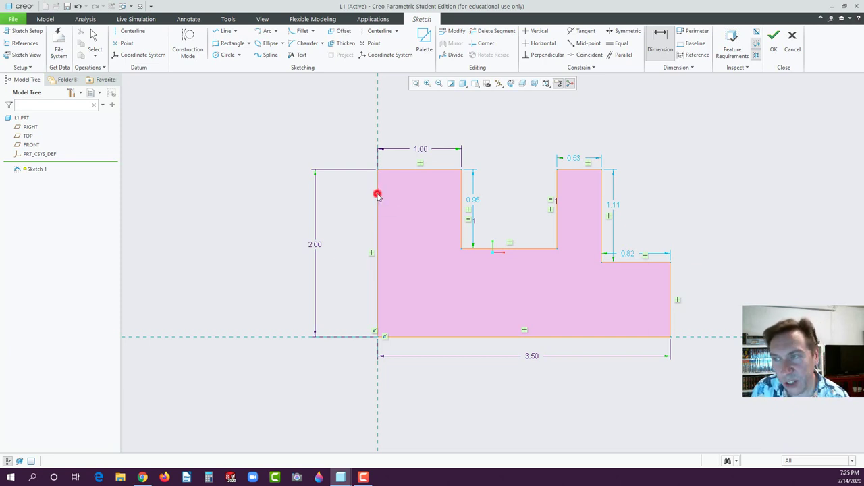
pyautogui.click(556, 219)
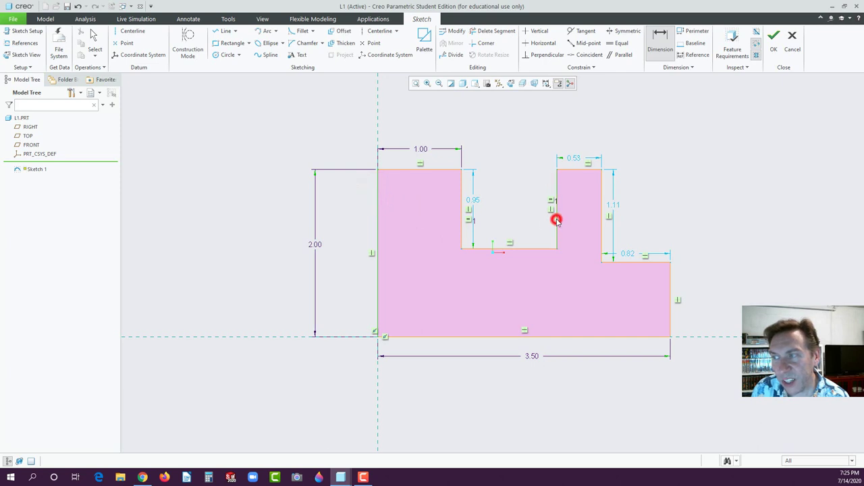
pyautogui.middleClick(465, 117)
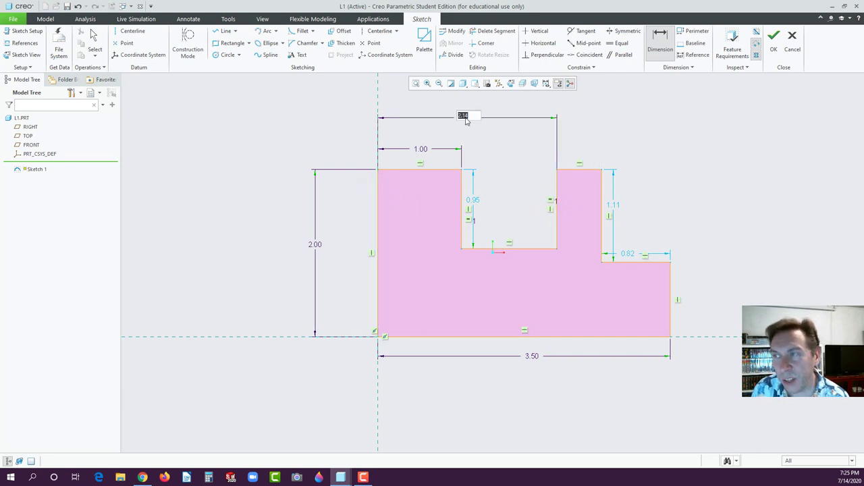
pyautogui.write('1')
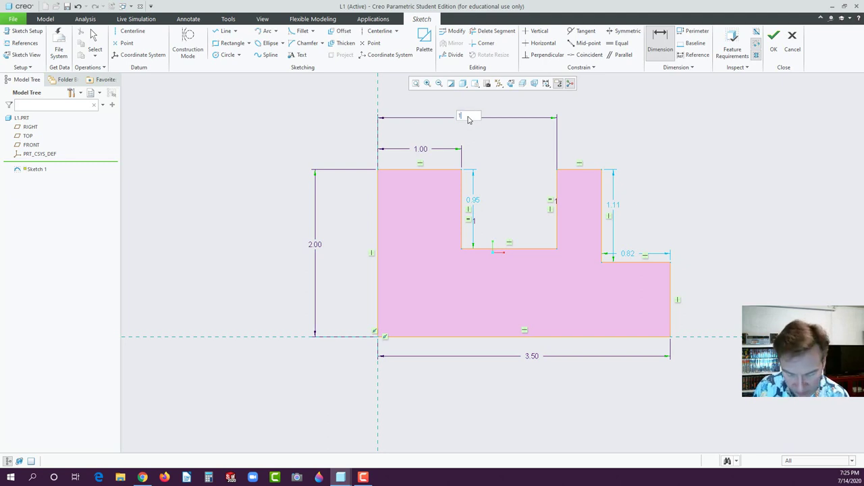
pyautogui.write('.75')
pyautogui.press('Return')
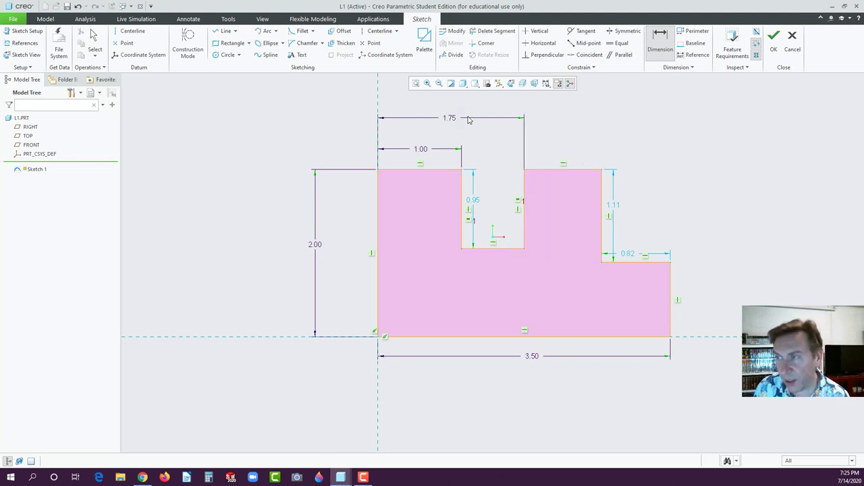
pyautogui.click(379, 201)
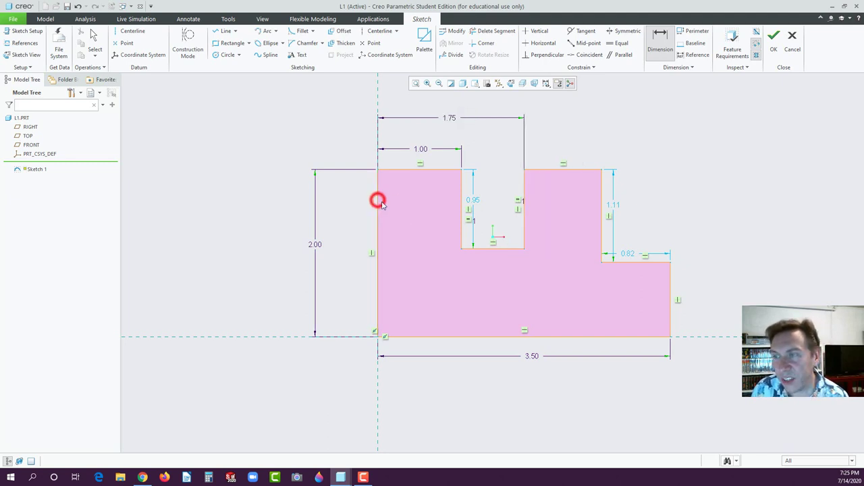
pyautogui.click(602, 221)
pyautogui.scroll(-1, 564, 128)
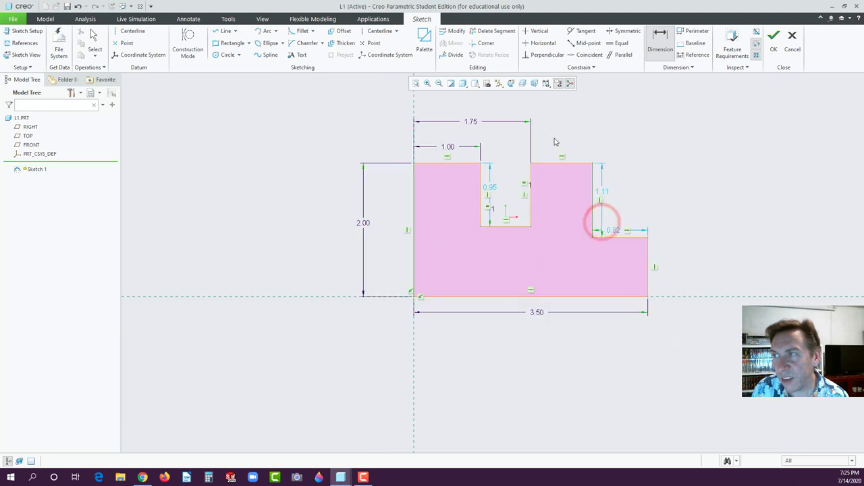
pyautogui.middleClick(529, 100)
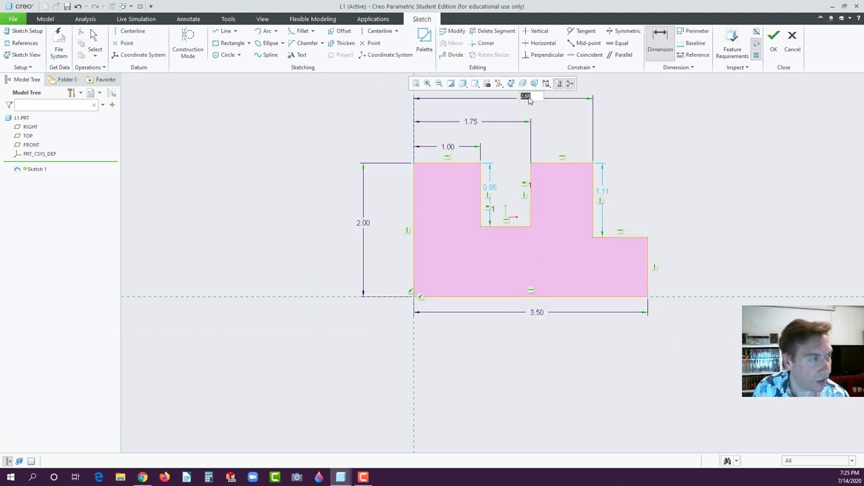
pyautogui.write('2.5')
pyautogui.press('Return')
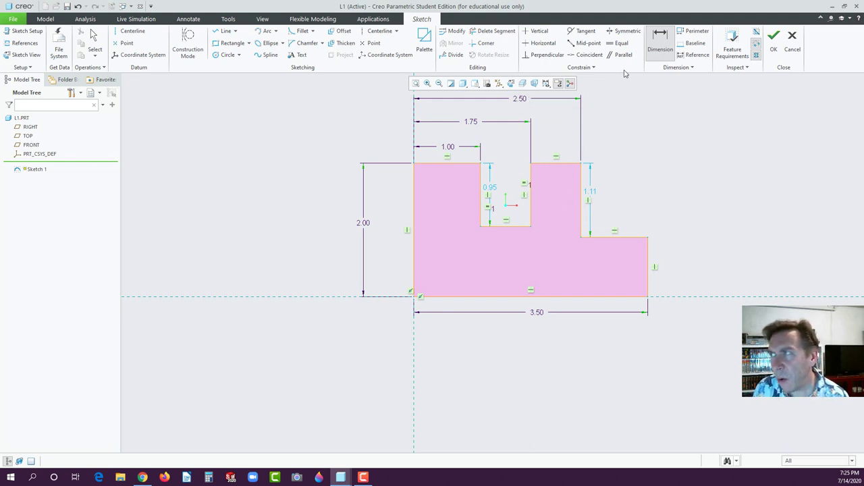
# Dimension the right edge height to 0.85 and the slot bottom height to 1.00.
pyautogui.click(648, 279)
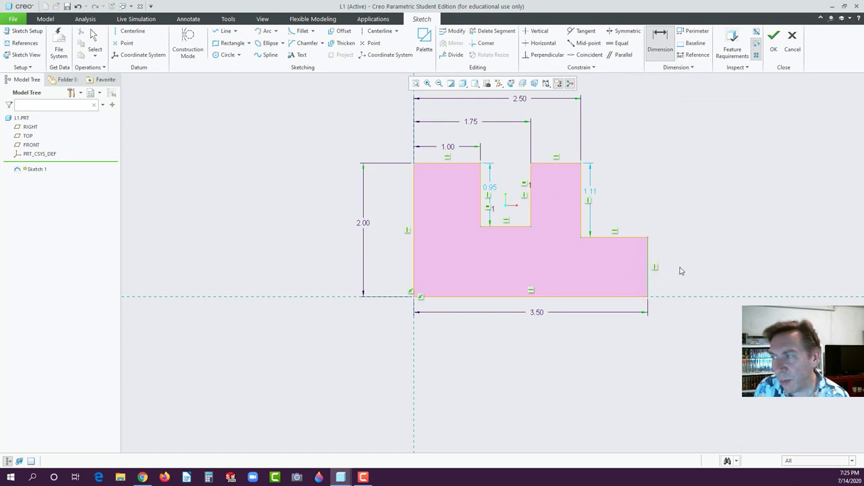
pyautogui.middleClick(681, 271)
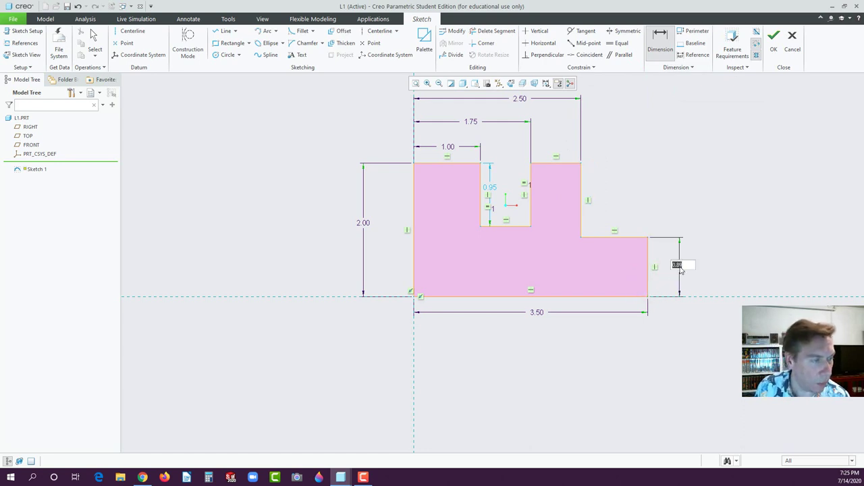
pyautogui.press('BackSpace')
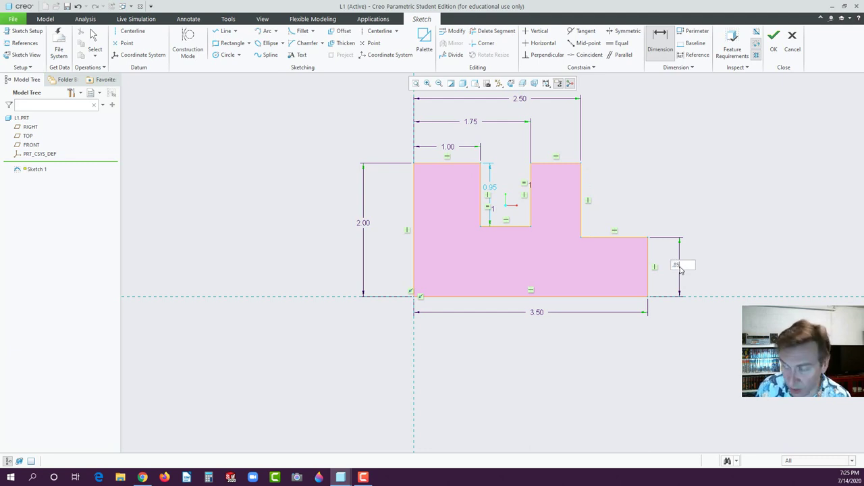
pyautogui.press('Return')
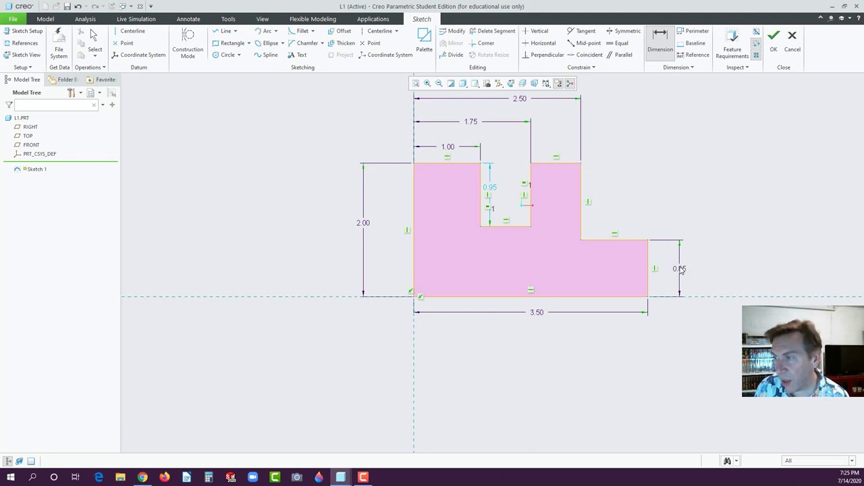
pyautogui.click(505, 226)
pyautogui.click(505, 296)
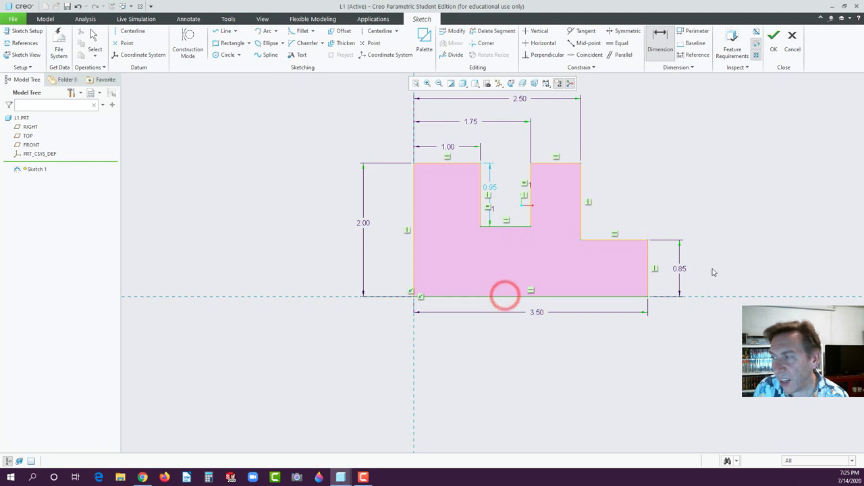
pyautogui.middleClick(733, 265)
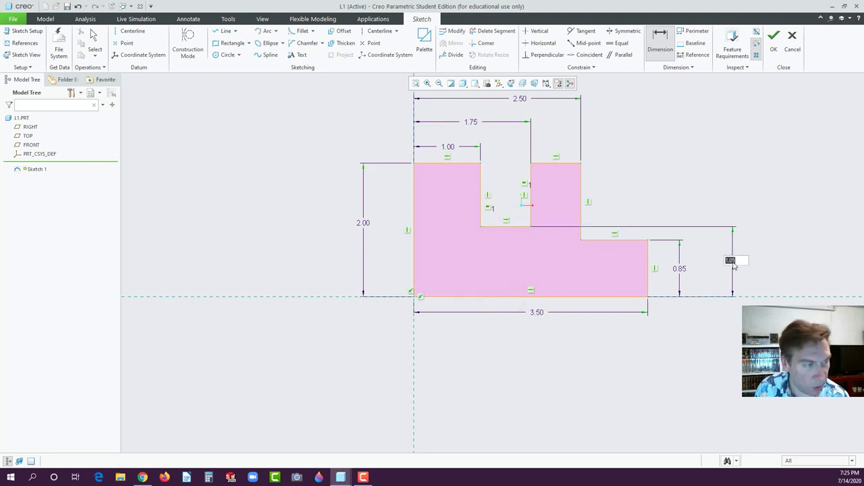
pyautogui.write('1')
pyautogui.press('Return')
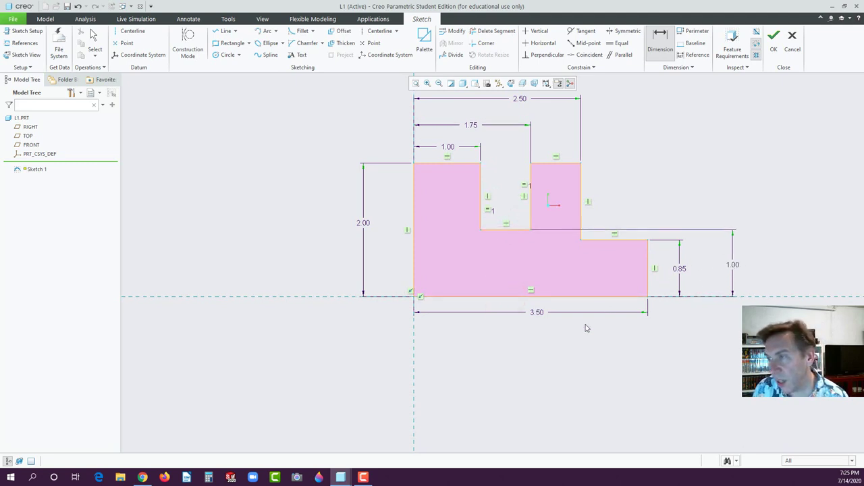
# Finish Sketch 1 and start extruding it into a solid.
pyautogui.scroll(-1, 538, 353)
pyautogui.scroll(1, 647, 212)
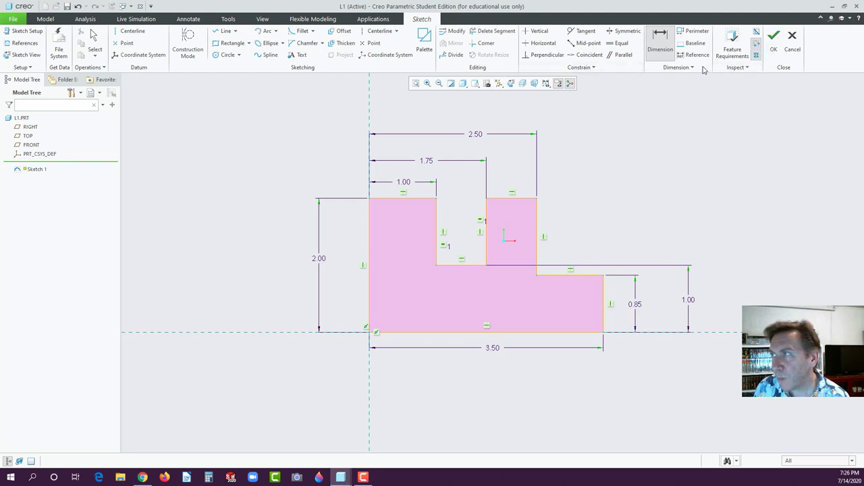
pyautogui.click(773, 40)
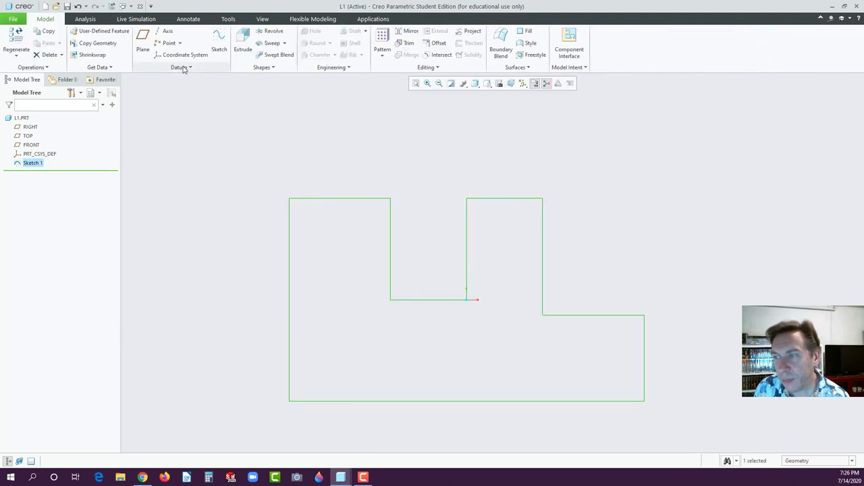
pyautogui.click(237, 39)
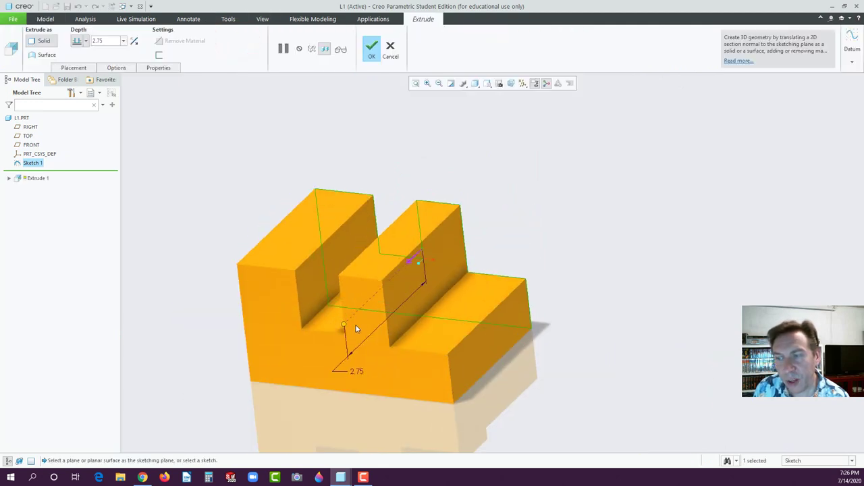
# Extrude Sketch 1 to a depth of 0.50 and confirm the feature.
pyautogui.moveTo(344, 325); pyautogui.dragTo(422, 274)
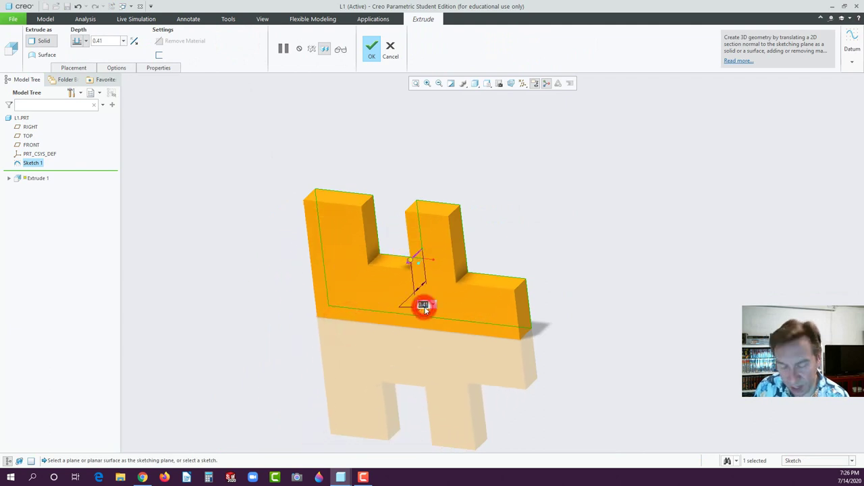
pyautogui.doubleClick(424, 308)
pyautogui.write('0.5')
pyautogui.press('Return')
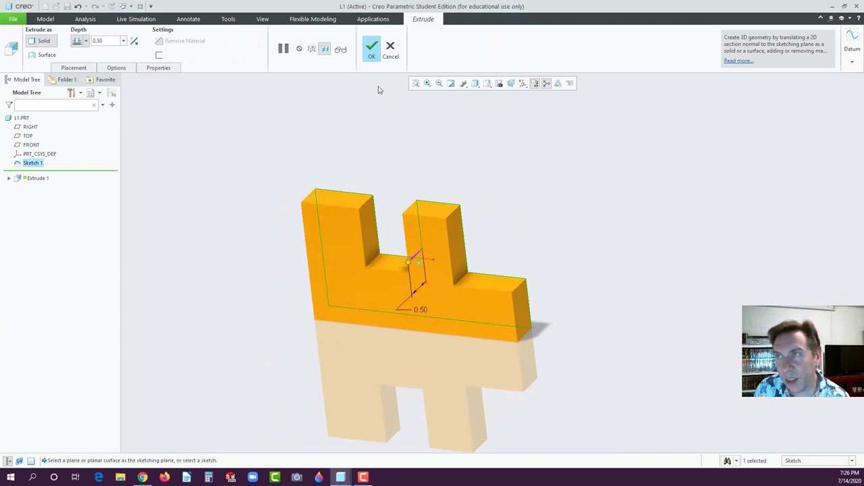
pyautogui.click(372, 51)
pyautogui.moveTo(224, 224); pyautogui.dragTo(176, 194, button='middle')
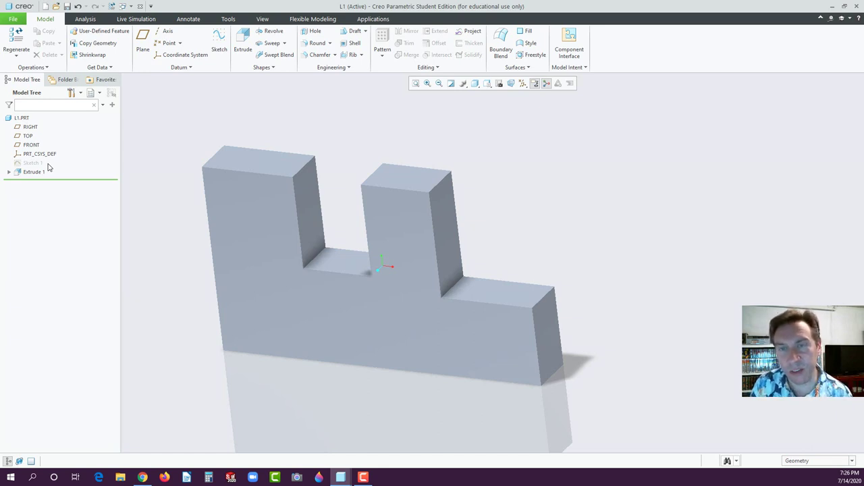
# Expand Extrude 1 in the model tree so Sketch 1 shows nested beneath it, then deselect.
pyautogui.click(32, 163)
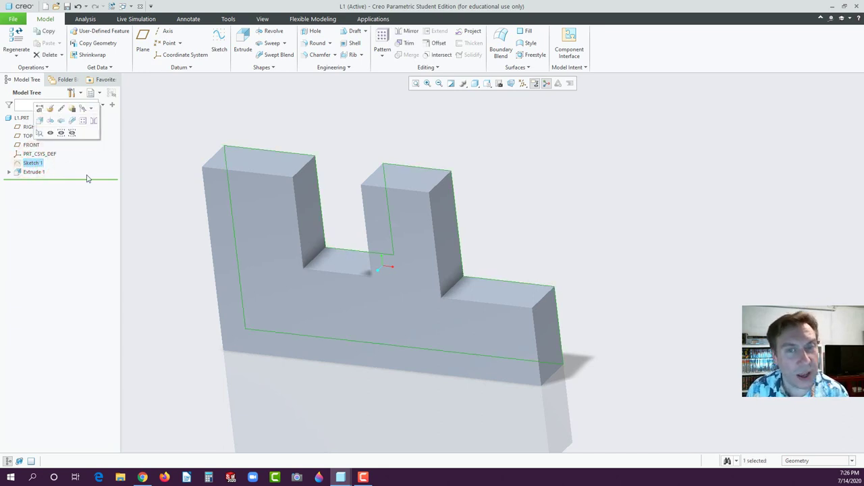
pyautogui.click(9, 172)
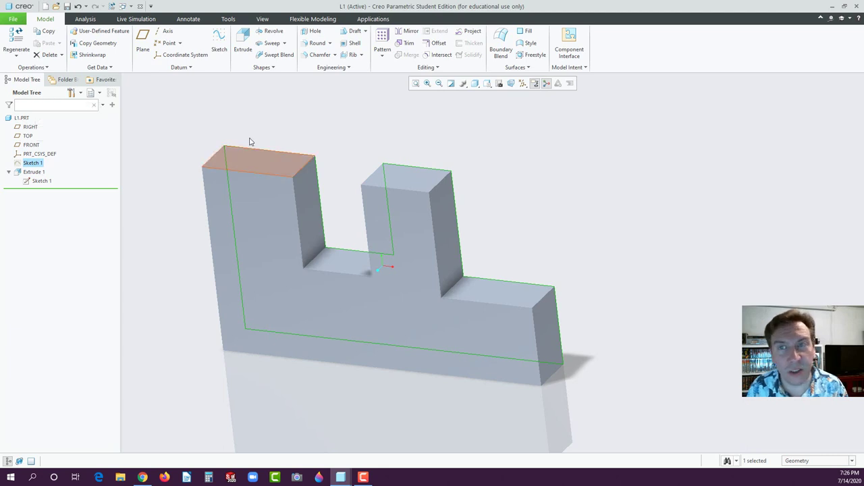
pyautogui.click(140, 117)
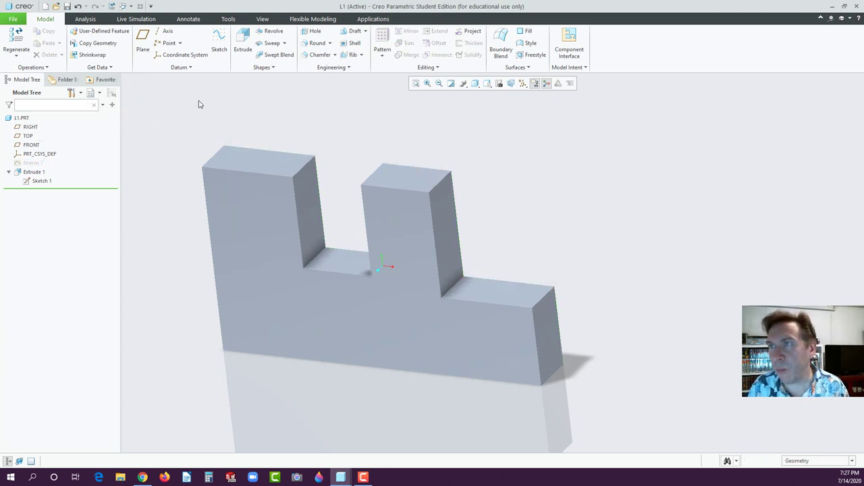
# Create a new solid part named L1_TEST and maximise its window.
pyautogui.click(45, 6)
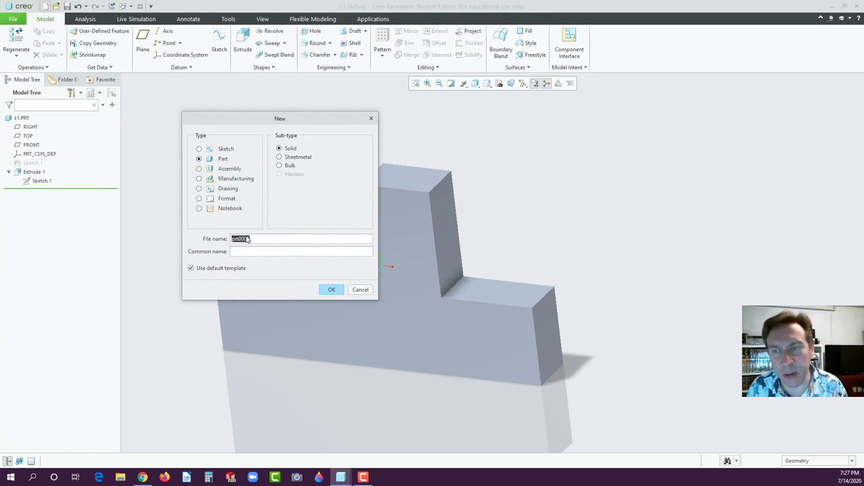
pyautogui.write('L1')
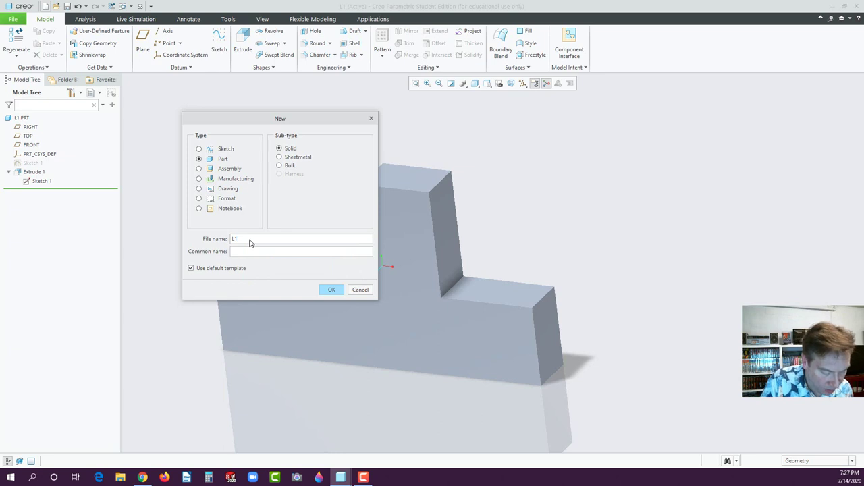
pyautogui.write('_TEST')
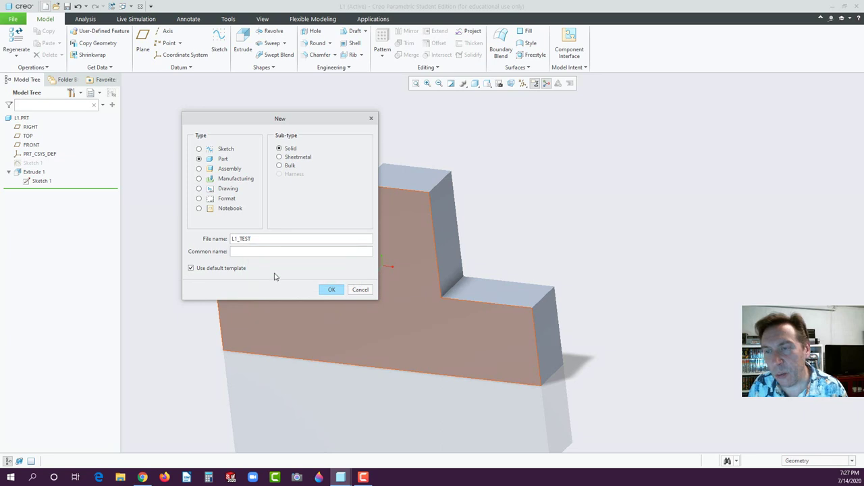
pyautogui.click(330, 291)
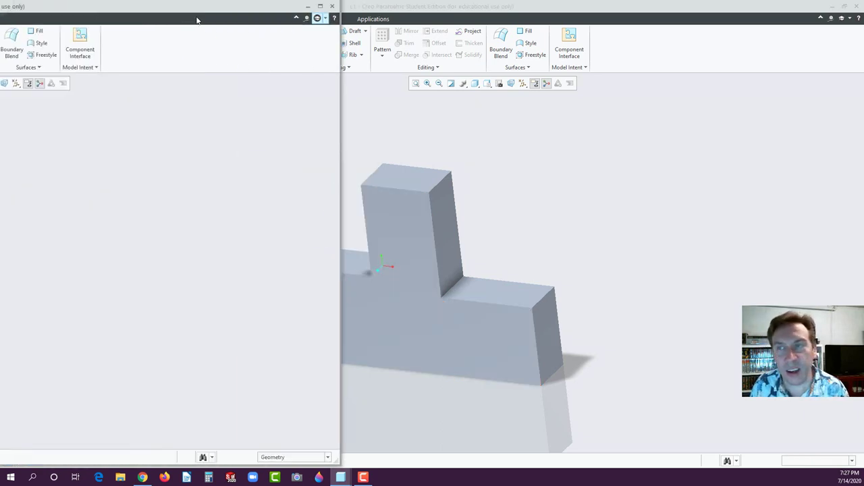
pyautogui.doubleClick(560, 12)
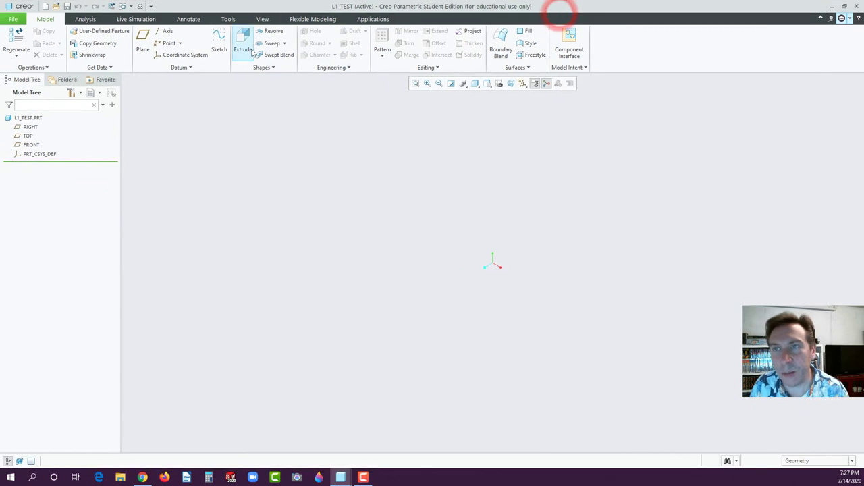
# On the FRONT plane, sketch a closed notched stepped line profile starting and ending at the origin.
pyautogui.click(31, 145)
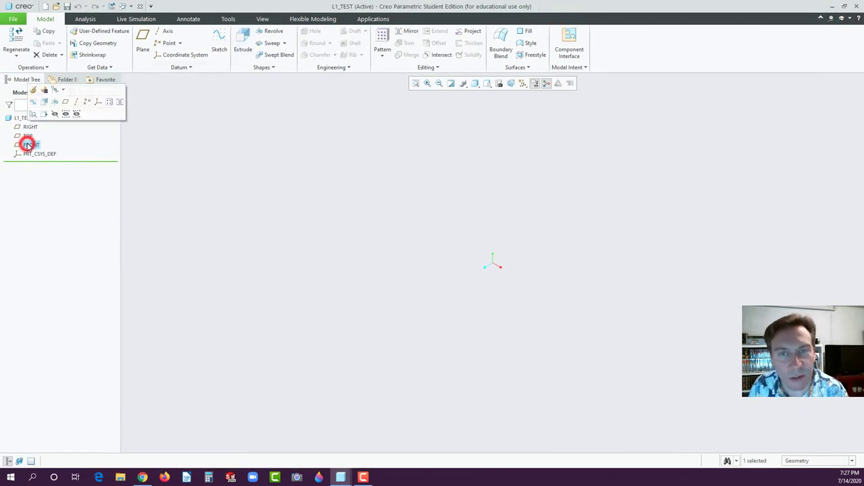
pyautogui.click(44, 105)
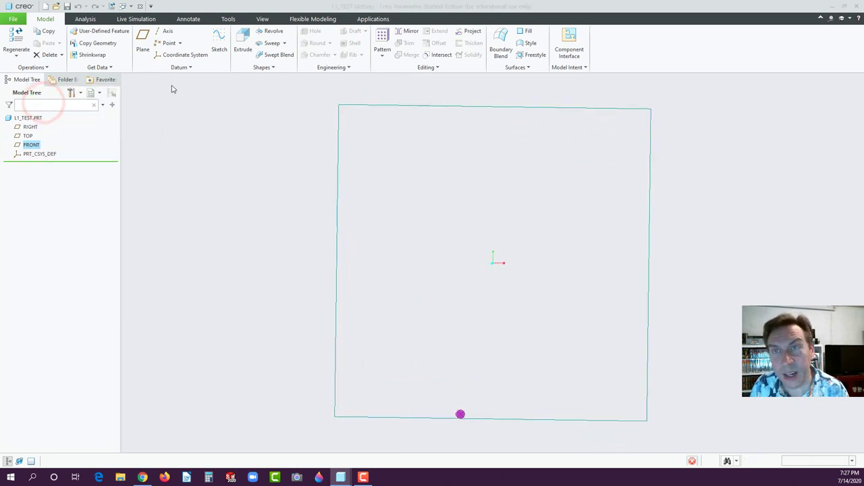
pyautogui.click(225, 31)
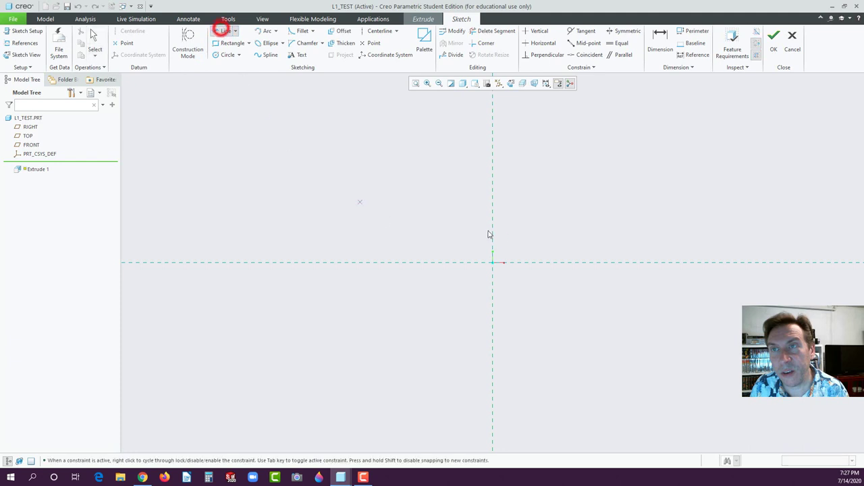
pyautogui.click(493, 262)
pyautogui.click(494, 218)
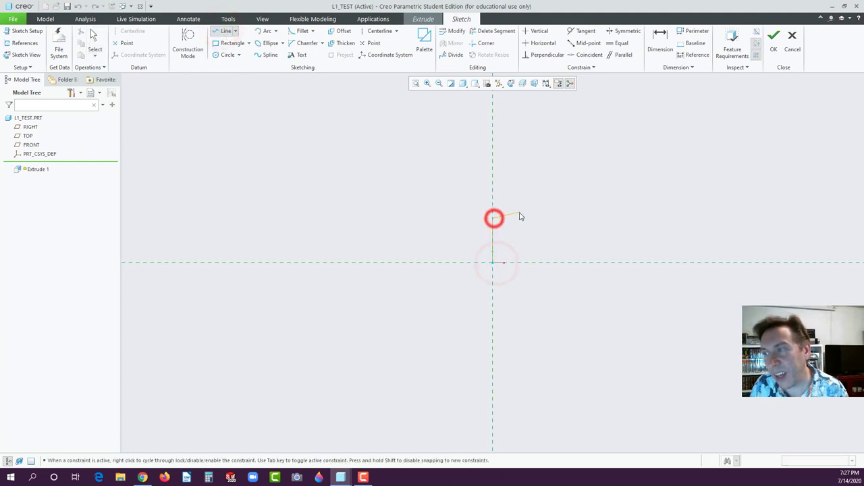
pyautogui.click(516, 218)
pyautogui.click(517, 235)
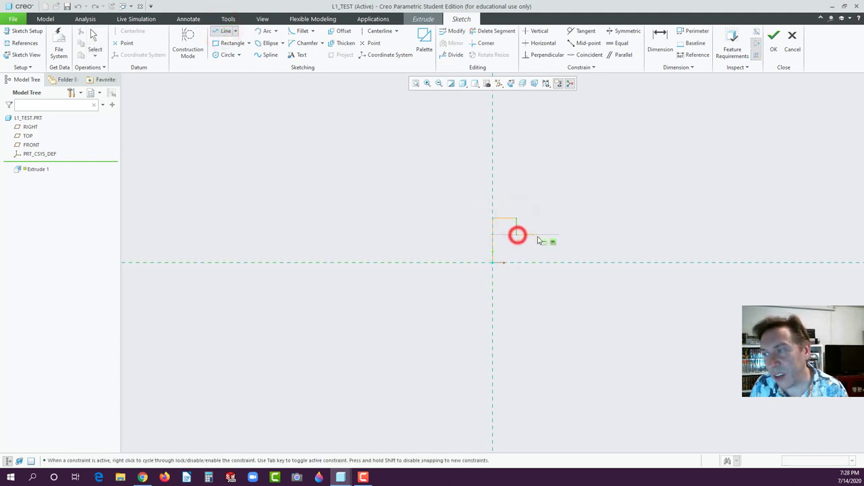
pyautogui.click(539, 235)
pyautogui.click(540, 218)
pyautogui.click(556, 218)
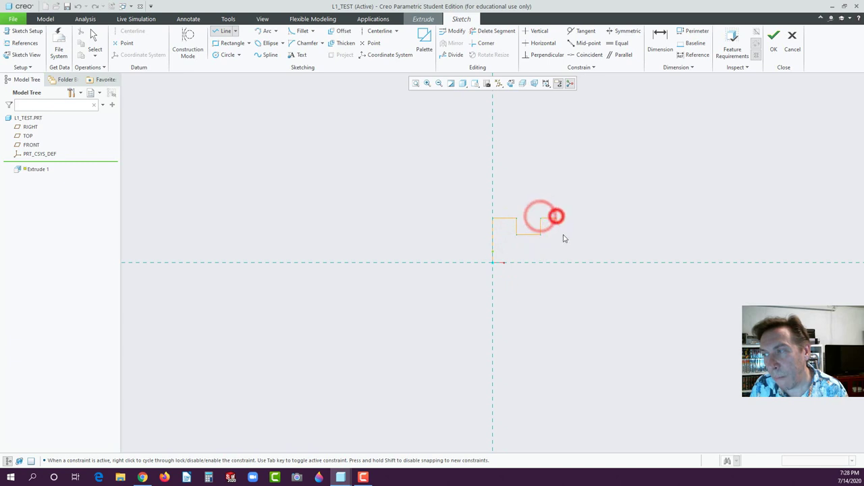
pyautogui.click(580, 241)
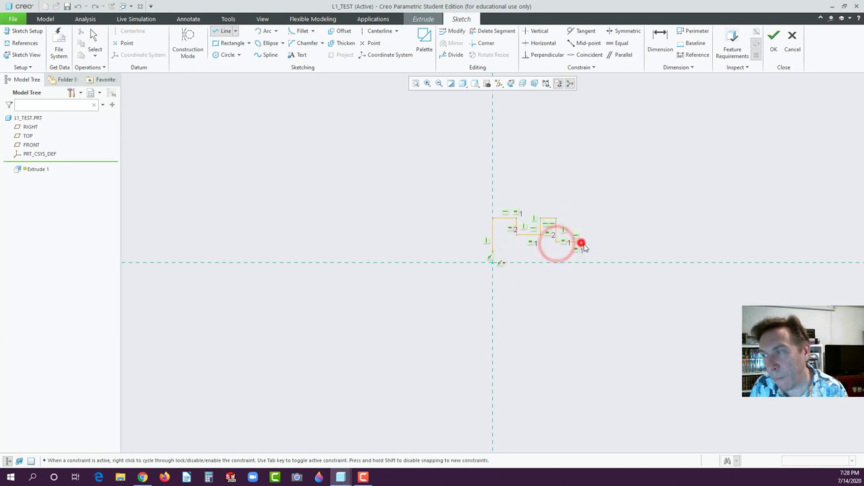
pyautogui.click(581, 262)
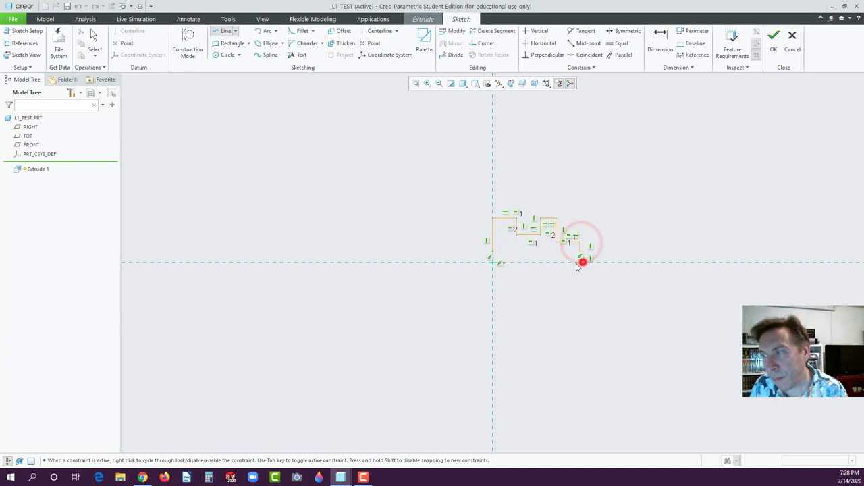
pyautogui.click(493, 262)
pyautogui.middleClick(495, 264)
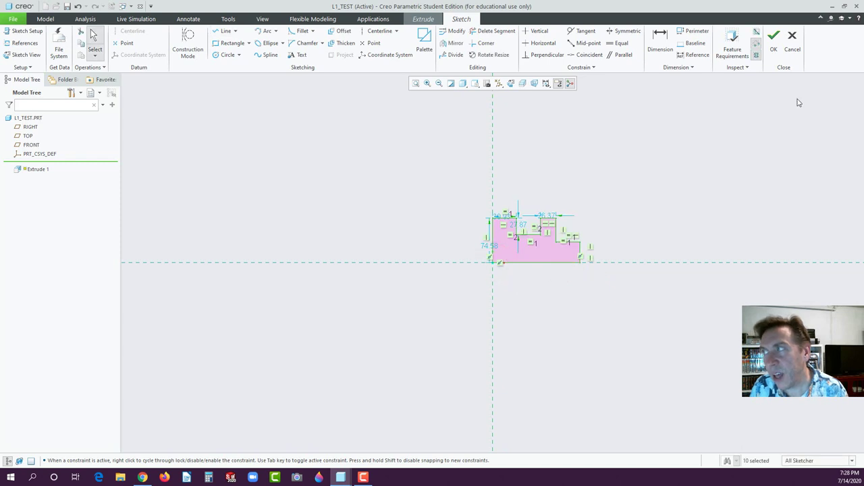
# Extrude the notched profile to a depth of 23.03.
pyautogui.click(775, 52)
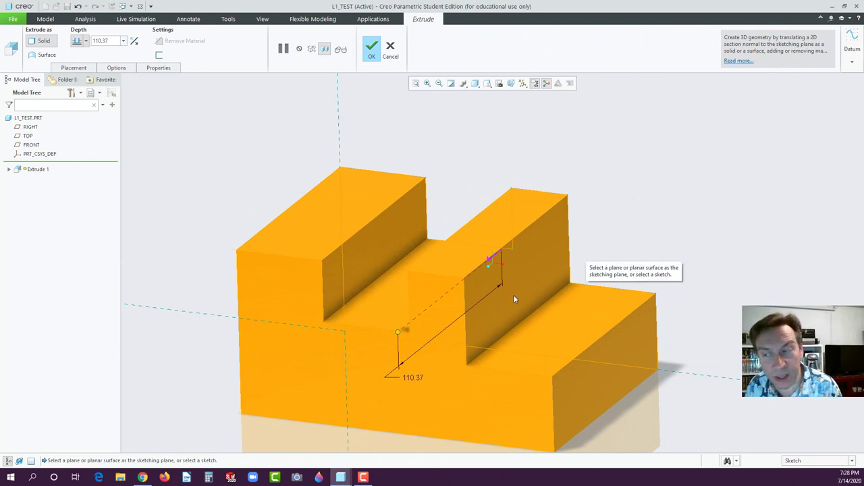
pyautogui.moveTo(397, 332)
pyautogui.mouseDown()
pyautogui.moveTo(482, 289)
pyautogui.moveTo(477, 300)
pyautogui.mouseUp()
pyautogui.moveTo(558, 286)
pyautogui.mouseDown(button='middle')
pyautogui.moveTo(531, 303)
pyautogui.moveTo(544, 296)
pyautogui.mouseUp(button='middle')
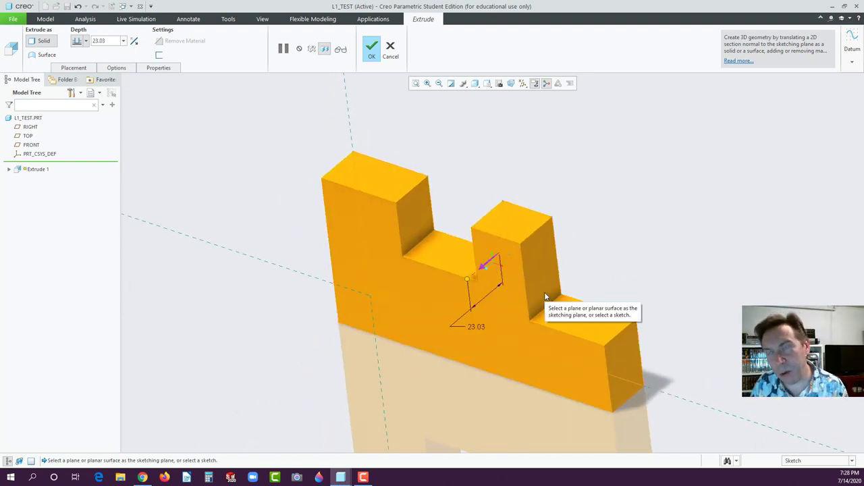
pyautogui.click(371, 49)
pyautogui.click(247, 167)
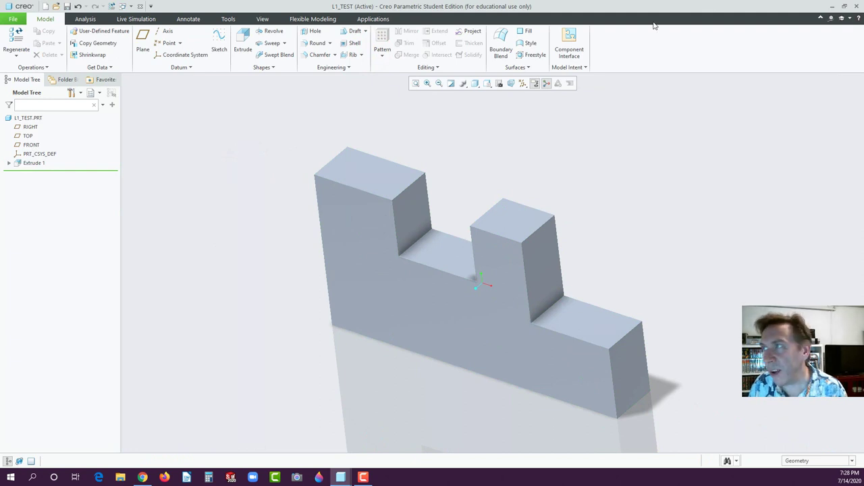
pyautogui.moveTo(599, 9); pyautogui.dragTo(697, 18)
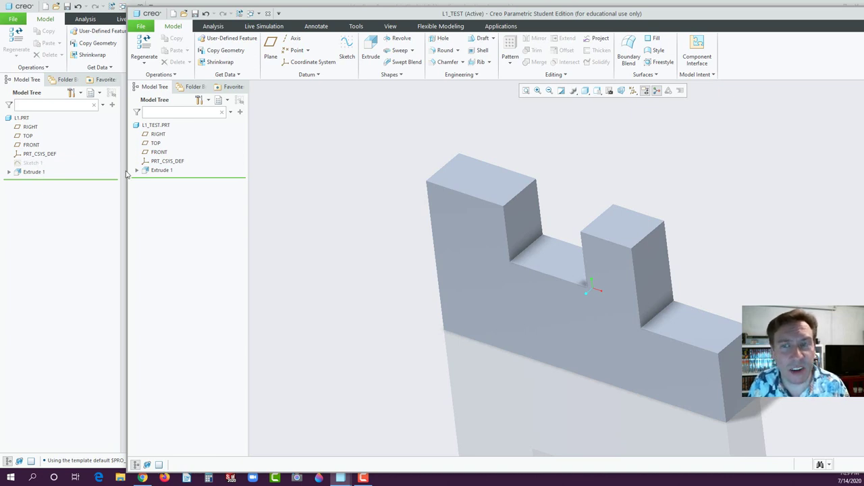
# Close the L1_TEST part window to return to the L1 part.
pyautogui.doubleClick(757, 13)
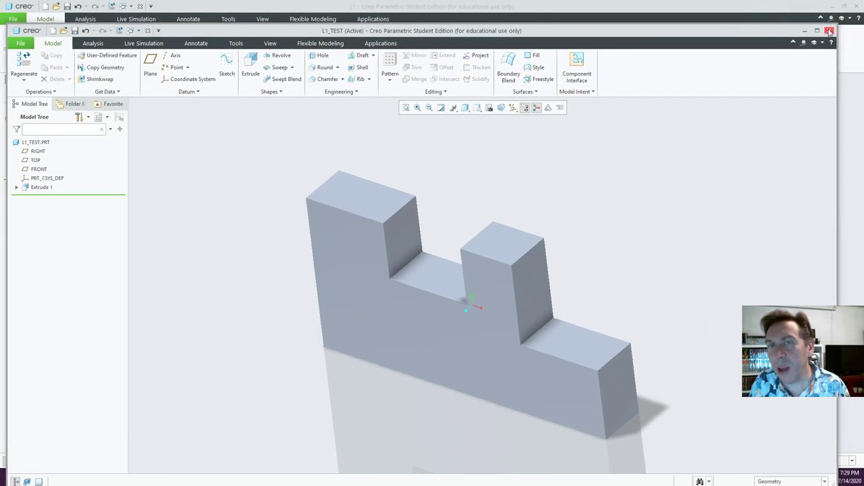
pyautogui.click(829, 31)
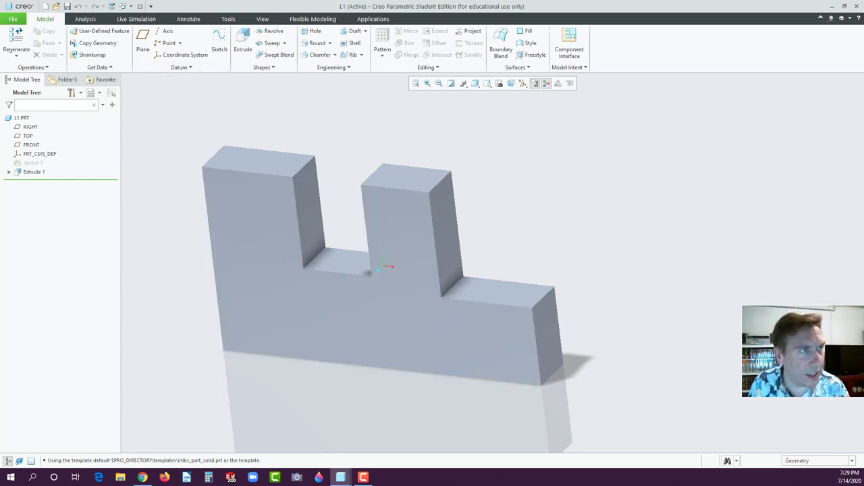
pyautogui.click(143, 477)
pyautogui.scroll(-3, 443, 218)
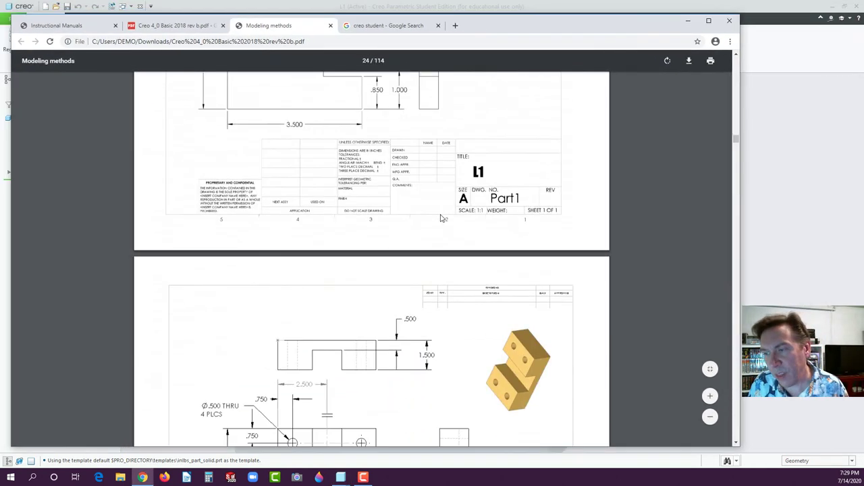
pyautogui.scroll(-5, 442, 218)
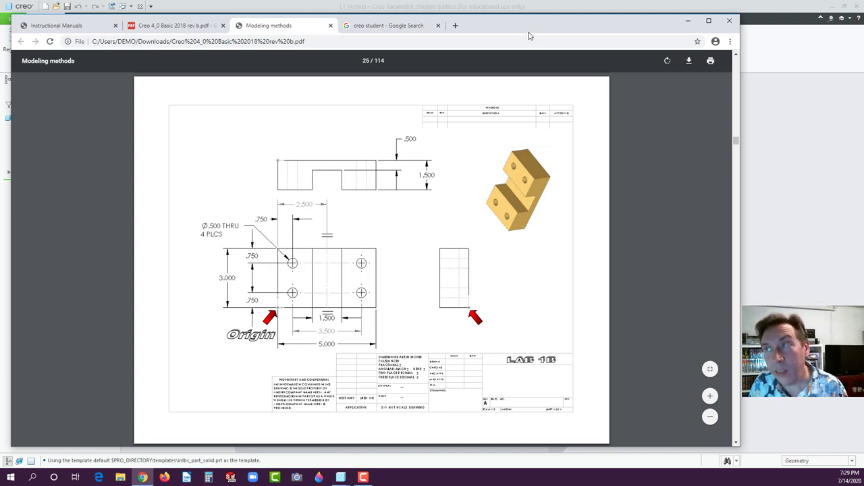
pyautogui.moveTo(525, 26); pyautogui.dragTo(0, 86)
pyautogui.click(147, 81)
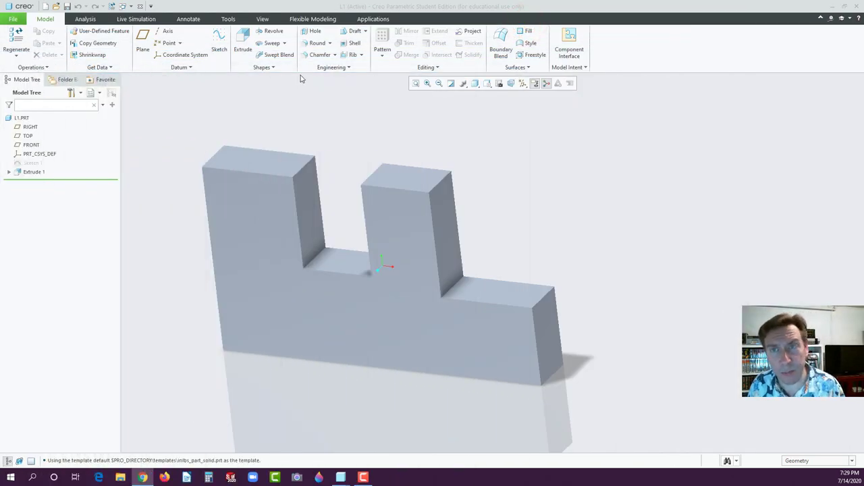
# Create a new solid part named L1B and maximise its window.
pyautogui.click(46, 6)
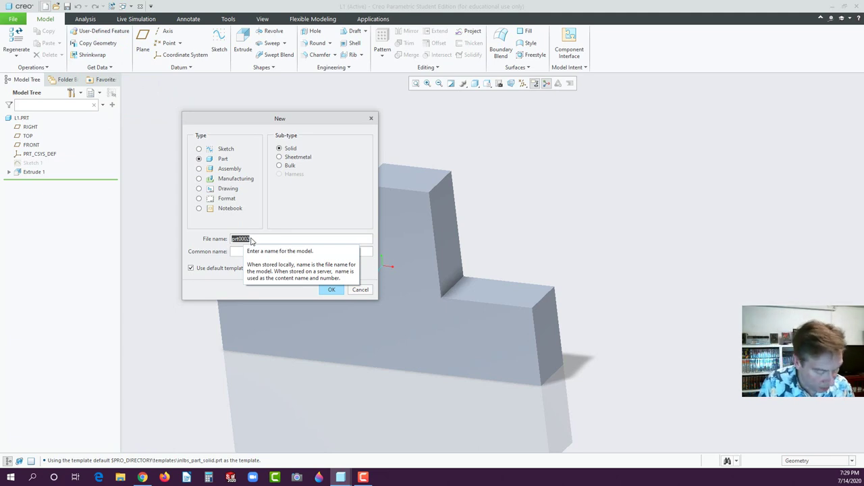
pyautogui.write('L1b')
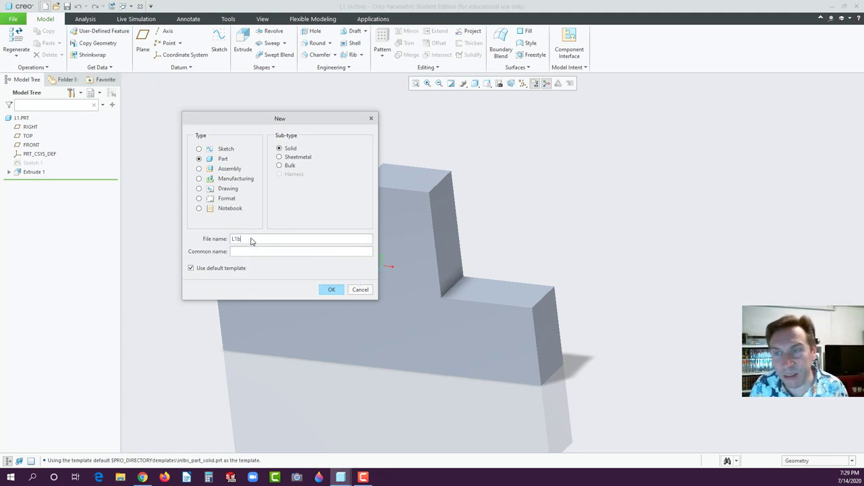
pyautogui.click(327, 290)
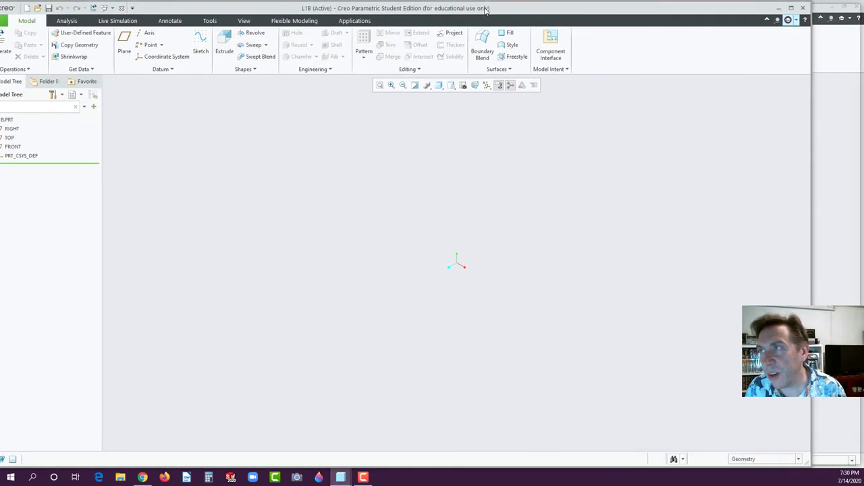
pyautogui.doubleClick(485, 10)
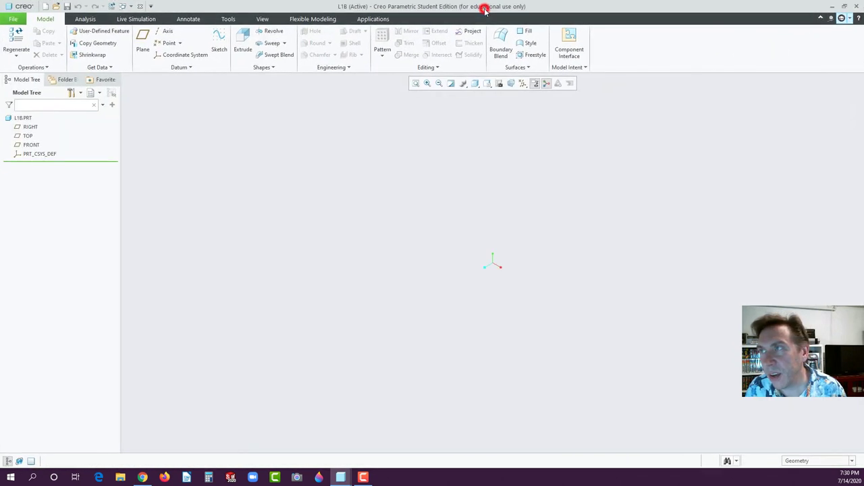
# Start an extrusion on the TOP plane with a center rectangle anchored at the origin.
pyautogui.click(27, 136)
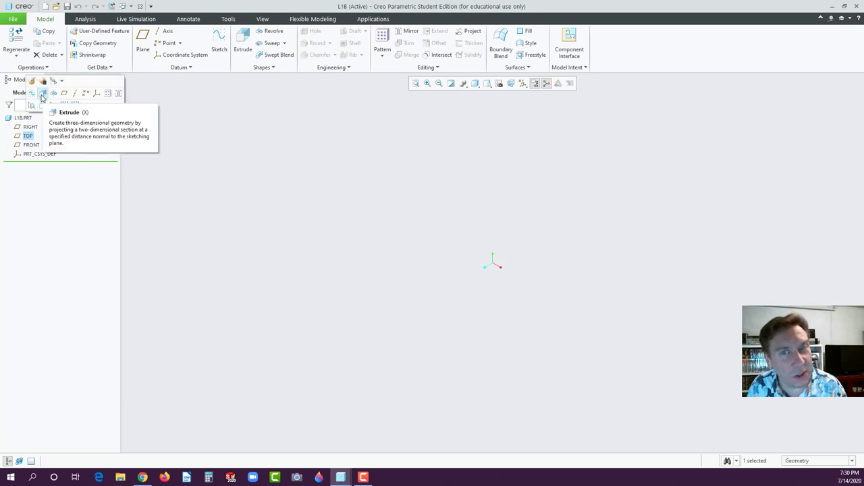
pyautogui.click(42, 97)
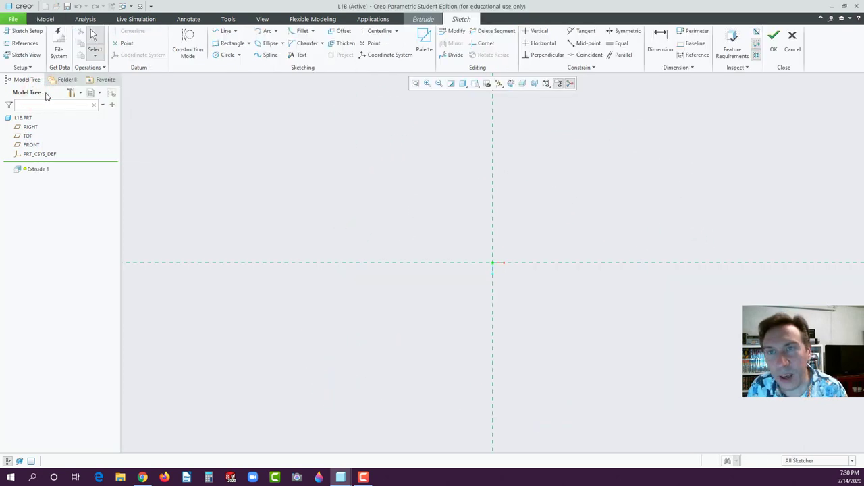
pyautogui.click(248, 43)
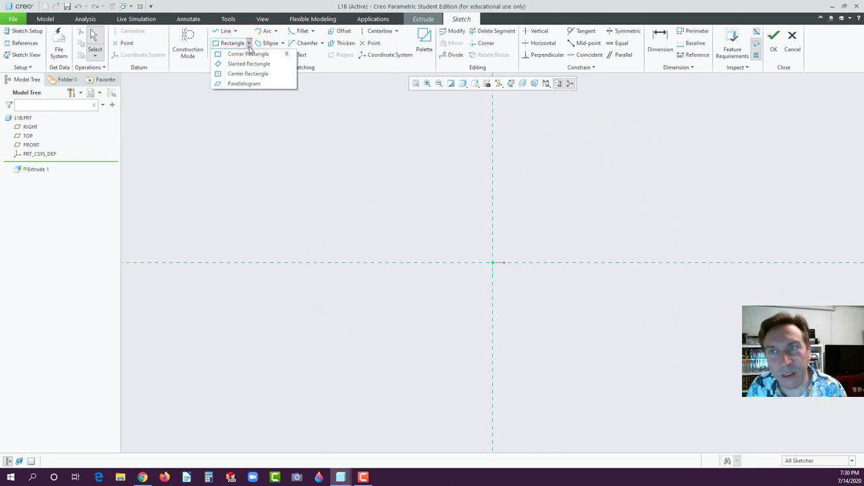
pyautogui.click(228, 76)
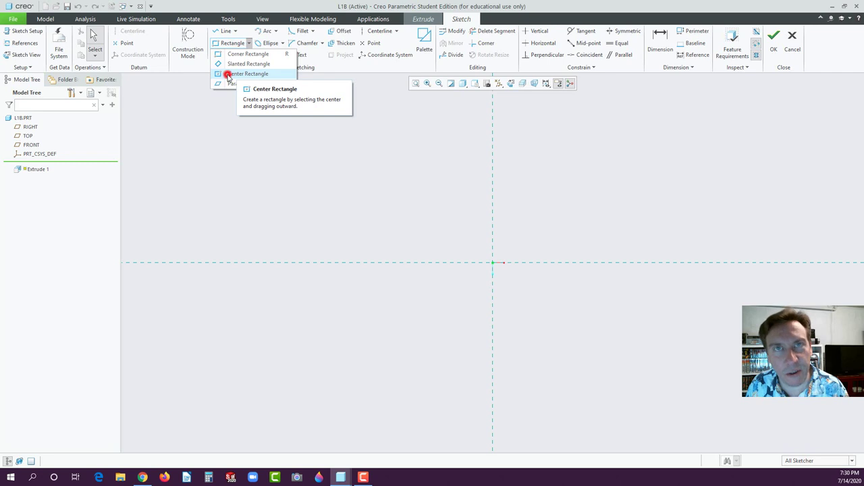
pyautogui.click(493, 262)
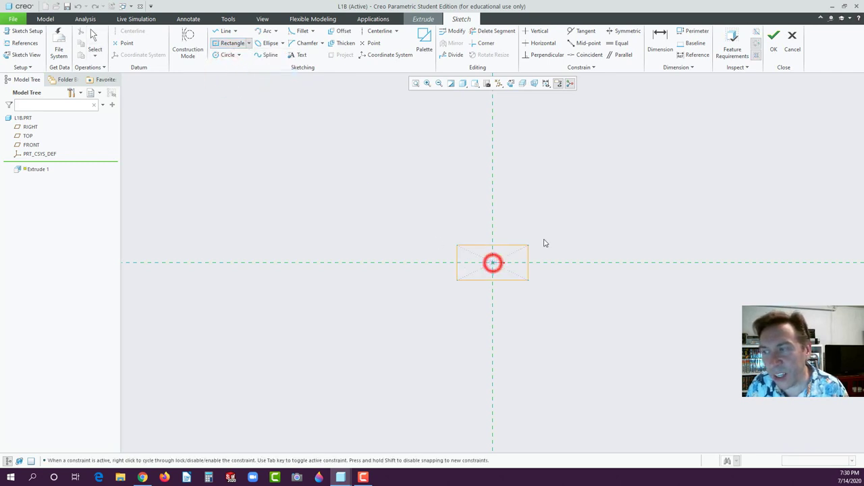
pyautogui.click(559, 223)
pyautogui.middleClick(623, 225)
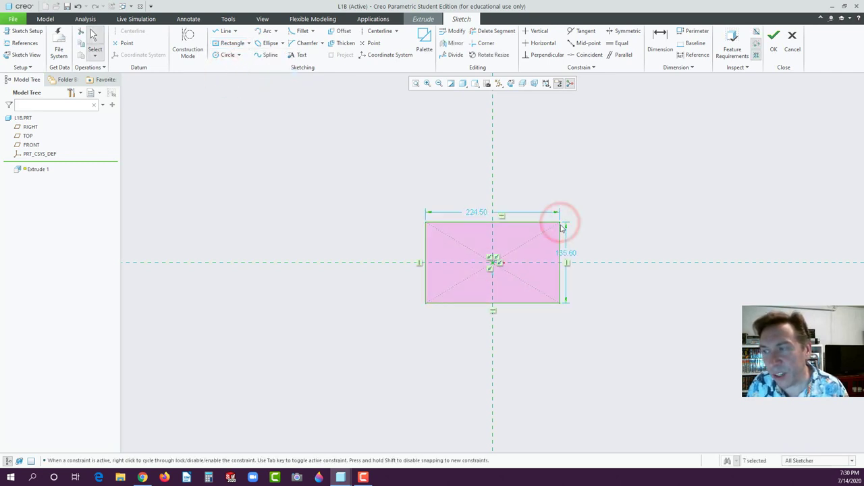
# Dimension the rectangle to 5.00 wide by 3.00 high and place the dimensions neatly.
pyautogui.doubleClick(571, 253)
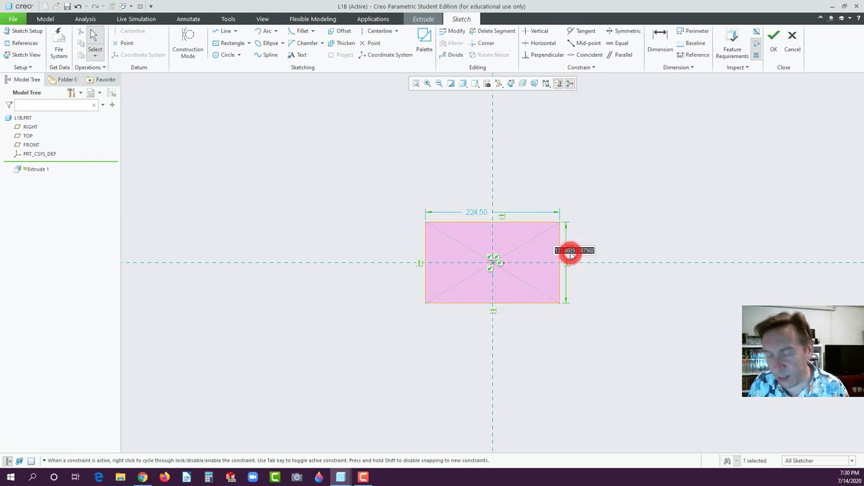
pyautogui.write('1')
pyautogui.press('Return')
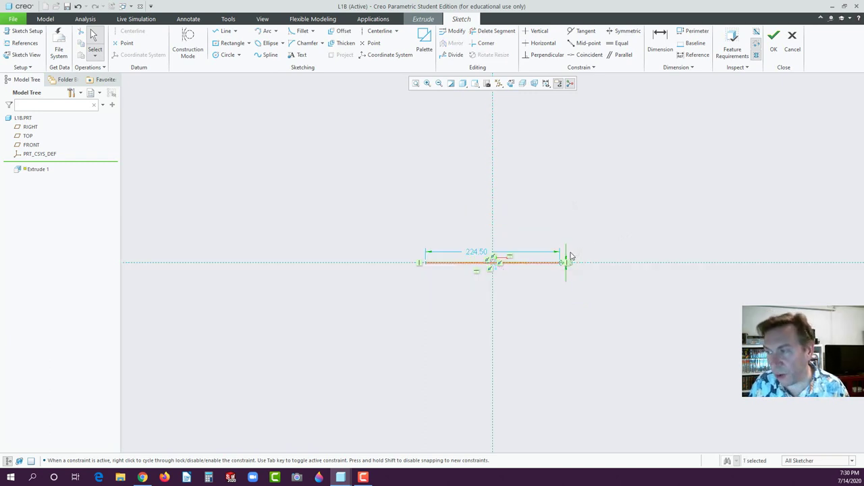
pyautogui.doubleClick(478, 251)
pyautogui.write('1')
pyautogui.press('Return')
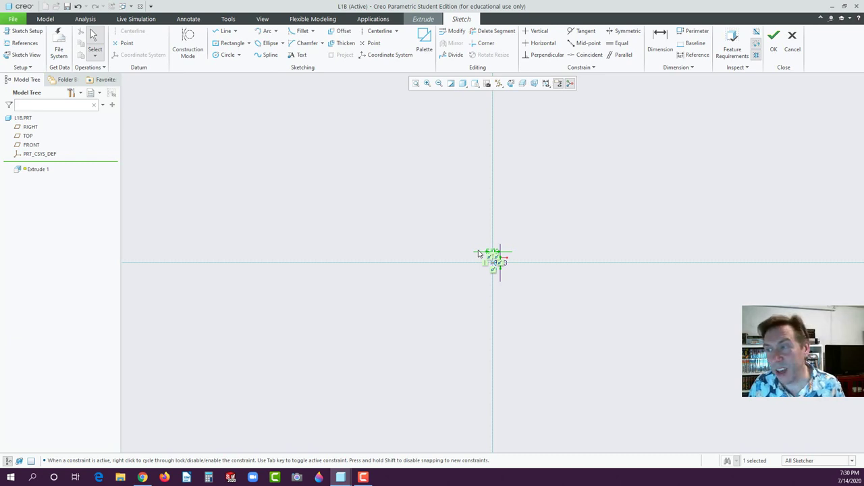
pyautogui.click(416, 83)
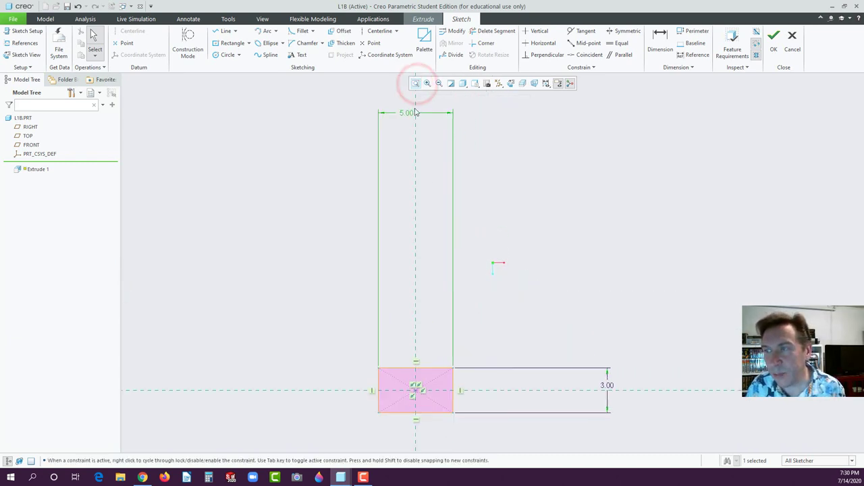
pyautogui.moveTo(406, 112); pyautogui.dragTo(413, 343)
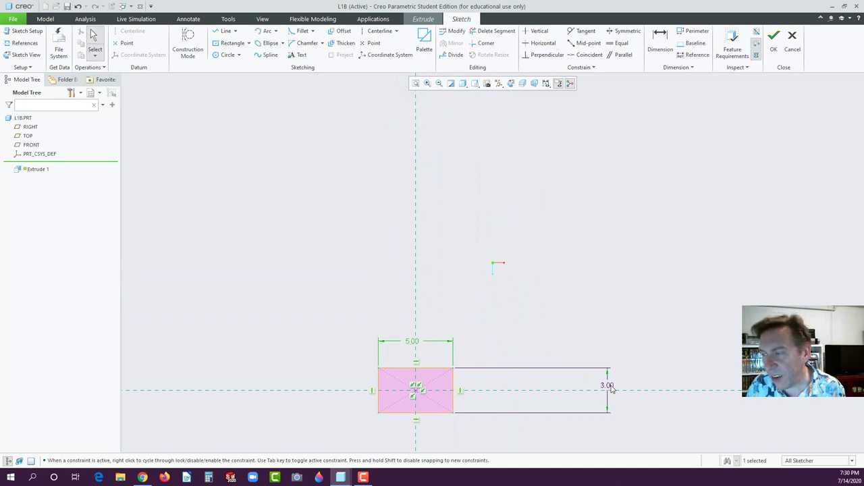
pyautogui.moveTo(607, 385); pyautogui.dragTo(488, 390)
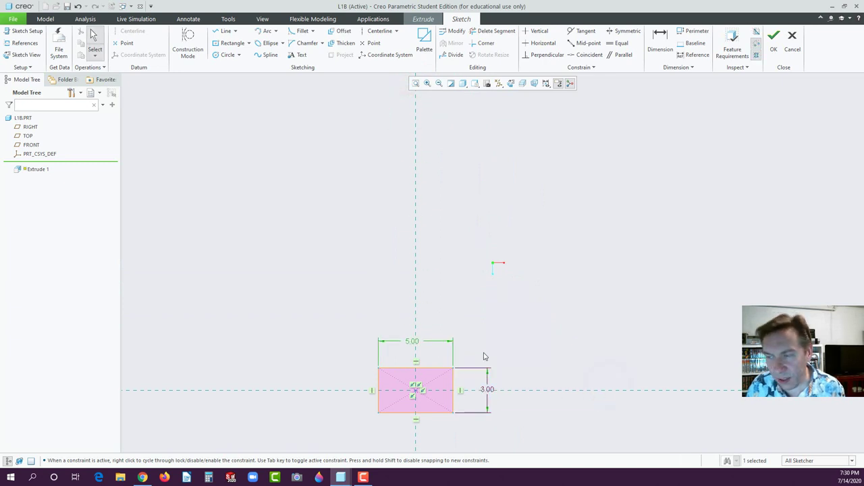
pyautogui.click(414, 84)
pyautogui.moveTo(426, 146); pyautogui.dragTo(432, 191)
pyautogui.moveTo(671, 303); pyautogui.dragTo(600, 304)
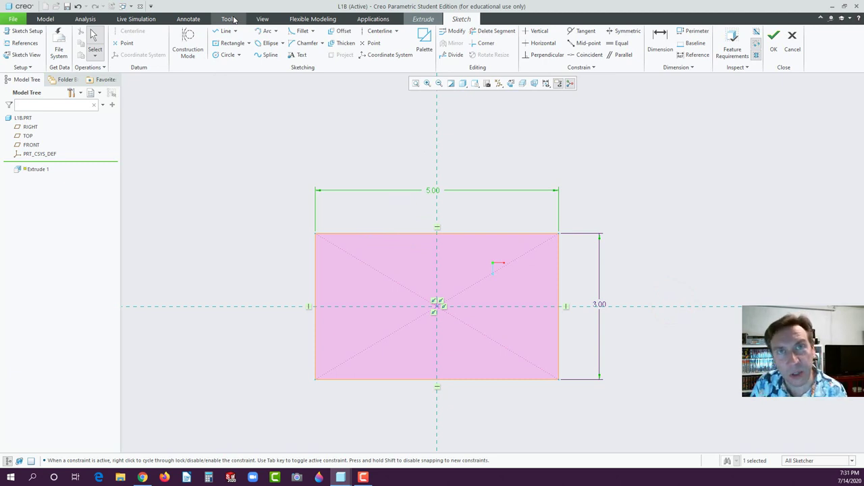
# Add vertical and horizontal centerlines through the origin.
pyautogui.click(380, 32)
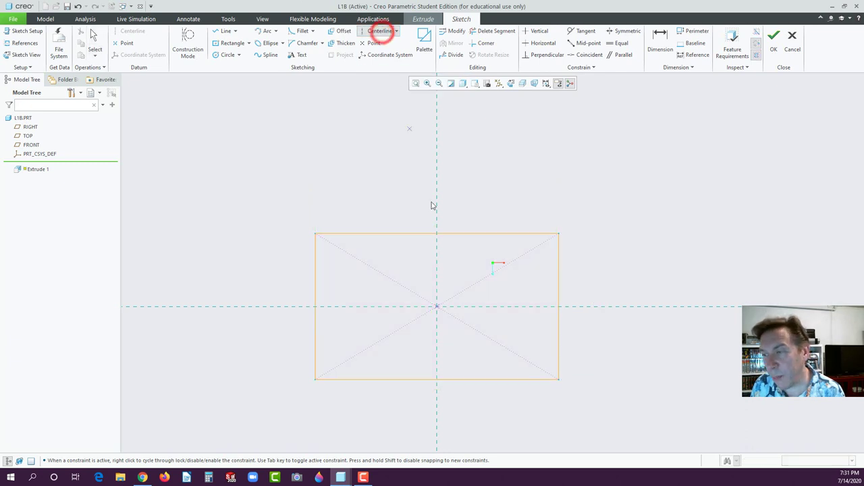
pyautogui.click(437, 307)
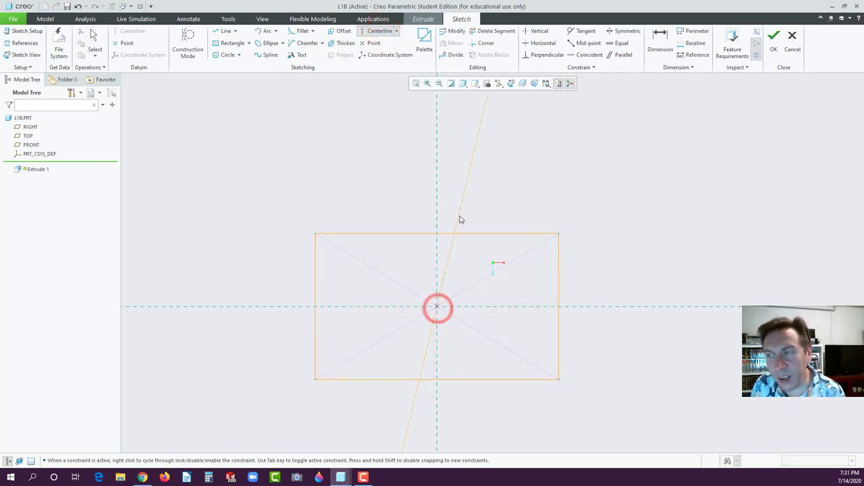
pyautogui.click(440, 187)
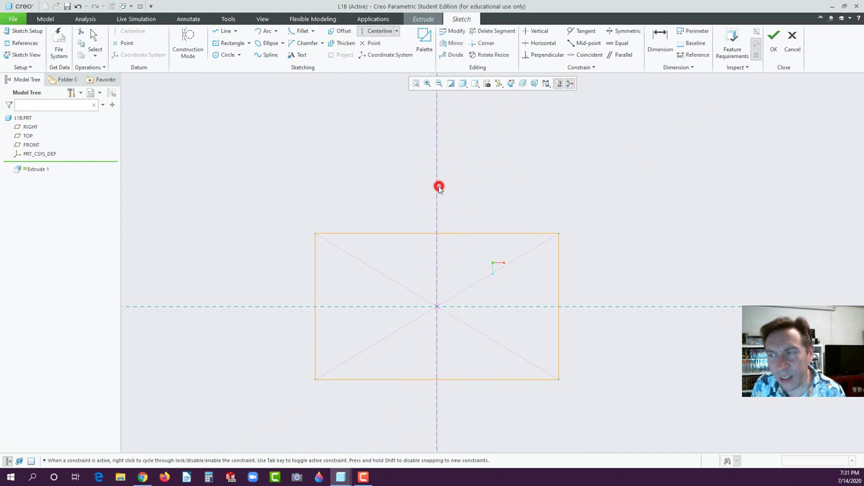
pyautogui.click(437, 307)
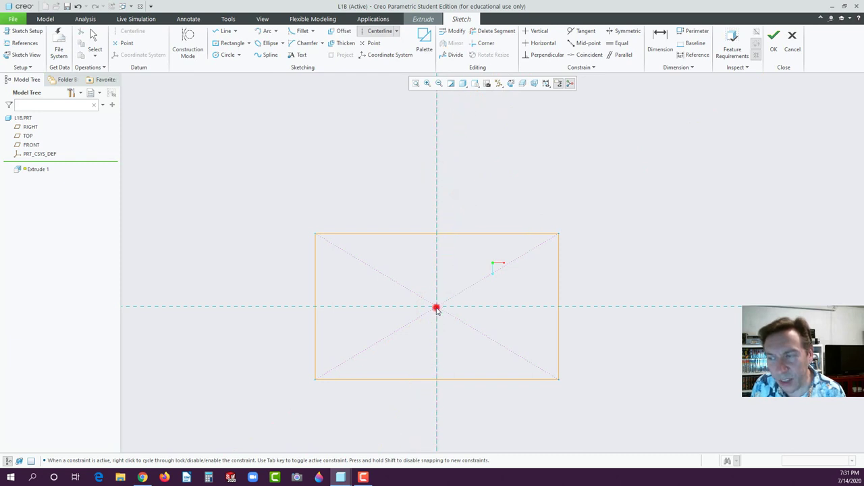
pyautogui.click(257, 308)
pyautogui.middleClick(254, 347)
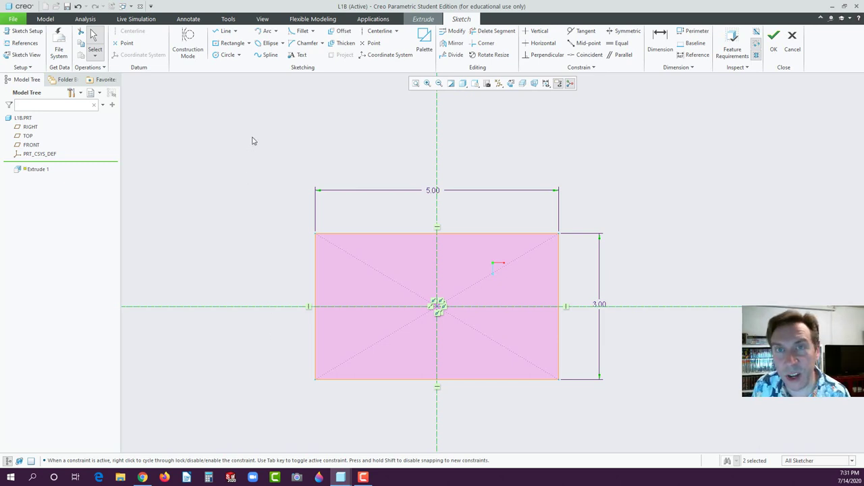
pyautogui.click(216, 55)
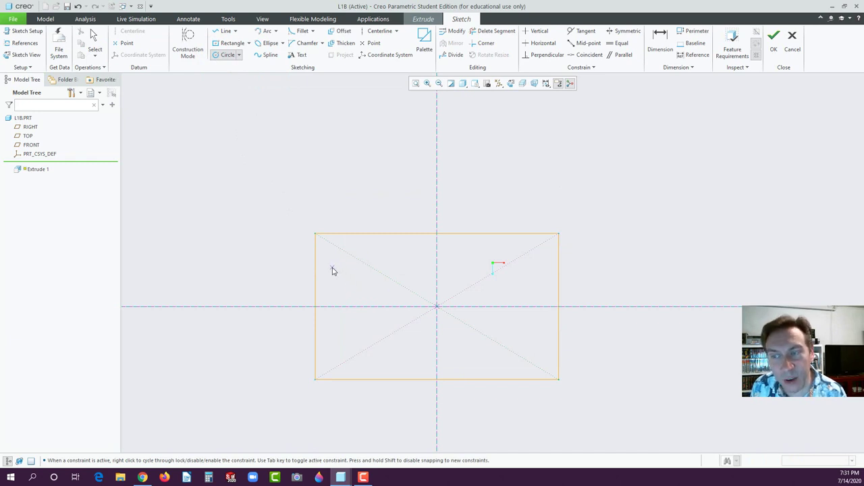
# Sketch a circle in the rectangle's upper-left area, 0.75 from the left and top edges.
pyautogui.click(331, 268)
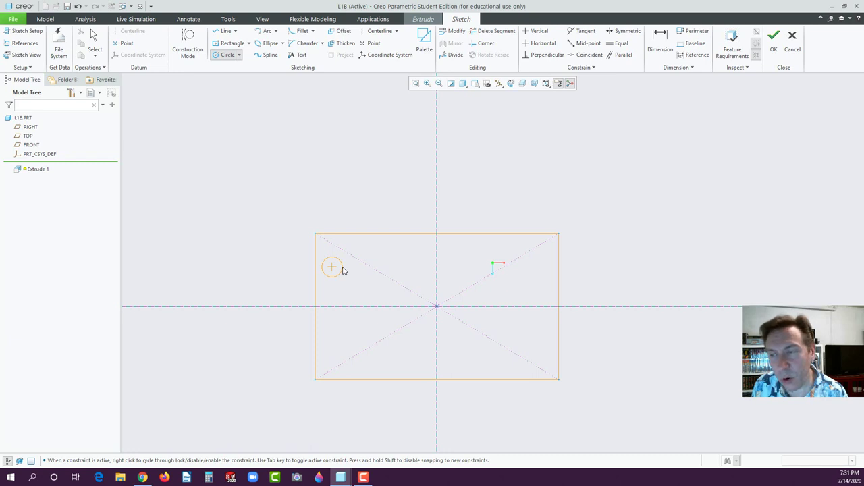
pyautogui.click(343, 269)
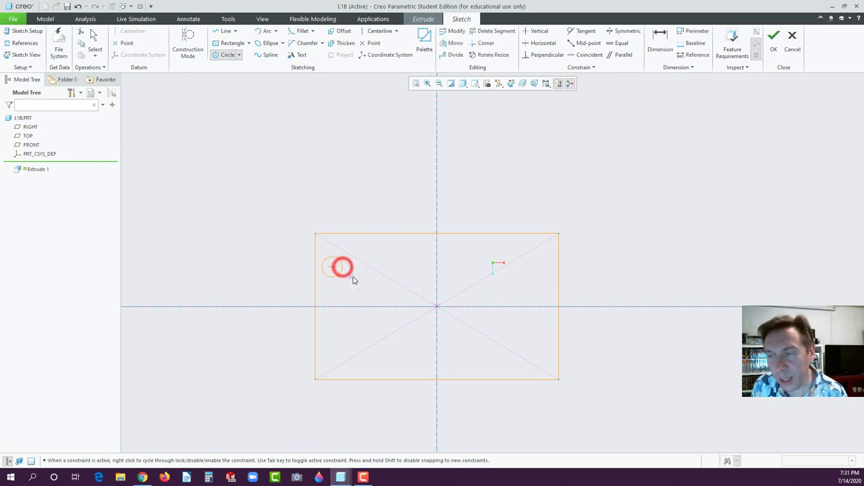
pyautogui.middleClick(357, 284)
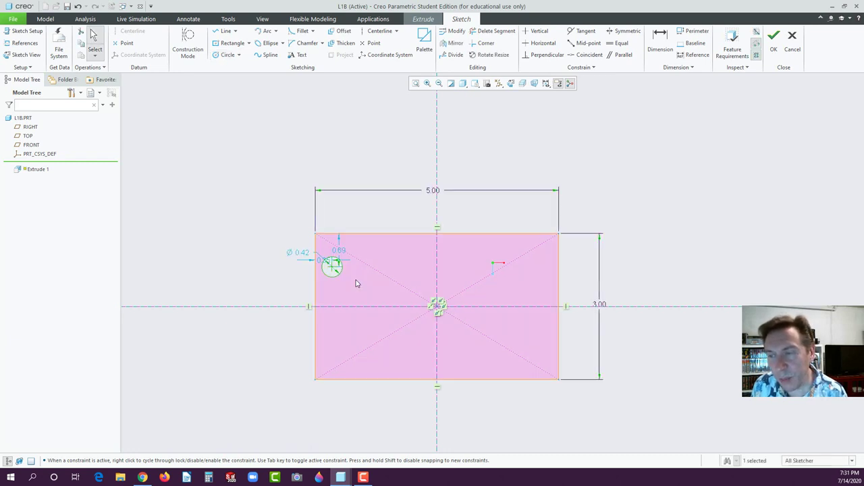
pyautogui.click(324, 262)
pyautogui.middleClick(368, 216)
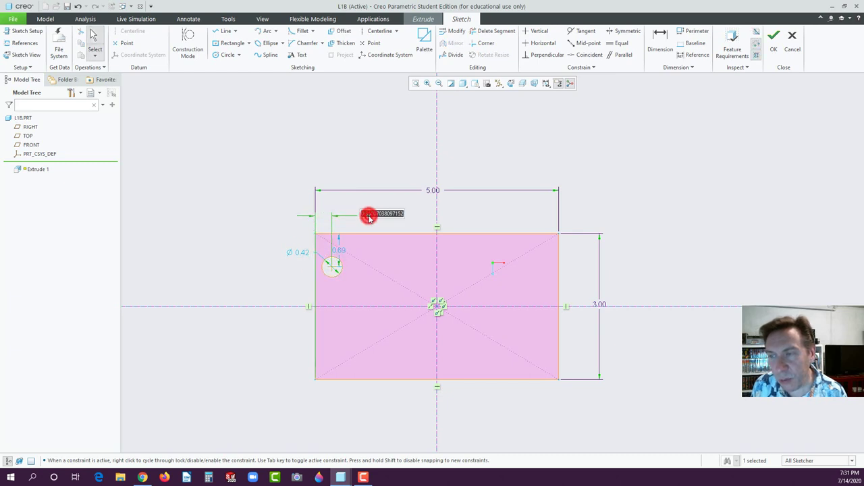
pyautogui.write('.75')
pyautogui.press('Return')
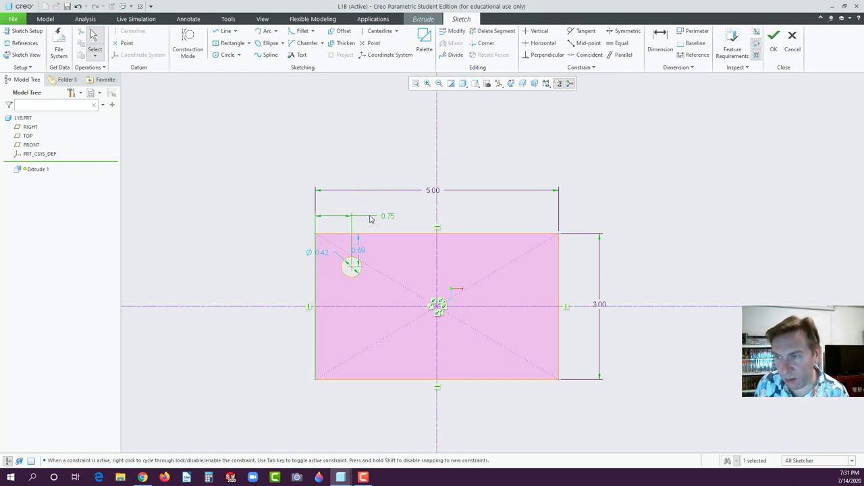
pyautogui.click(362, 251)
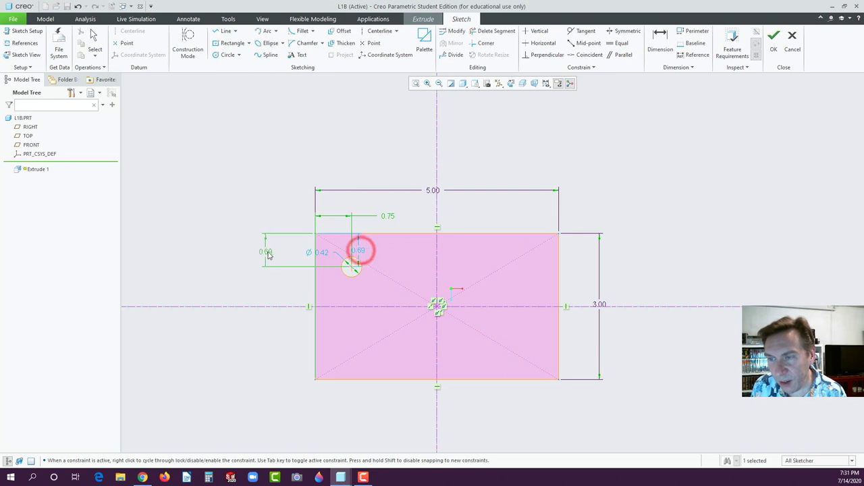
pyautogui.middleClick(276, 248)
pyautogui.write('.75')
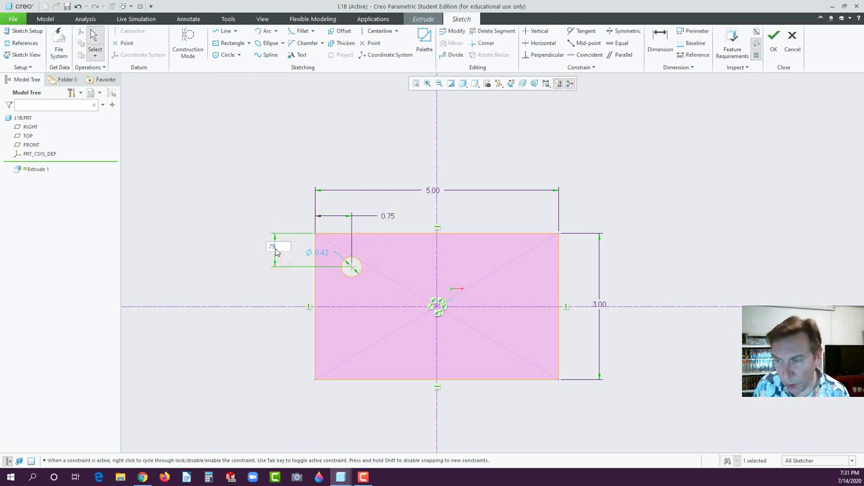
pyautogui.press('Return')
# Set the circle's diameter to 0.50.
pyautogui.doubleClick(325, 256)
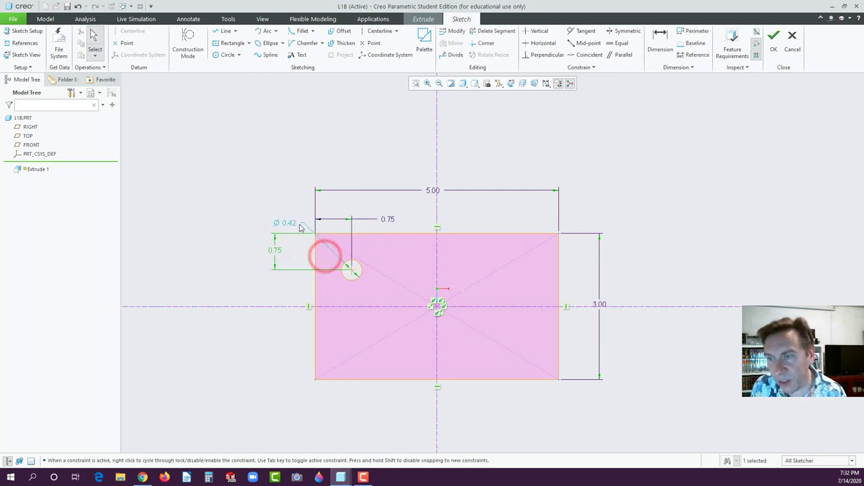
pyautogui.middleClick(286, 223)
pyautogui.write('.5')
pyautogui.press('Return')
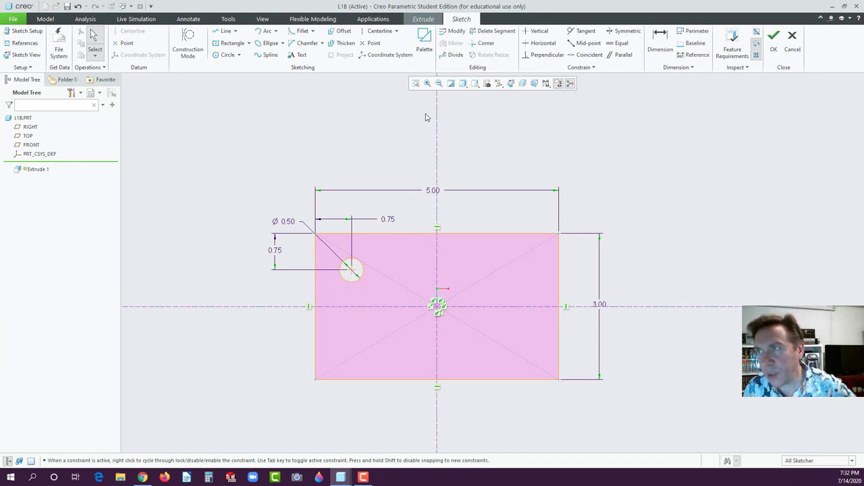
# Mirror the hole circle across the vertical centerline.
pyautogui.click(263, 161)
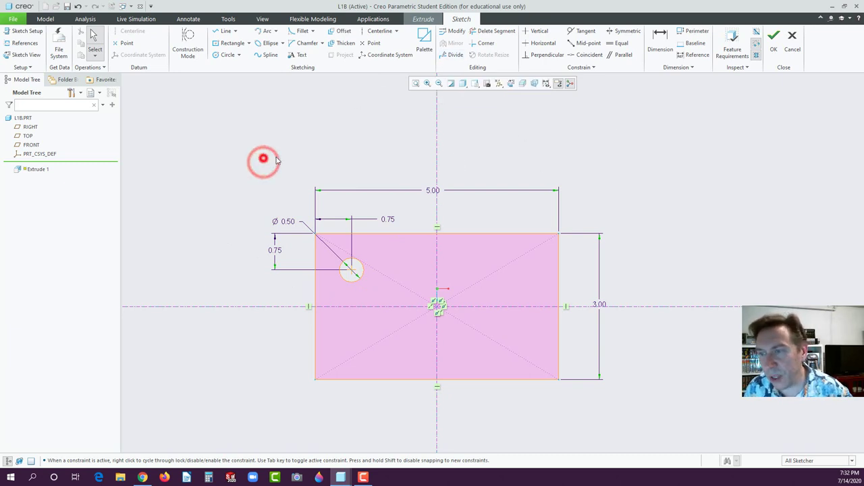
pyautogui.click(345, 281)
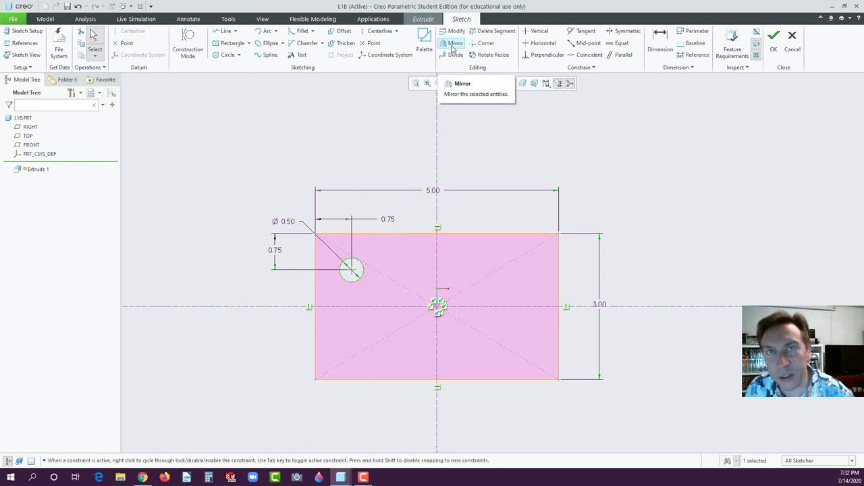
pyautogui.click(270, 135)
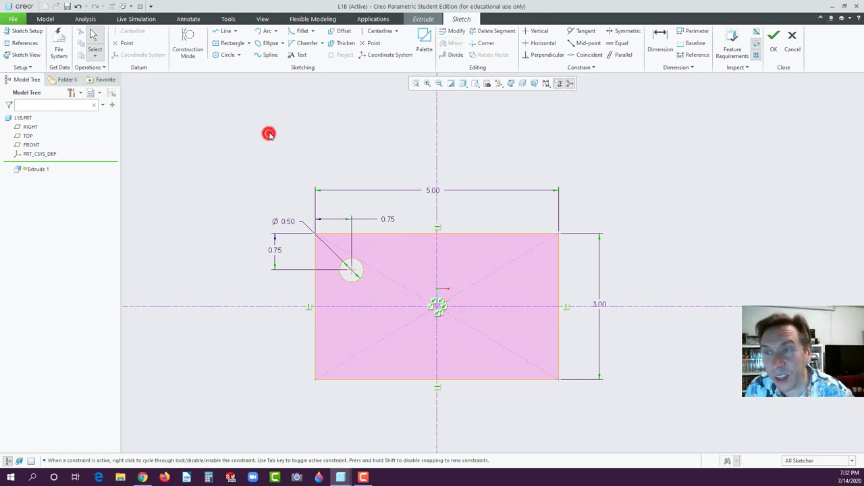
pyautogui.click(346, 283)
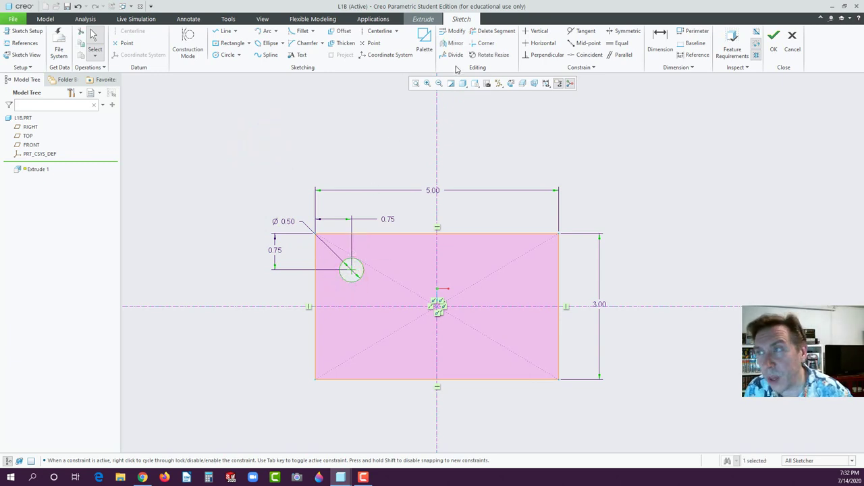
pyautogui.click(449, 44)
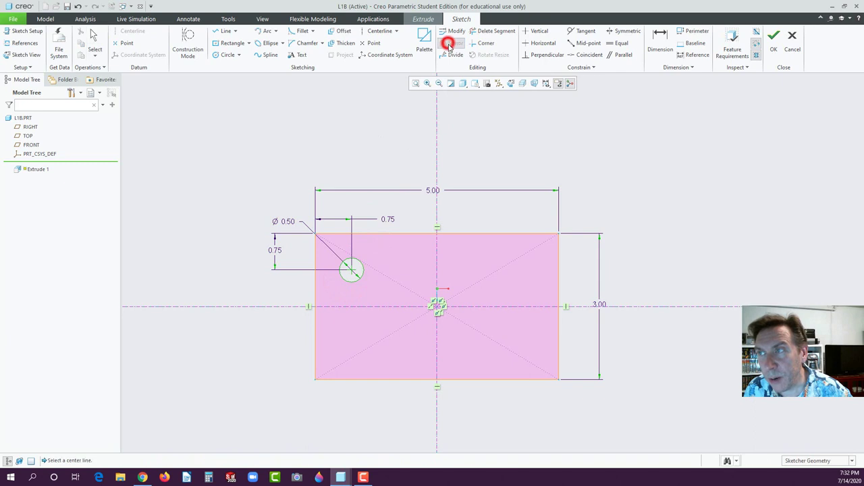
pyautogui.click(437, 155)
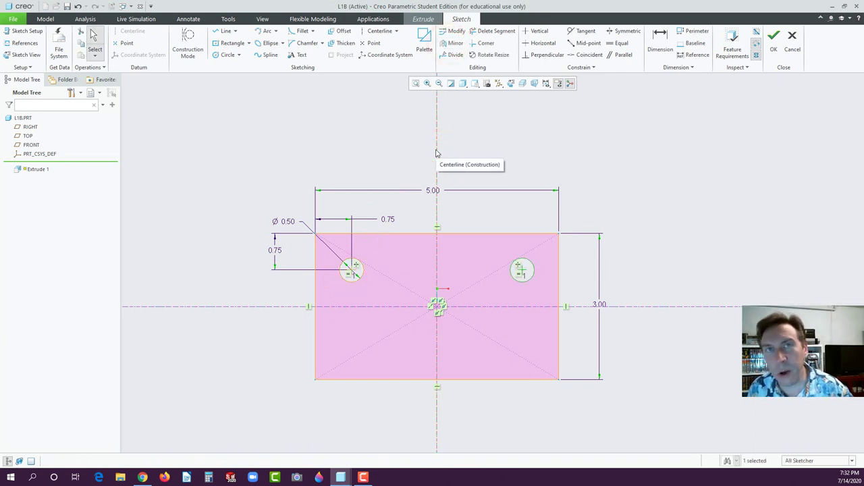
pyautogui.click(342, 152)
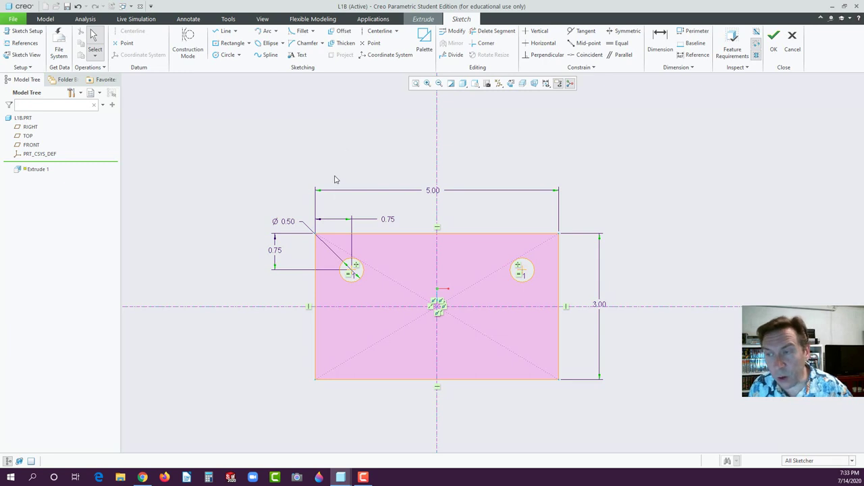
# Mirror both top circles across the horizontal centerline, keeping the hole offset at 0.75.
pyautogui.moveTo(321, 250)
pyautogui.mouseDown()
pyautogui.moveTo(391, 286)
pyautogui.moveTo(543, 294)
pyautogui.mouseUp()
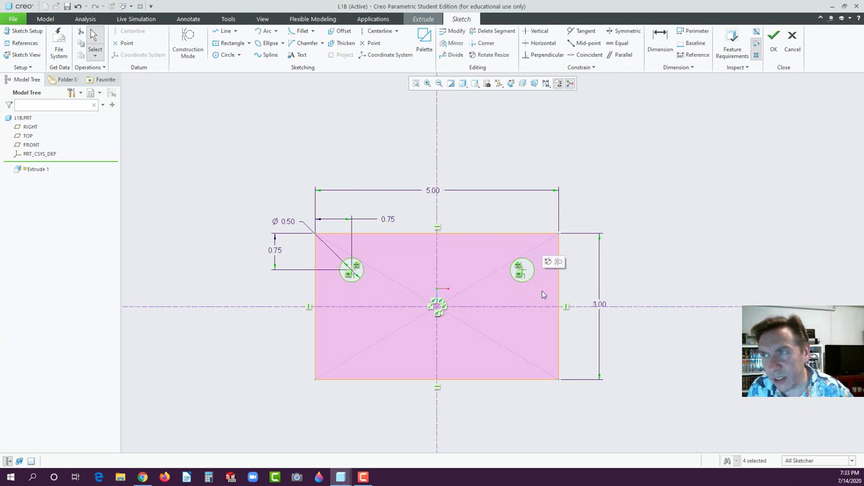
pyautogui.click(454, 44)
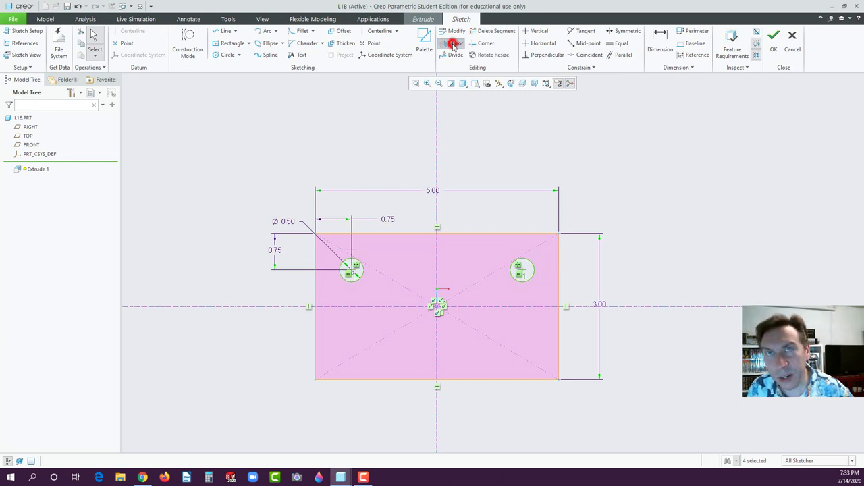
pyautogui.click(383, 308)
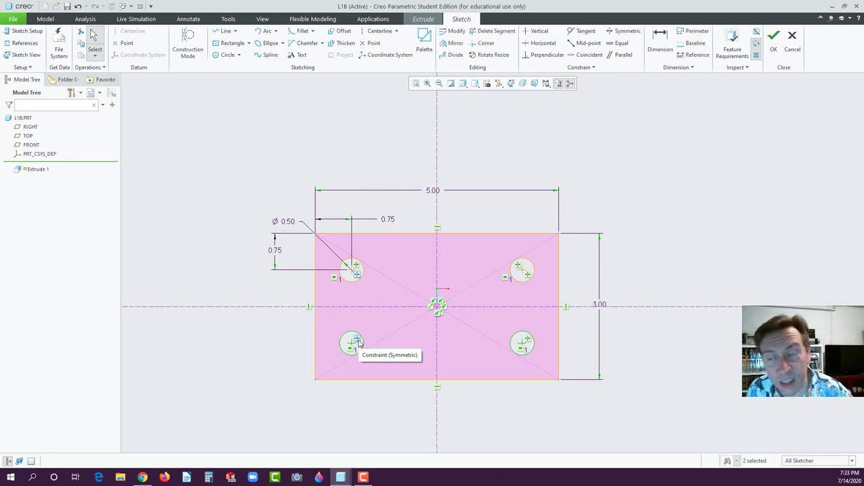
pyautogui.doubleClick(388, 220)
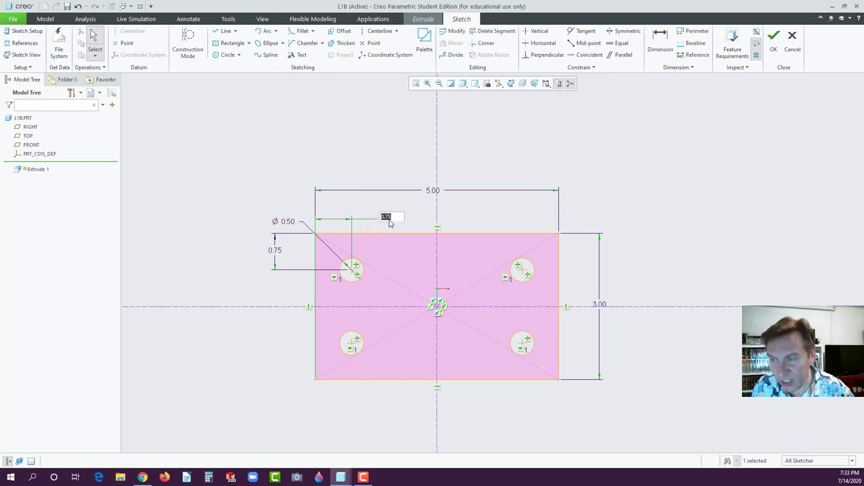
pyautogui.write('1')
pyautogui.press('Return')
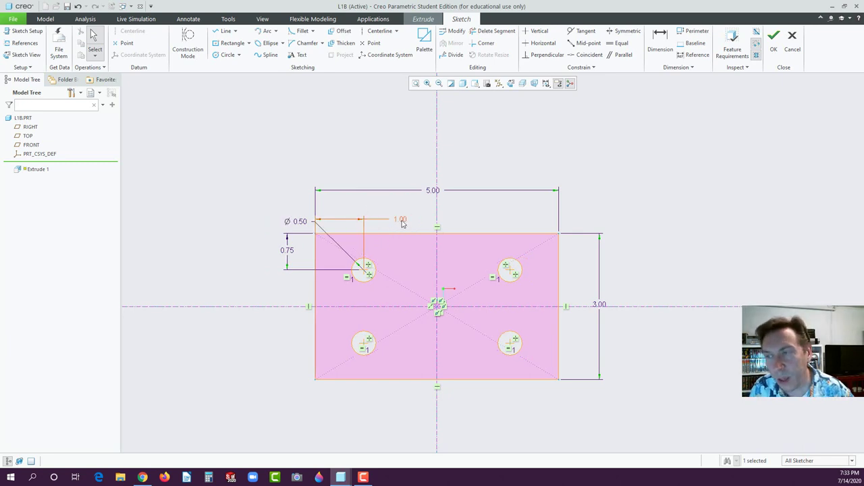
pyautogui.doubleClick(400, 220)
pyautogui.write('.75')
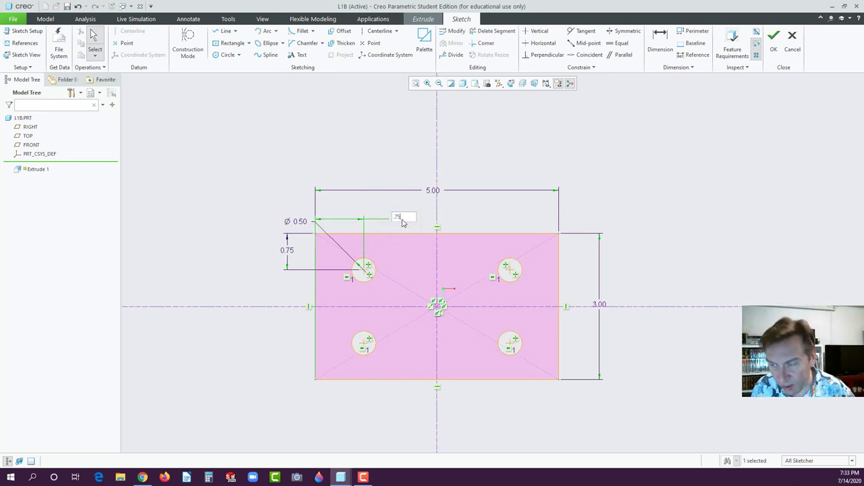
pyautogui.press('Return')
pyautogui.click(261, 167)
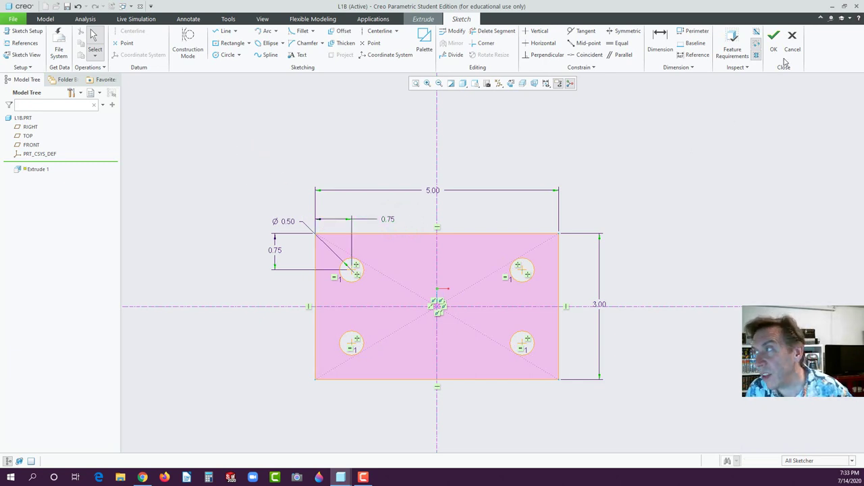
# Extrude the 5.00 × 3.00 sketch 1.50 deep, producing a block with four corner holes.
pyautogui.click(773, 39)
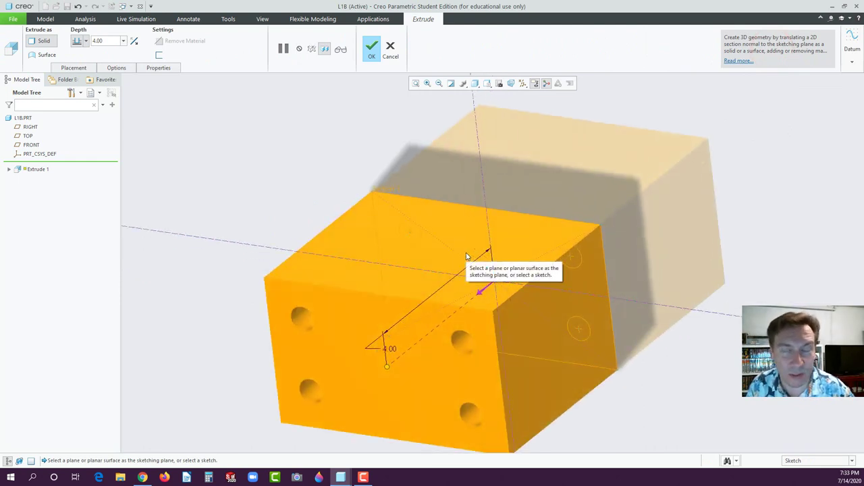
pyautogui.click(392, 349)
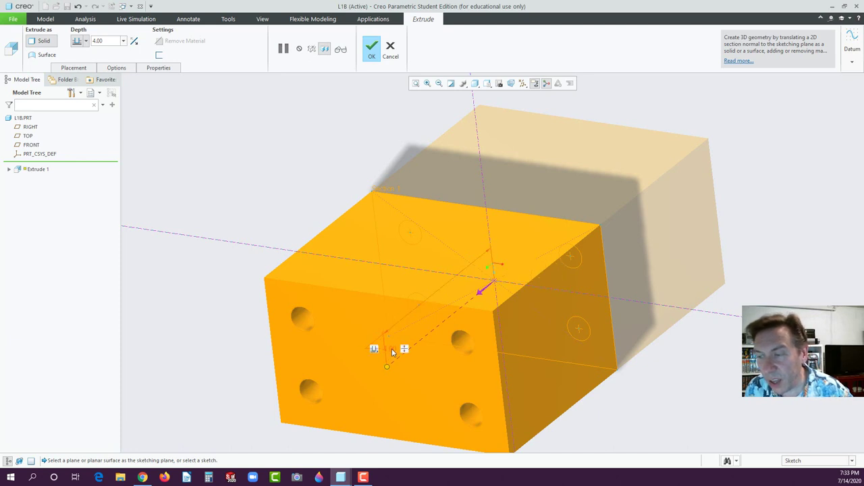
pyautogui.doubleClick(392, 348)
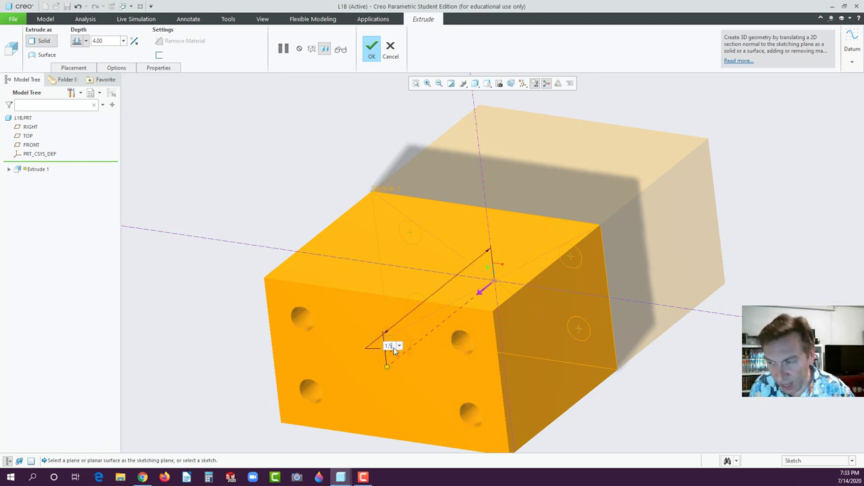
pyautogui.press('Return')
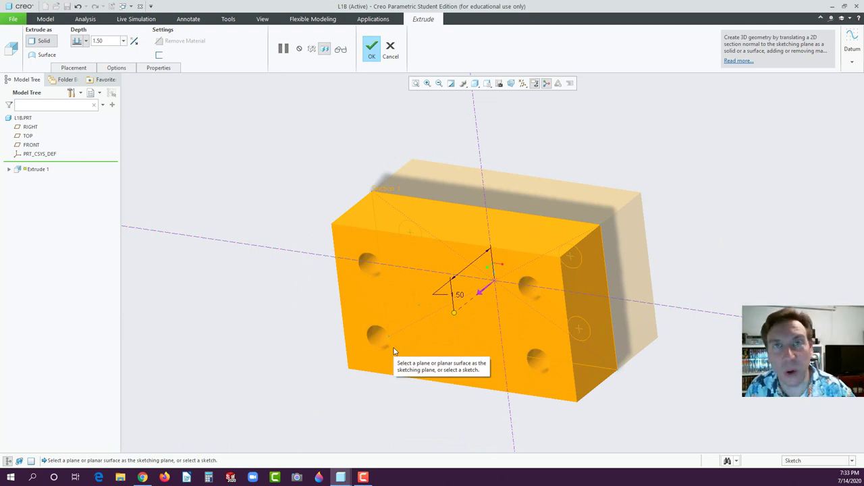
pyautogui.click(371, 47)
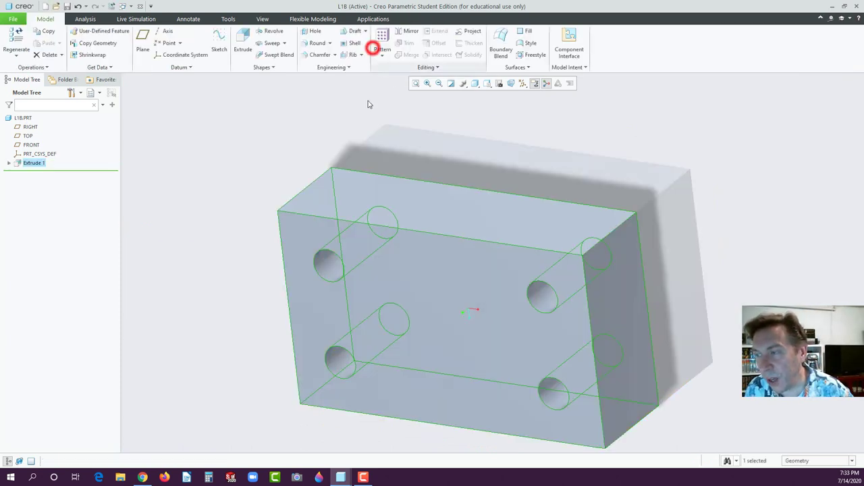
pyautogui.click(428, 275)
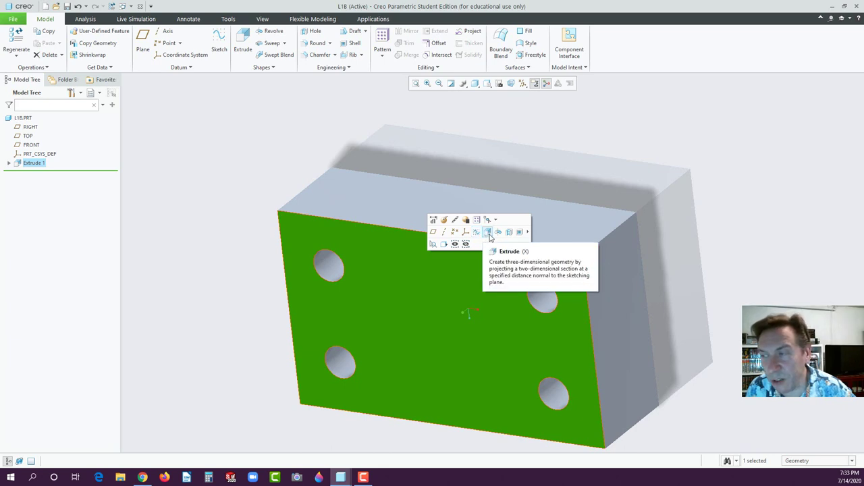
# Start an extrusion on the front face and draw a center rectangle from the origin to the top edge.
pyautogui.click(488, 233)
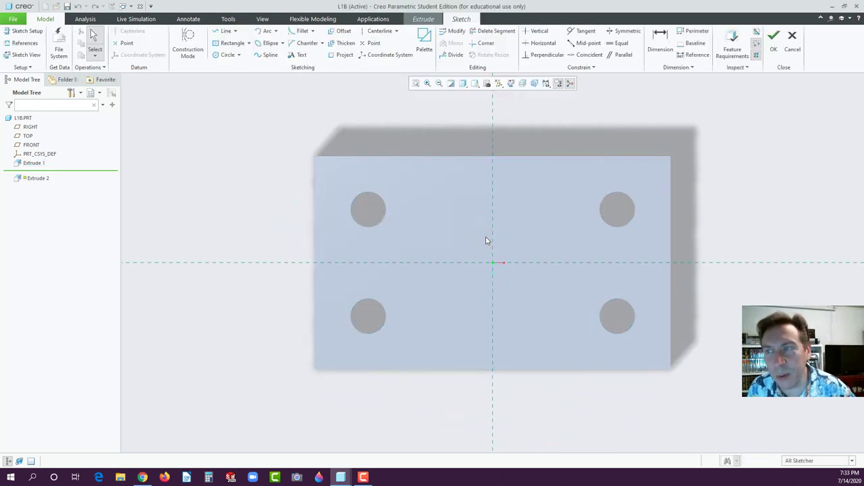
pyautogui.click(223, 43)
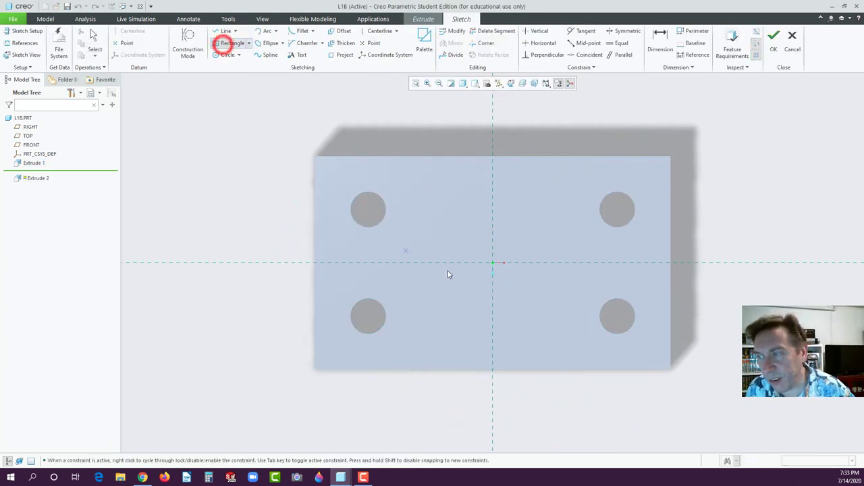
pyautogui.click(494, 263)
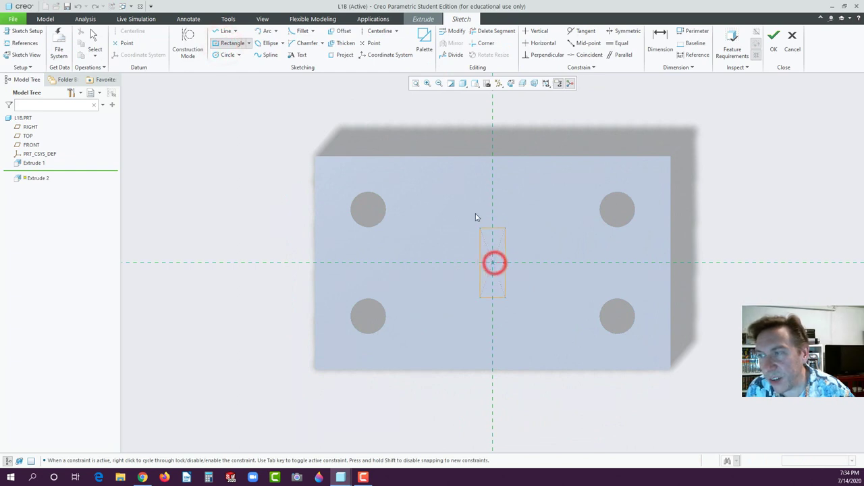
pyautogui.click(441, 156)
pyautogui.middleClick(397, 134)
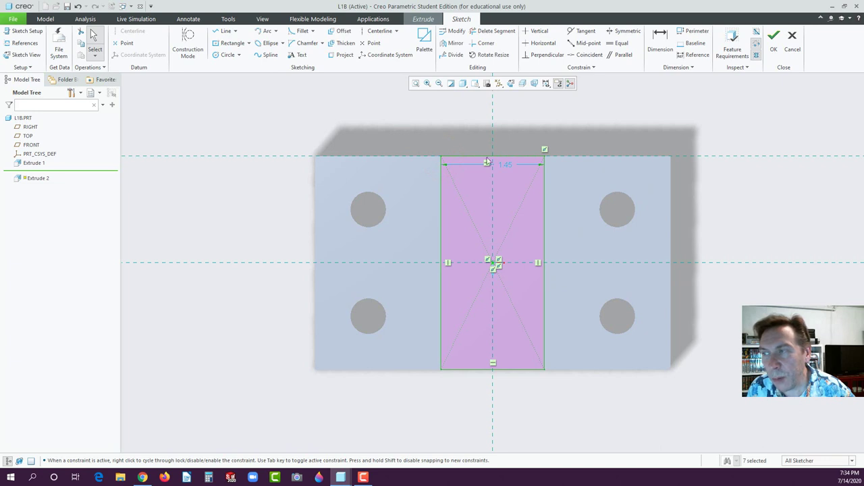
# Set the rectangle's width dimension to 1.50.
pyautogui.moveTo(506, 164); pyautogui.dragTo(488, 138)
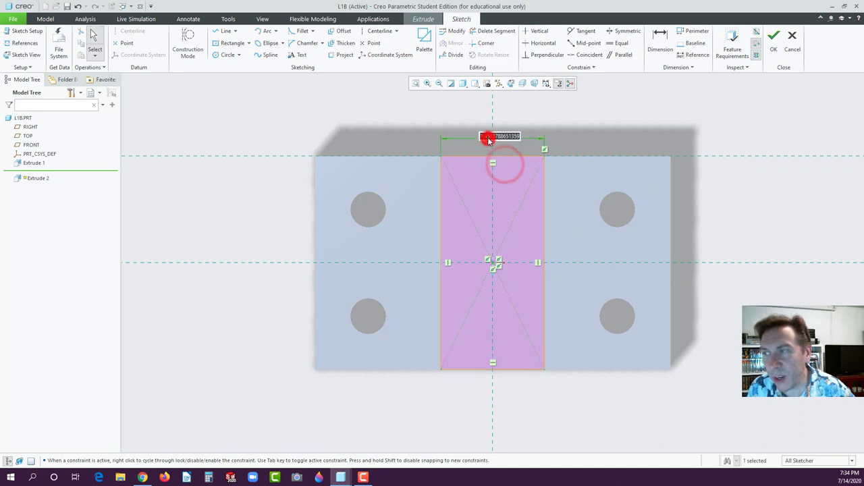
pyautogui.doubleClick(488, 138)
pyautogui.write('1.5')
pyautogui.press('Return')
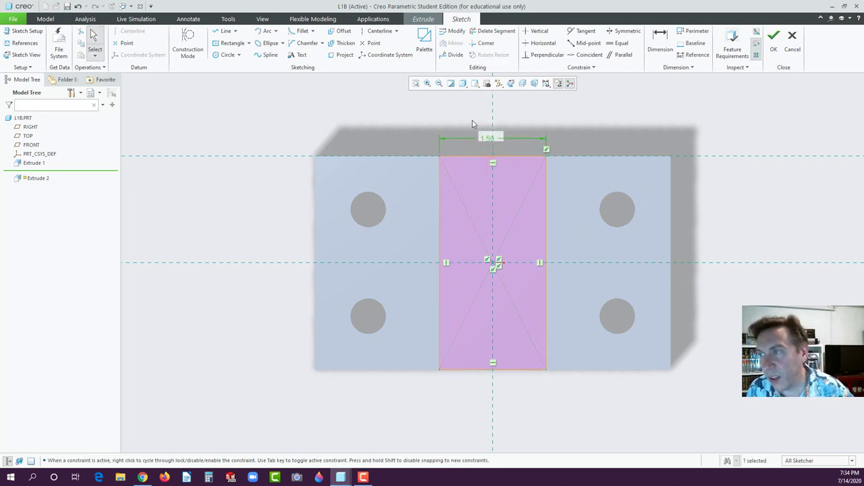
pyautogui.click(396, 128)
pyautogui.moveTo(390, 126); pyautogui.dragTo(361, 158, button='middle')
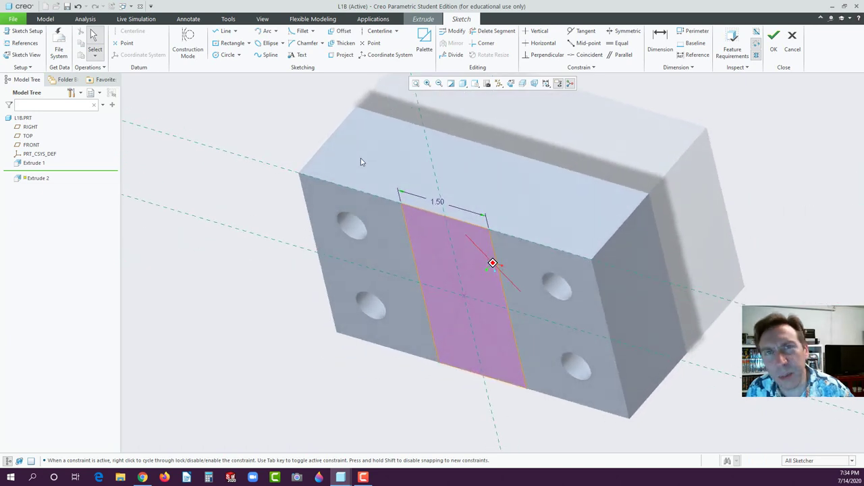
# Flip the extrusion into a cut, change its depth from 0.97 to 1.00, and complete Extrude 2.
pyautogui.click(773, 38)
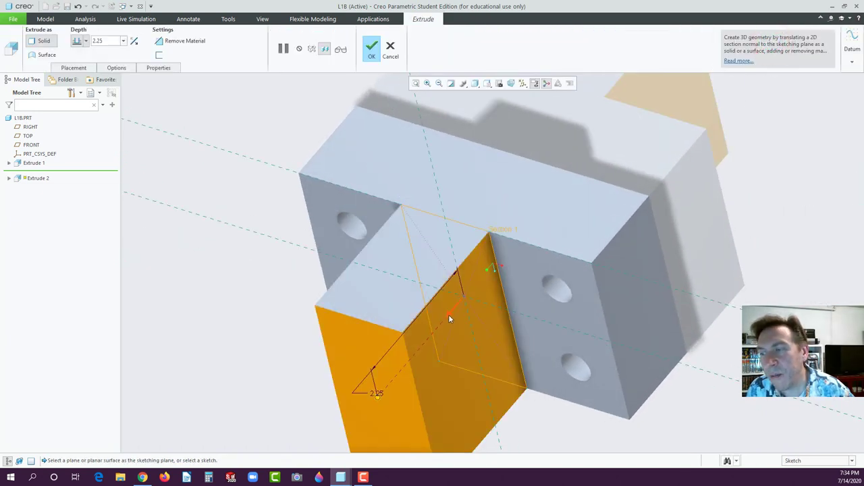
pyautogui.click(448, 315)
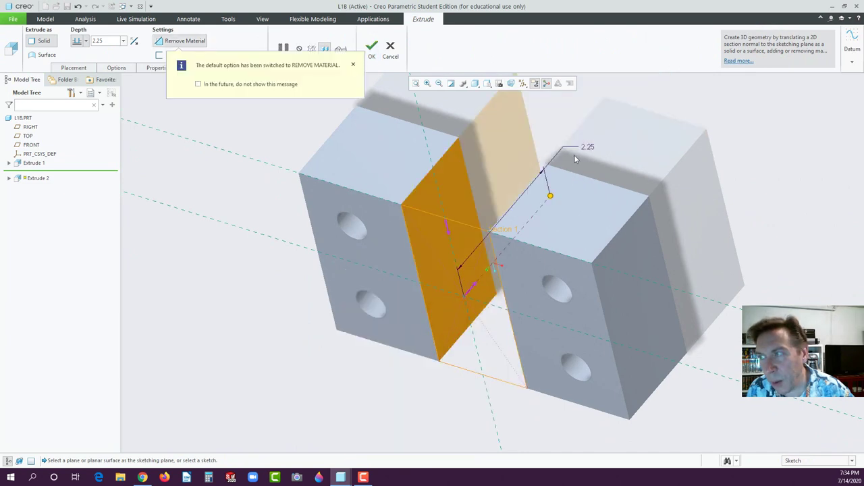
pyautogui.moveTo(550, 195); pyautogui.dragTo(500, 250)
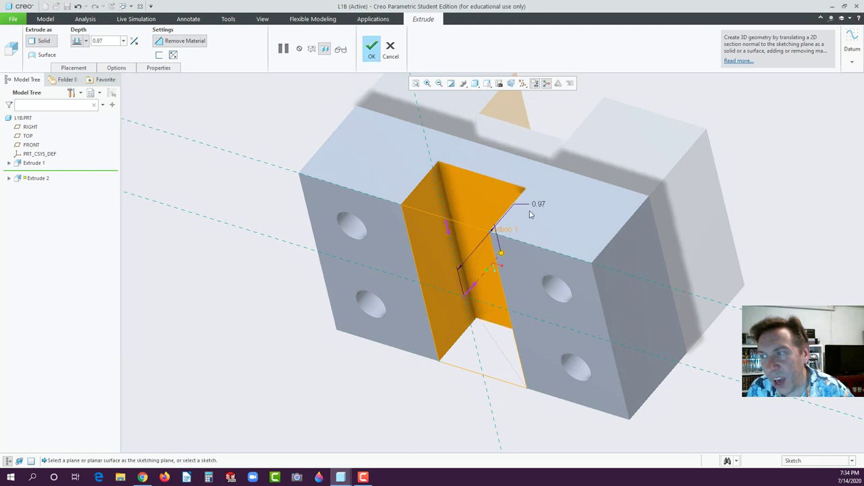
pyautogui.click(540, 204)
pyautogui.click(540, 204)
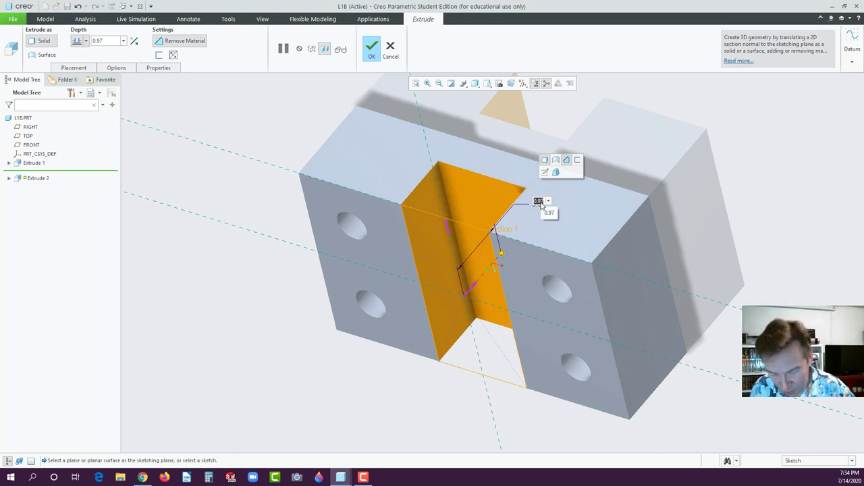
pyautogui.press('BackSpace')
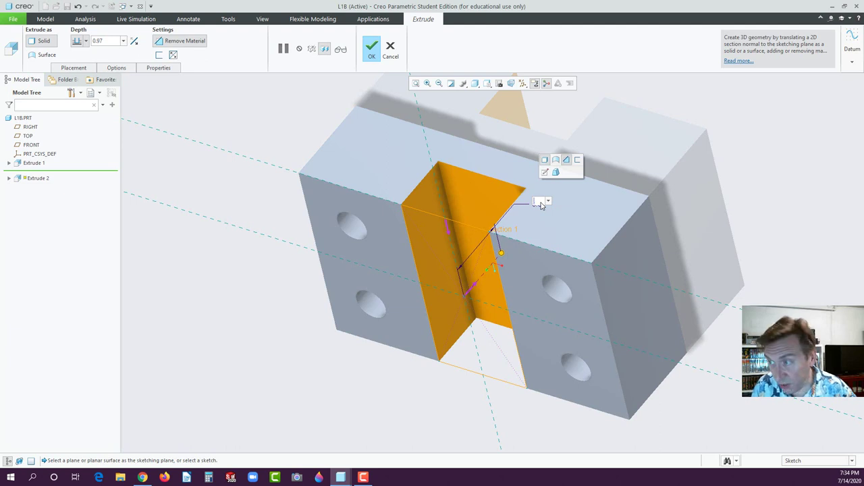
pyautogui.write('1')
pyautogui.press('Return')
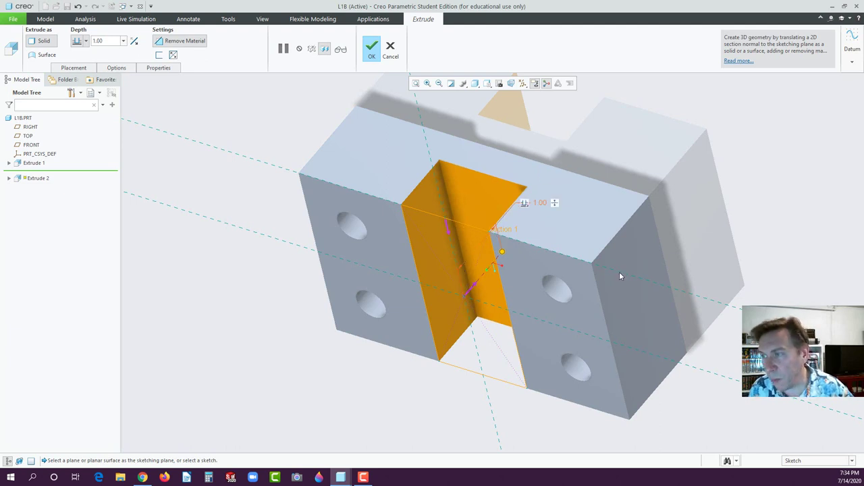
pyautogui.moveTo(418, 247); pyautogui.dragTo(399, 220, button='middle')
pyautogui.click(372, 49)
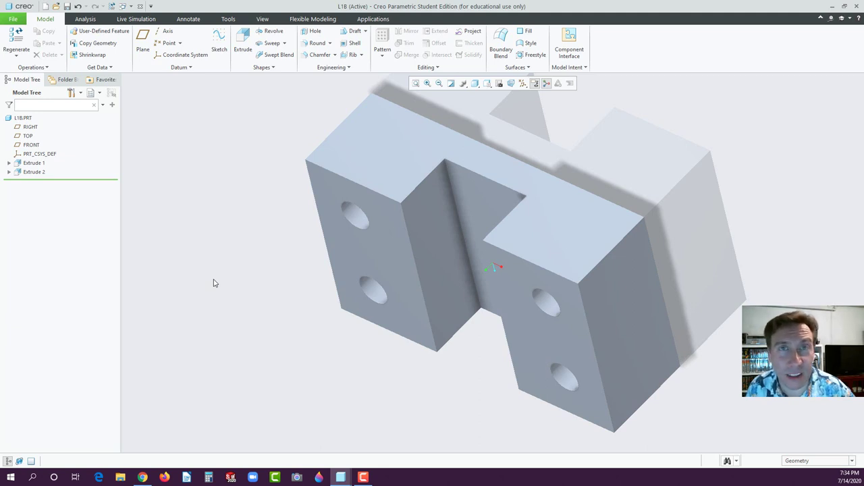
pyautogui.moveTo(451, 230)
pyautogui.mouseDown(button='middle')
pyautogui.moveTo(466, 211)
pyautogui.moveTo(455, 216)
pyautogui.mouseUp(button='middle')
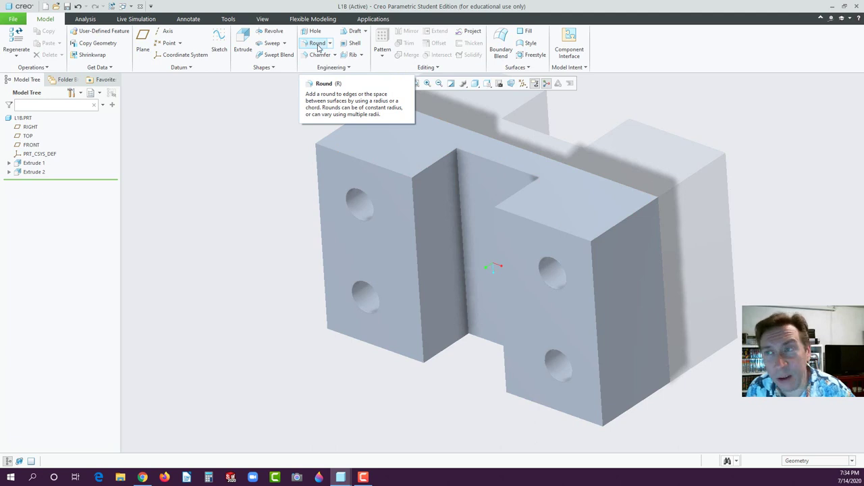
# Start a 0.50 round on the top-left outer edge and add the right block's edges.
pyautogui.click(318, 44)
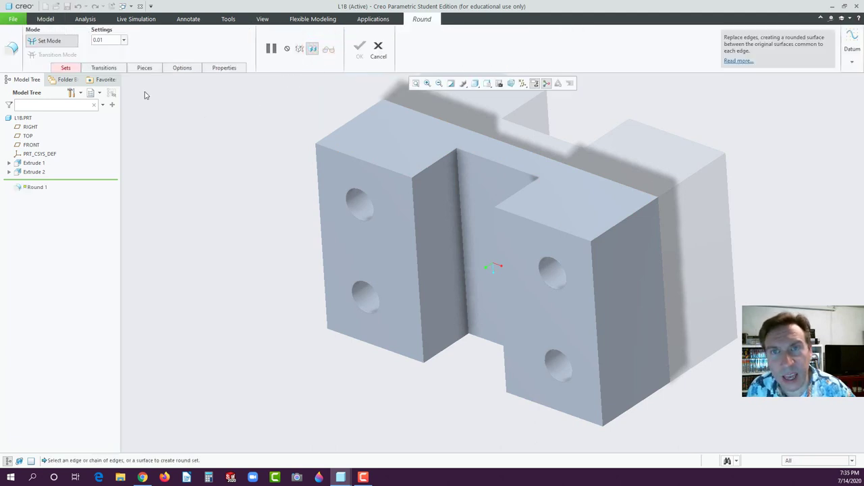
pyautogui.click(341, 129)
pyautogui.click(349, 122)
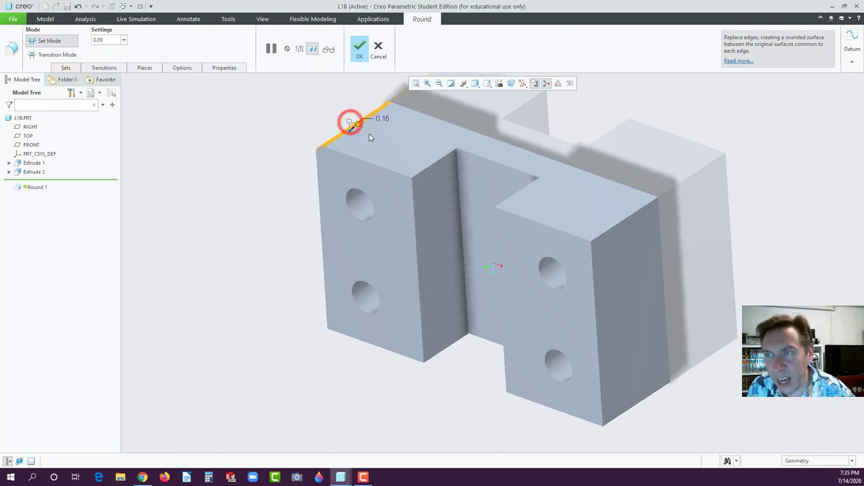
pyautogui.moveTo(386, 148); pyautogui.dragTo(396, 154)
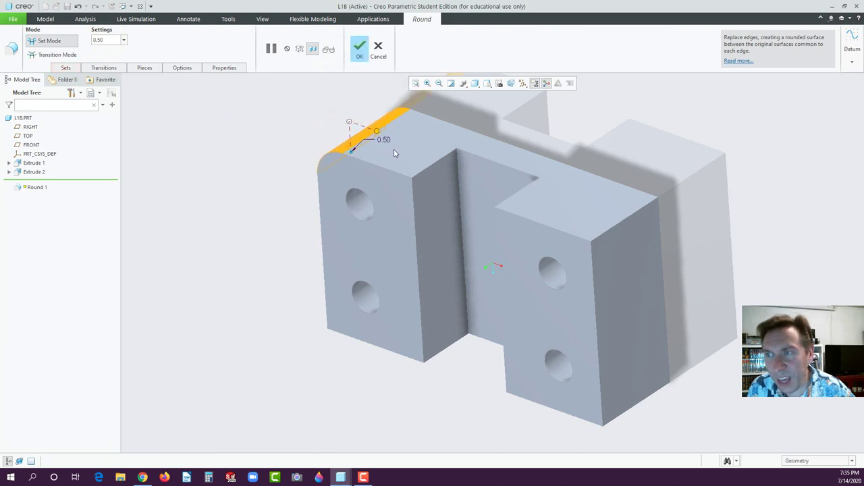
pyautogui.click(625, 223)
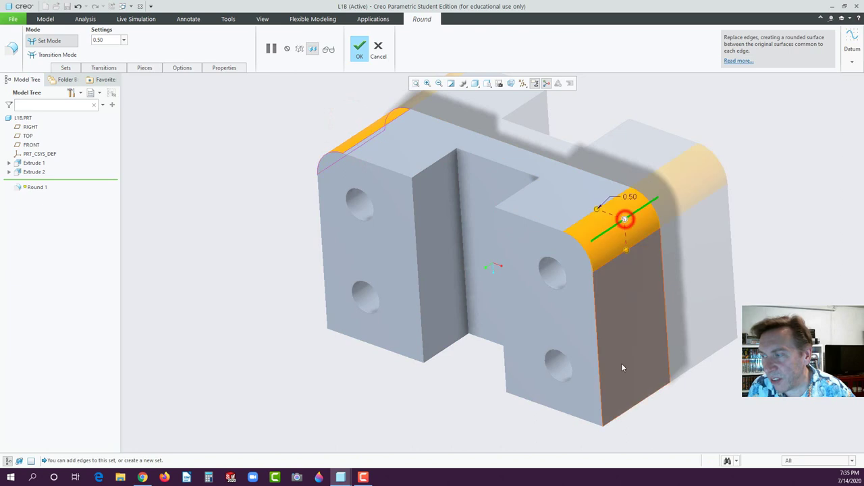
pyautogui.click(621, 415)
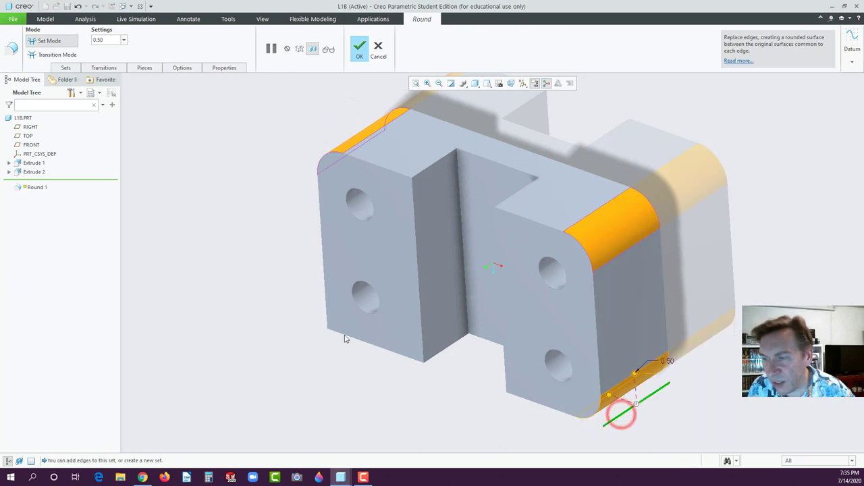
# Add the remaining vertical corner edges from the underside and apply Round 1.
pyautogui.moveTo(305, 351); pyautogui.dragTo(380, 250, button='middle')
pyautogui.click(323, 271)
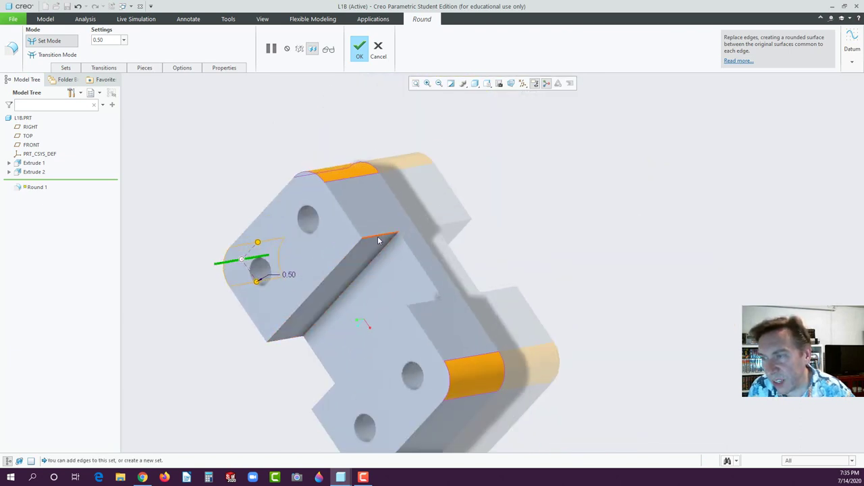
pyautogui.click(379, 236)
pyautogui.keyDown('ctrl'); pyautogui.click(422, 305); pyautogui.keyUp('ctrl')
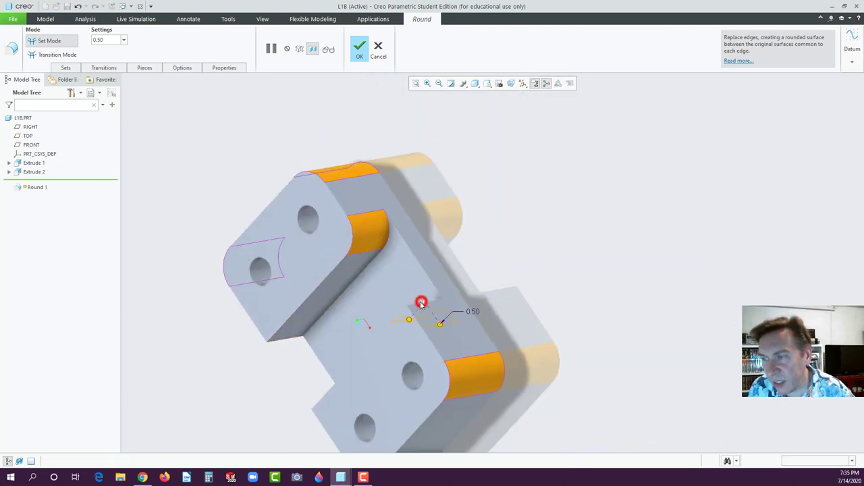
pyautogui.keyDown('ctrl'); pyautogui.click(287, 343); pyautogui.keyUp('ctrl')
pyautogui.moveTo(287, 373); pyautogui.dragTo(424, 227, button='middle')
pyautogui.click(359, 60)
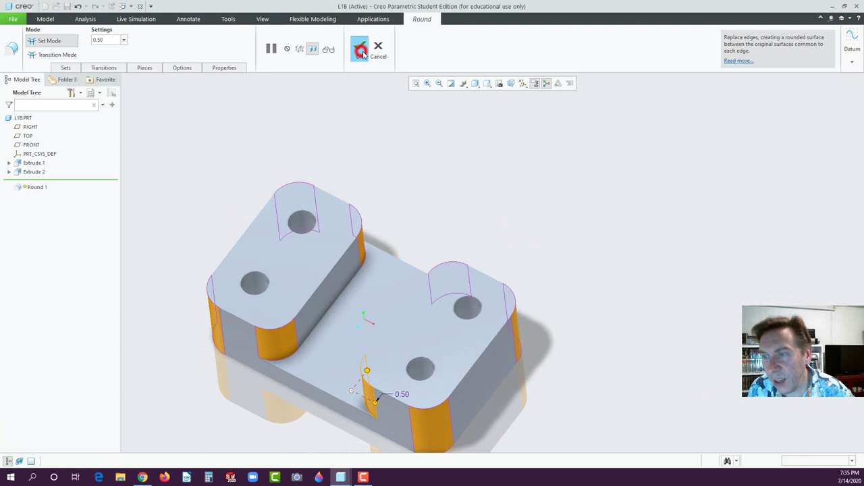
pyautogui.moveTo(367, 148); pyautogui.dragTo(379, 260, button='middle')
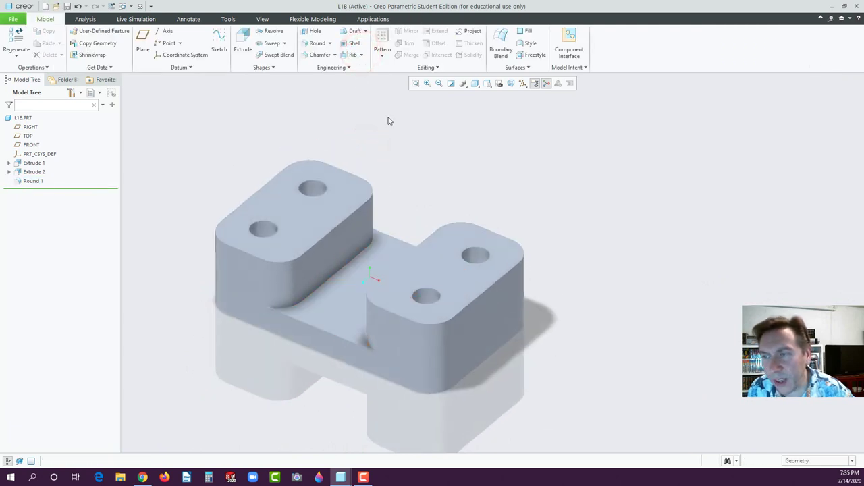
# Chamfer the four hole edges with a 45 x D scheme and D of .125.
pyautogui.click(309, 55)
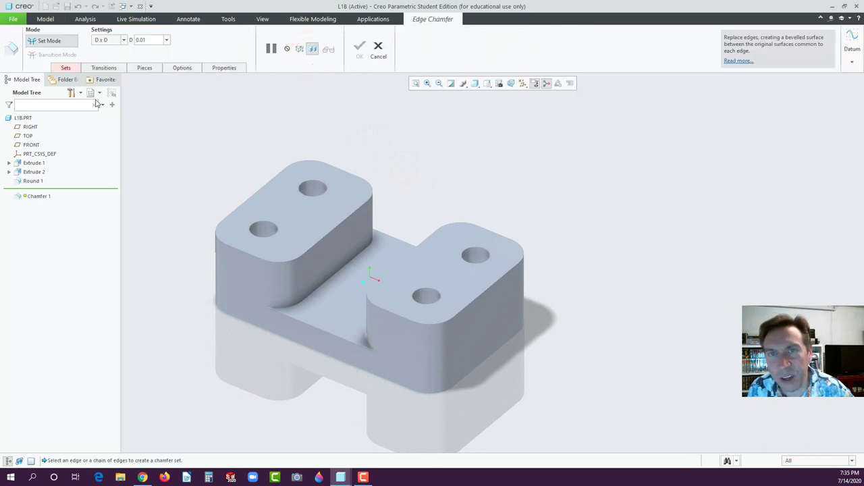
pyautogui.click(124, 40)
pyautogui.click(106, 70)
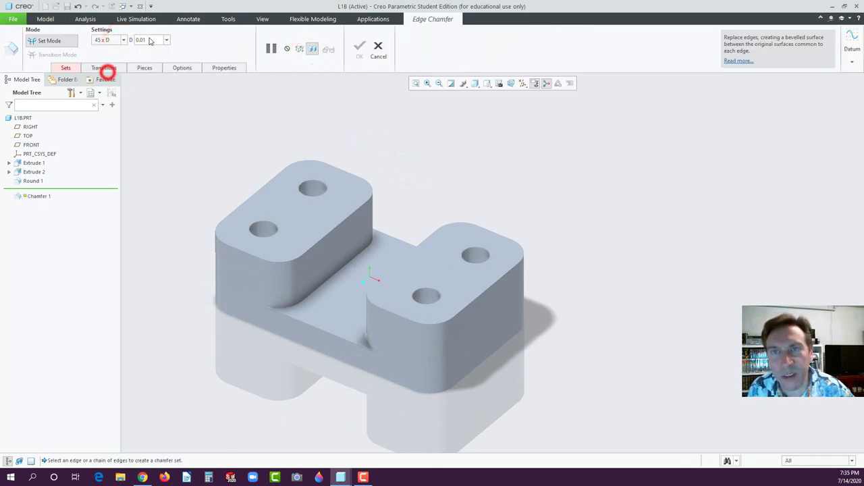
pyautogui.click(150, 40)
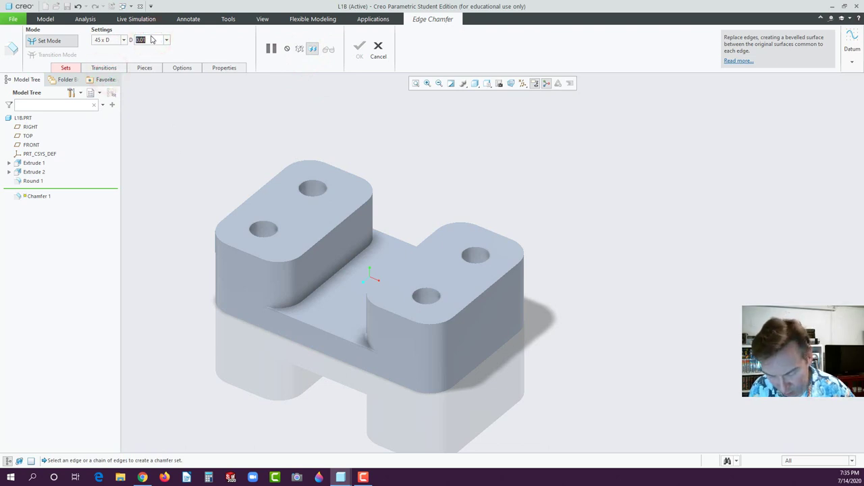
pyautogui.write('.1')
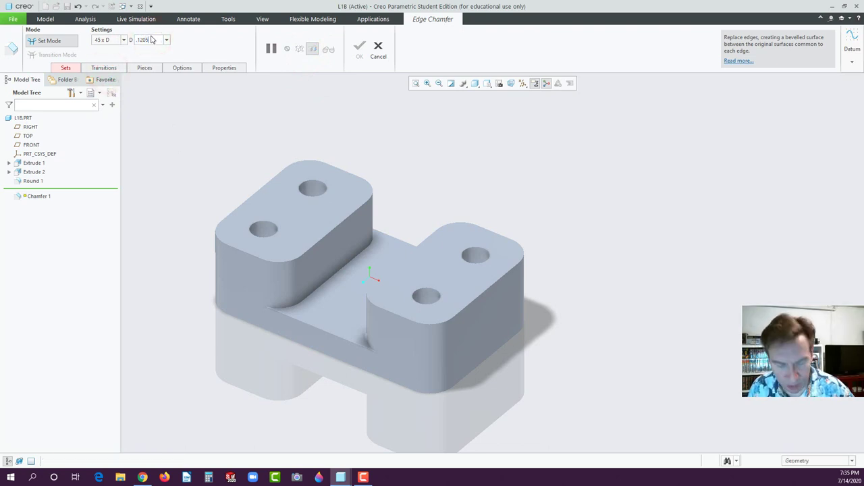
pyautogui.write('25')
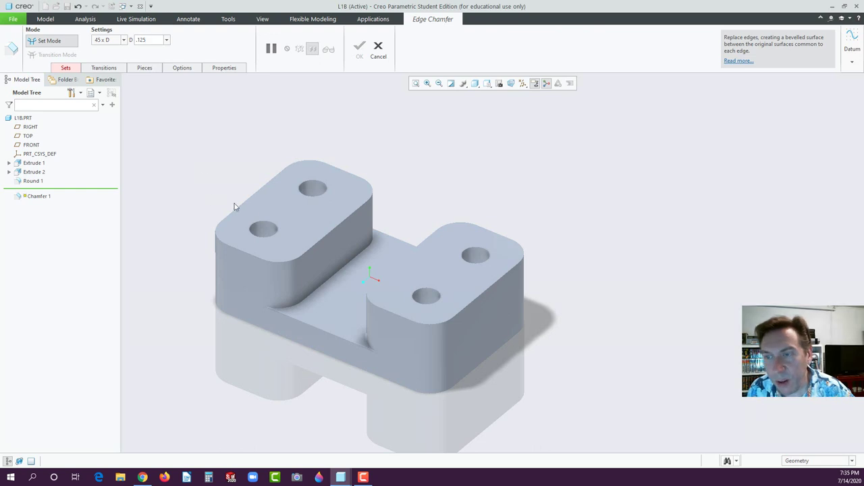
pyautogui.click(264, 223)
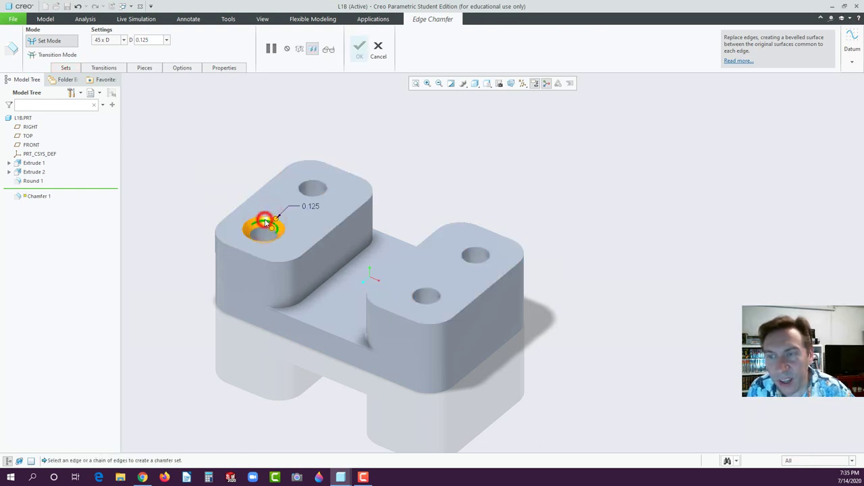
pyautogui.click(326, 183)
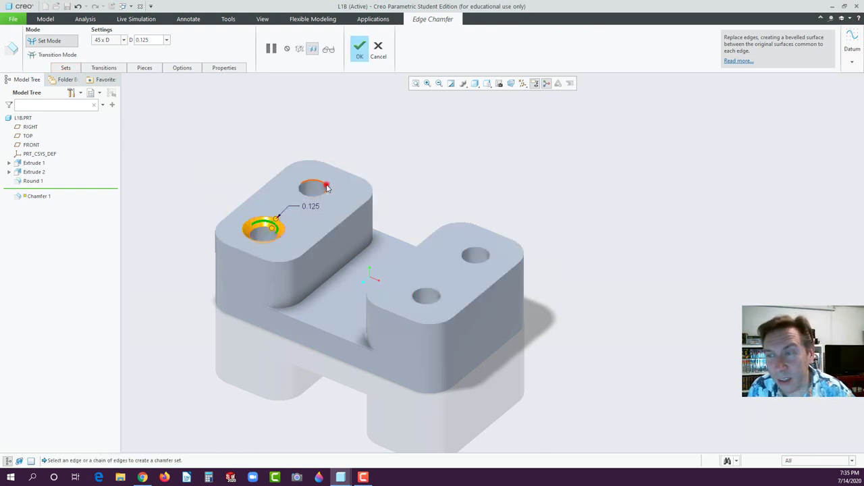
pyautogui.click(467, 246)
pyautogui.click(418, 291)
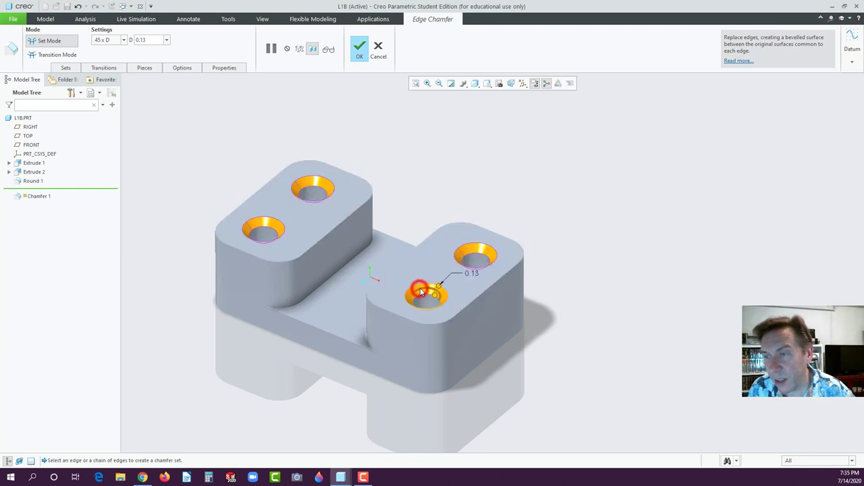
# Add both blocks' top edge chains and the slot's front and back edges, completing Chamfer 1.
pyautogui.click(296, 258)
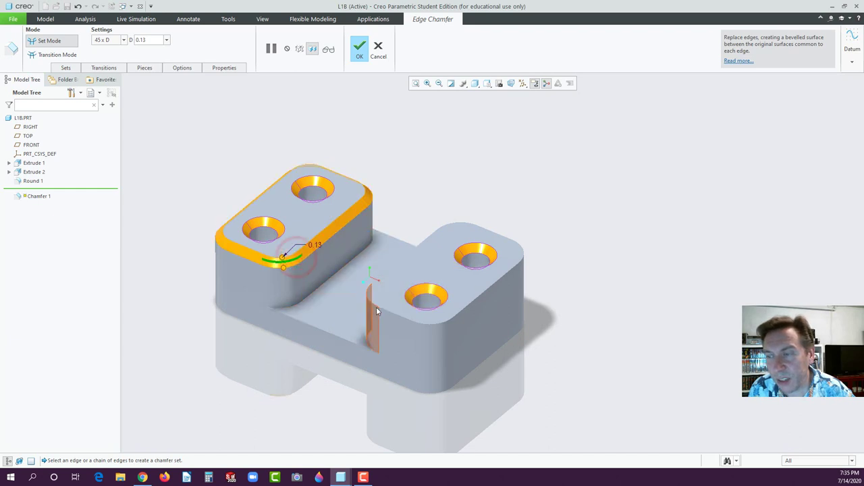
pyautogui.click(375, 304)
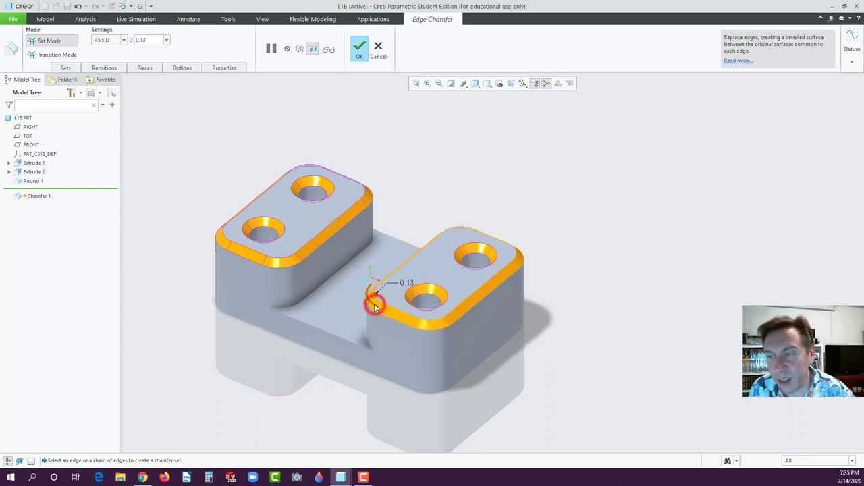
pyautogui.click(320, 331)
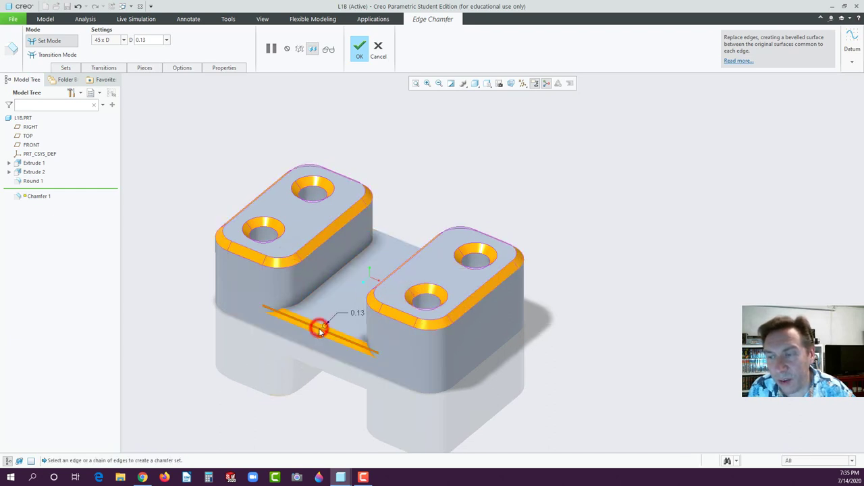
pyautogui.click(398, 242)
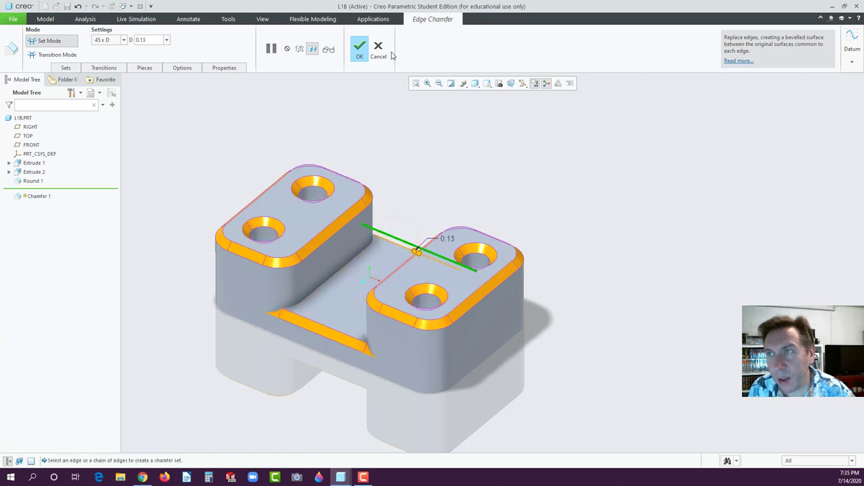
pyautogui.click(358, 51)
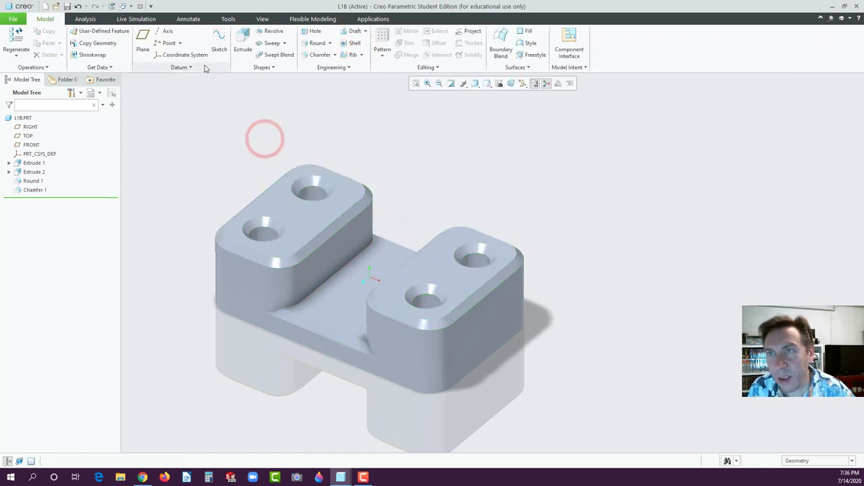
# Round the slot's inner floor edges with the default 0.13 radius as Round 2.
pyautogui.click(314, 43)
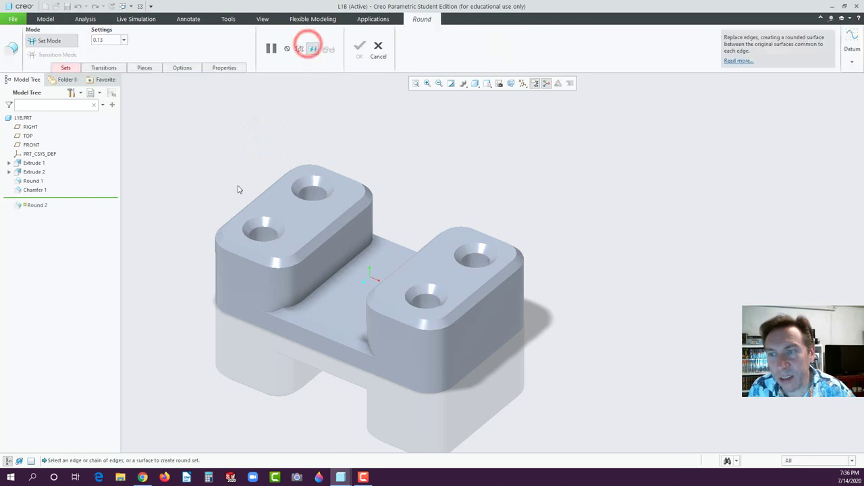
pyautogui.click(321, 288)
pyautogui.moveTo(322, 289); pyautogui.dragTo(363, 308, button='middle')
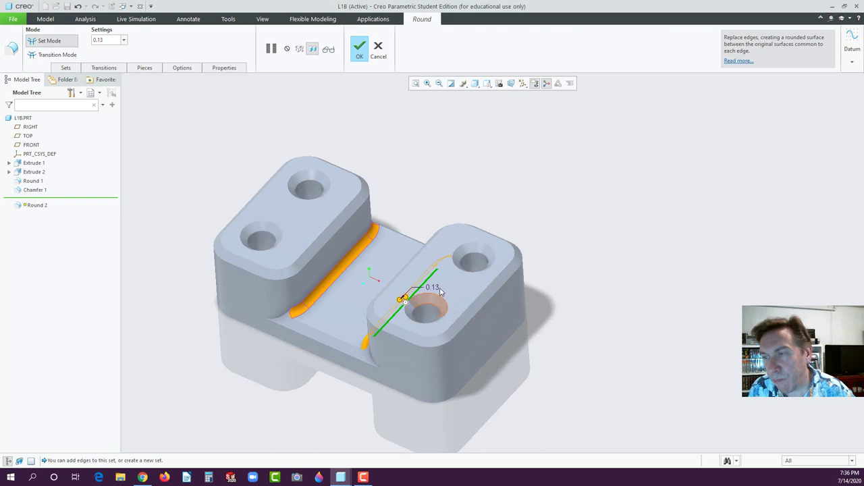
pyautogui.click(359, 54)
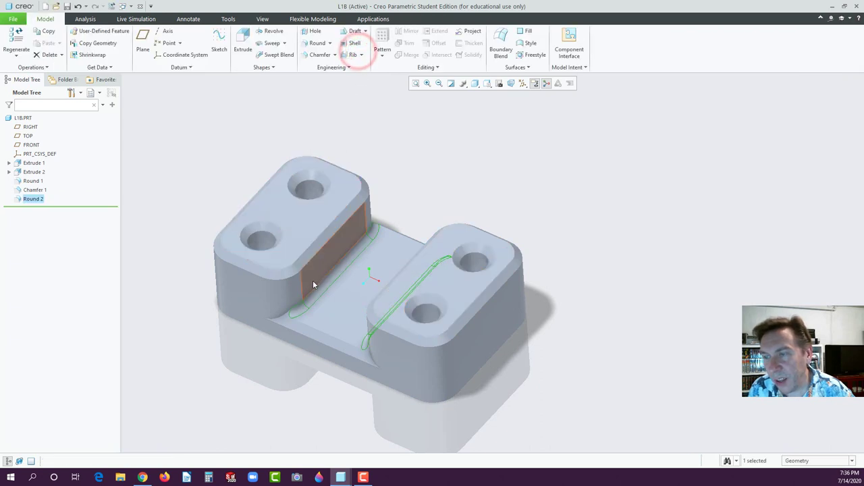
pyautogui.click(210, 373)
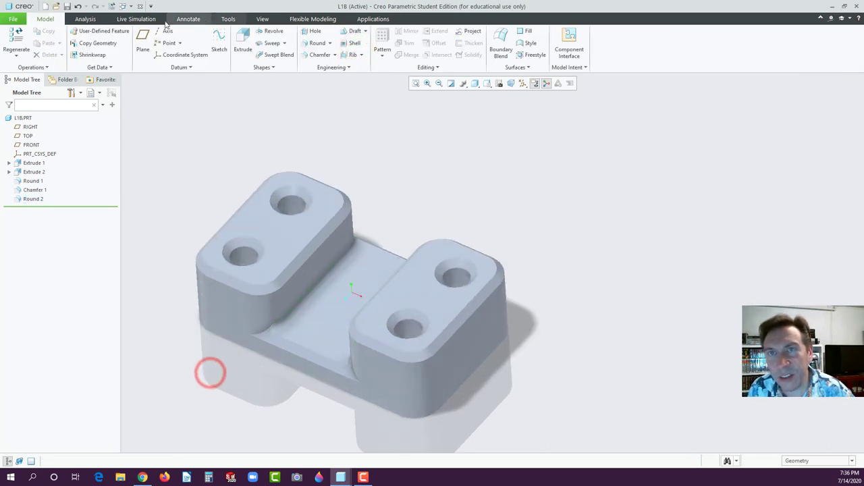
# Apply the ptc-std-chrome-plate appearance to the whole L1B part using the Part filter.
pyautogui.click(263, 19)
pyautogui.click(93, 57)
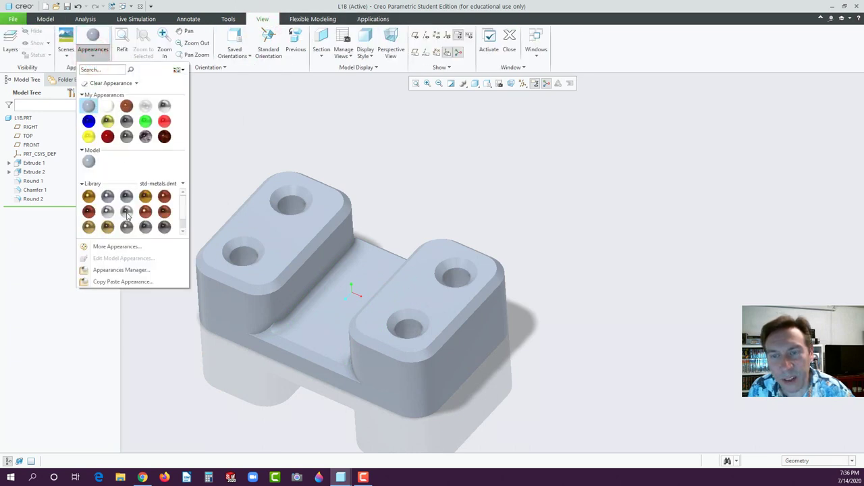
pyautogui.moveTo(126, 215)
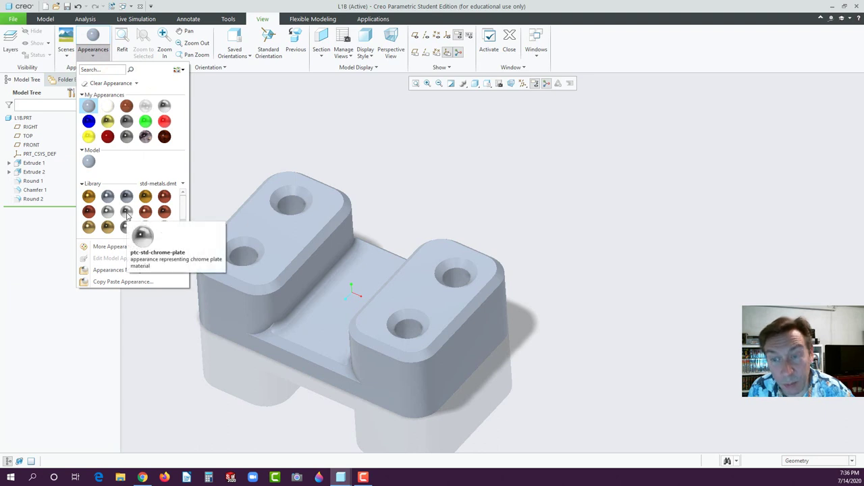
pyautogui.click(126, 214)
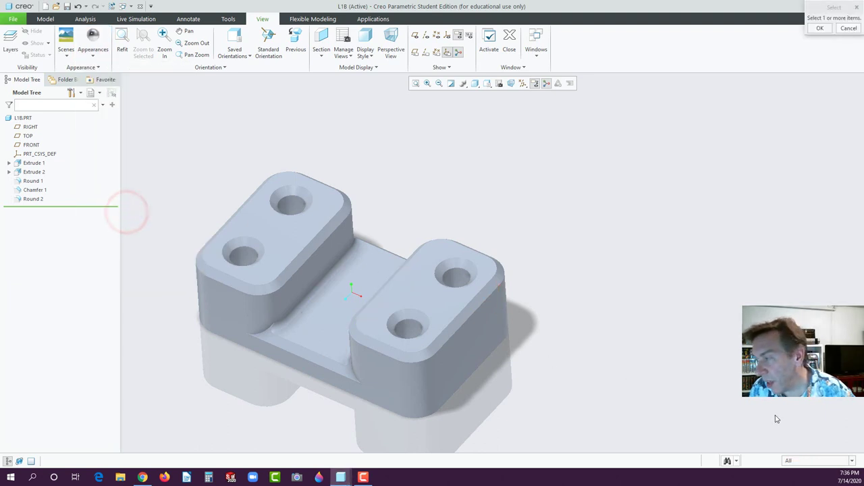
pyautogui.click(797, 462)
pyautogui.click(794, 449)
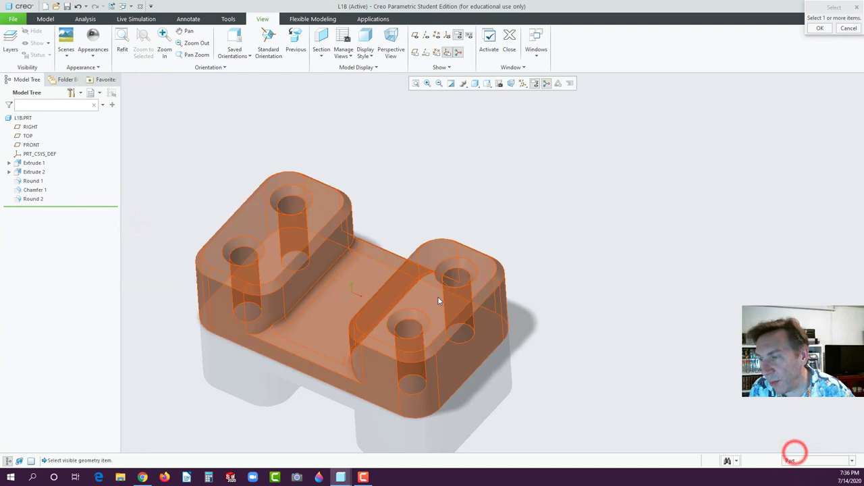
pyautogui.click(430, 292)
pyautogui.middleClick(532, 260)
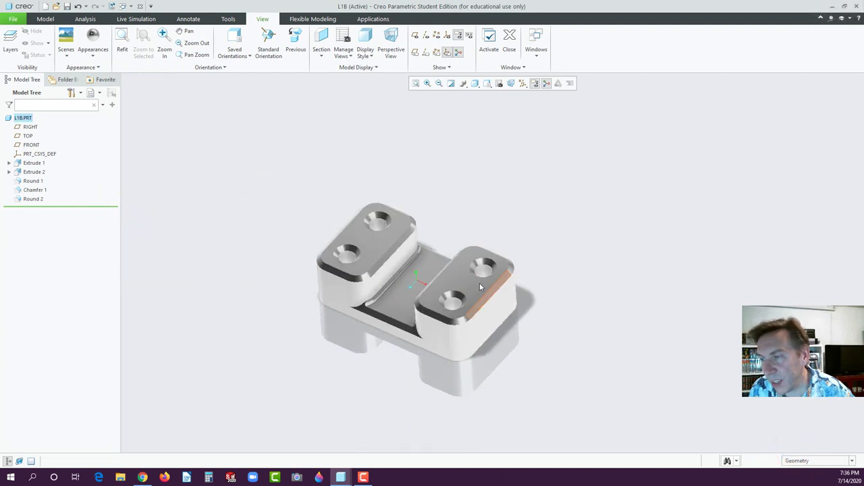
pyautogui.moveTo(341, 358); pyautogui.dragTo(458, 328, button='middle')
pyautogui.hotkey('ctrl', 'd')
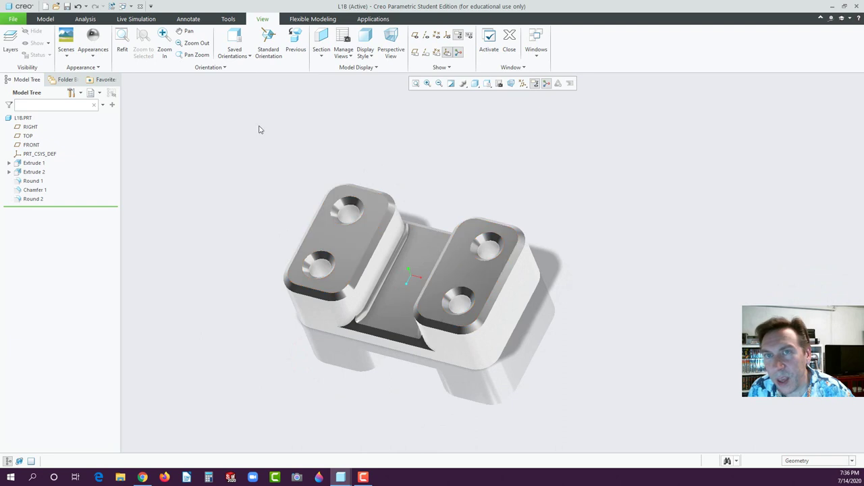
# Apply polished gold to the four countersunk hole surfaces and the pocket floor.
pyautogui.click(92, 58)
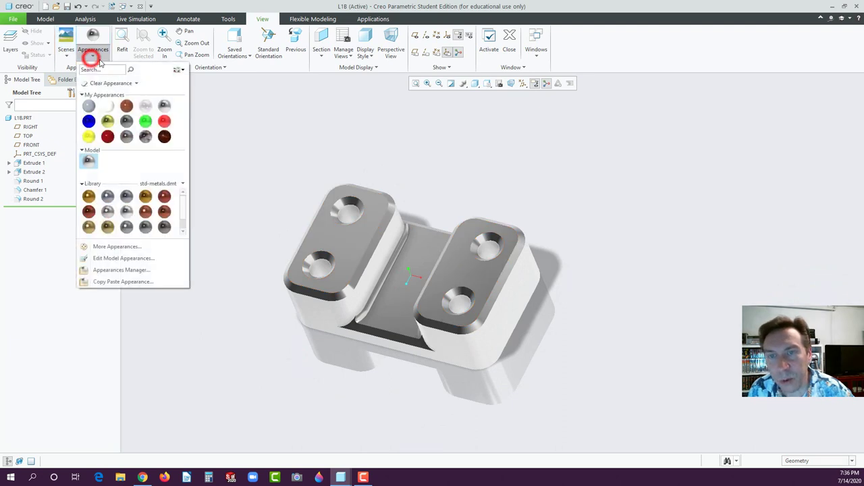
pyautogui.click(106, 227)
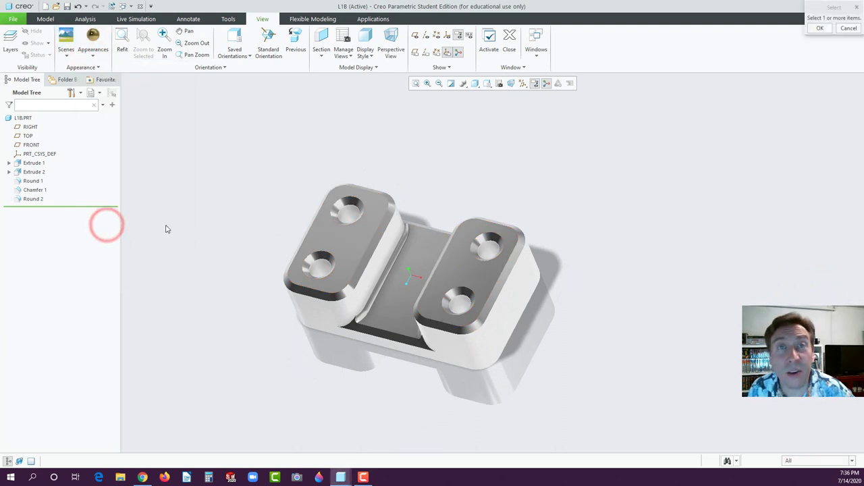
pyautogui.click(813, 461)
pyautogui.click(791, 432)
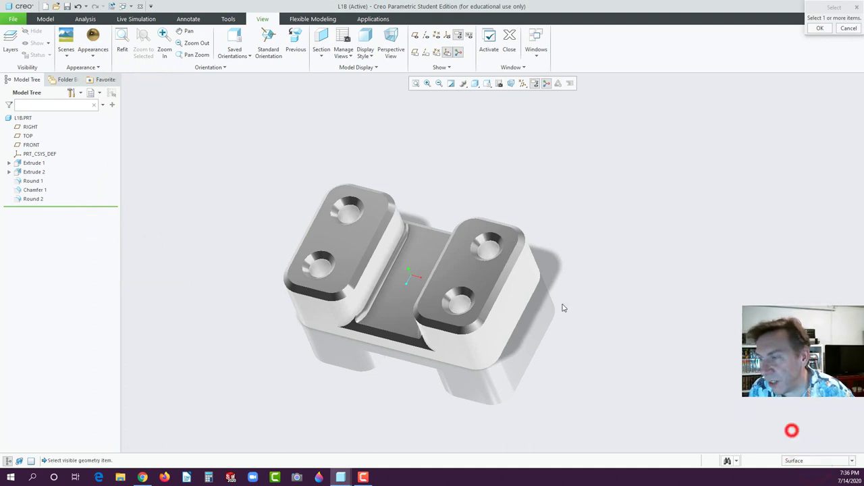
pyautogui.click(478, 248)
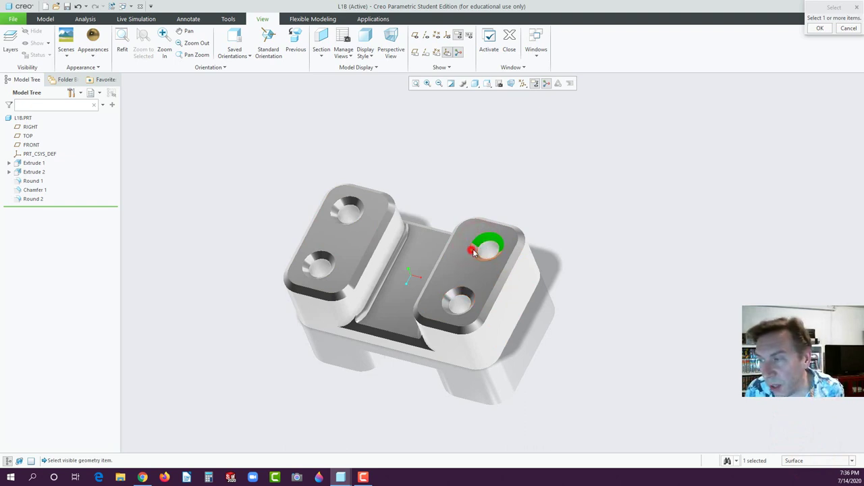
pyautogui.keyDown('ctrl'); pyautogui.click(451, 298); pyautogui.keyUp('ctrl')
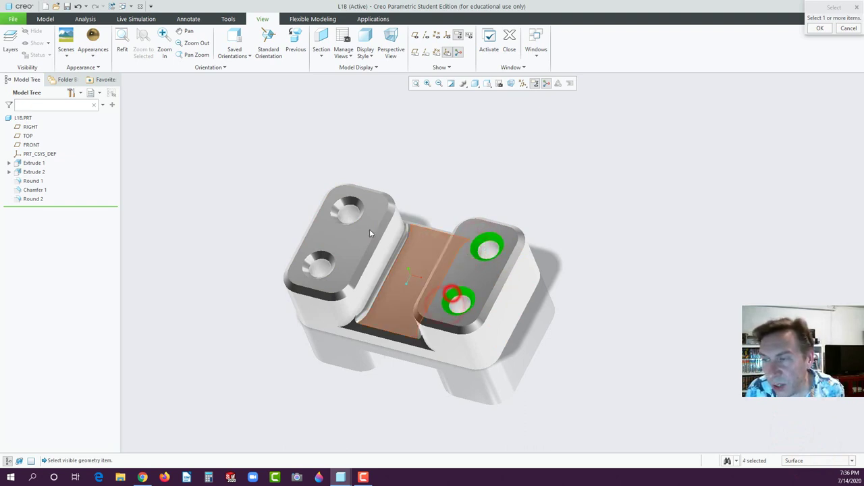
pyautogui.keyDown('ctrl'); pyautogui.click(335, 215); pyautogui.keyUp('ctrl')
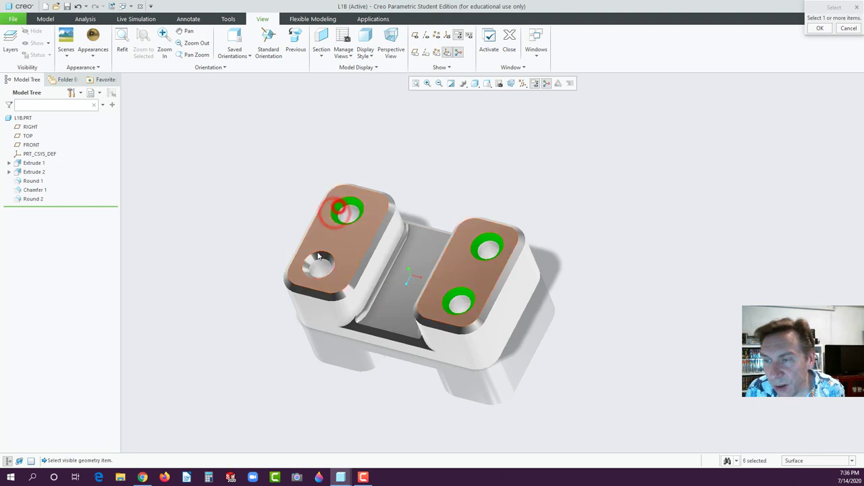
pyautogui.keyDown('ctrl'); pyautogui.click(309, 269); pyautogui.keyUp('ctrl')
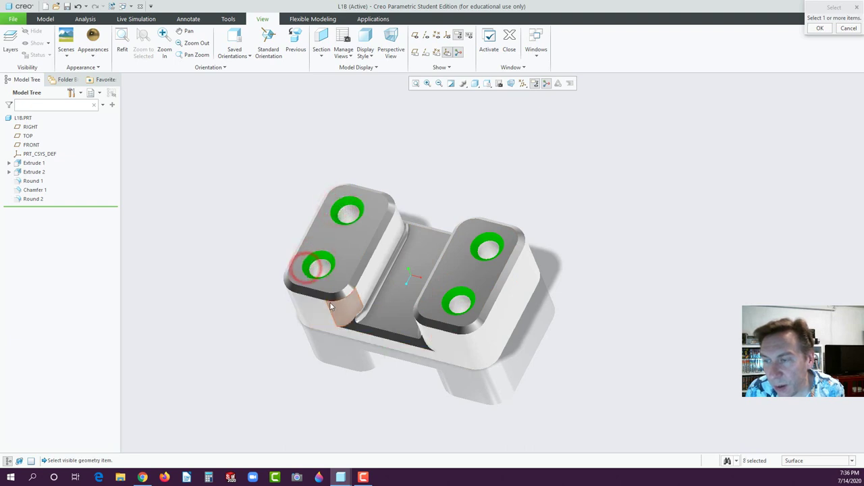
pyautogui.keyDown('ctrl'); pyautogui.click(407, 300); pyautogui.keyUp('ctrl')
pyautogui.middleClick(339, 358)
pyautogui.moveTo(340, 357); pyautogui.dragTo(382, 186, button='middle')
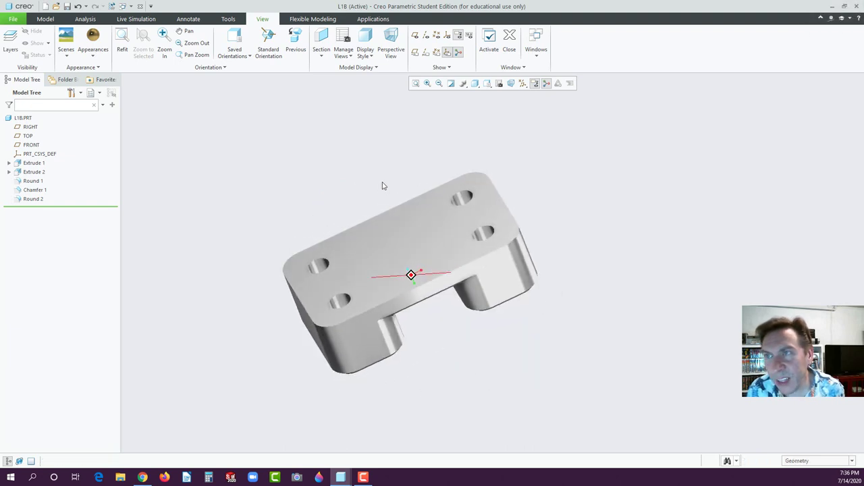
# Shell L1B with 0.08-thick walls, removing the bottom face, and refit the view.
pyautogui.click(385, 143)
pyautogui.click(42, 19)
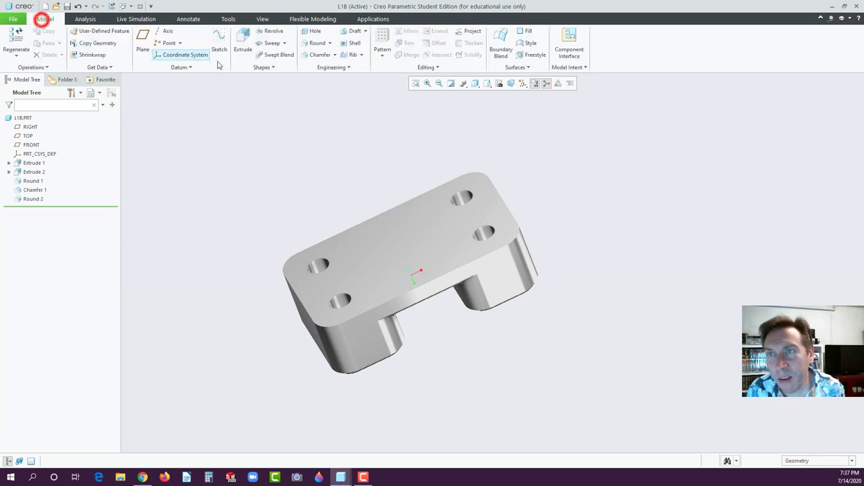
pyautogui.click(344, 43)
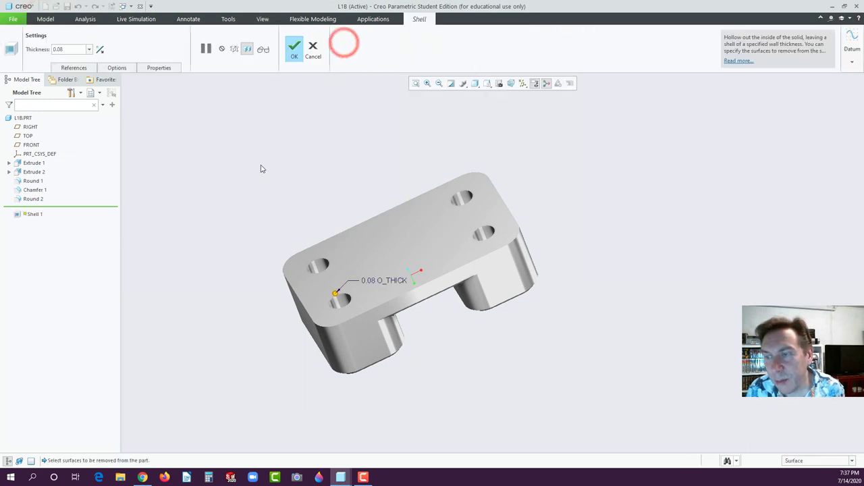
pyautogui.click(382, 257)
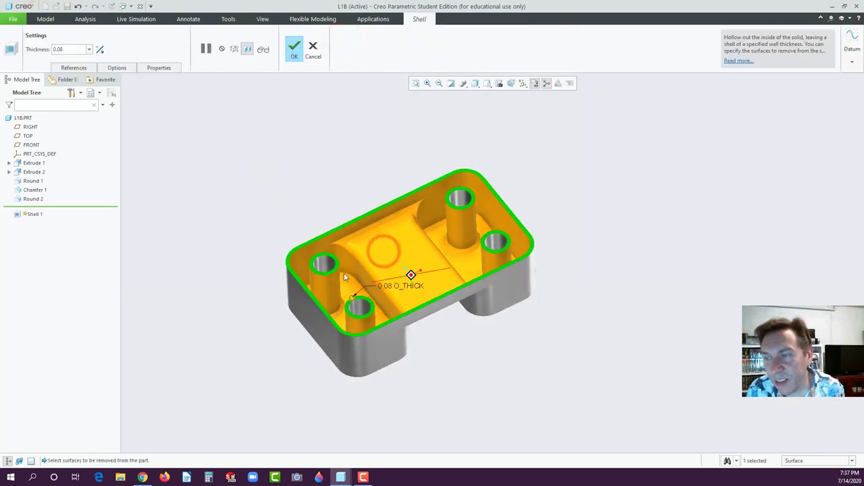
pyautogui.click(295, 48)
pyautogui.moveTo(274, 145); pyautogui.dragTo(267, 321, button='middle')
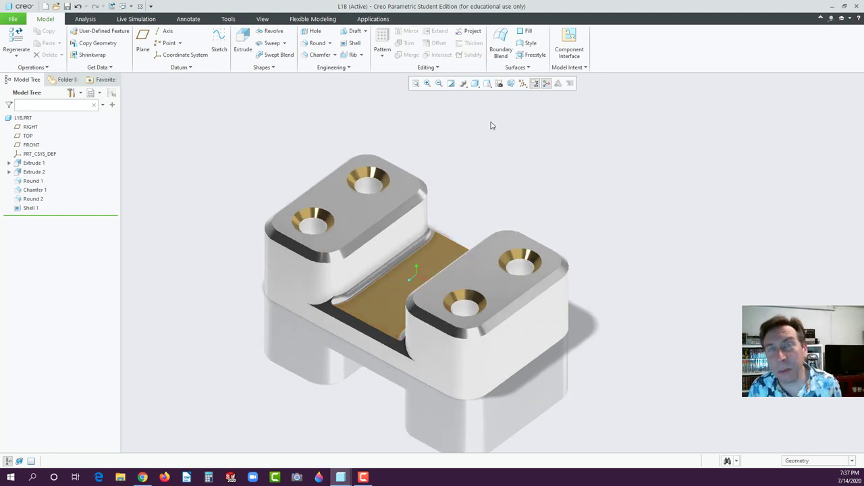
pyautogui.click(511, 83)
# Orbit and zoom L1B, render it in Render Studio, then bring up the Writer document.
pyautogui.moveTo(466, 178); pyautogui.dragTo(347, 369, button='middle')
pyautogui.scroll(3, 348, 368)
pyautogui.click(268, 117)
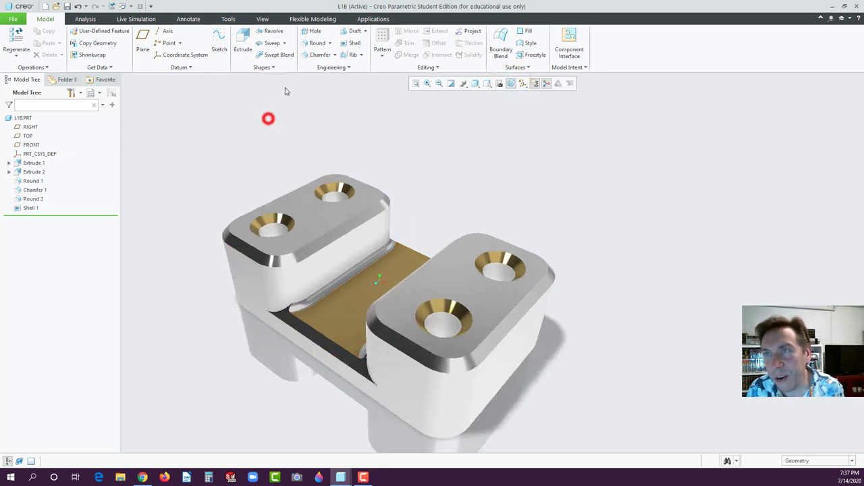
pyautogui.click(368, 19)
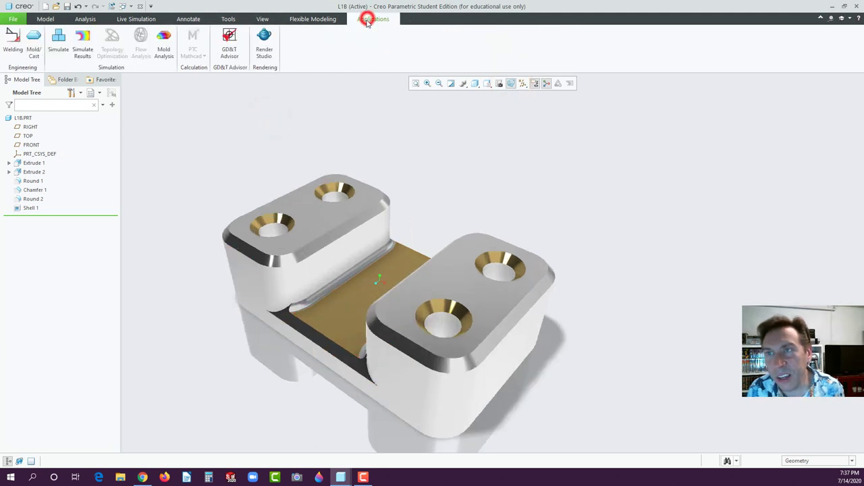
pyautogui.click(264, 41)
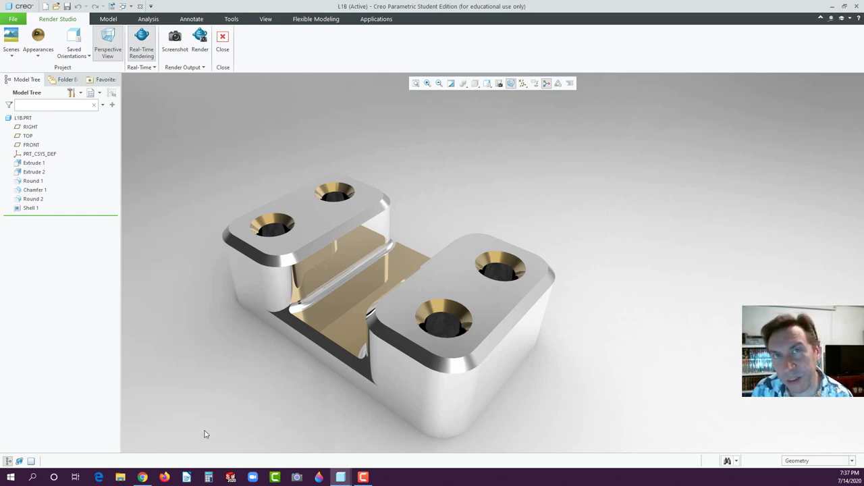
pyautogui.click(188, 477)
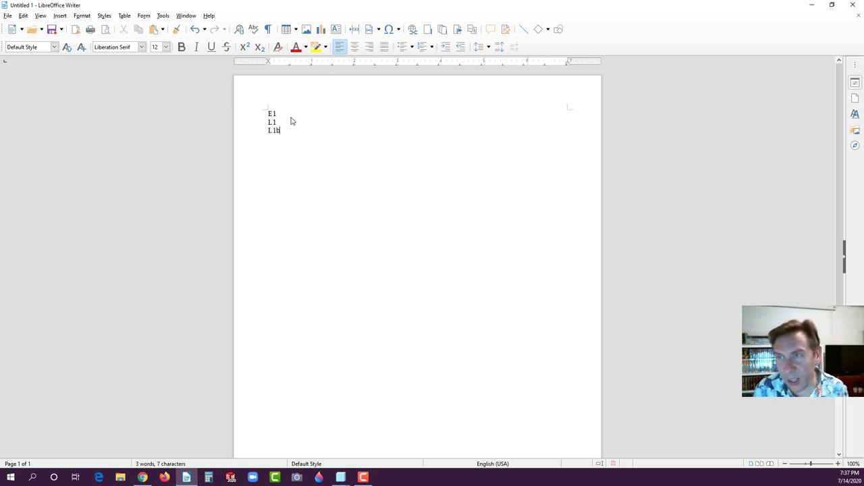
# Insert blank lines after the E1 and L1 labels and place the cursor below L1b.
pyautogui.press('Return')
pyautogui.press('Return')
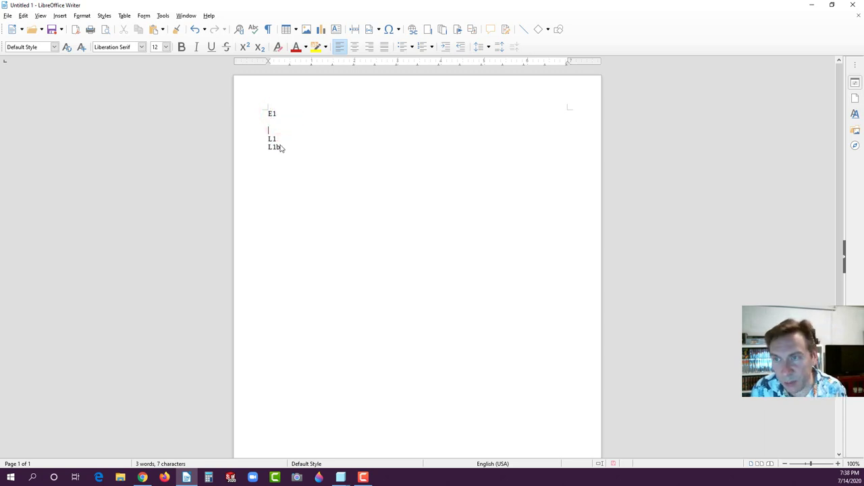
pyautogui.click(278, 142)
pyautogui.press('Return')
pyautogui.press('Return')
pyautogui.click(291, 179)
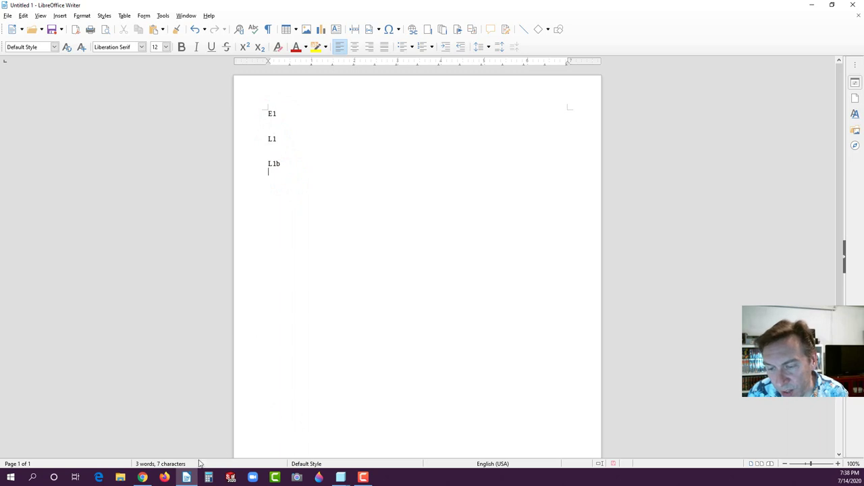
# Turn off Real-Time Rendering in the L1B Creo window and return to Writer.
pyautogui.click(143, 478)
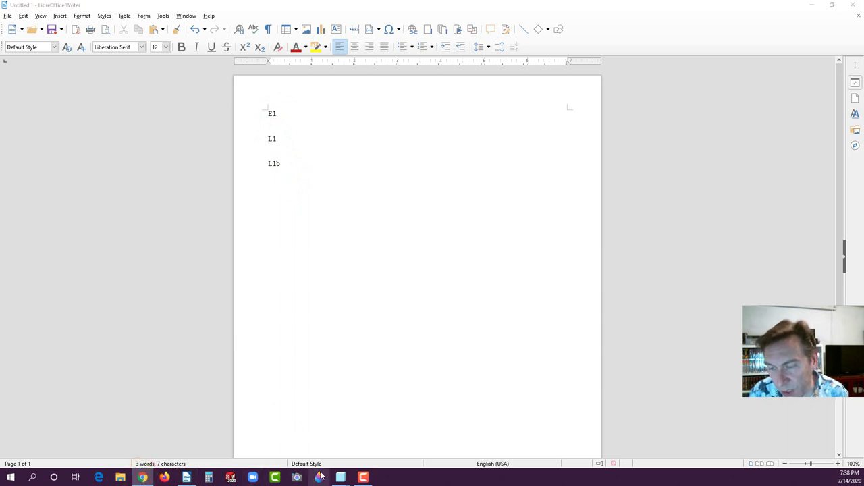
pyautogui.moveTo(347, 481)
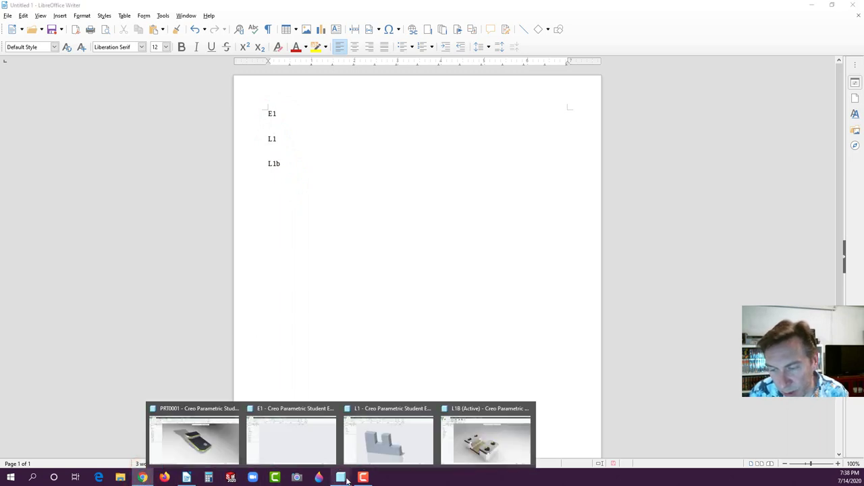
pyautogui.click(486, 439)
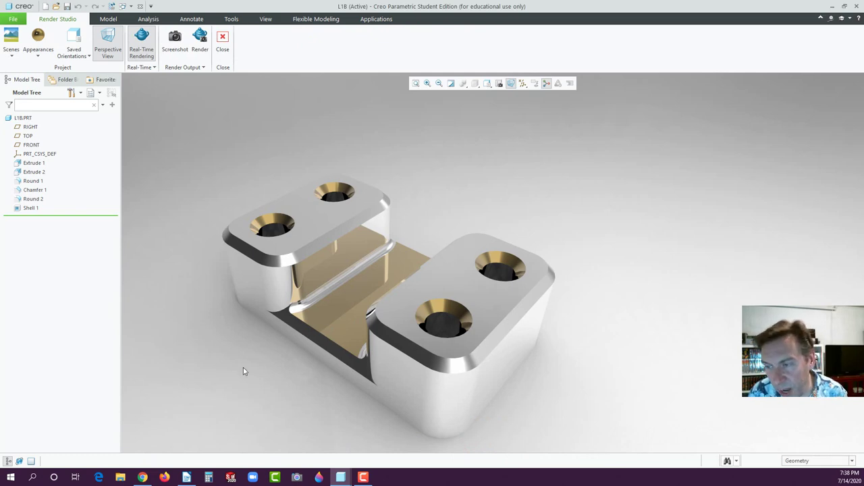
pyautogui.click(141, 47)
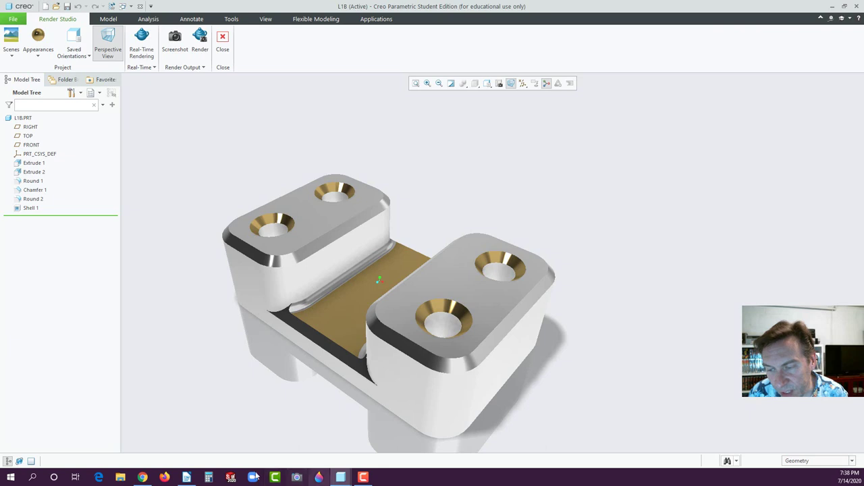
pyautogui.click(186, 477)
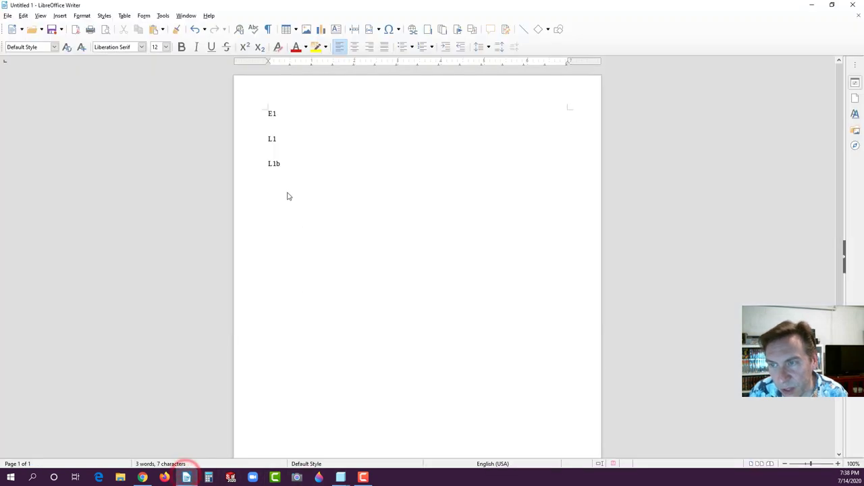
# Paste the L1B render screenshot and crop it down to just the part.
pyautogui.hotkey('ctrl', 'v')
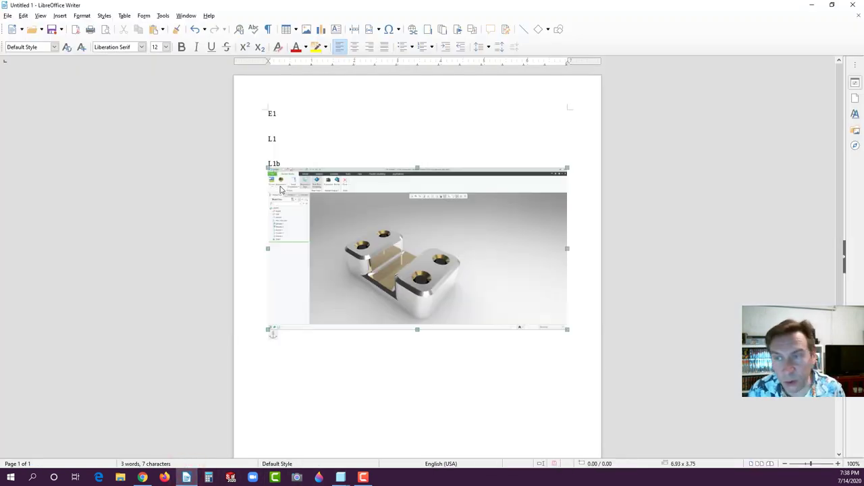
pyautogui.click(393, 242)
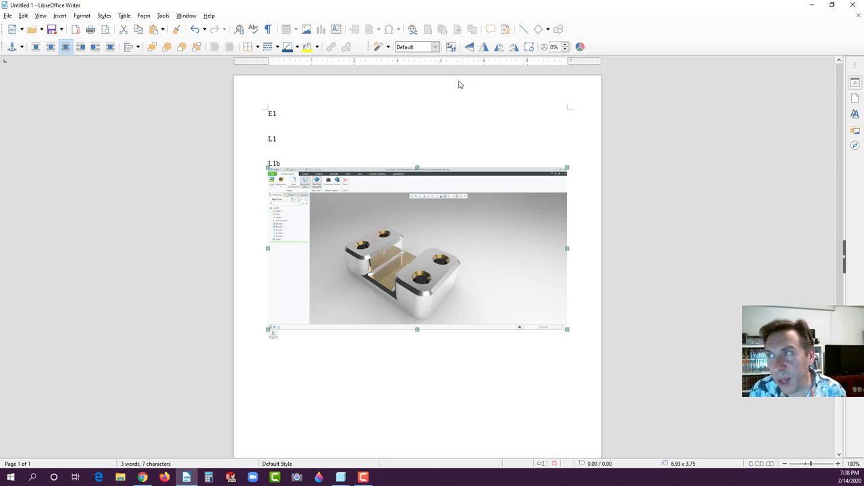
pyautogui.click(472, 201)
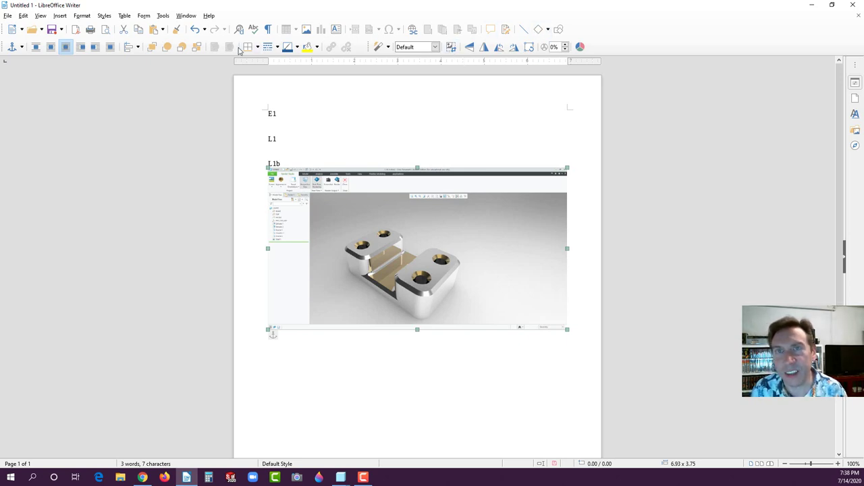
pyautogui.rightClick(394, 217)
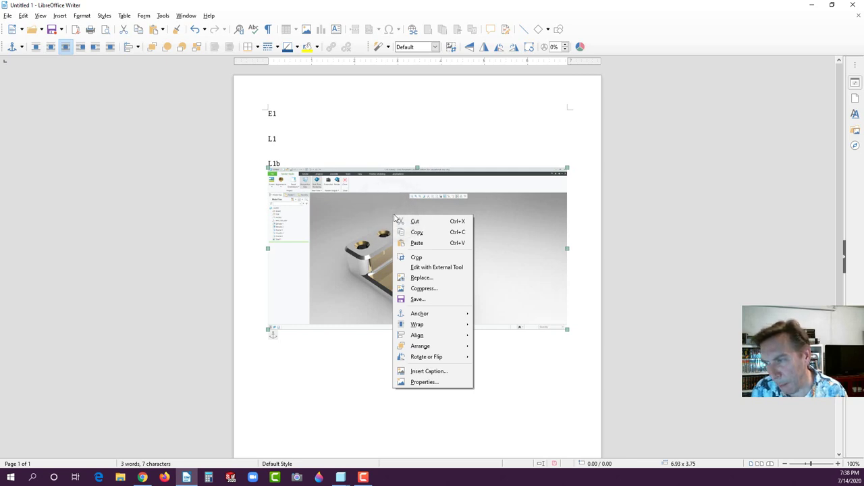
pyautogui.click(415, 258)
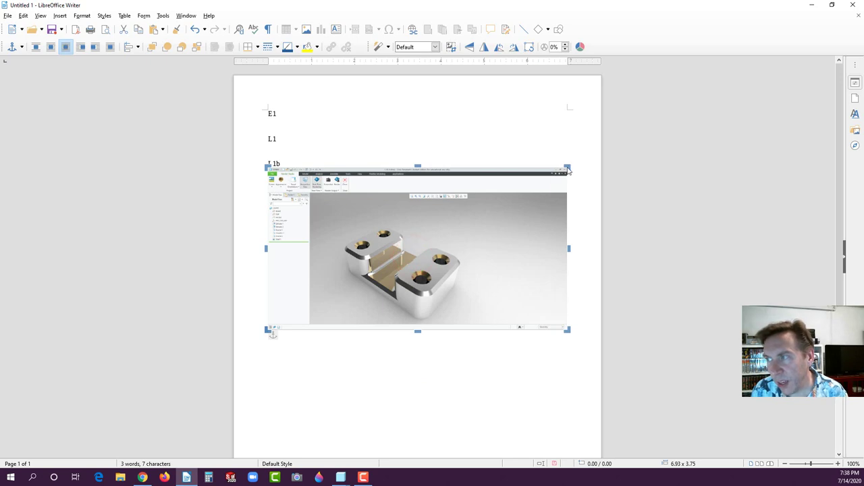
pyautogui.moveTo(568, 170); pyautogui.dragTo(469, 221)
pyautogui.moveTo(266, 331); pyautogui.dragTo(339, 327)
pyautogui.click(347, 361)
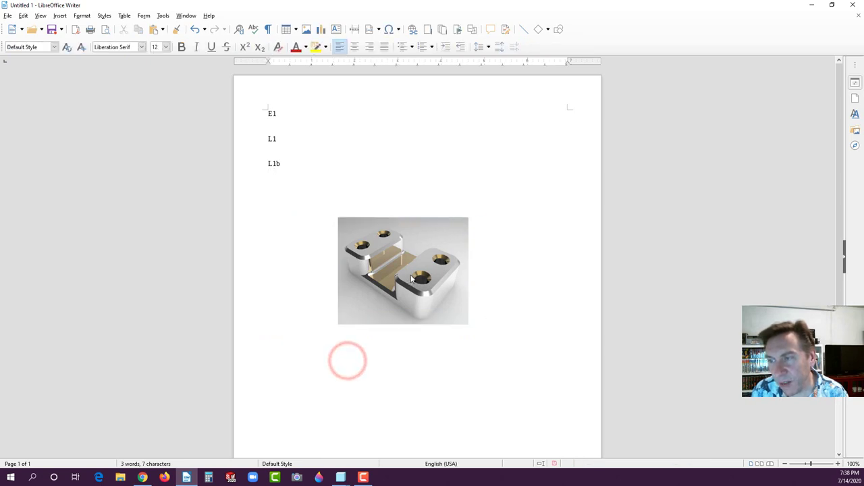
# Move the cropped image up under the L1b label and enlarge it.
pyautogui.moveTo(412, 278); pyautogui.dragTo(346, 247)
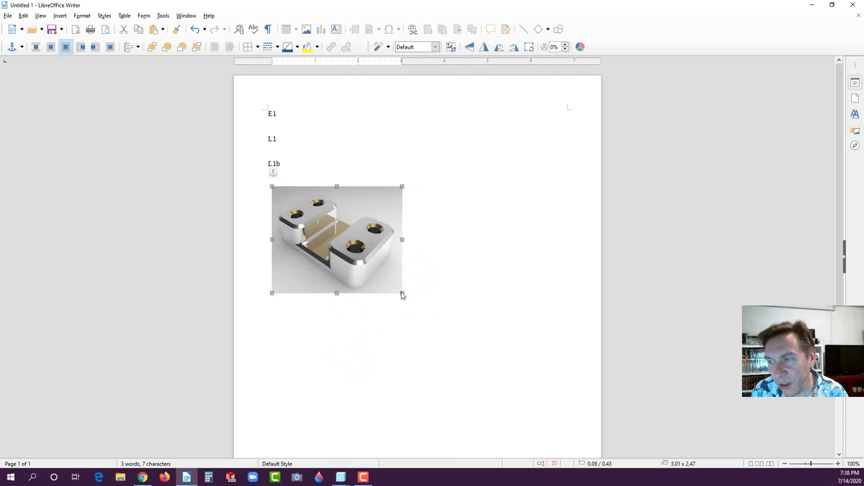
pyautogui.moveTo(402, 294); pyautogui.dragTo(424, 311)
pyautogui.click(487, 292)
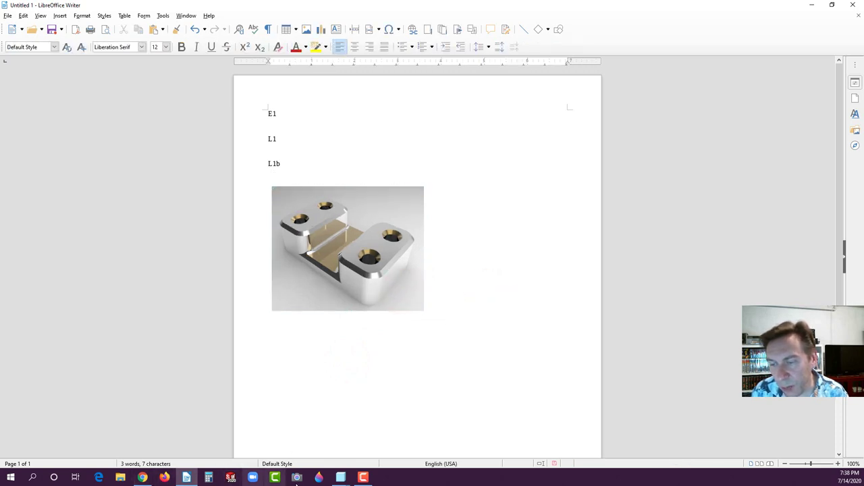
pyautogui.click(340, 477)
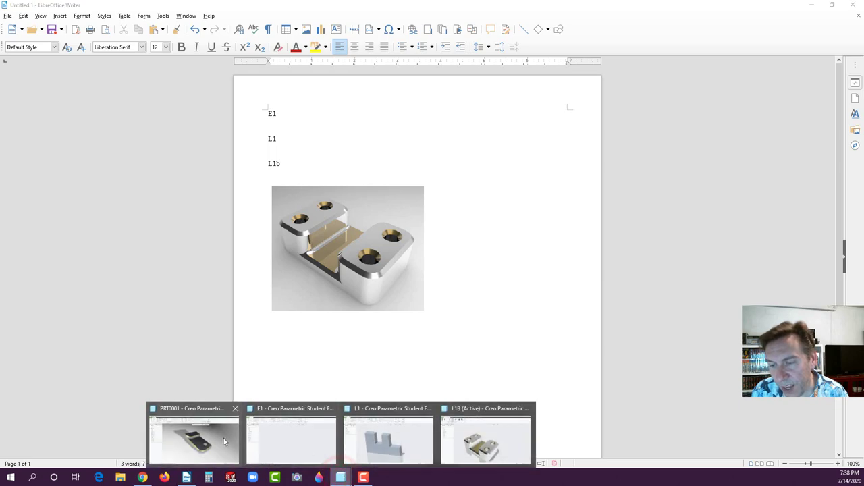
# Orbit the rendered PRT0001 part in Render Studio to a new viewing angle for capture.
pyautogui.click(223, 443)
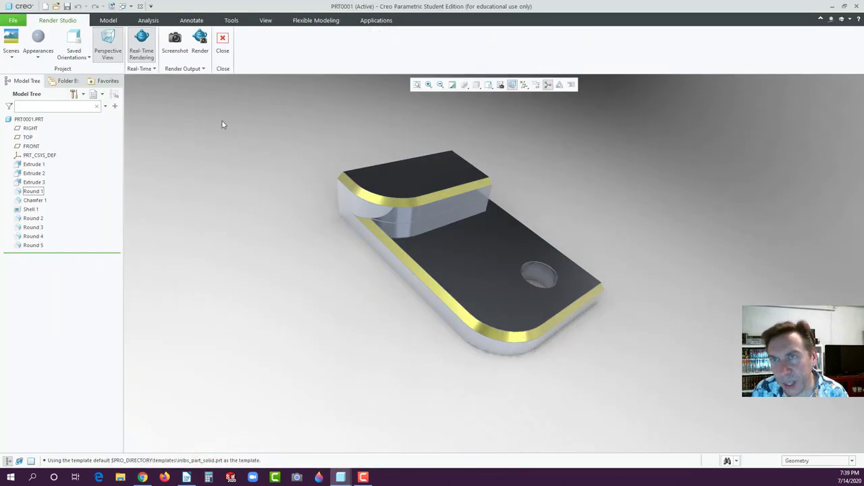
pyautogui.moveTo(291, 208)
pyautogui.mouseDown(button='middle')
pyautogui.moveTo(274, 181)
pyautogui.moveTo(297, 210)
pyautogui.mouseUp(button='middle')
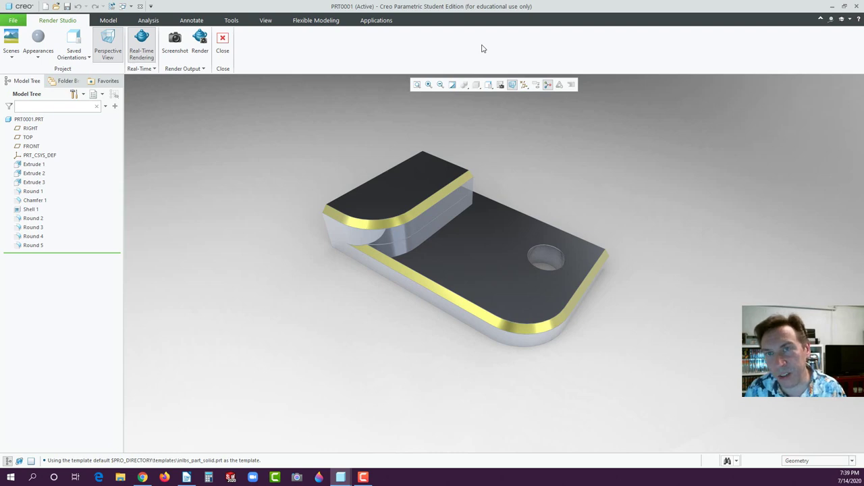
pyautogui.click(187, 477)
# Paste the PRT0001 screenshot on a new line below E1 and crop it to the part.
pyautogui.click(282, 117)
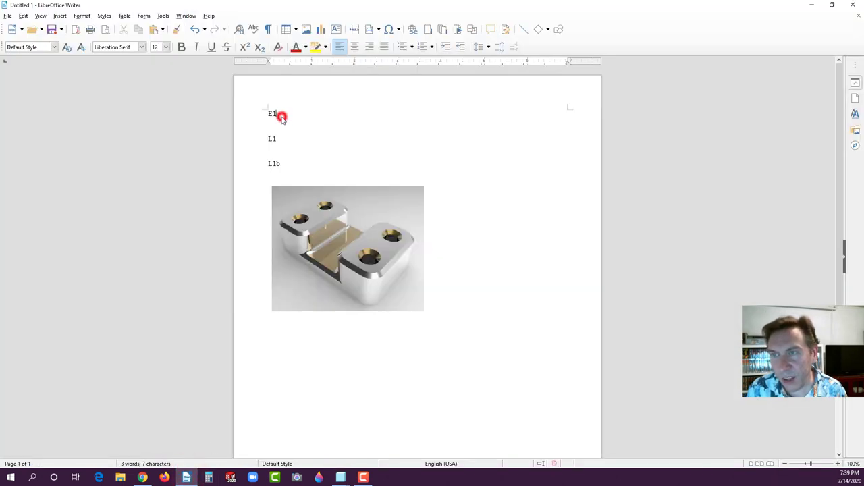
pyautogui.press('Return')
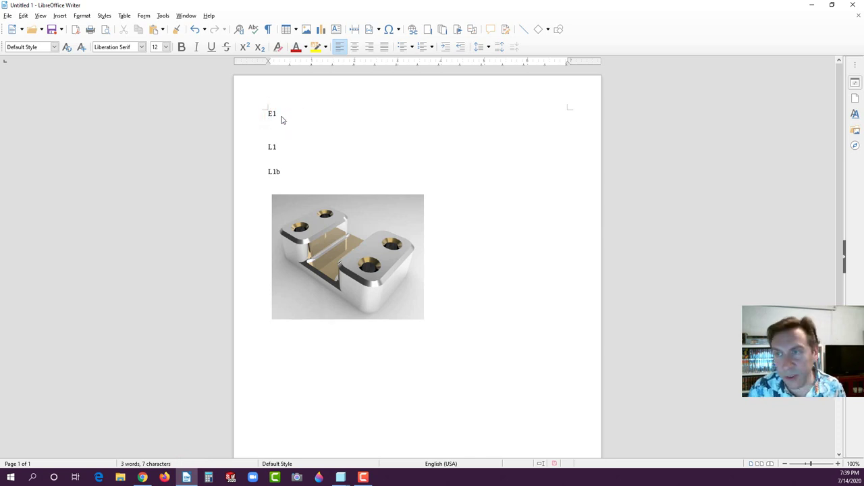
pyautogui.hotkey('ctrl', 'v')
pyautogui.rightClick(400, 191)
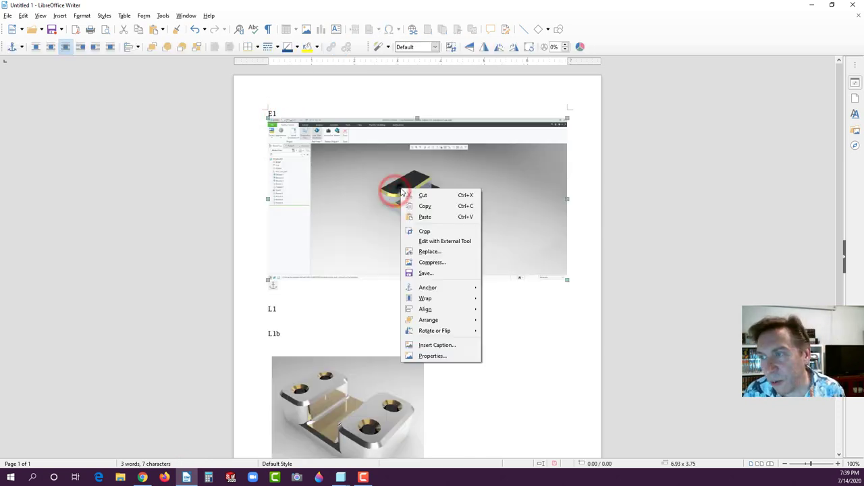
pyautogui.click(425, 231)
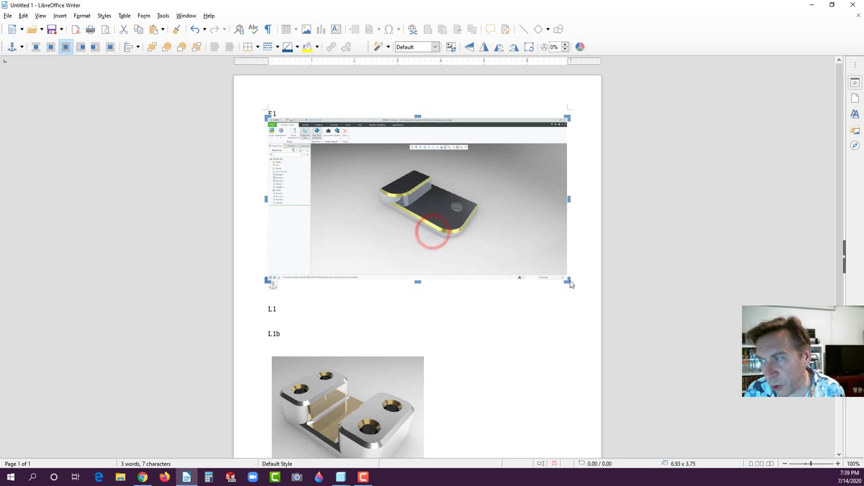
pyautogui.moveTo(570, 284); pyautogui.dragTo(563, 282)
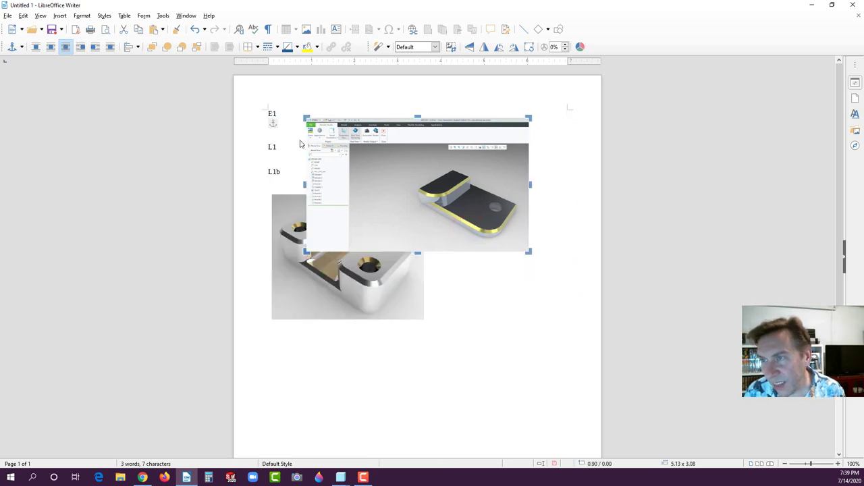
pyautogui.moveTo(306, 118); pyautogui.dragTo(407, 156)
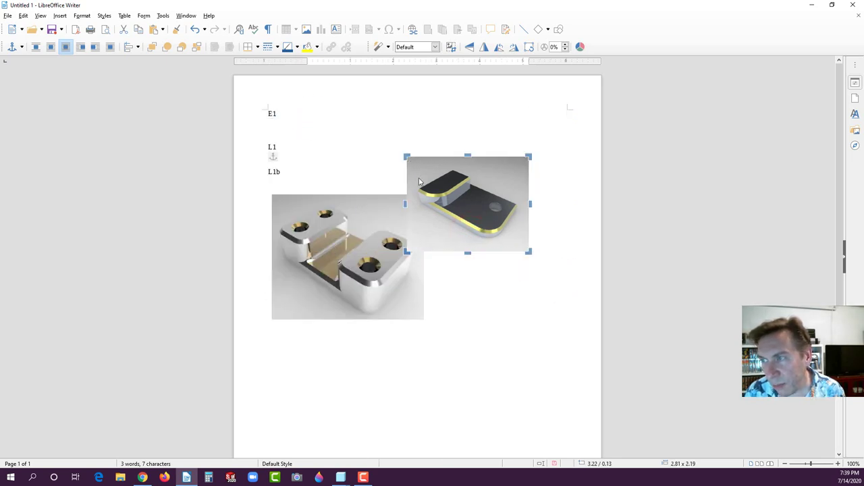
# Add blank lines and move the image so L1 sits on its own line below it.
pyautogui.click(278, 131)
pyautogui.press('Return')
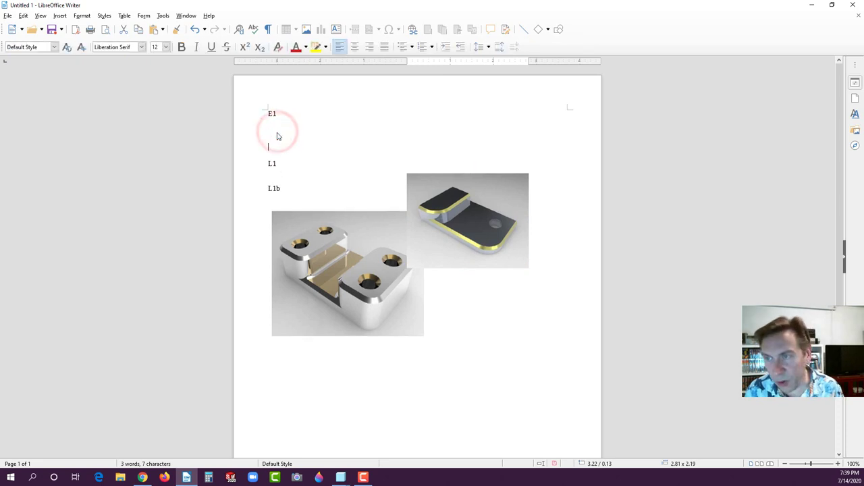
pyautogui.press('Return')
pyautogui.press('Return')
pyautogui.moveTo(429, 224); pyautogui.dragTo(304, 158)
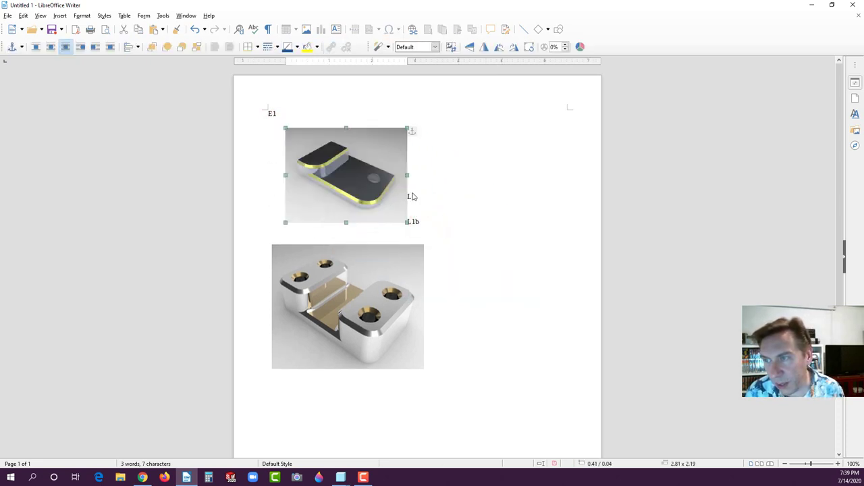
pyautogui.click(410, 197)
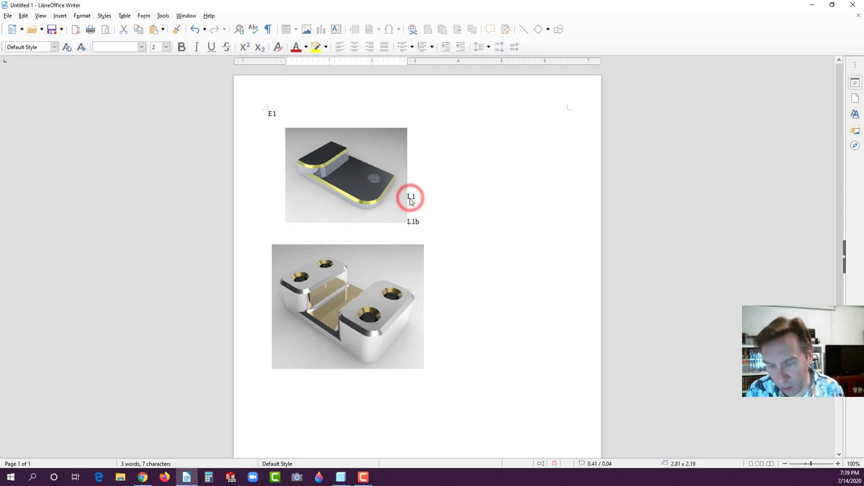
pyautogui.press('Return')
pyautogui.press('Return')
pyautogui.press('Return')
pyautogui.press('Return')
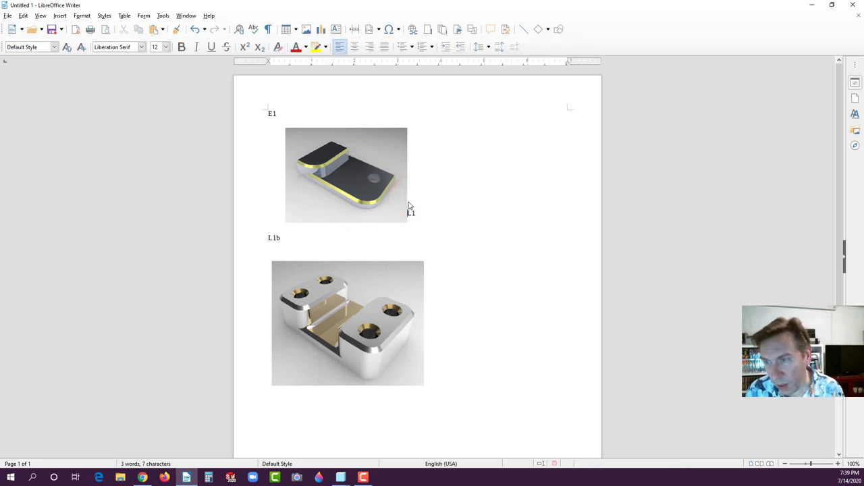
pyautogui.press('Return')
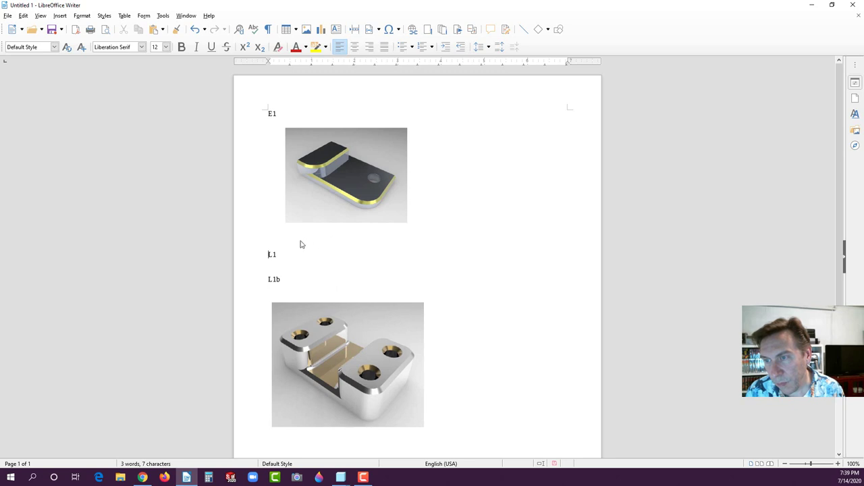
# Enlarge the E1 part image slightly and nudge it left under the E1 label.
pyautogui.click(378, 201)
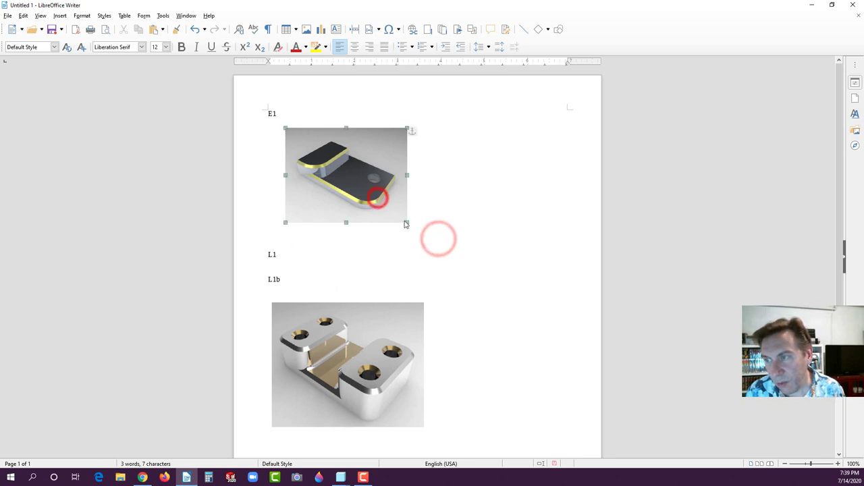
pyautogui.moveTo(407, 223); pyautogui.dragTo(416, 229)
pyautogui.moveTo(376, 206); pyautogui.dragTo(370, 207)
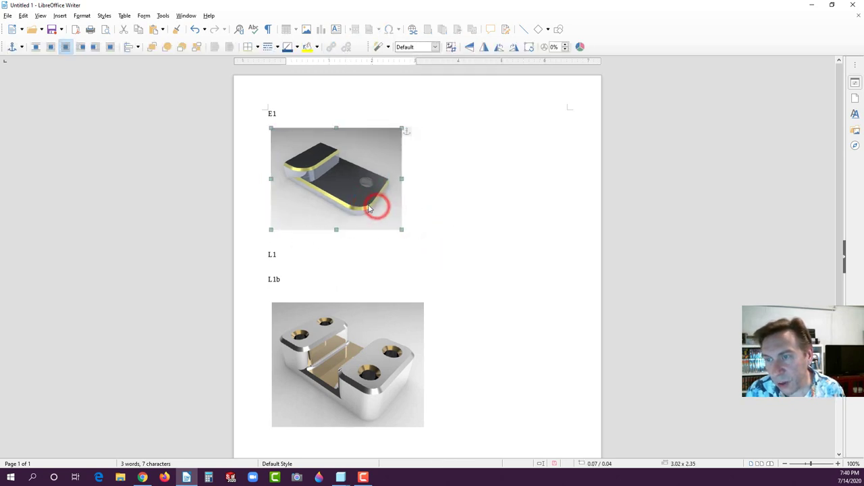
pyautogui.click(463, 203)
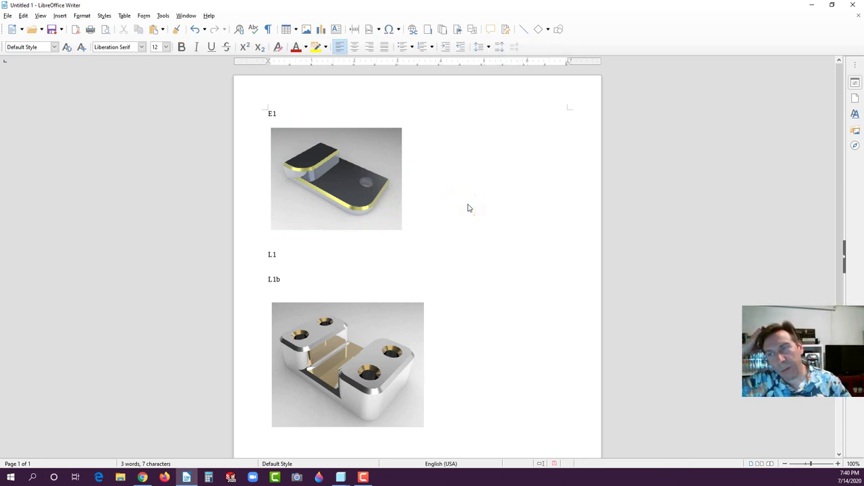
pyautogui.click(279, 113)
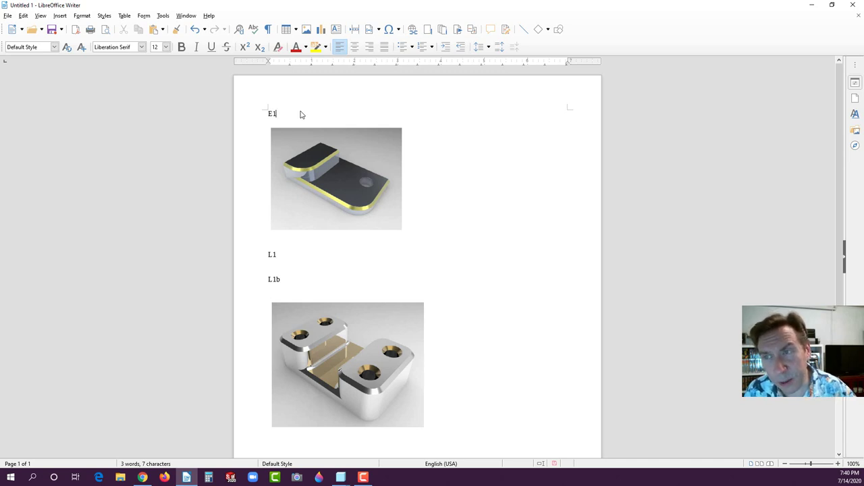
# Extend the first label to 'E1 BASIC EXTRUSION' and remove the stray characters.
pyautogui.write('B')
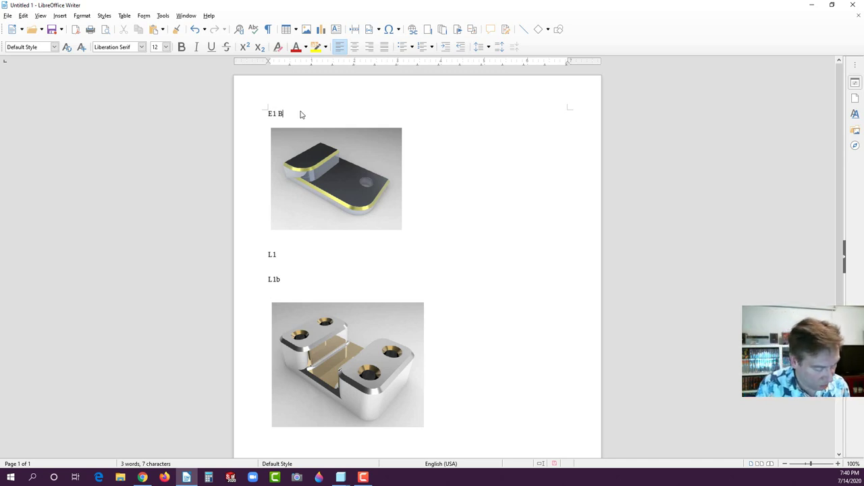
pyautogui.write('ASIC EXTR')
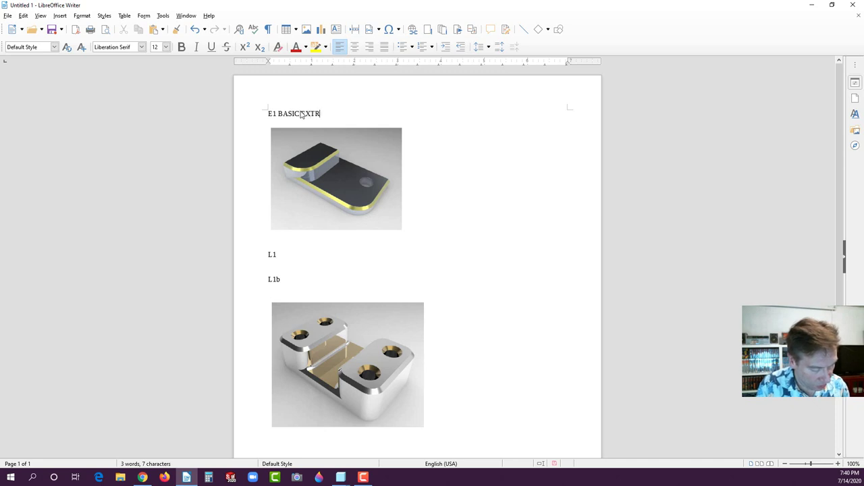
pyautogui.write('USION< CUT, CH')
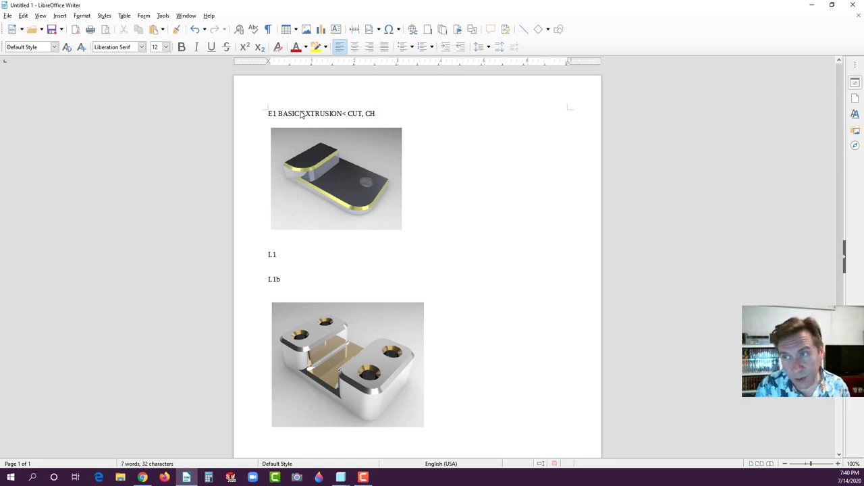
pyautogui.press('BackSpace')
pyautogui.press('BackSpace')
pyautogui.press('BackSpace')
pyautogui.press('BackSpace')
pyautogui.press('BackSpace')
pyautogui.press('BackSpace')
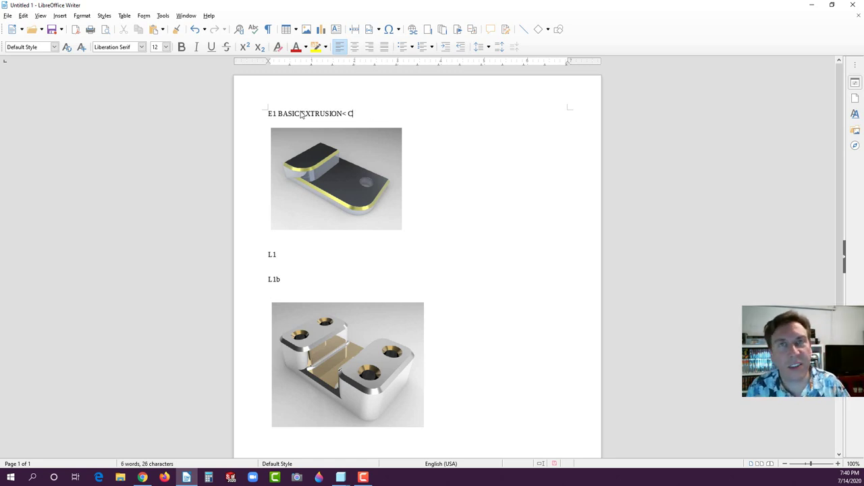
pyautogui.moveTo(352, 113); pyautogui.dragTo(268, 113)
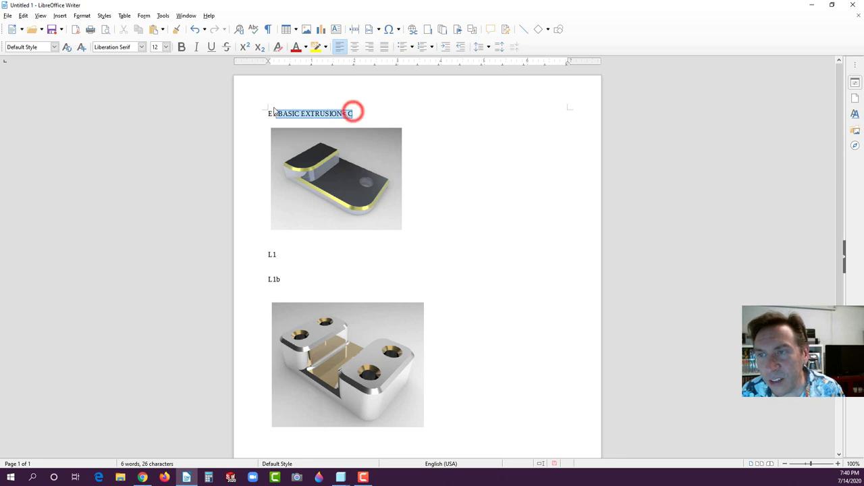
pyautogui.click(513, 144)
# Minimize Writer and close Render Studio to return PRT0001 to modelling.
pyautogui.click(811, 5)
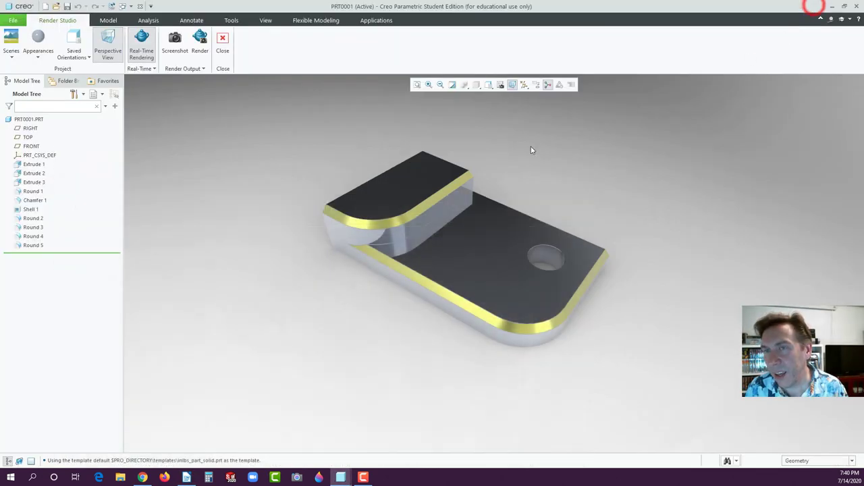
pyautogui.click(222, 41)
pyautogui.click(249, 166)
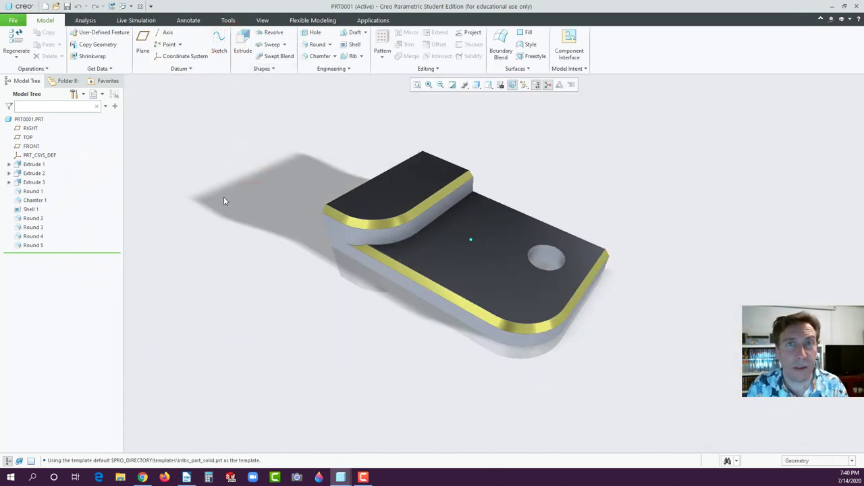